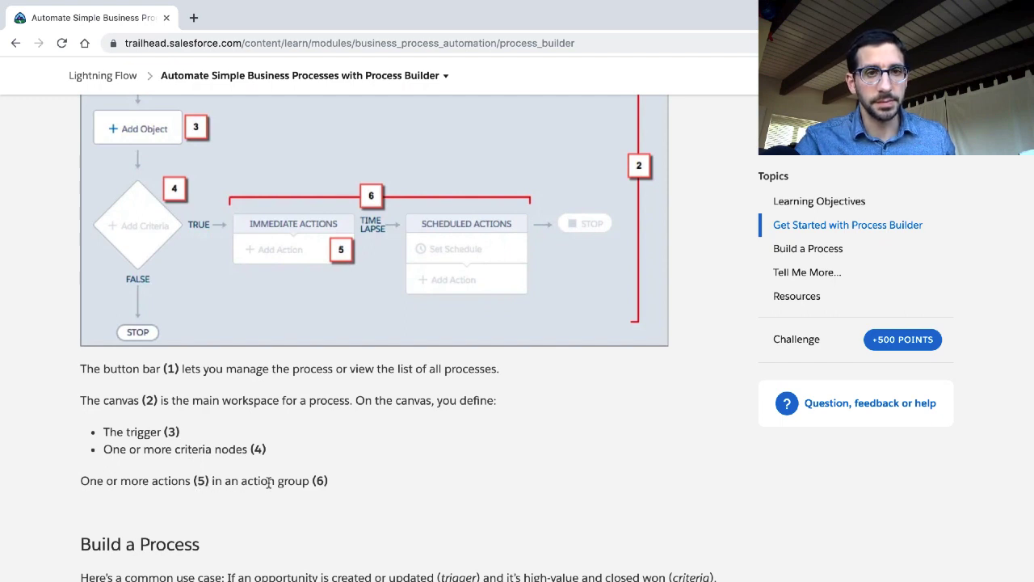
Read the Build a Process use case, the planning tip and the first instruction in the Trailhead unit
scroll(267, 482, "down", 3)
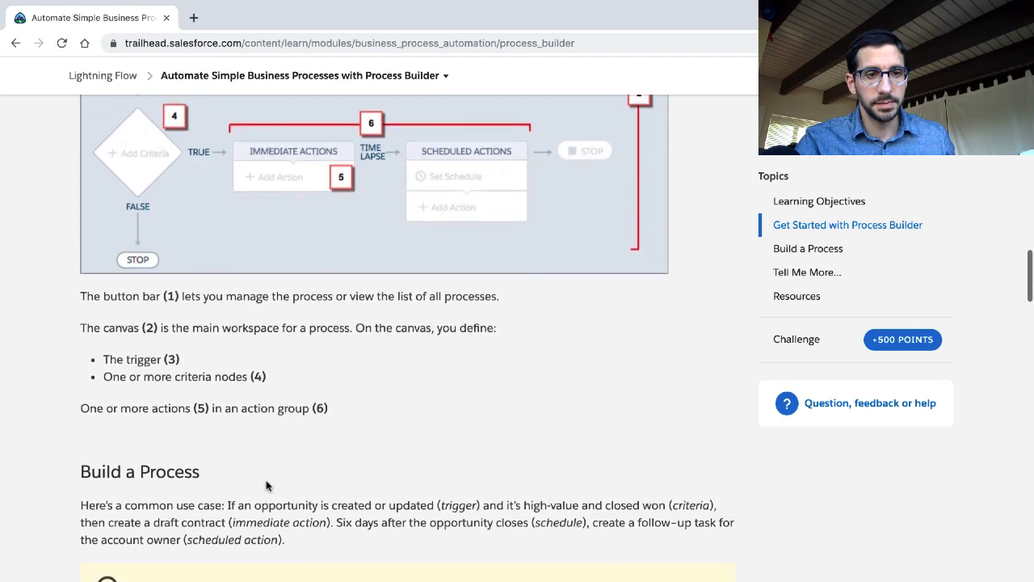
scroll(266, 482, "down", 2)
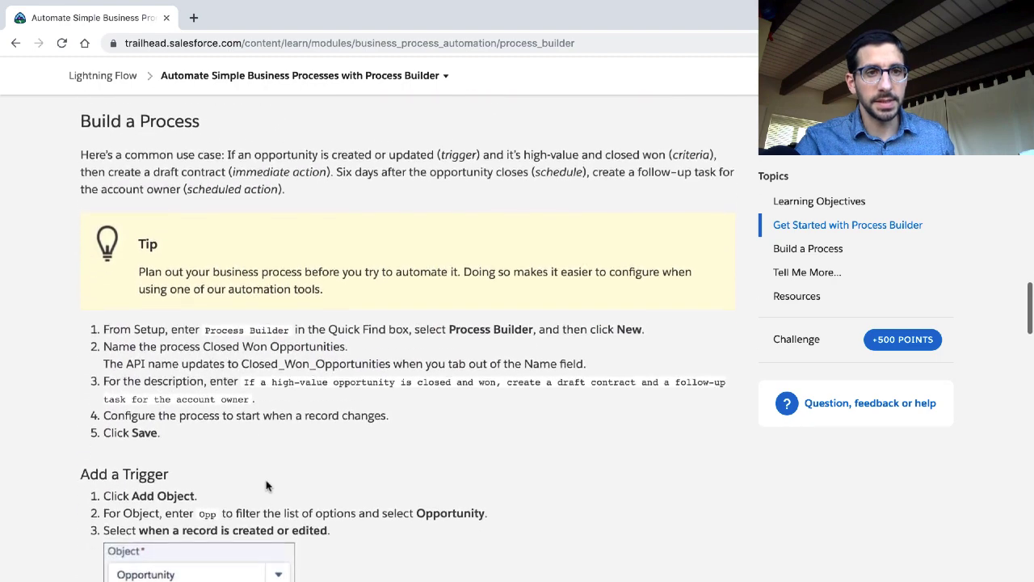
triple_click(253, 144)
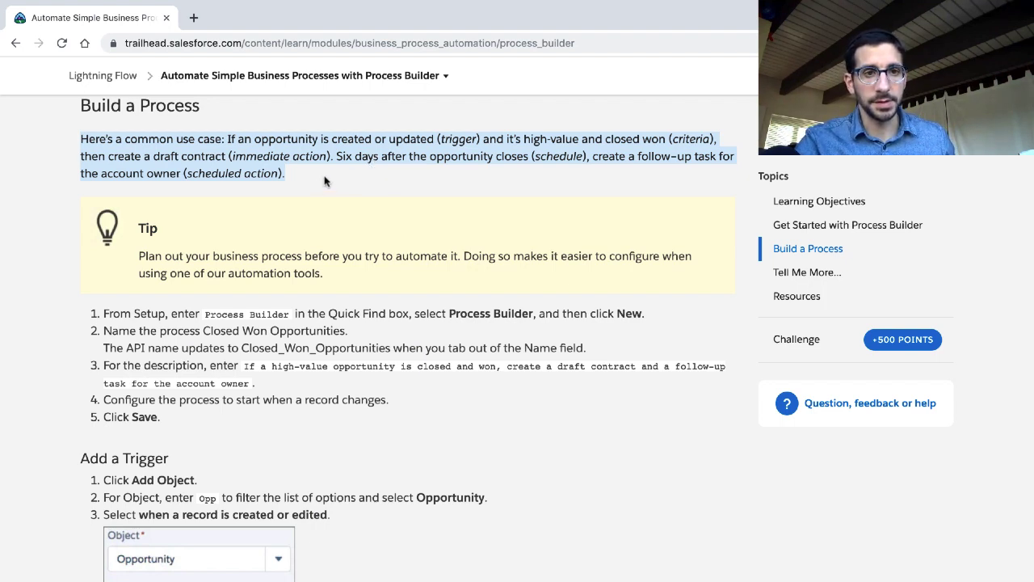
scroll(277, 255, "down", 2)
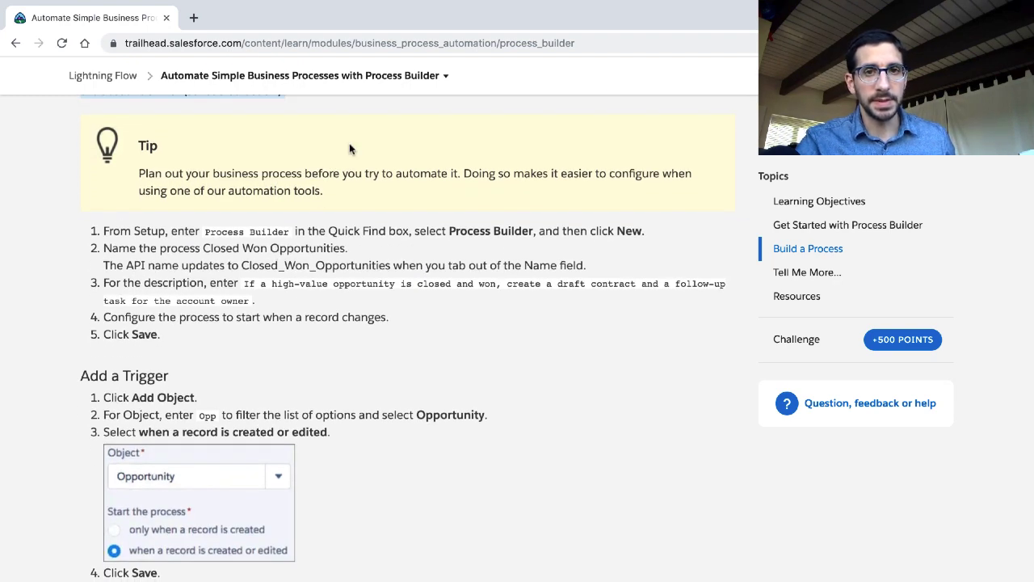
left_click(305, 186)
triple_click(305, 186)
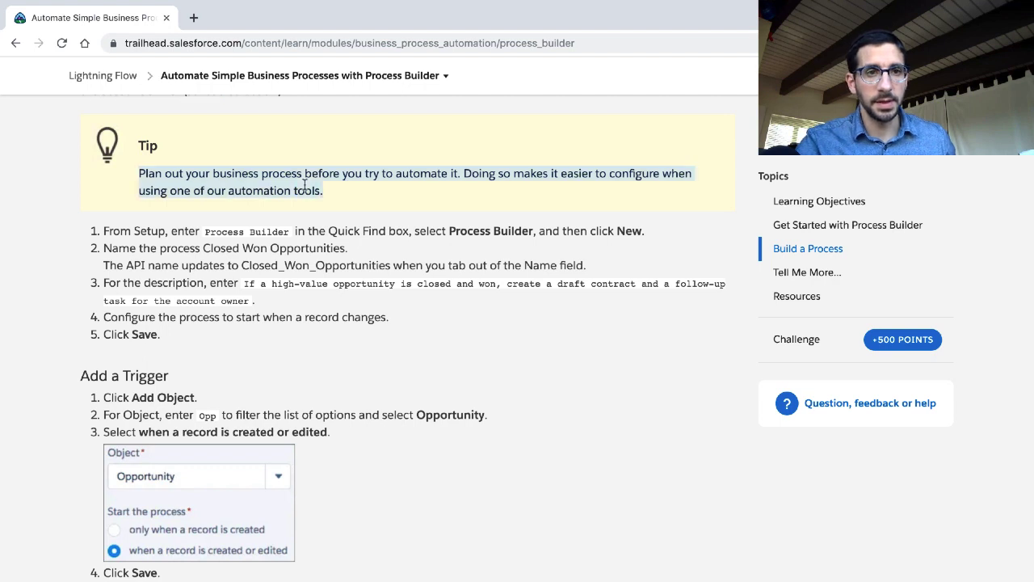
double_click(284, 232)
triple_click(285, 231)
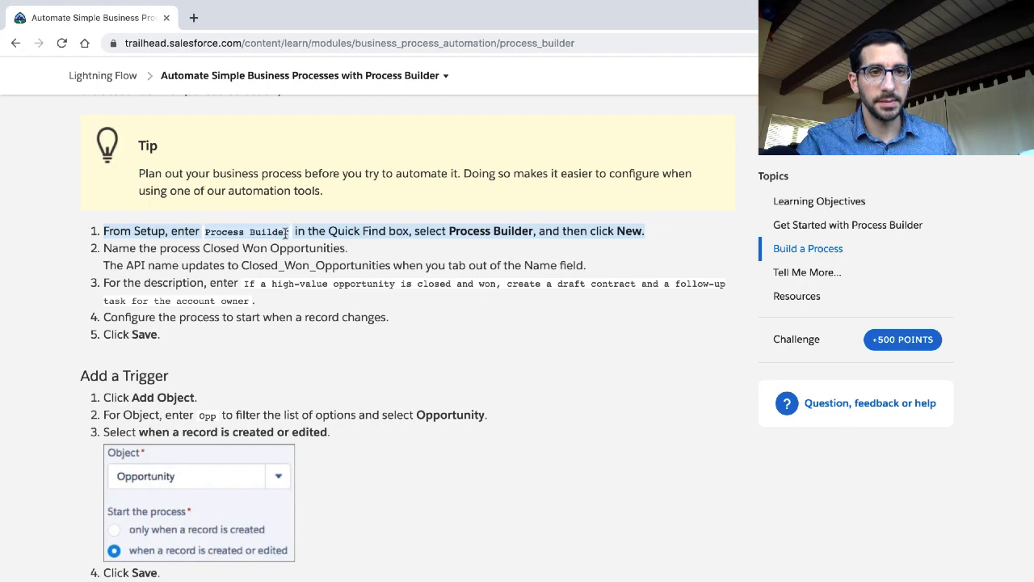
Switch to the Salesforce playground and open Process Builder from Setup by searching for "process b"
key("ctrl+Right")
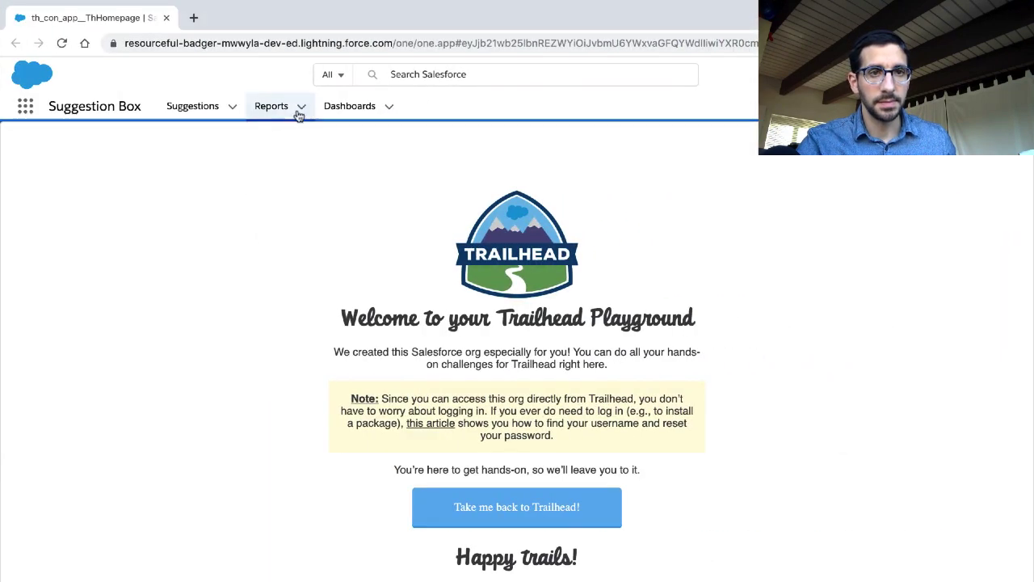
left_click(956, 74)
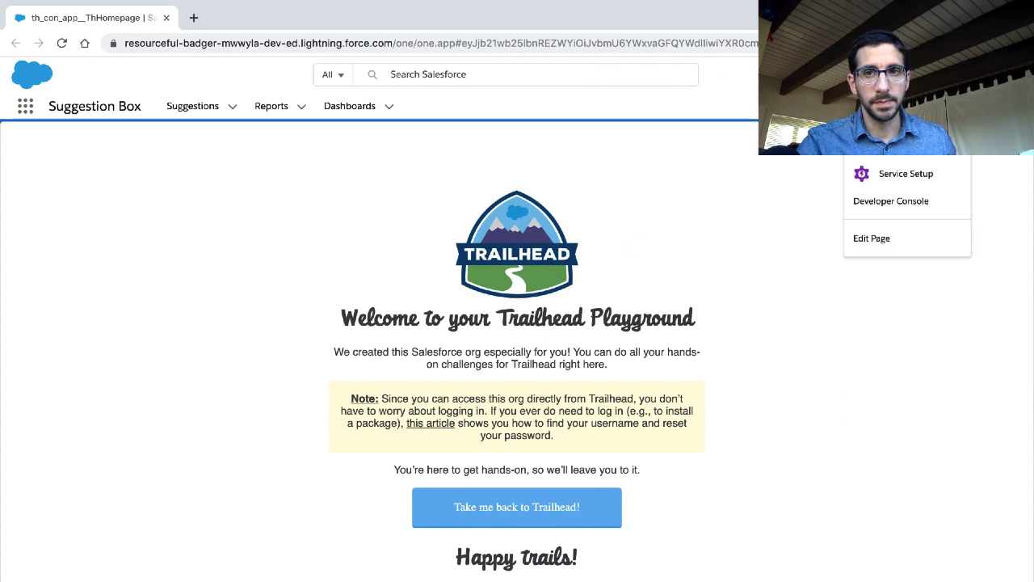
left_click(865, 139)
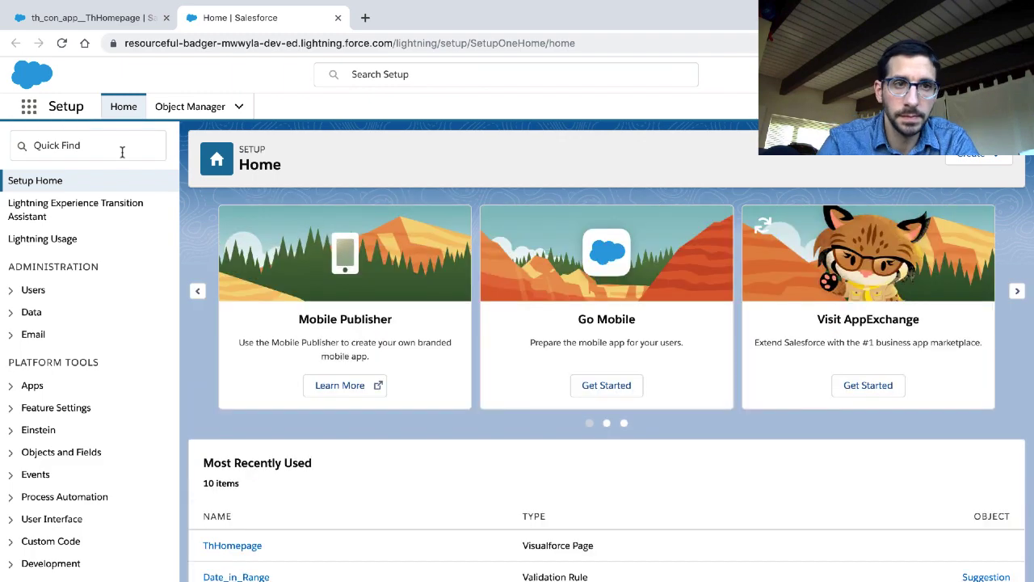
left_click(122, 152)
type("process b")
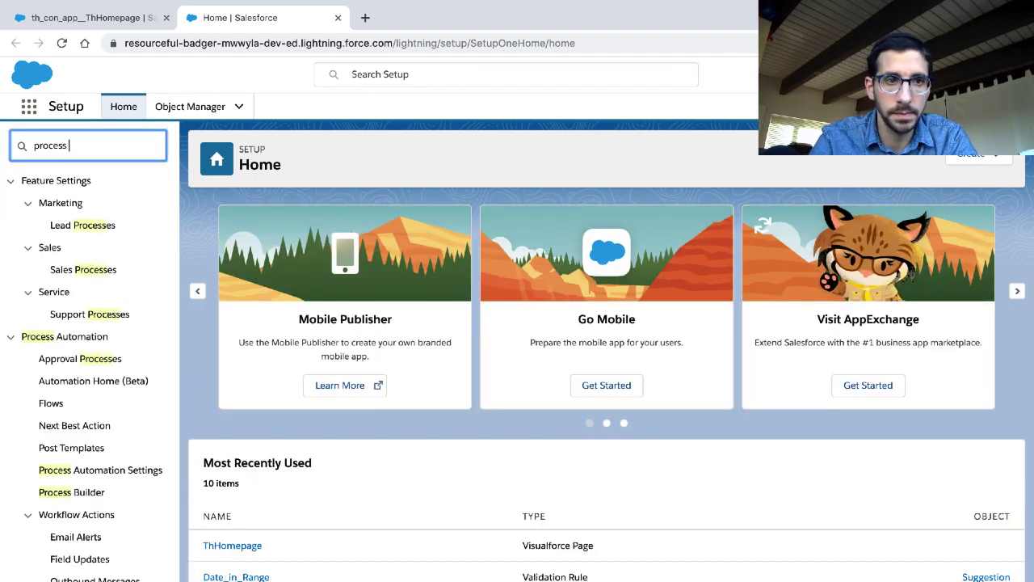
left_click(74, 202)
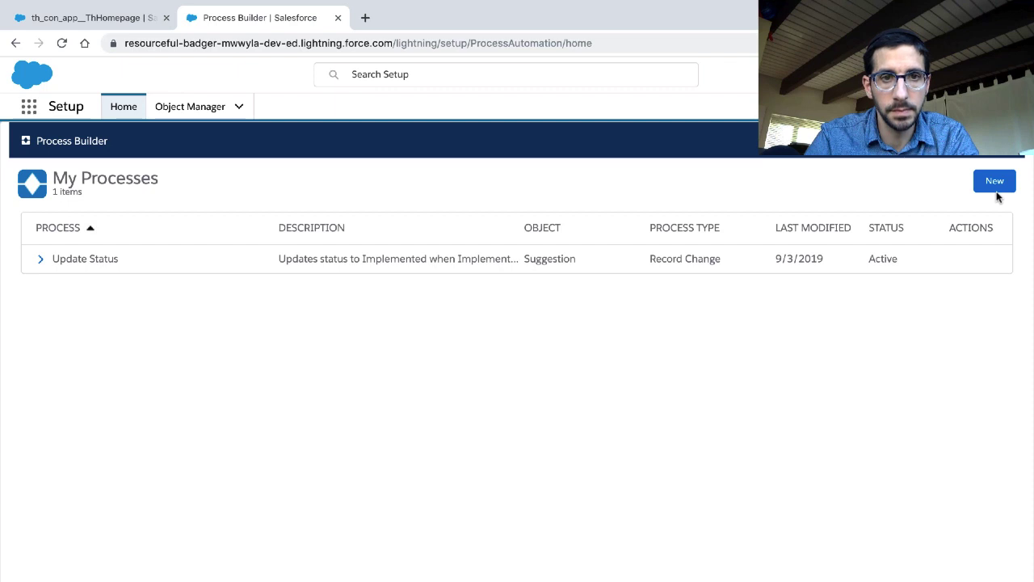
Start a new process and name it Closed Won Opportunities, as given in the Trailhead instructions
left_click(994, 184)
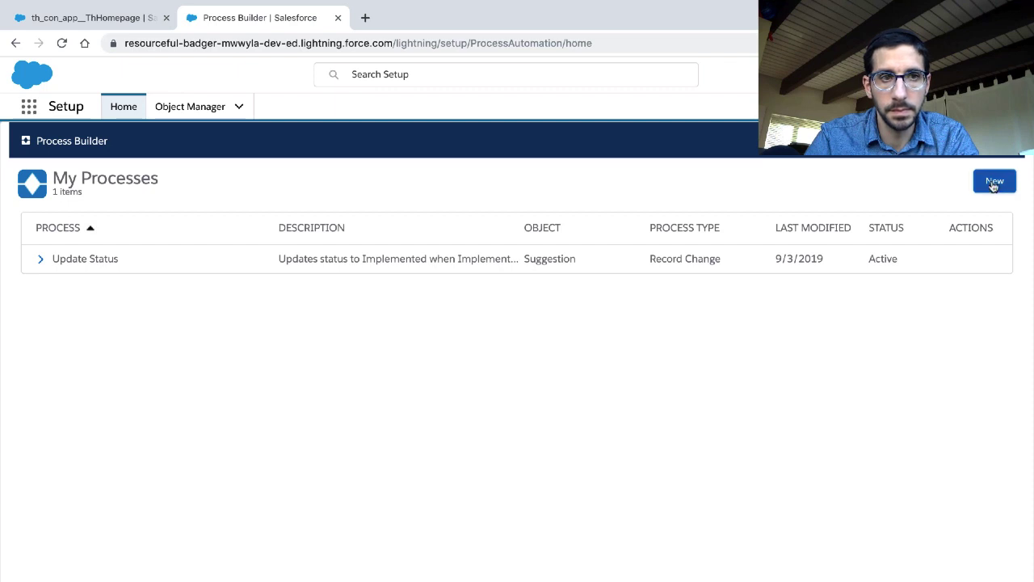
key("ctrl+Left")
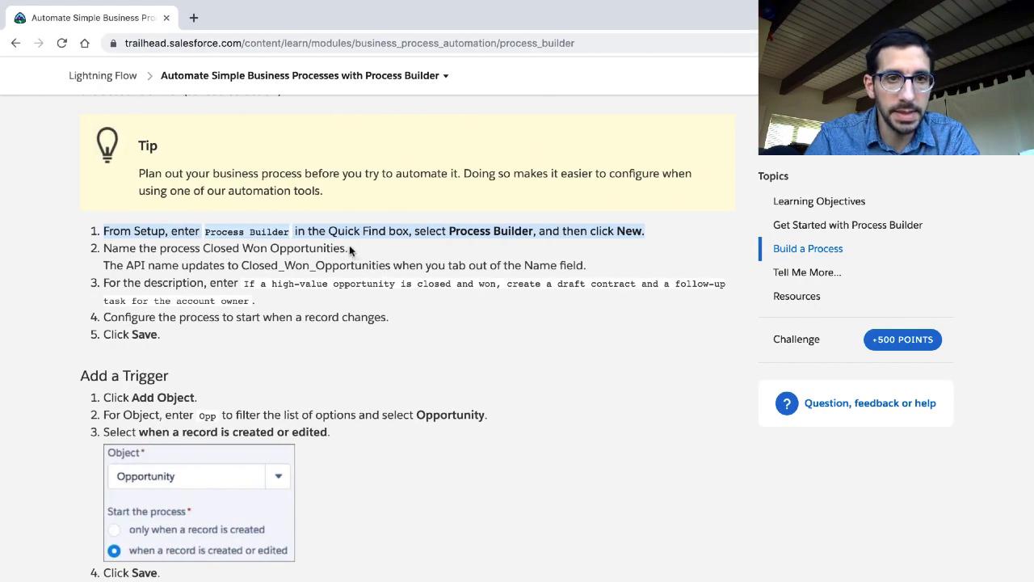
left_click_drag(347, 244, 202, 248)
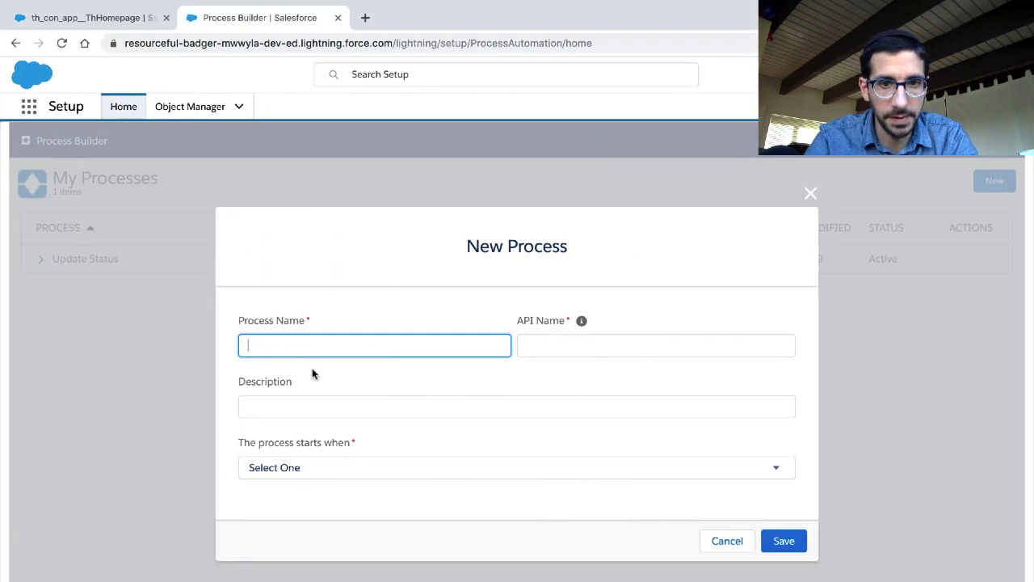
type("Closed Won Opportunities")
left_click(320, 403)
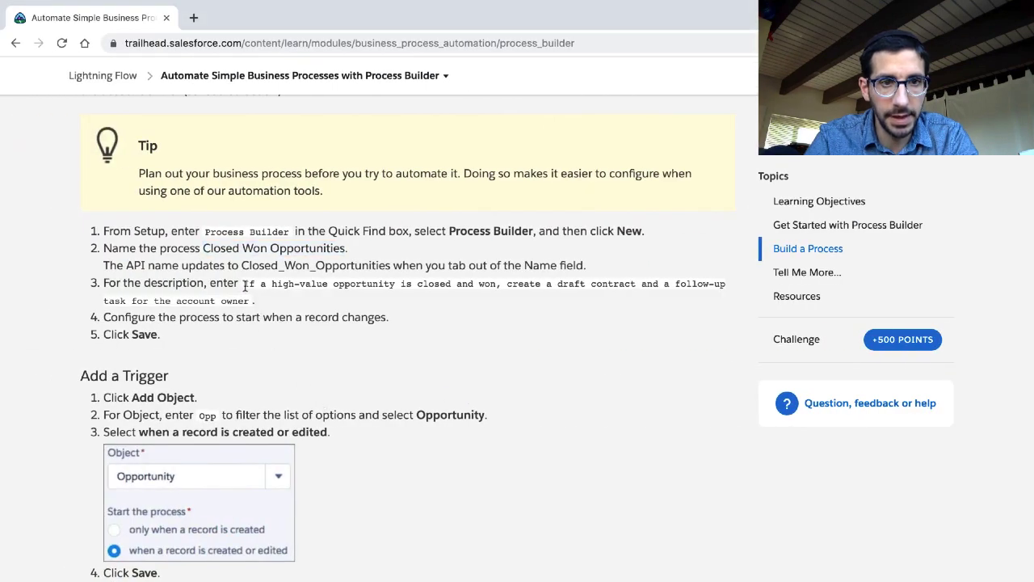
Copy the description "If a high-value opportunity is closed and won, create a draft contract and a follow-up task for the account owner" from Trailhead into the new process
left_click_drag(245, 286, 251, 299)
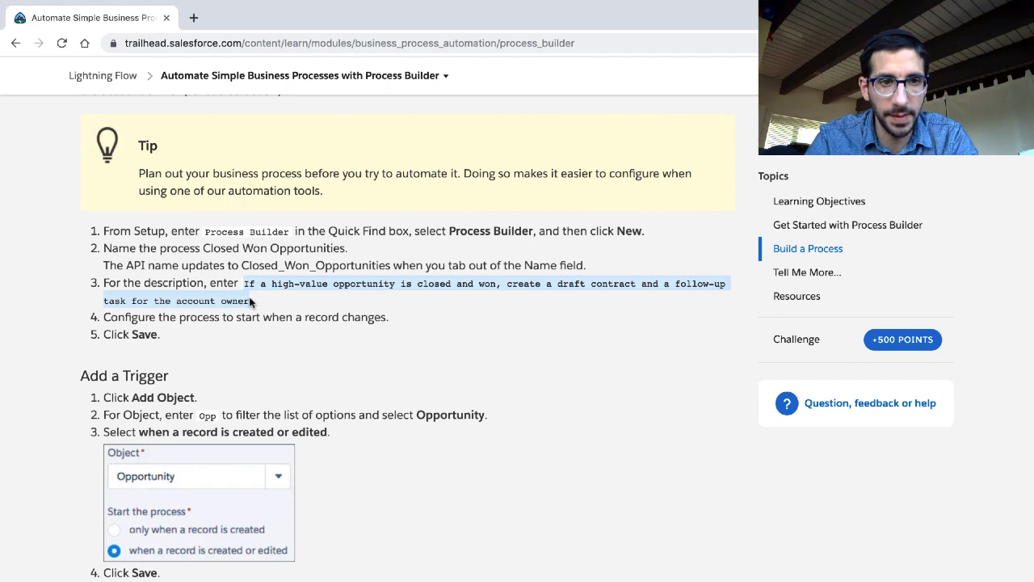
left_click_drag(252, 305, 251, 314)
key("ctrl+c")
key("ctrl+Right")
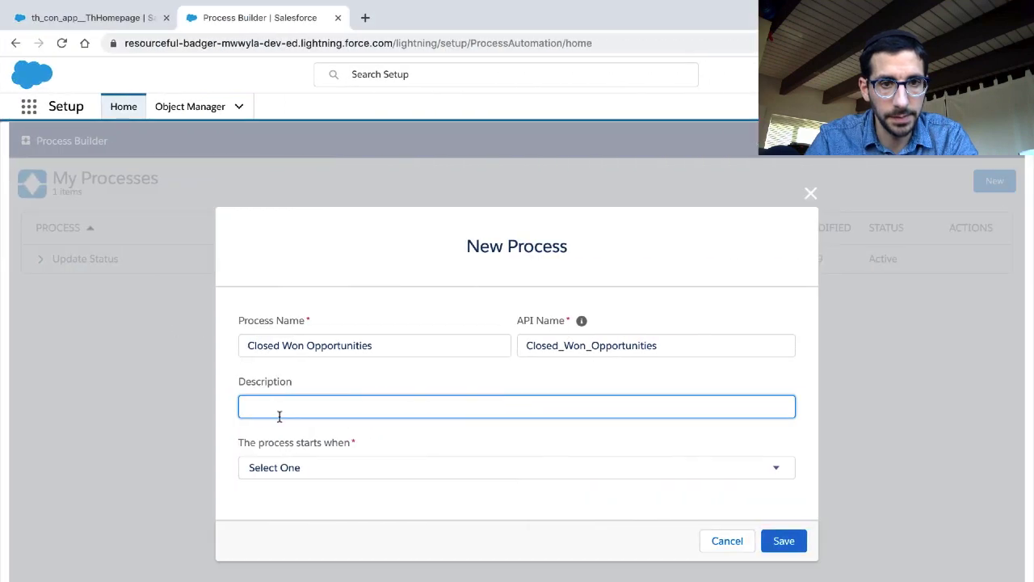
left_click(278, 410)
key("ctrl+v")
Check the Trailhead start instruction, set the process to start when a record changes, and save it
key("ctrl+Left")
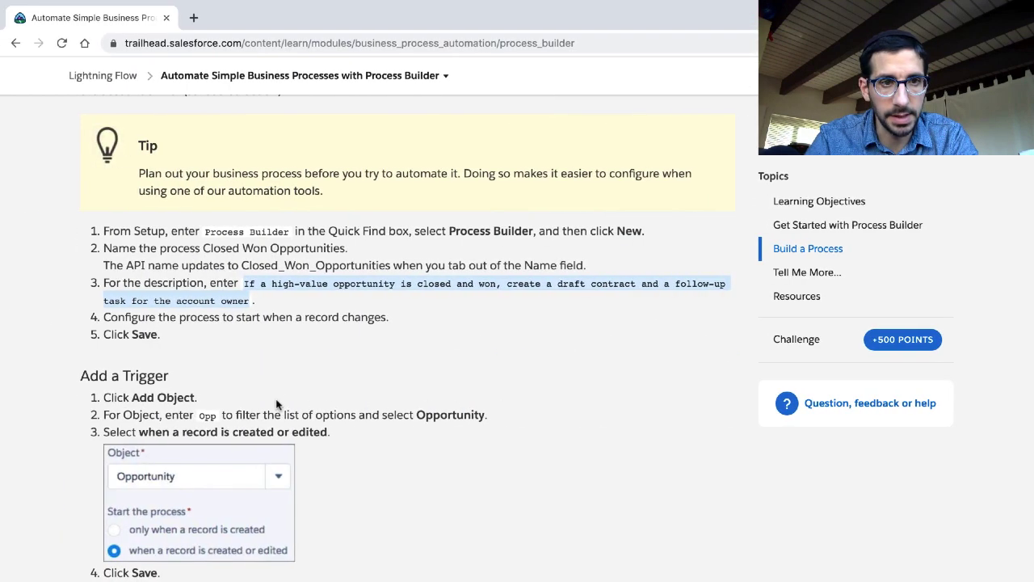
left_click(295, 318)
triple_click(296, 318)
scroll(293, 321, "down", 5)
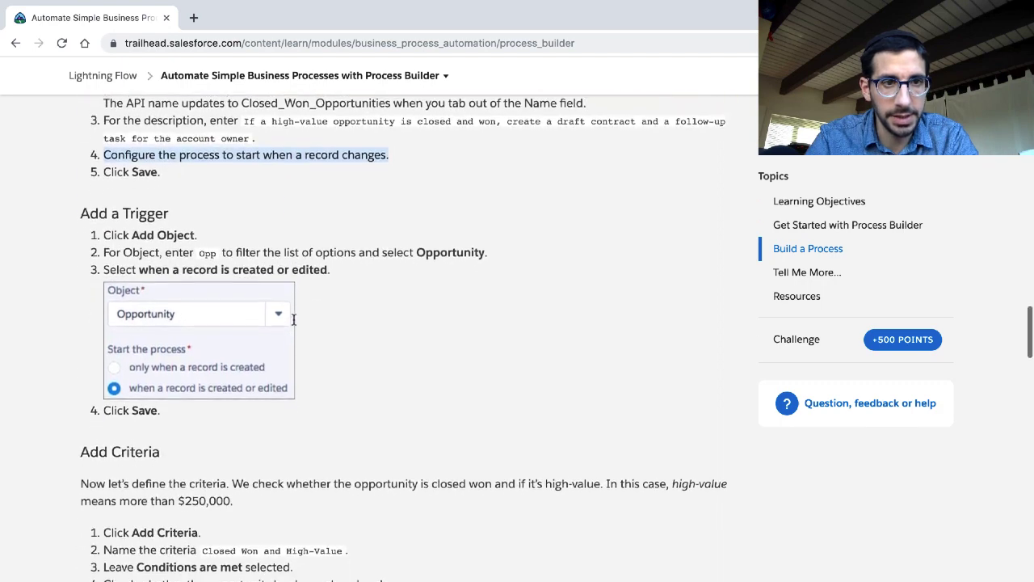
key("ctrl+Right")
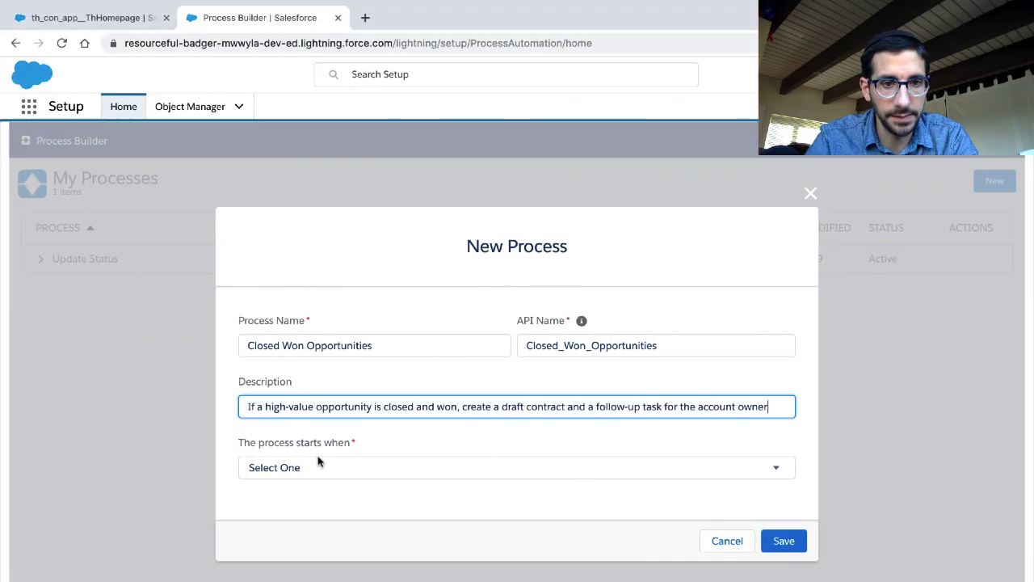
left_click(318, 462)
left_click(318, 483)
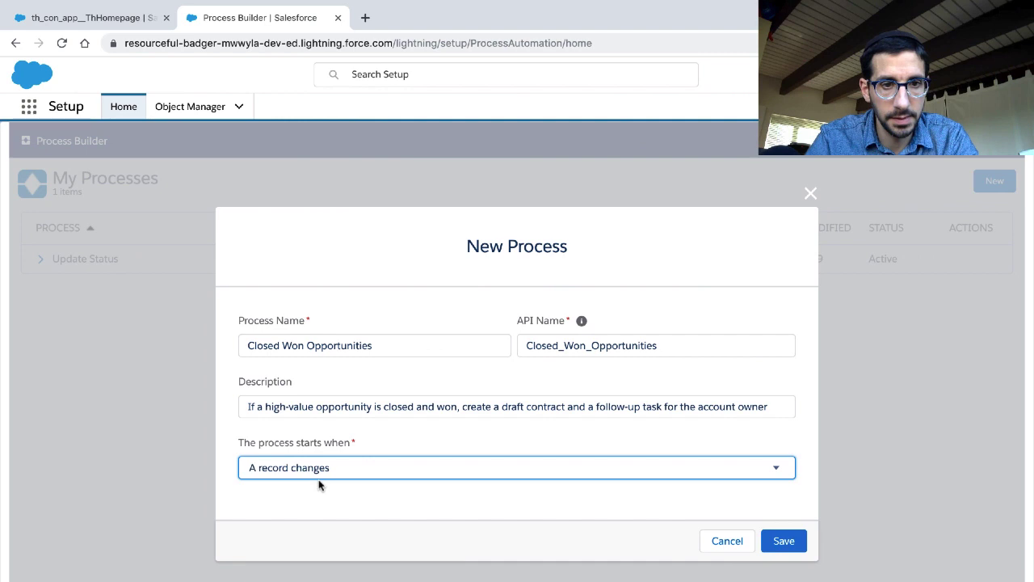
left_click(780, 549)
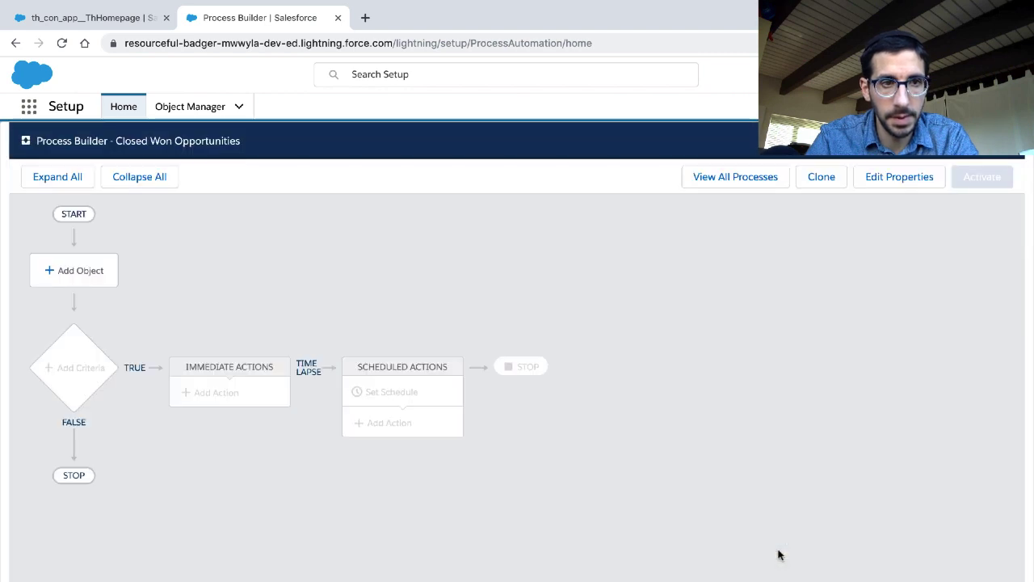
Consult the Add a Trigger instructions and choose Opportunity as the object for the process
key("ctrl+Left")
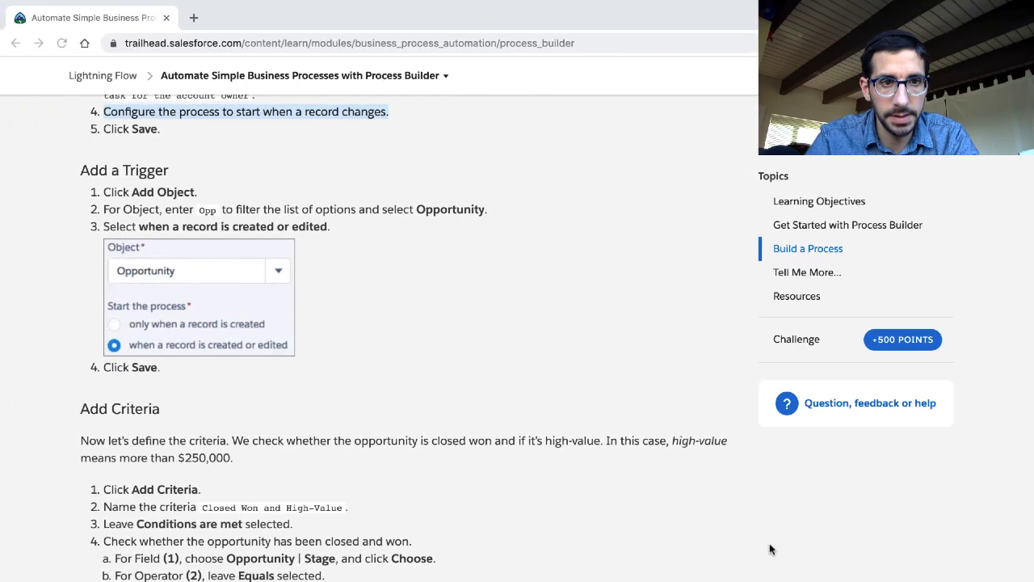
scroll(656, 433, "down", 2)
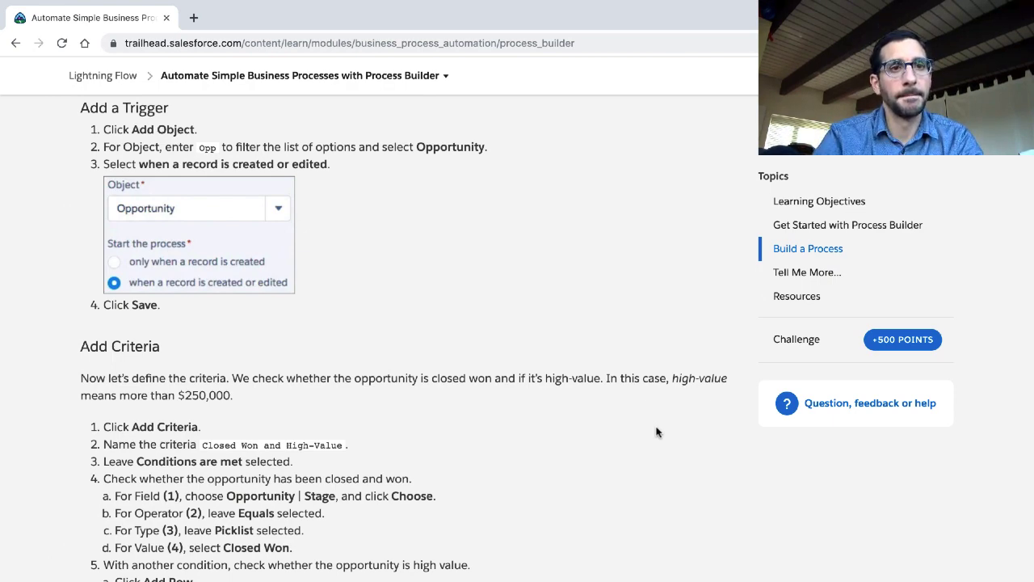
key("ctrl+Right")
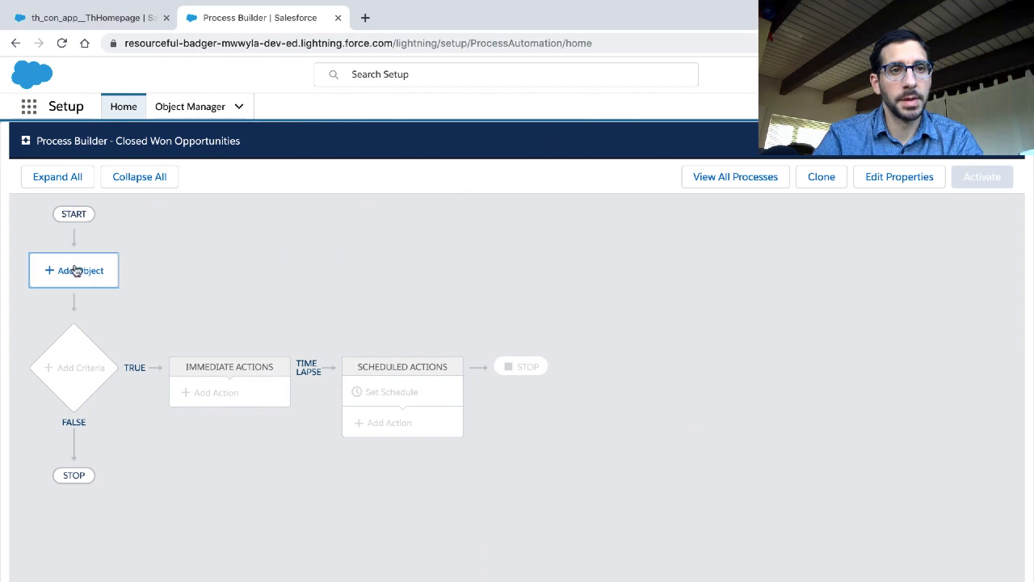
left_click(76, 271)
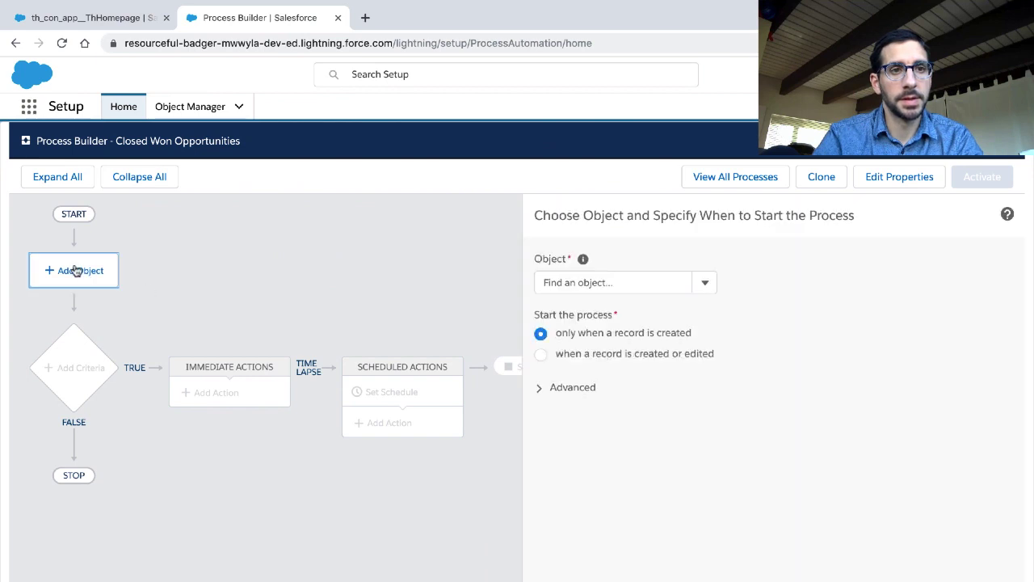
left_click(703, 284)
type("op")
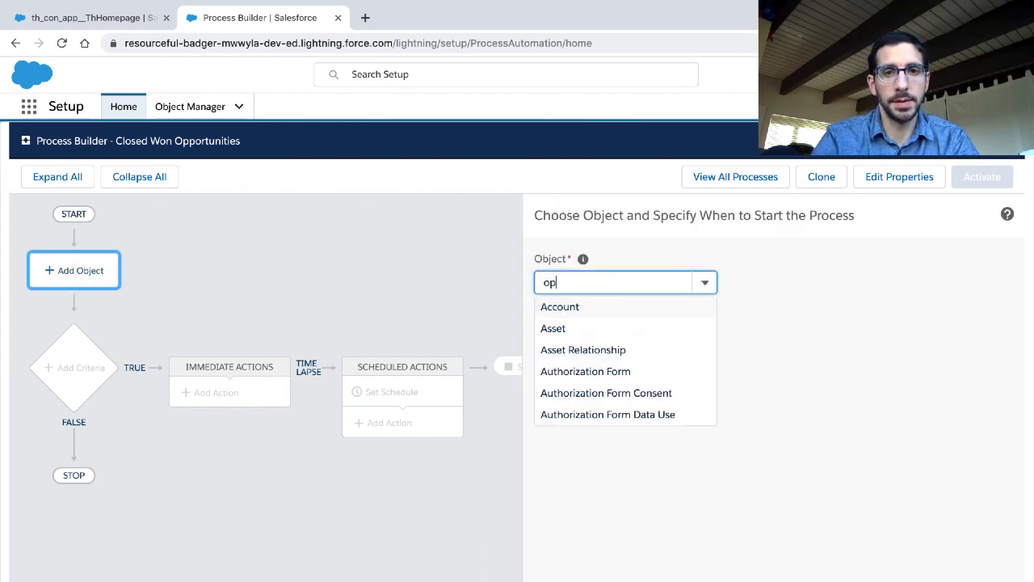
left_click(651, 310)
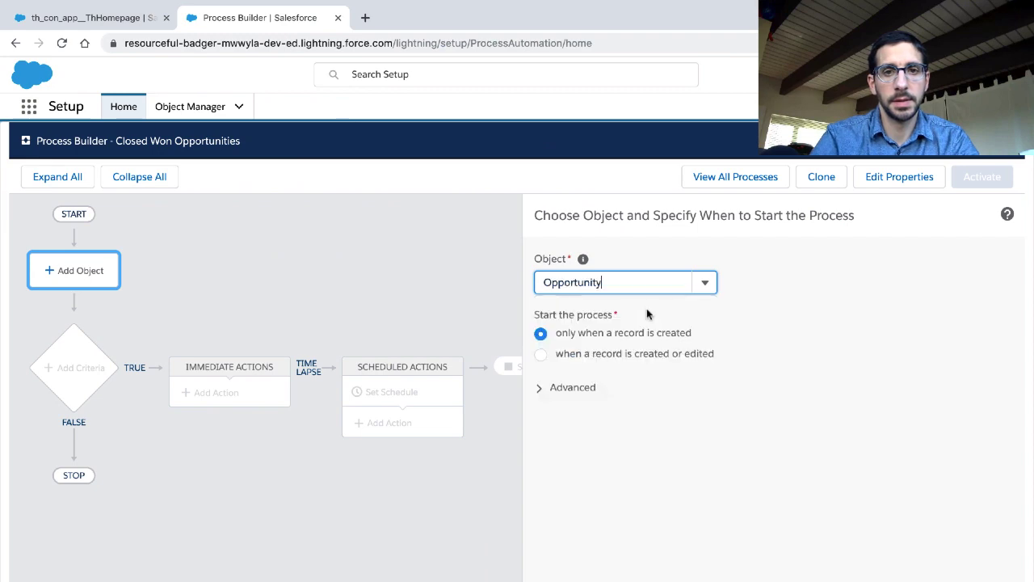
Set the process to start when a record is created or edited, as instructed, and save the trigger
key("alt+Tab")
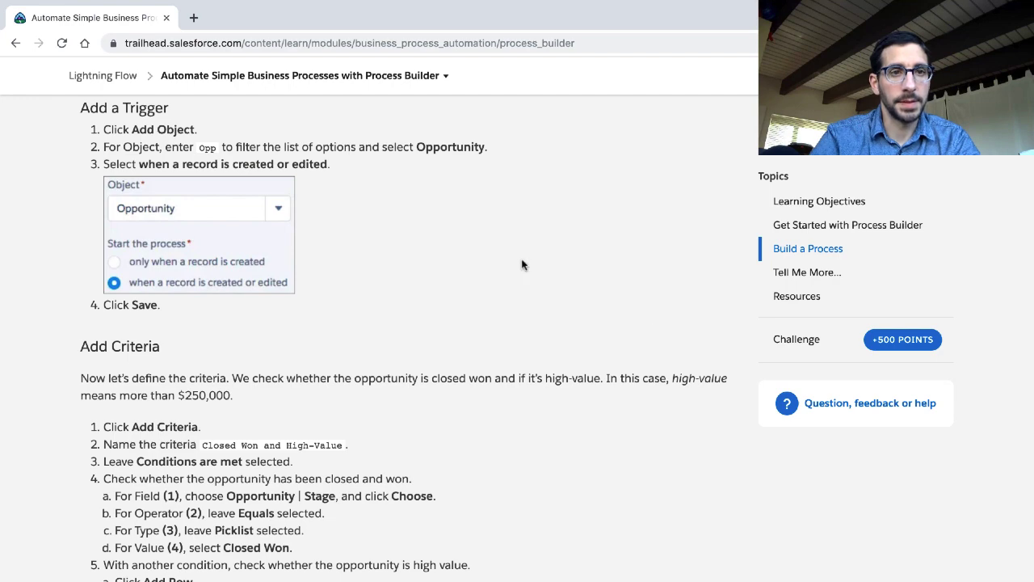
double_click(301, 165)
key("ctrl+Right")
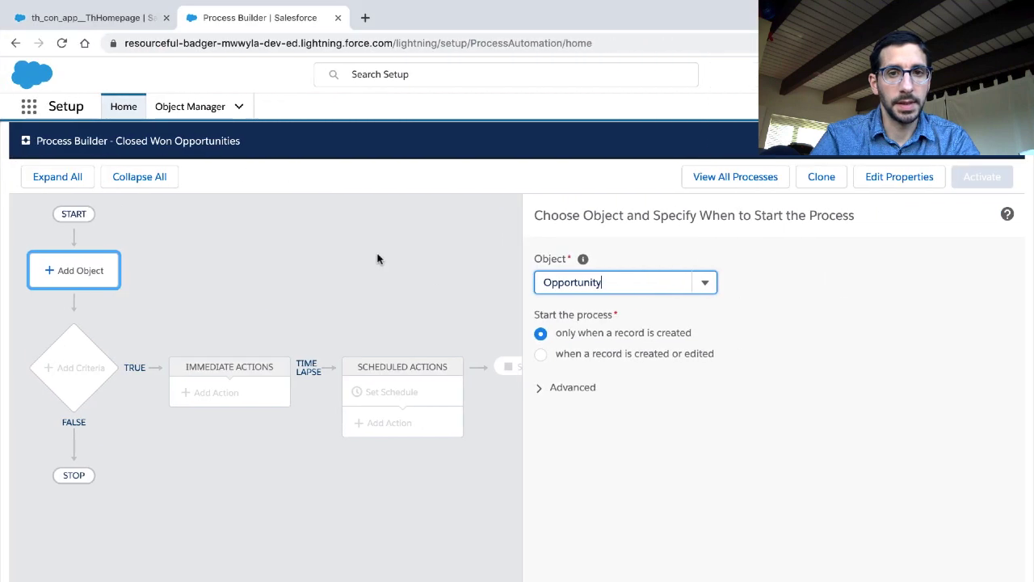
left_click(565, 354)
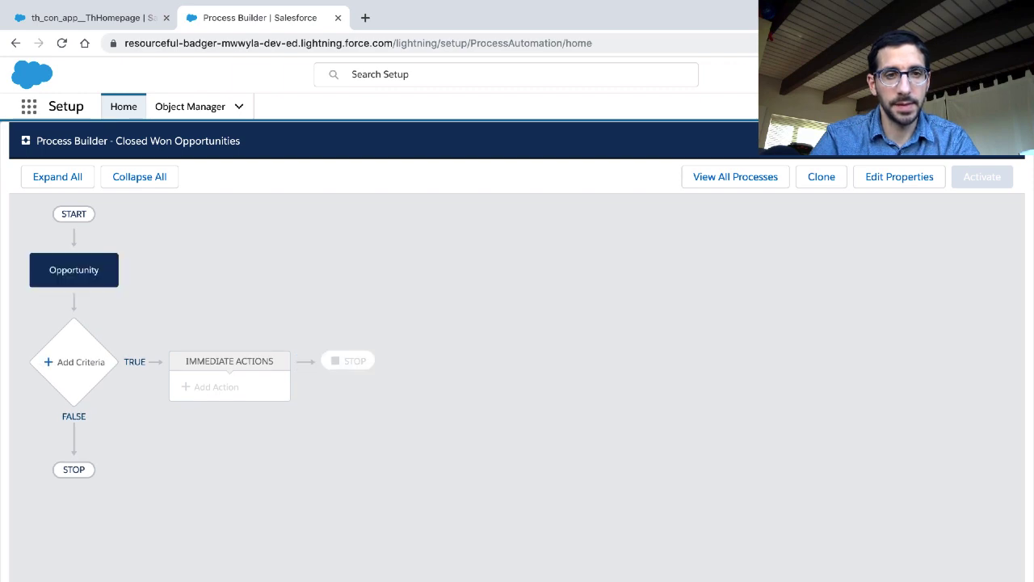
Read the Add Criteria instructions in Trailhead, then return to the Closed Won Opportunities process
key("ctrl+Left")
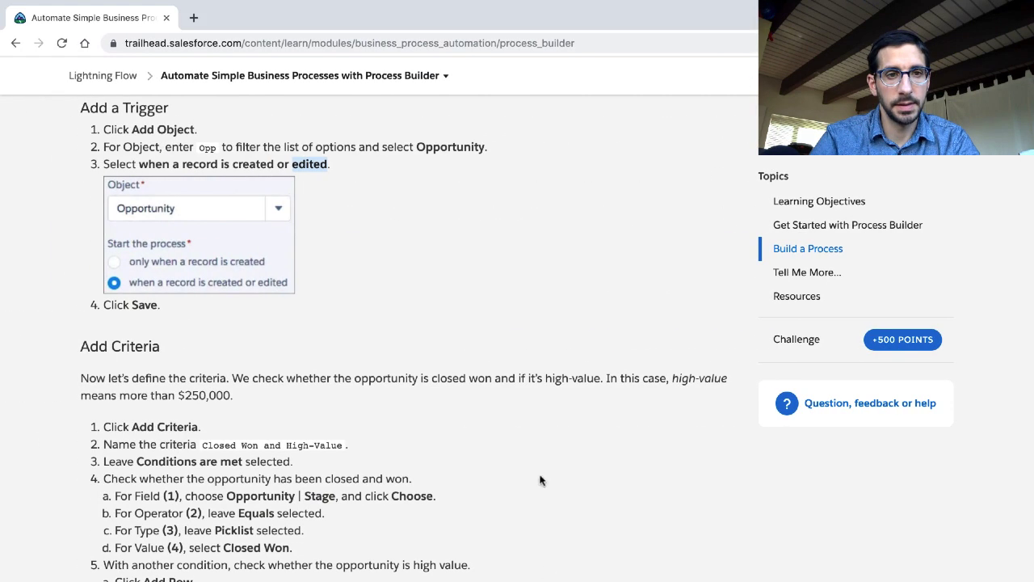
scroll(505, 416, "down", 3)
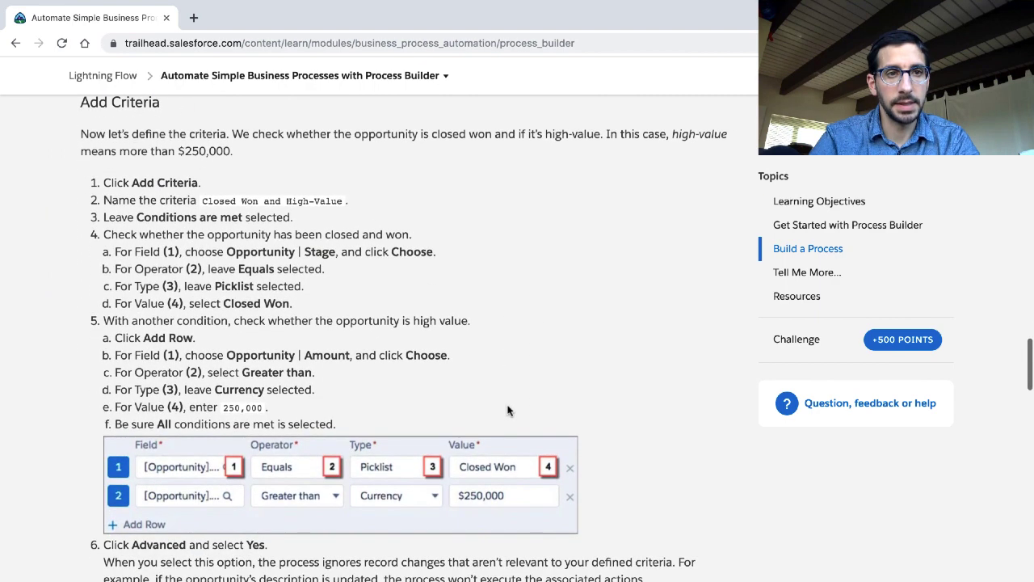
triple_click(436, 140)
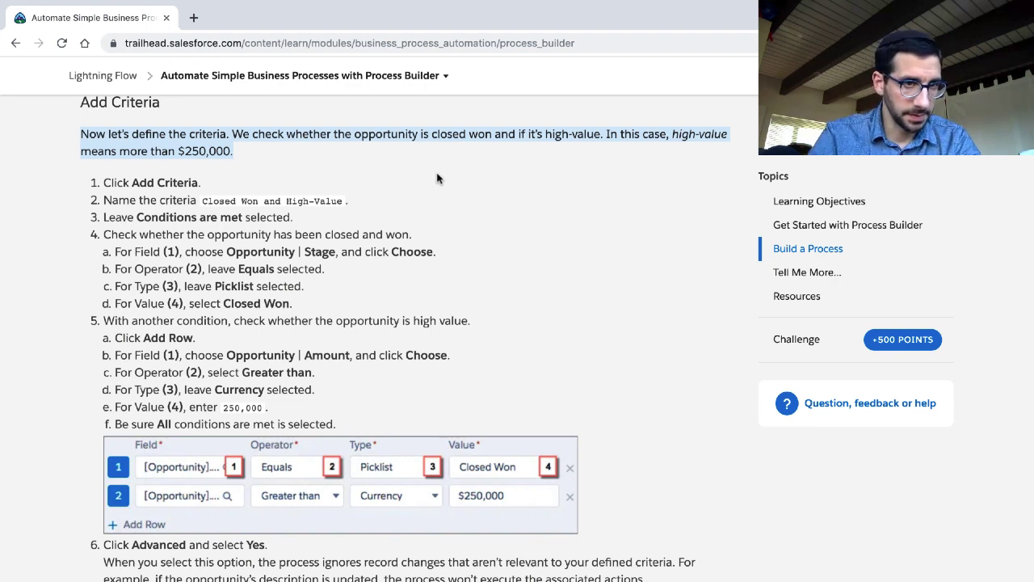
key("ctrl+Right")
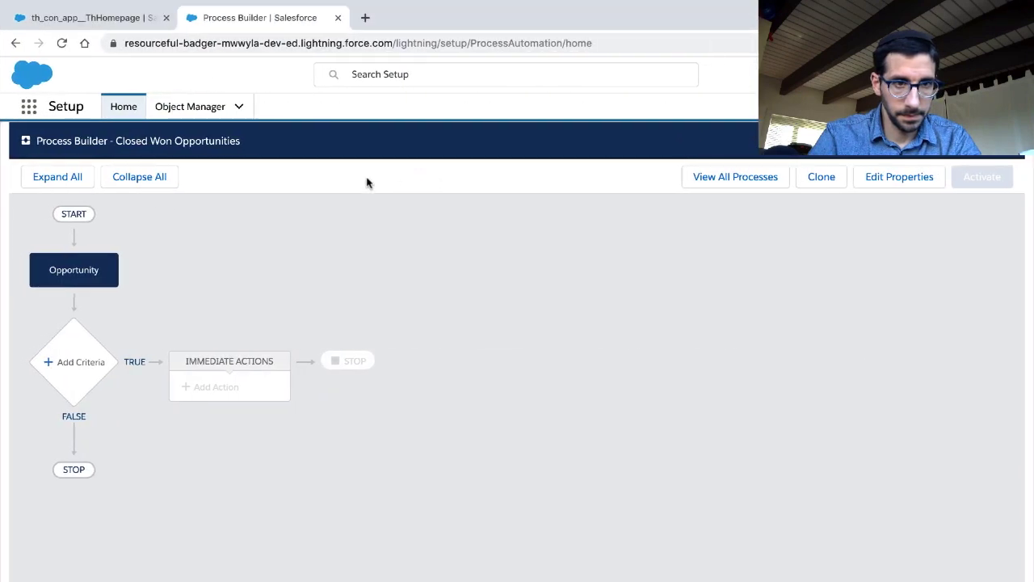
Add a criteria node to the process and name it Closed Won and High-Value, copying the name from the Trailhead instructions
left_click(79, 369)
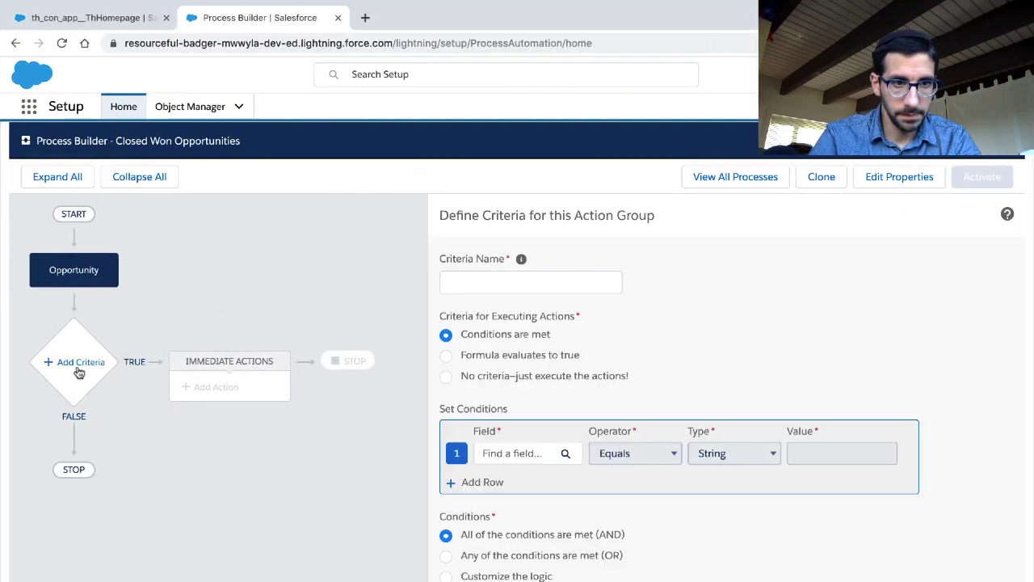
key("ctrl+Left")
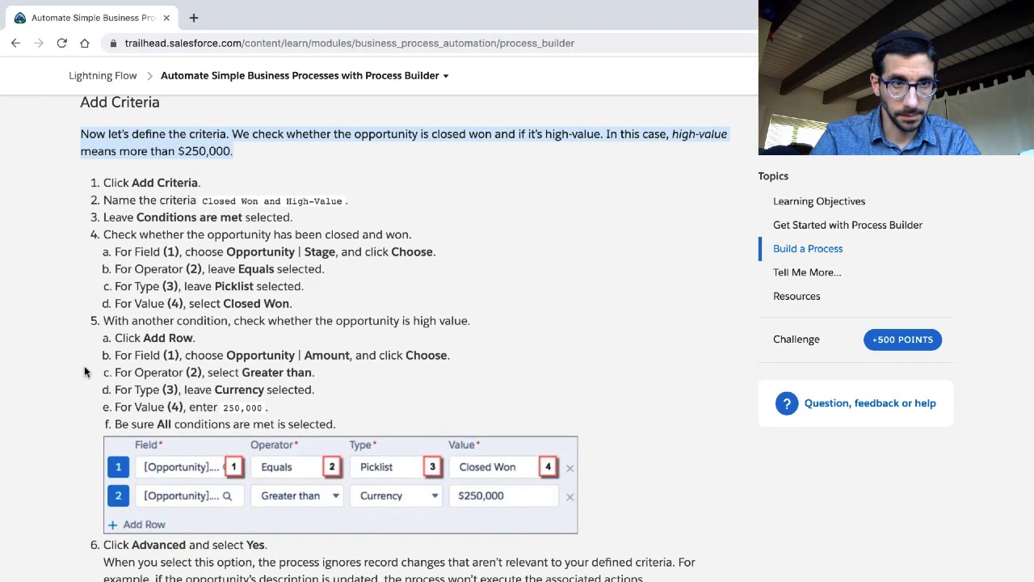
scroll(147, 263, "down", 1)
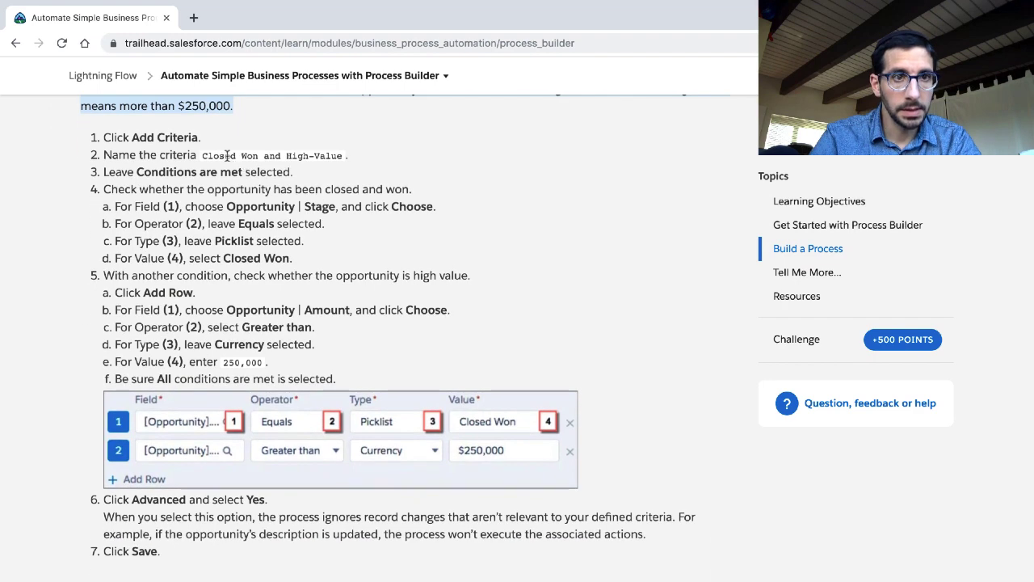
left_click_drag(203, 157, 344, 161)
key("ctrl+c")
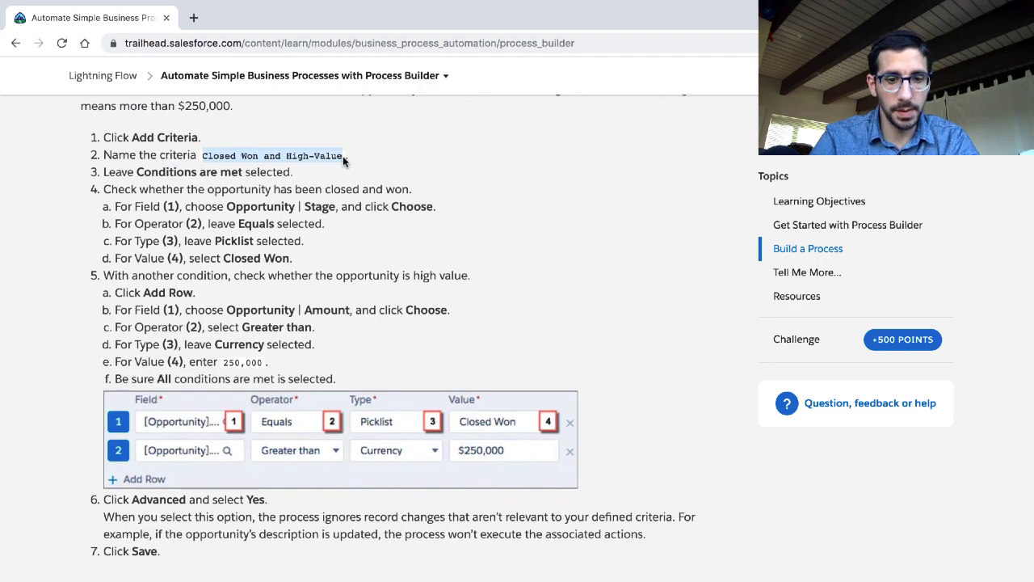
key("ctrl+Right")
left_click(469, 281)
key("ctrl+v")
Consult the closed-and-won instructions in Trailhead and choose the Opportunity Stage field for the first condition
key("ctrl+Left")
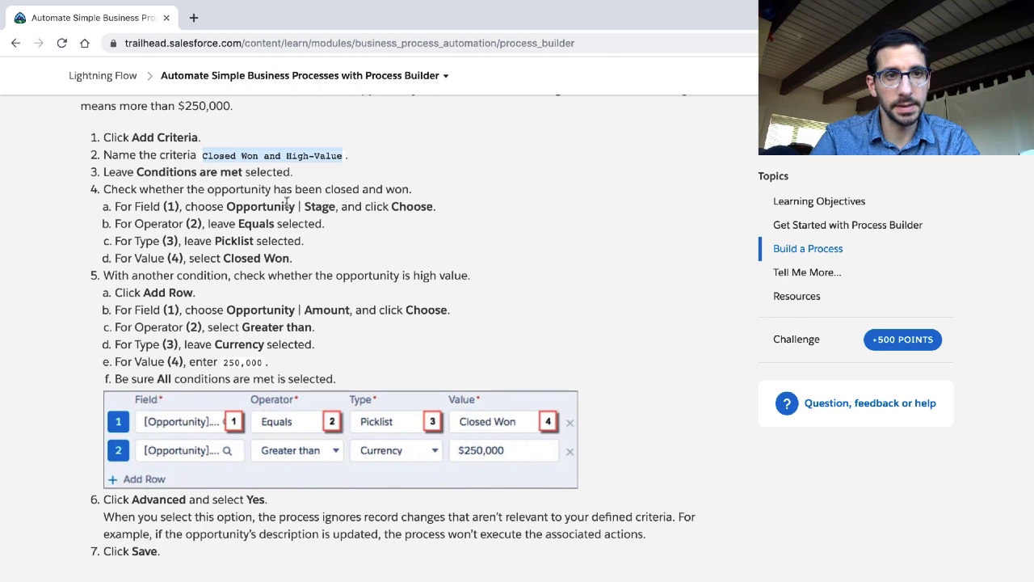
triple_click(240, 190)
scroll(240, 190, "down", 1)
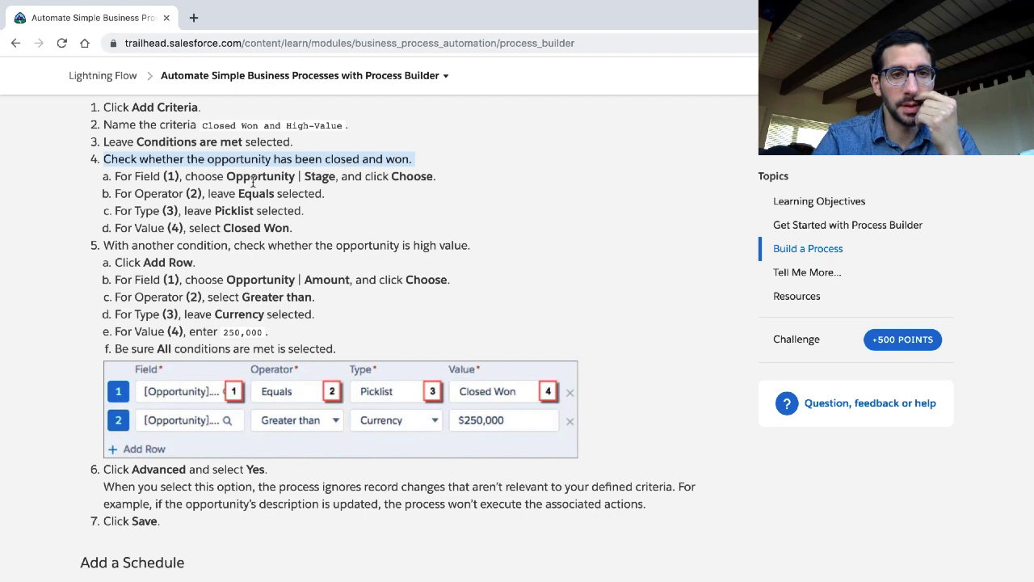
key("alt+Tab")
scroll(524, 402, "down", 1)
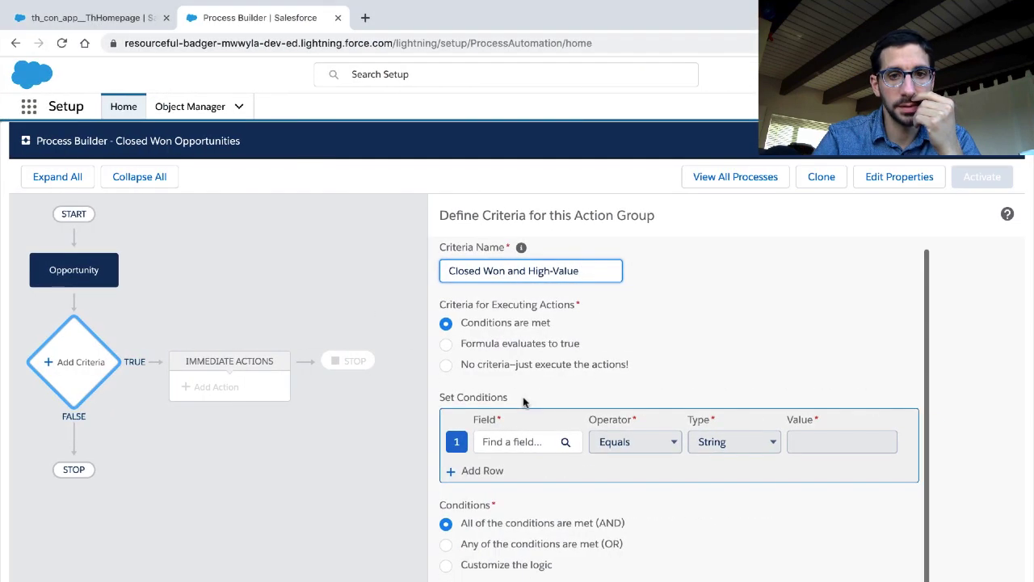
left_click(548, 443)
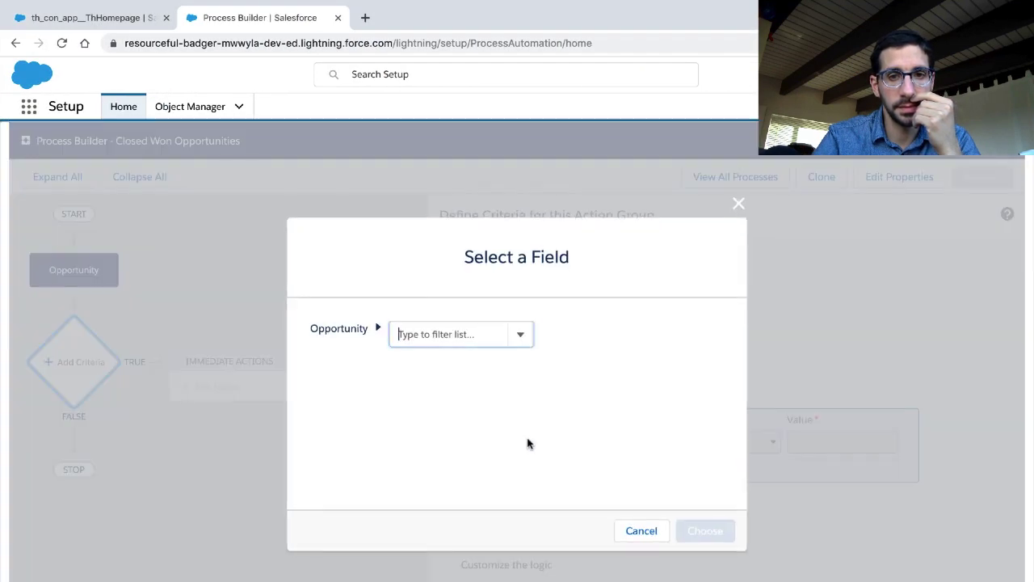
type("stage")
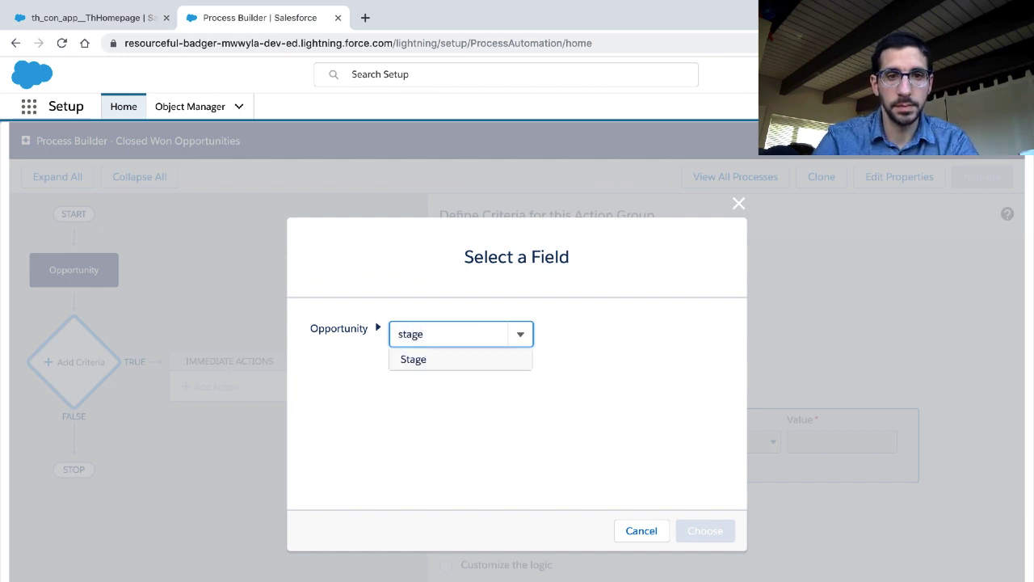
left_click(474, 366)
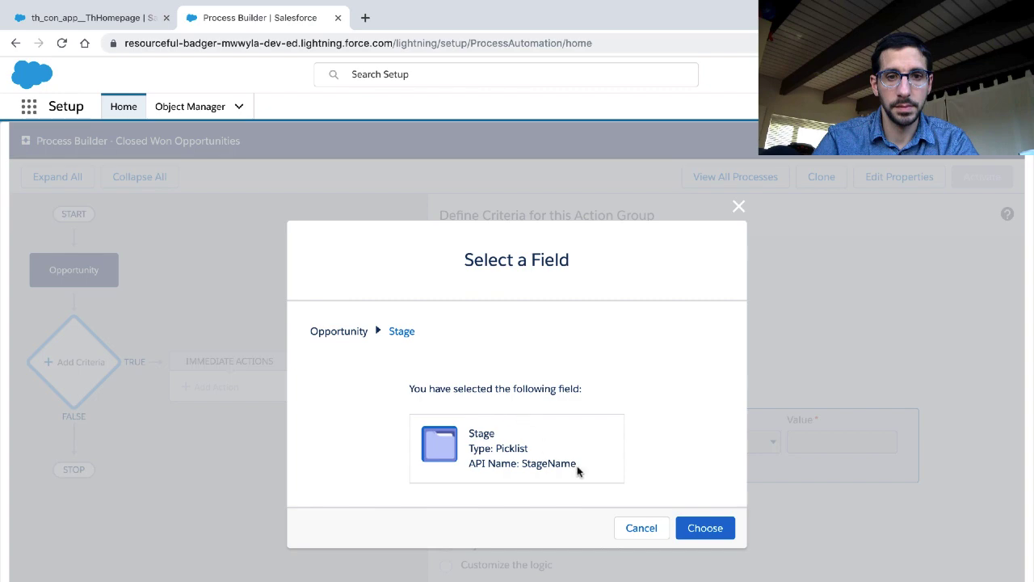
left_click(714, 530)
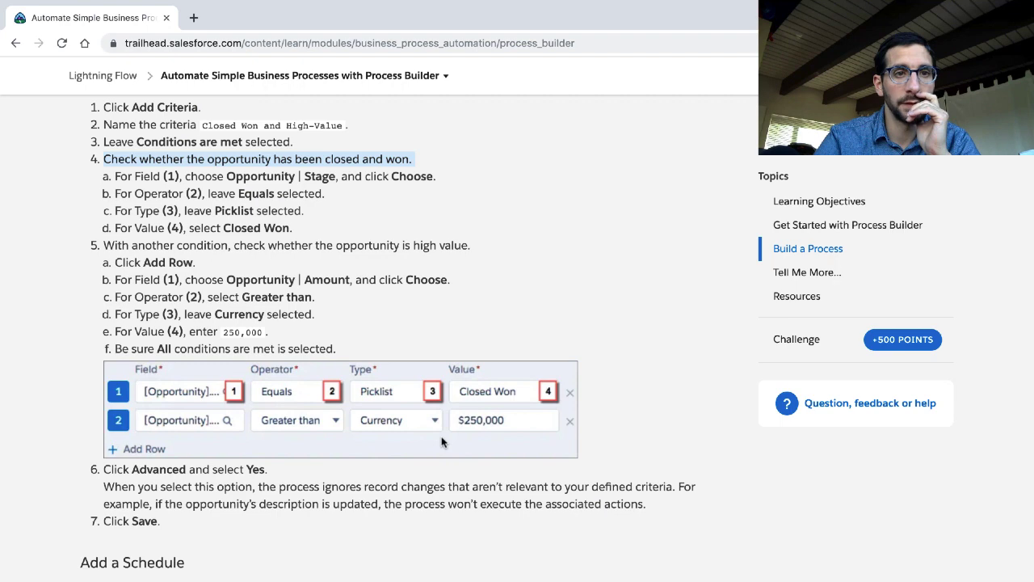
Set the Stage condition's value to Closed Won in Process Builder
key("ctrl+Right")
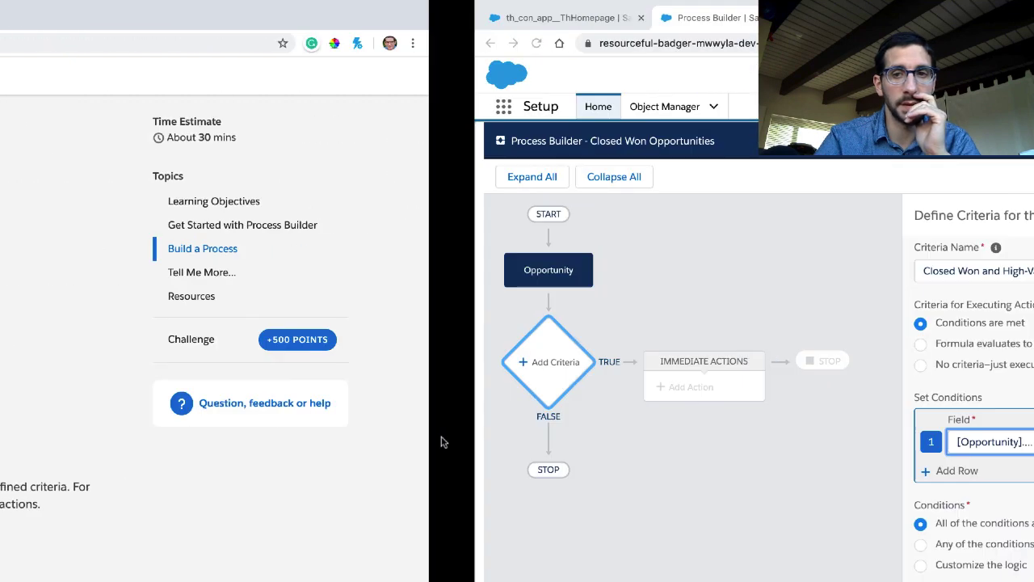
left_click(835, 443)
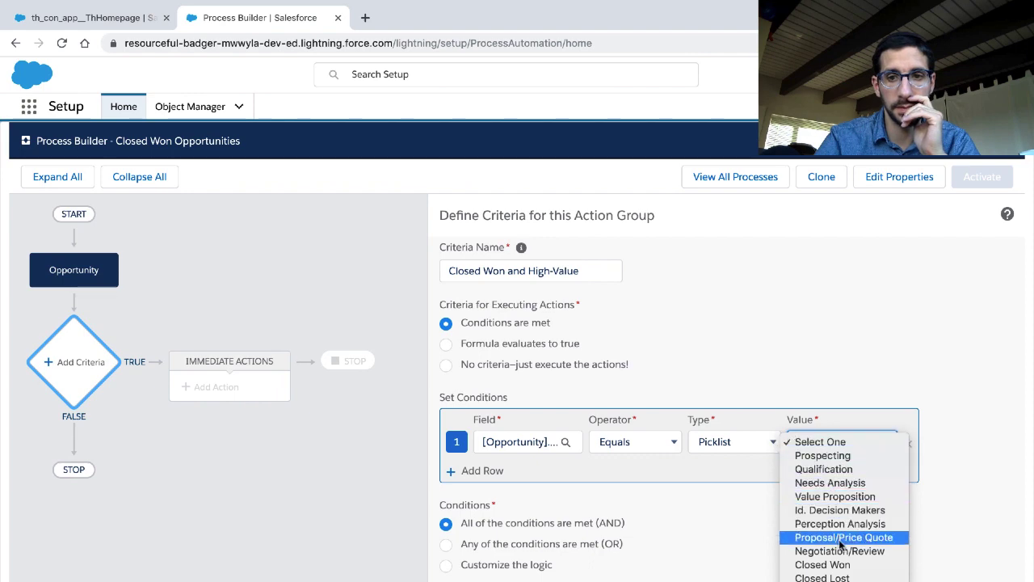
left_click(840, 568)
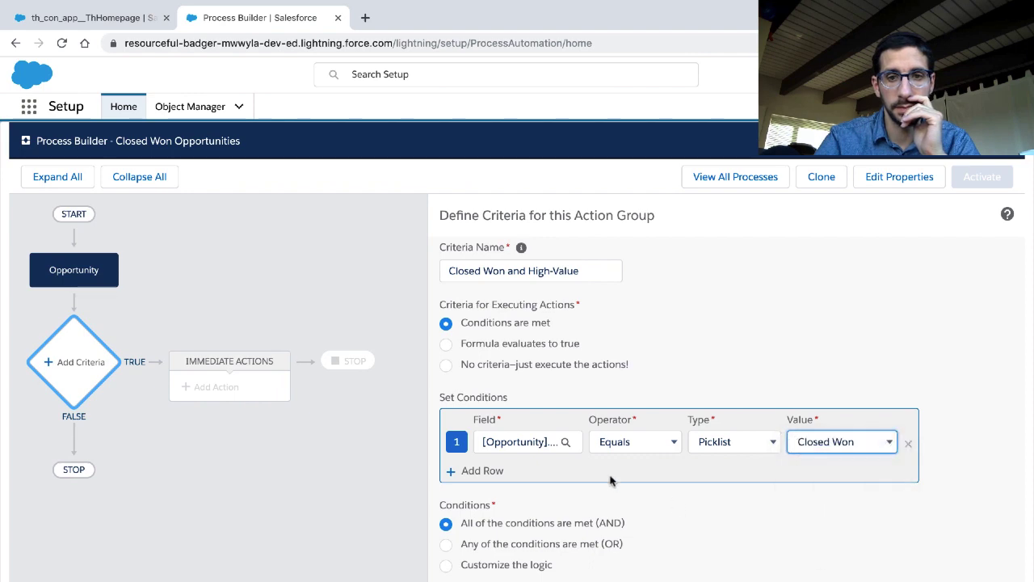
Add a second condition row and read the Trailhead instructions for the high-value check
left_click(485, 471)
key("ctrl+Left")
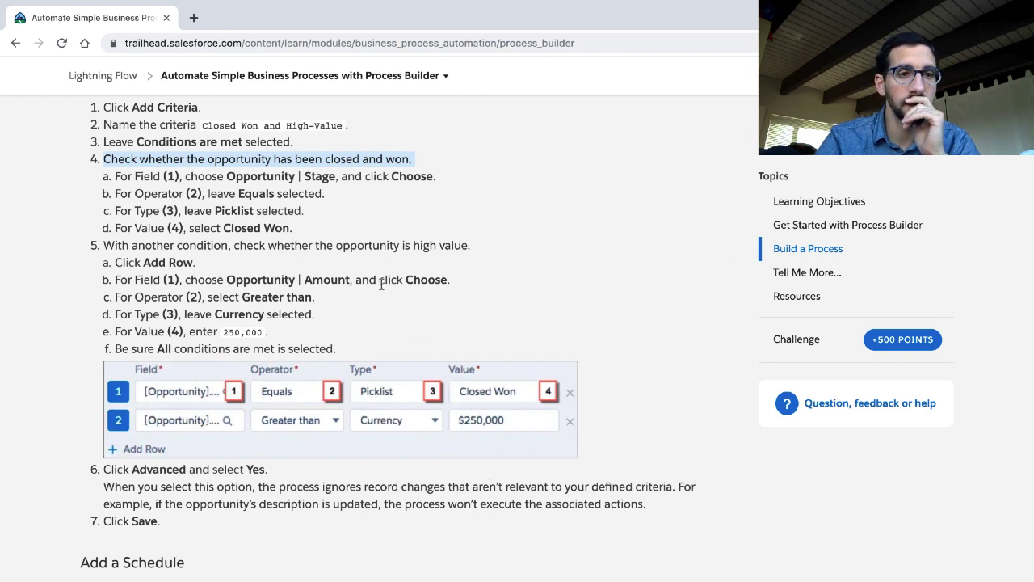
left_click(202, 261)
left_click_drag(201, 262, 88, 246)
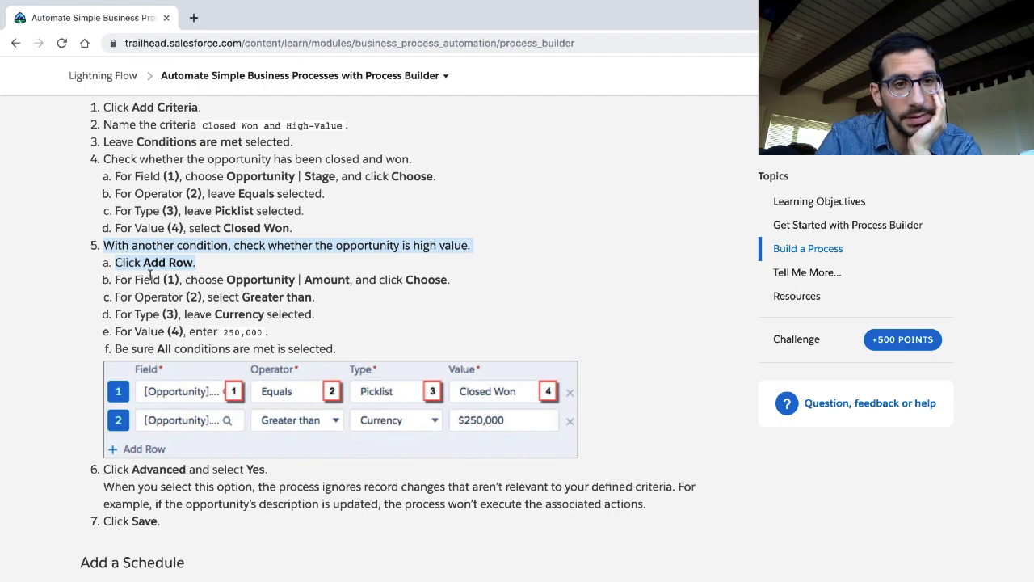
key("ctrl+Right")
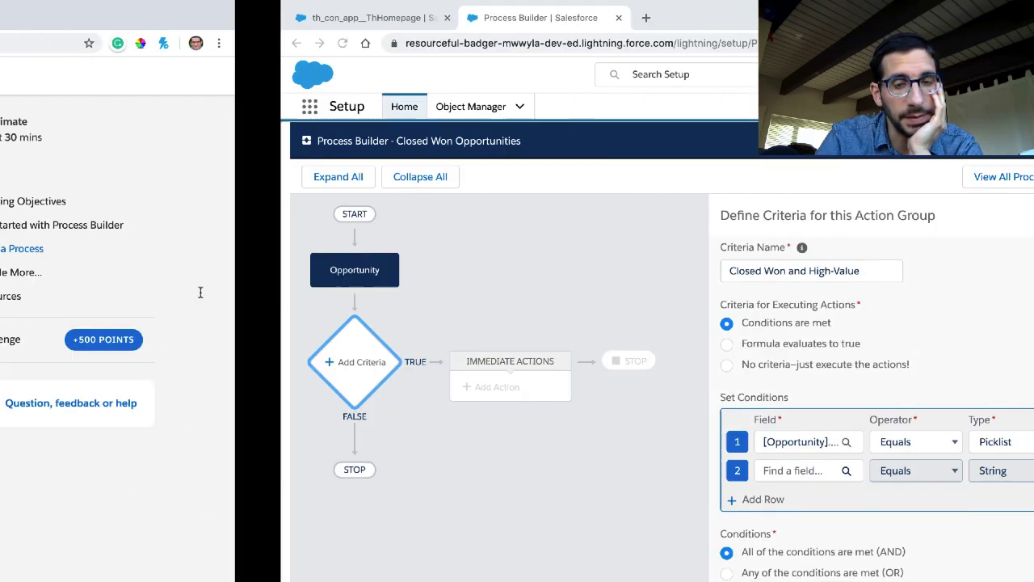
Choose the Opportunity Amount field for the second condition
left_click(519, 471)
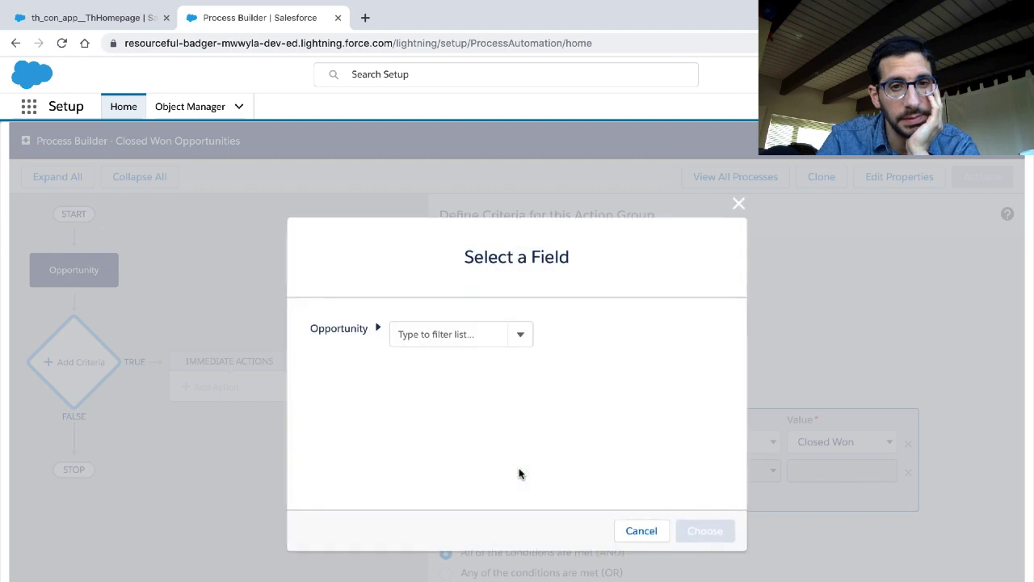
type("m")
key("BackSpace")
type("a")
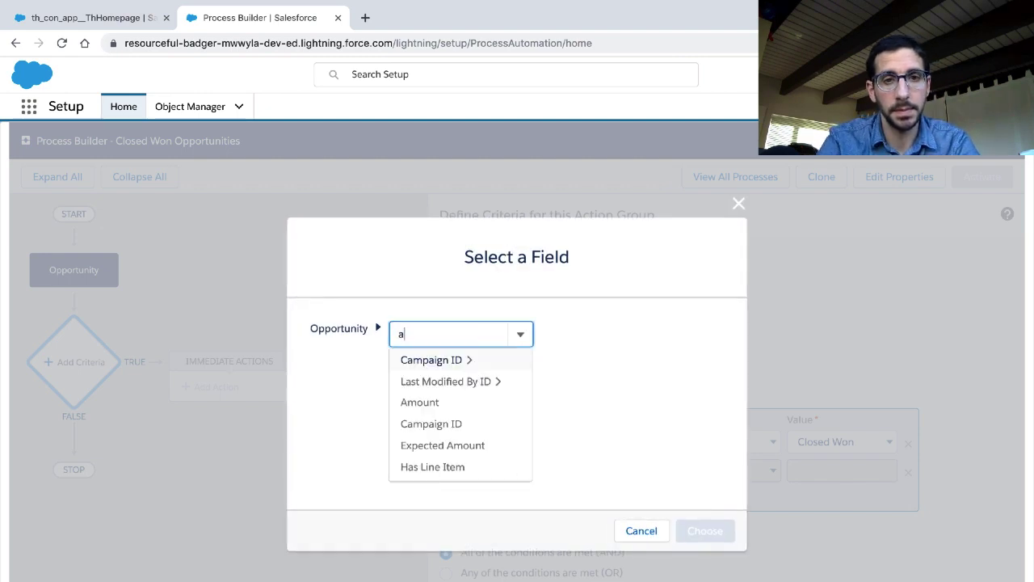
type("mount")
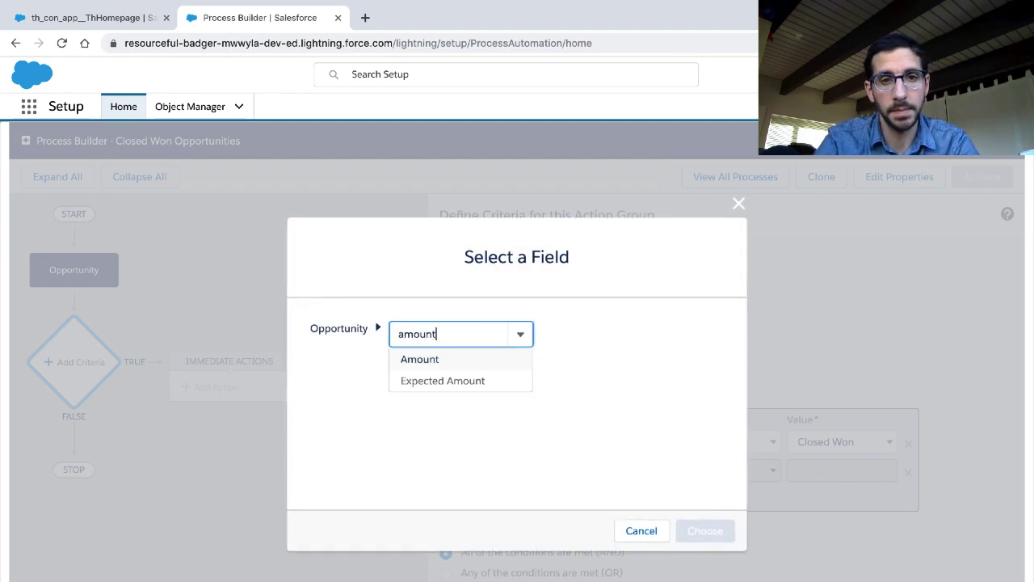
left_click(478, 360)
left_click(696, 528)
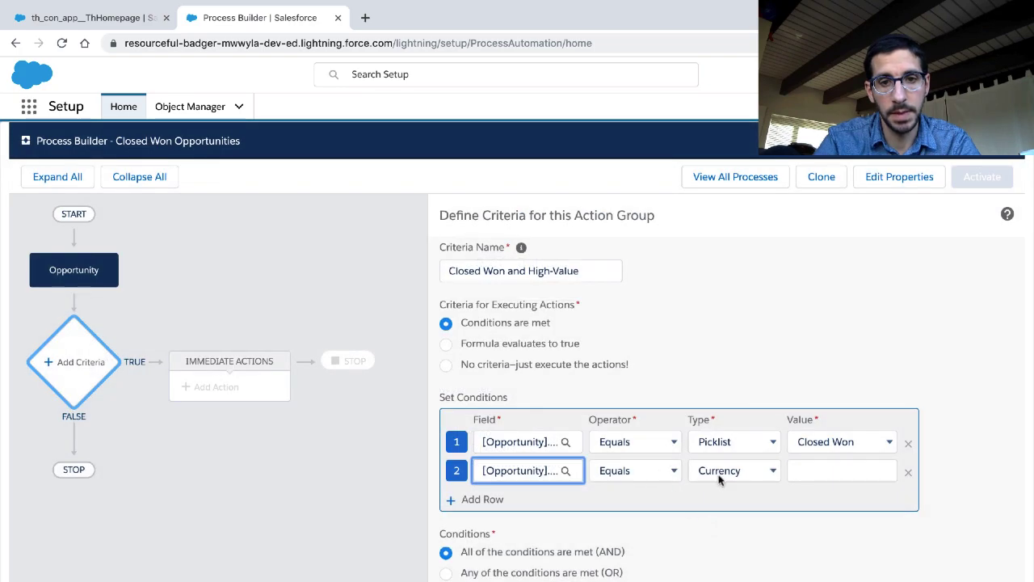
Check the required operator in Trailhead and set the Amount condition's operator to Greater than
key("ctrl+Left")
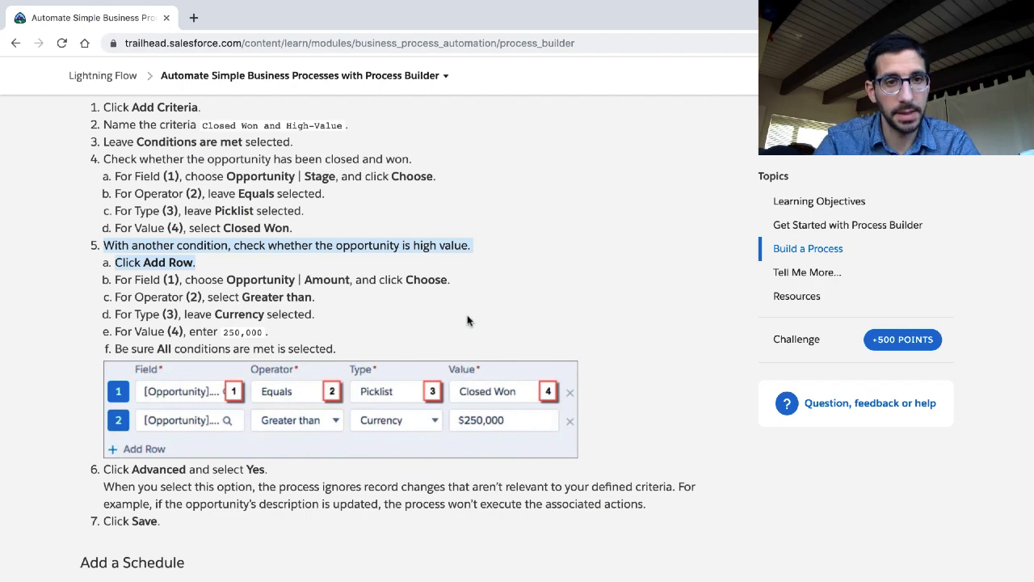
key("ctrl+Right")
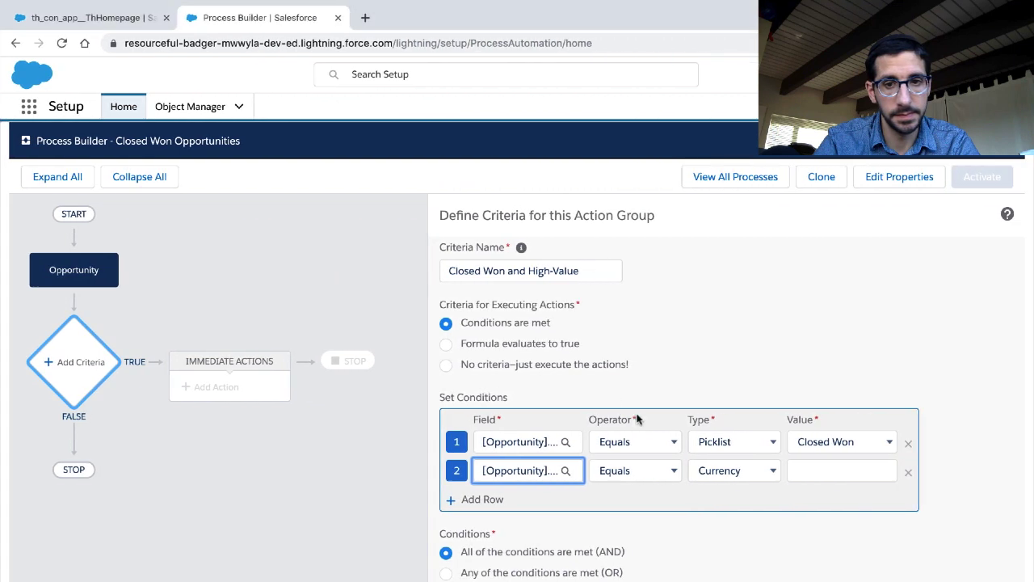
left_click(668, 471)
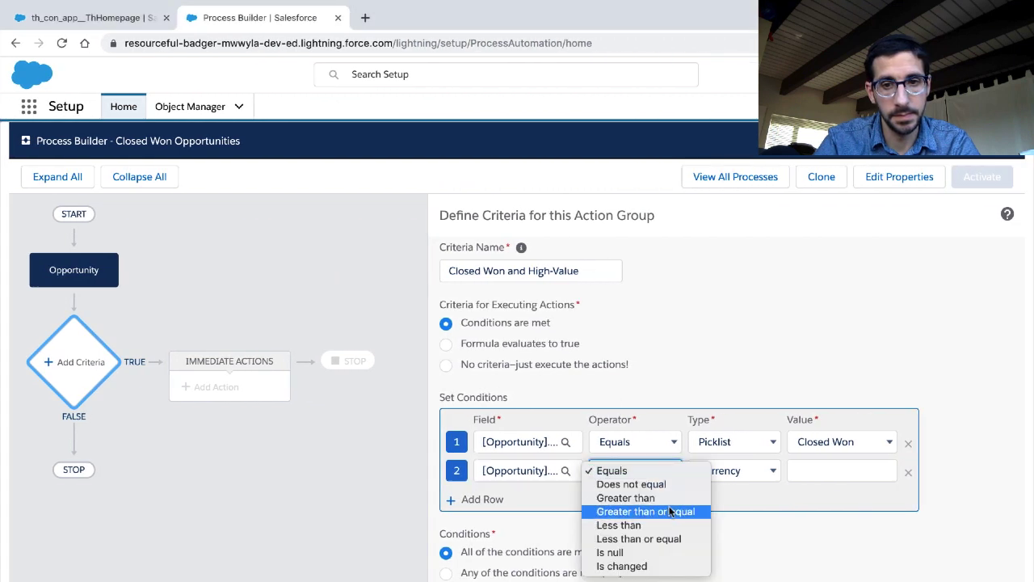
left_click(669, 511)
left_click(669, 477)
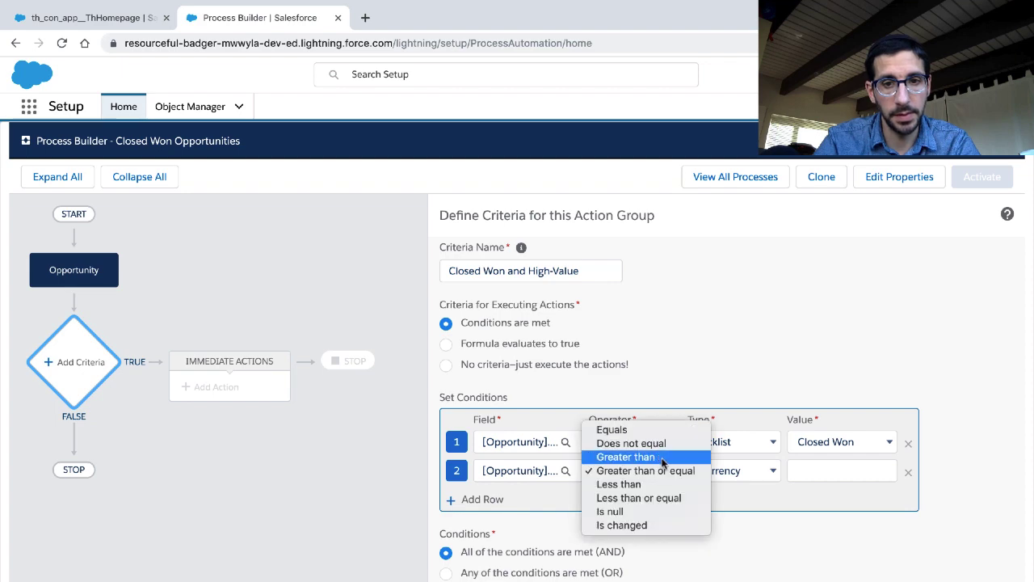
left_click(665, 457)
Look up the threshold in Trailhead and set the Amount condition's value to 250000
key("ctrl+Left")
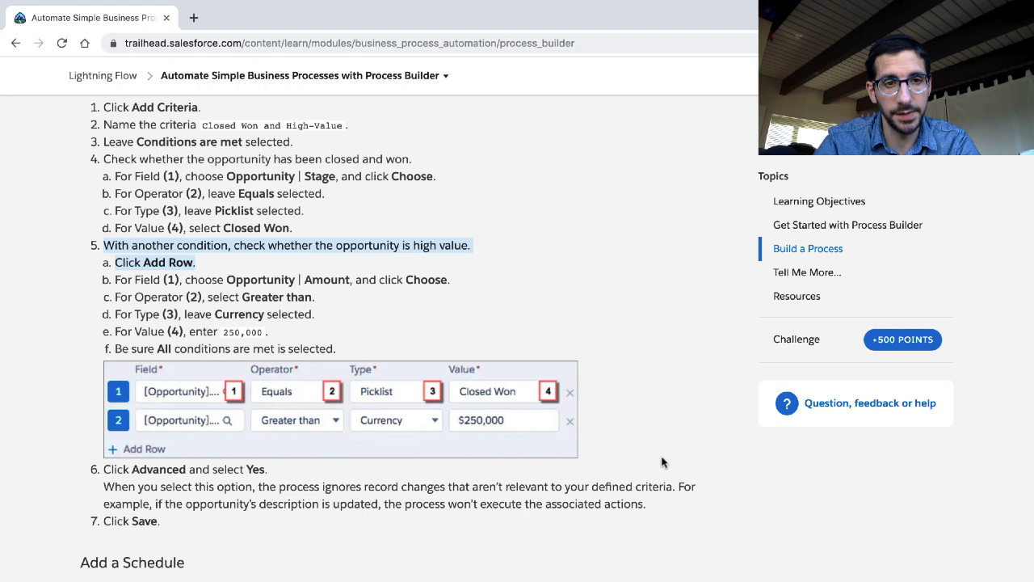
key("ctrl+Right")
left_click(820, 469)
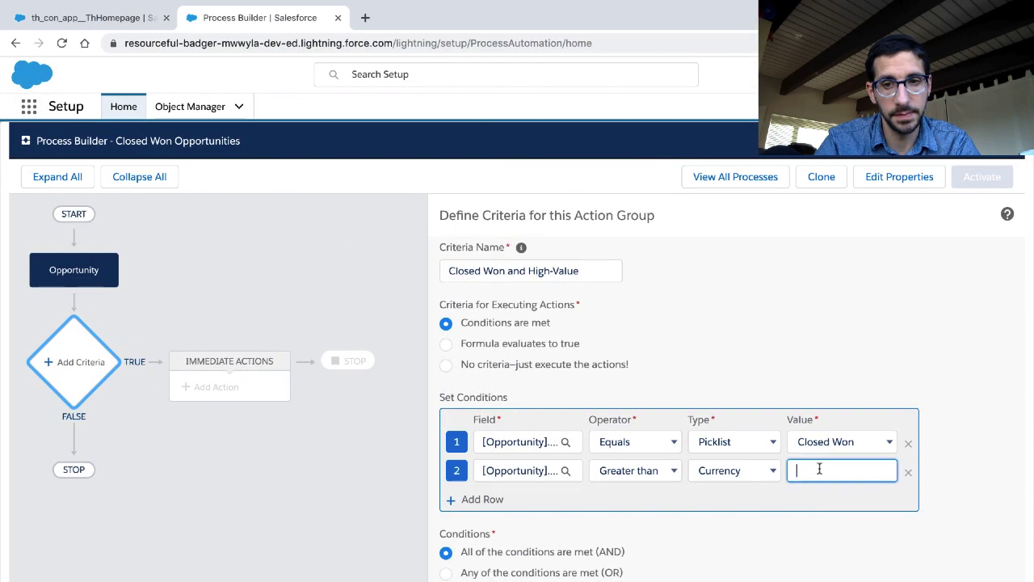
type("250000")
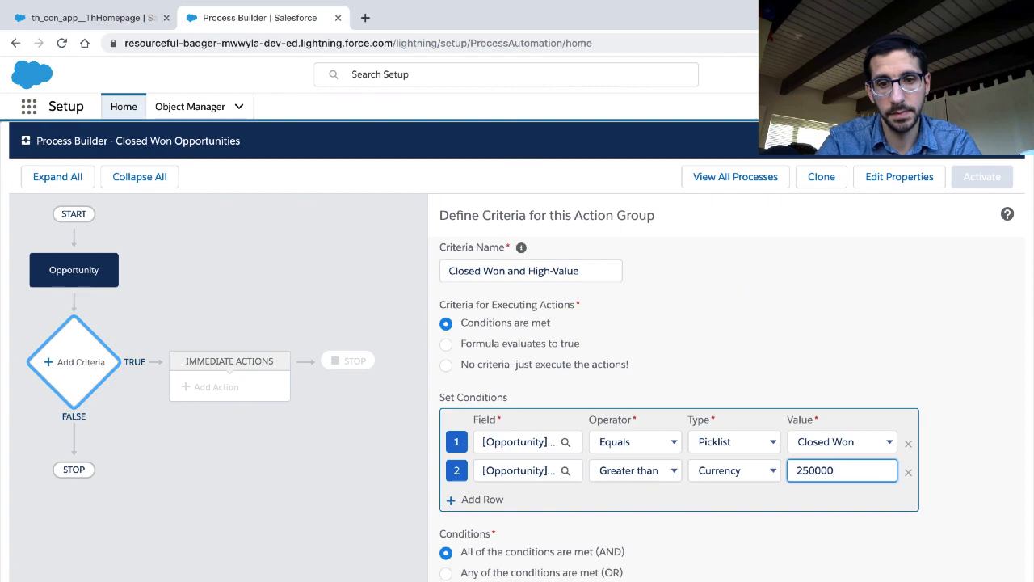
Review the remaining Add Criteria instructions against the defined conditions and save the Closed Won and High-Value criteria
key("ctrl+Left")
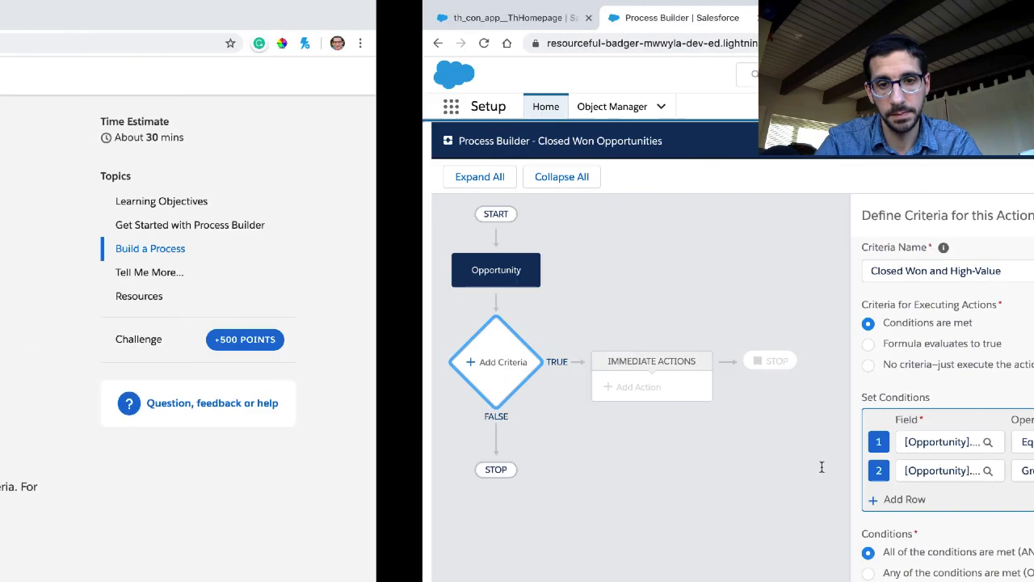
scroll(580, 333, "down", 3)
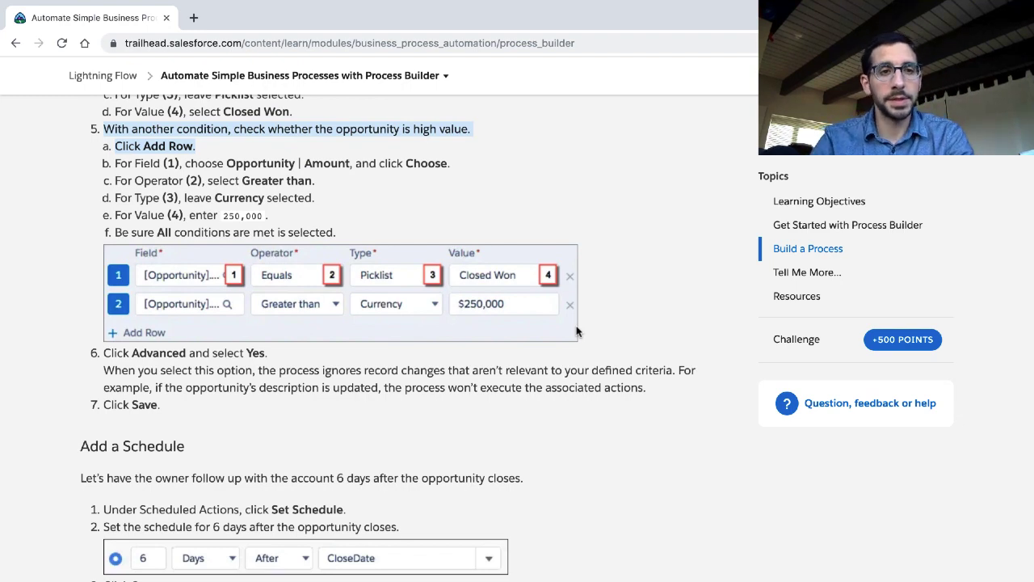
scroll(576, 332, "down", 1)
key("ctrl+Right")
scroll(574, 372, "down", 1)
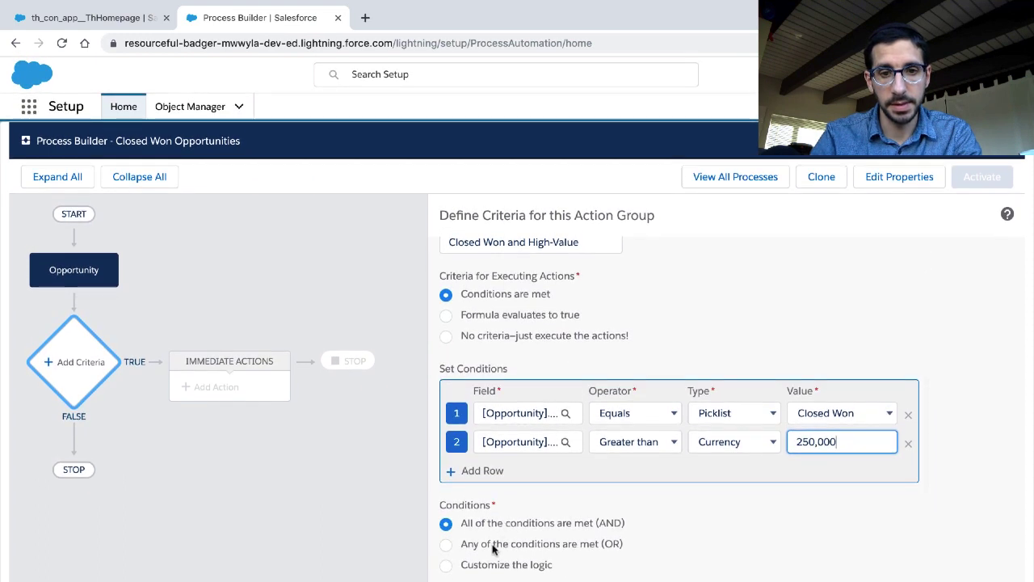
scroll(679, 404, "up", 1)
scroll(679, 404, "down", 1)
key("ctrl+Left")
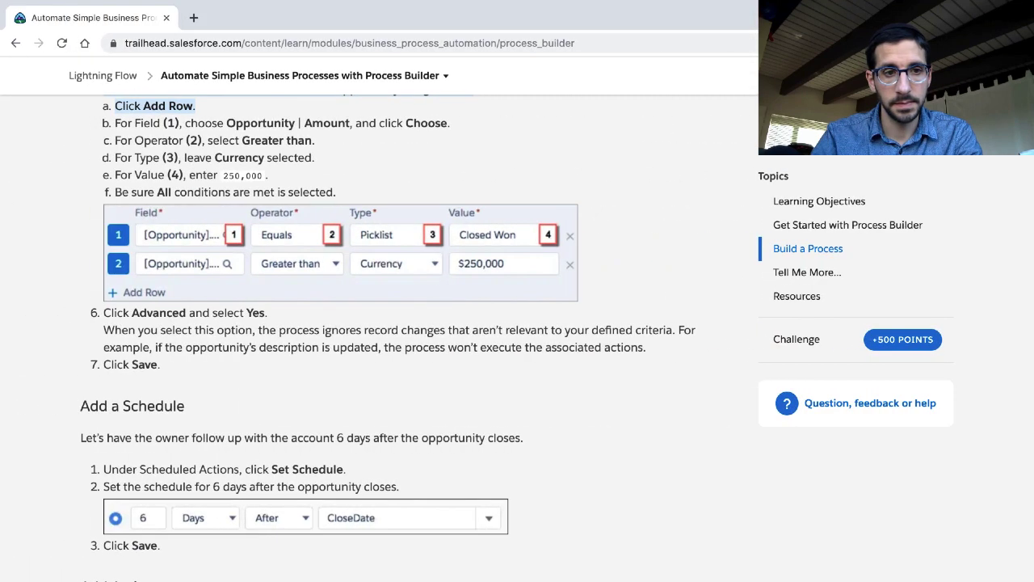
key("ctrl+Right")
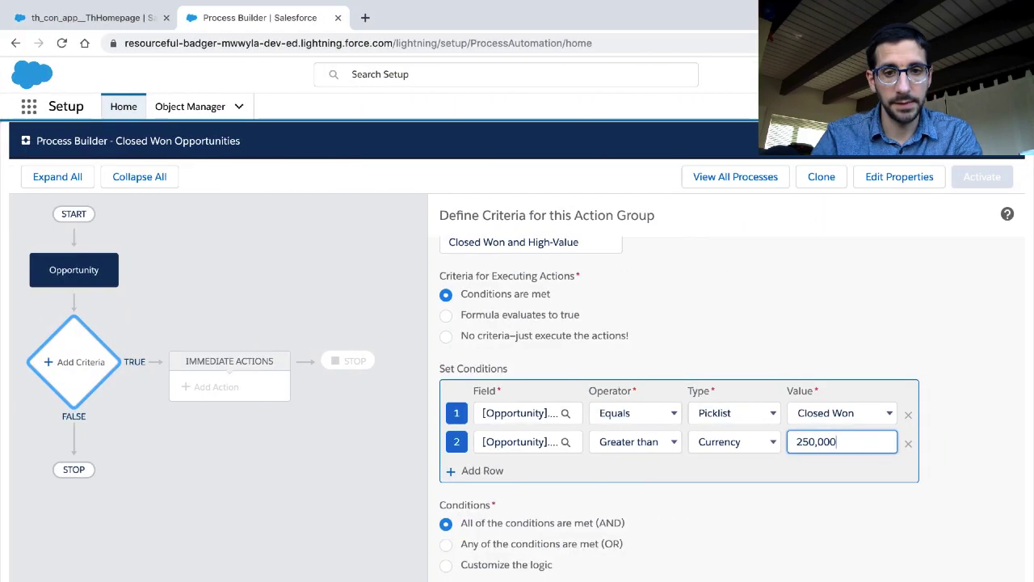
key("Return")
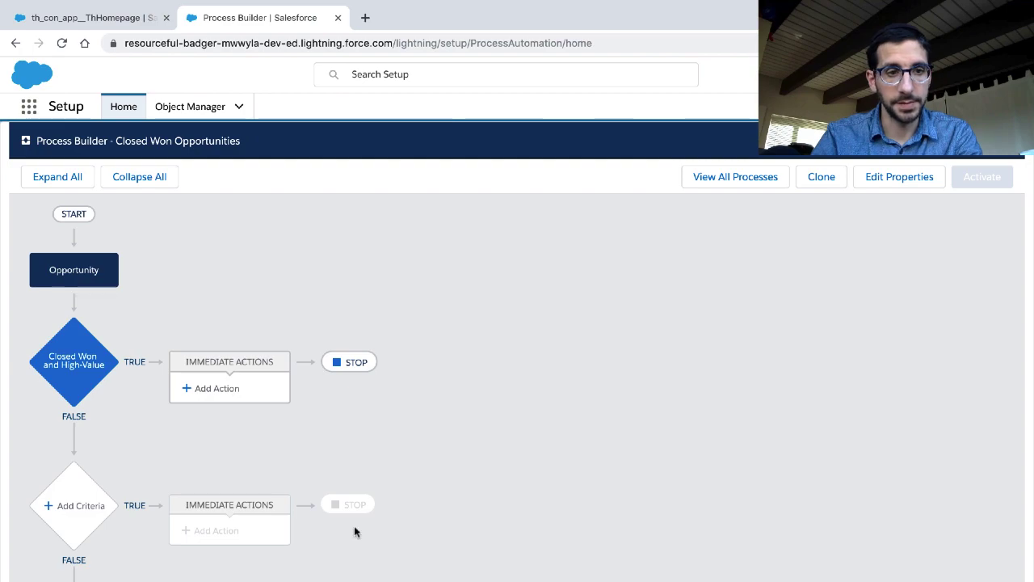
Read Trailhead's Add a Schedule instructions and compare them with the Closed Won Opportunities process in Process Builder
key("ctrl+Left")
scroll(354, 456, "down", 4)
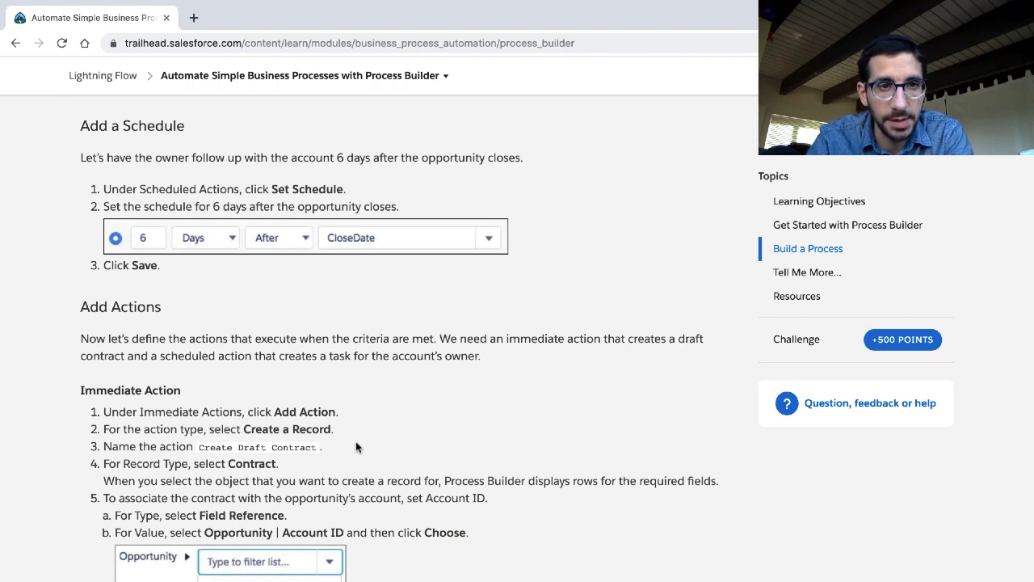
triple_click(326, 188)
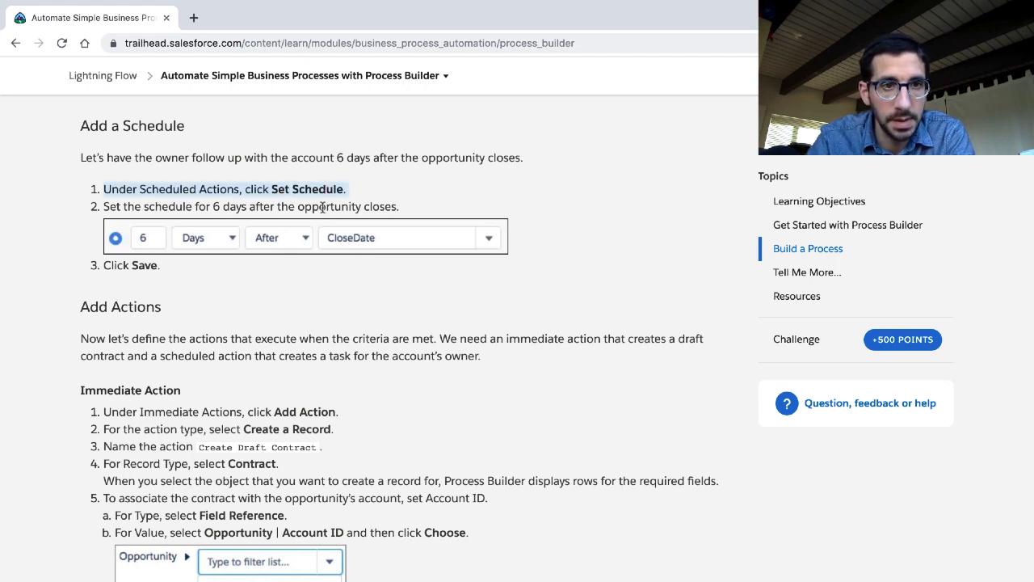
triple_click(323, 206)
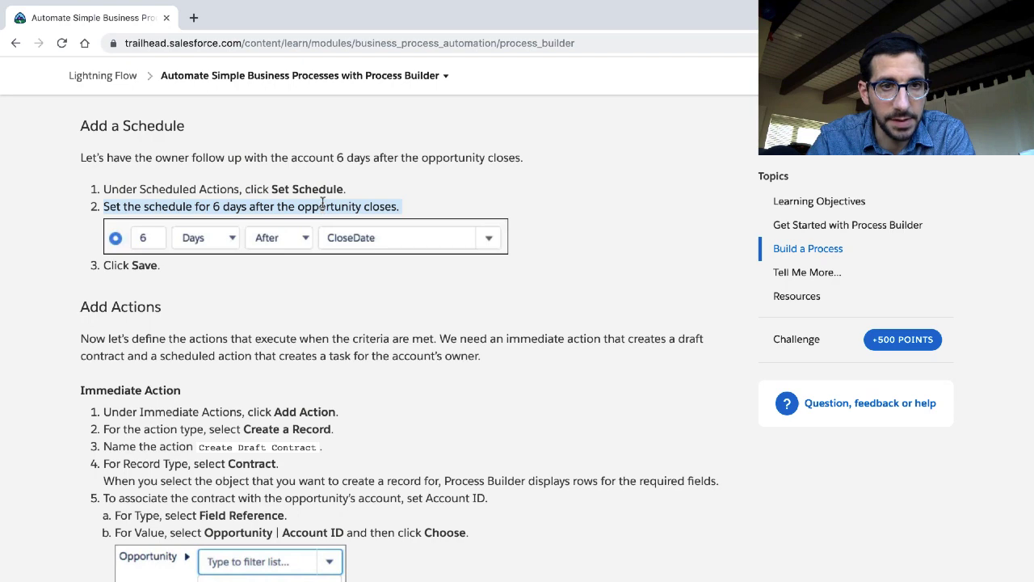
key("ctrl+Right")
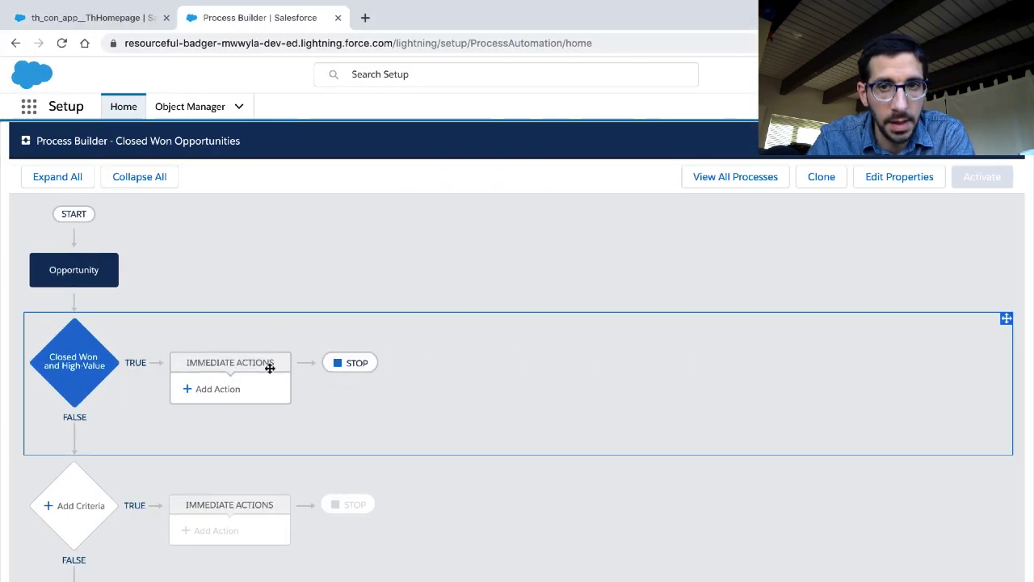
key("ctrl+Left")
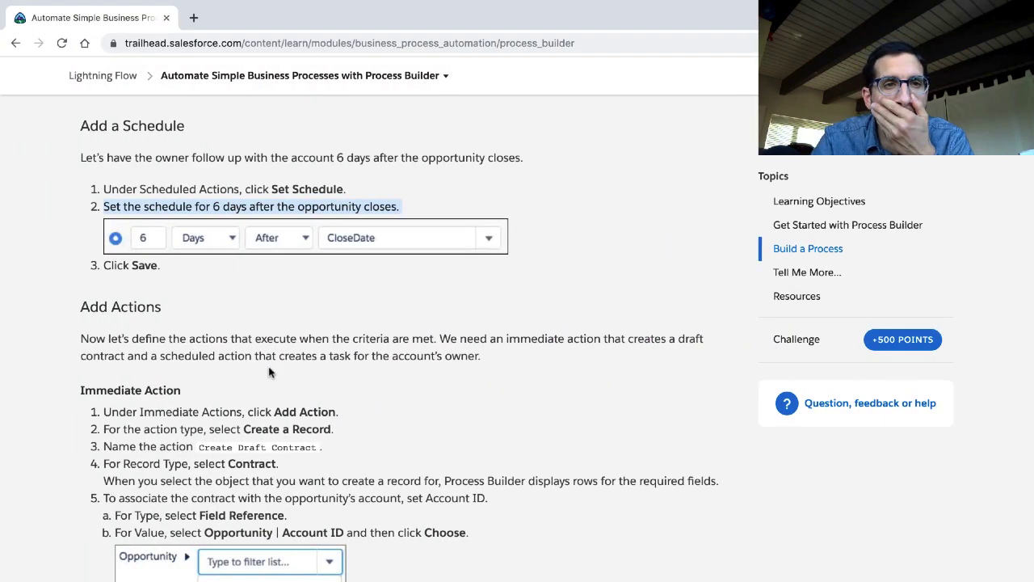
scroll(267, 368, "down", 1)
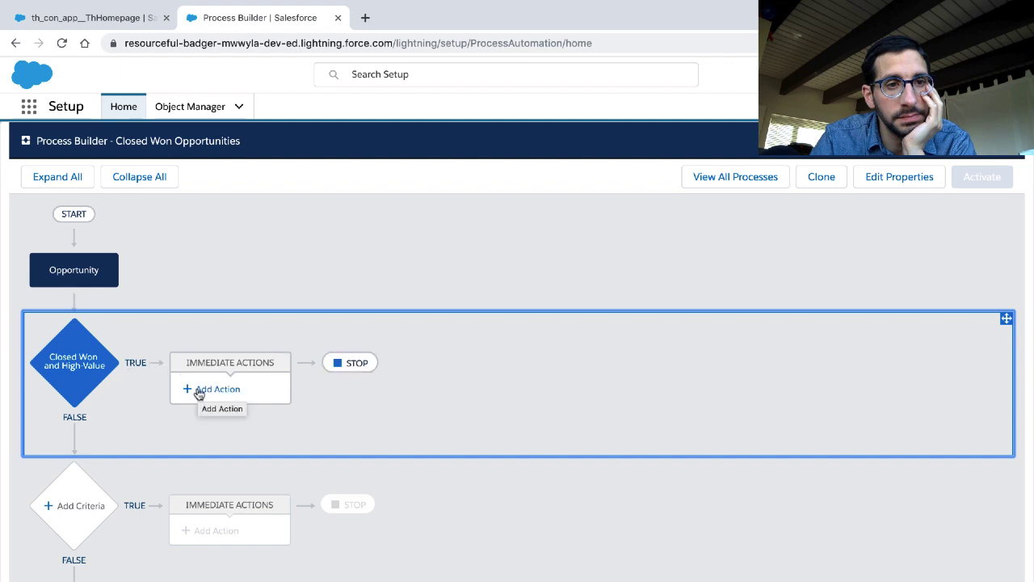
Look through the action types available for an immediate action under the Closed Won and High-Value criteria
left_click(200, 393)
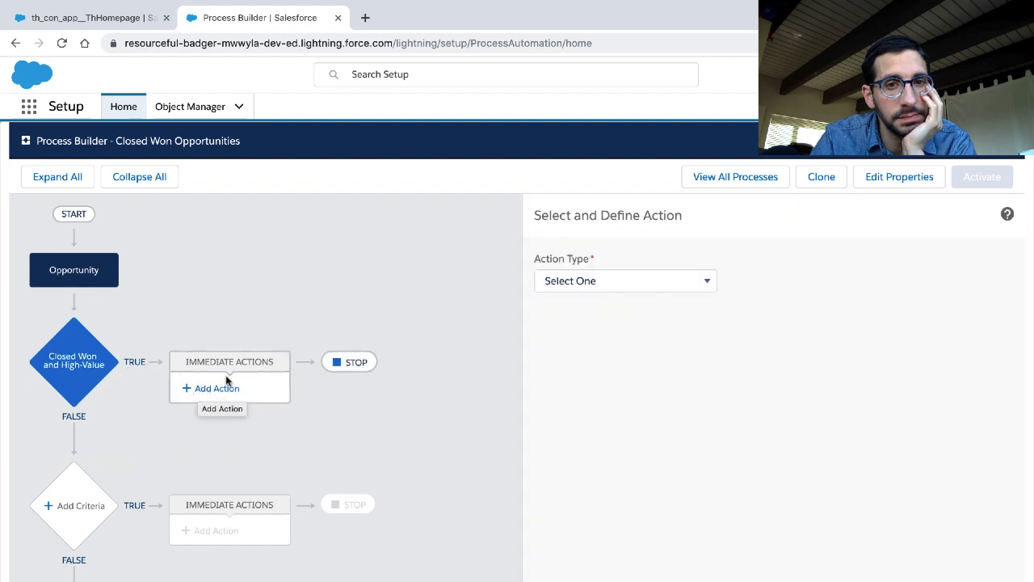
left_click(591, 281)
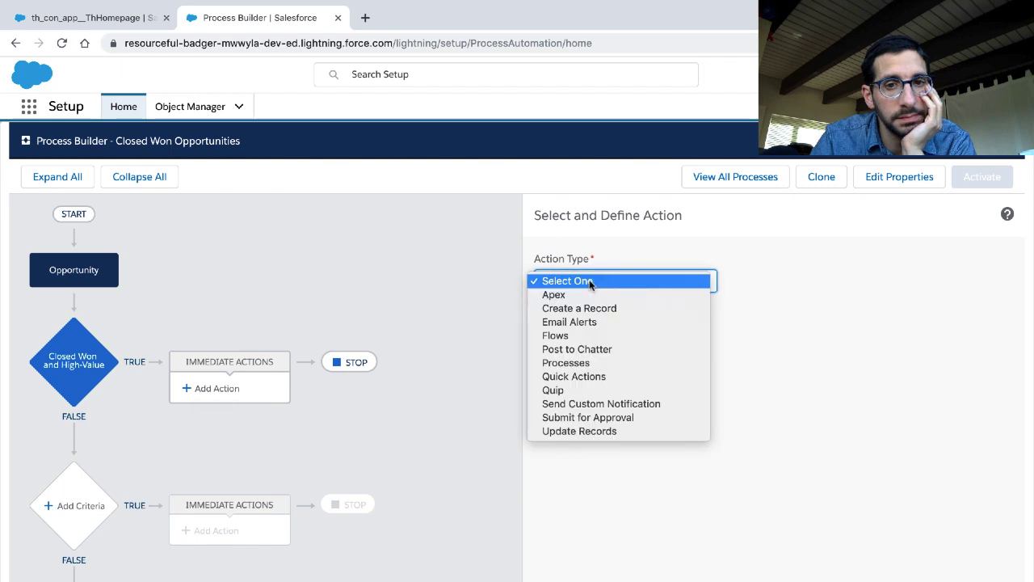
key("Escape")
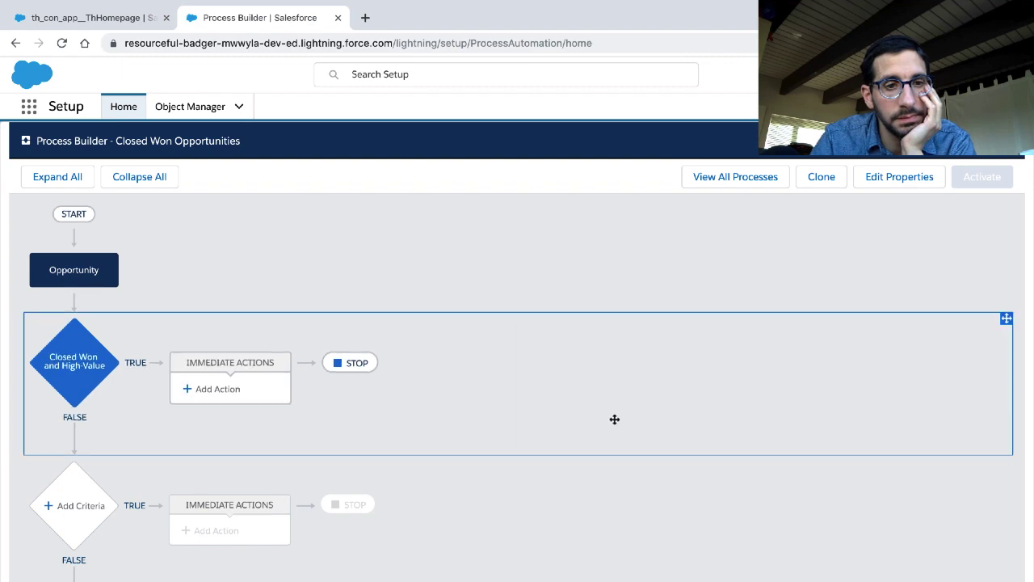
Reread the Set Schedule instruction under Add a Schedule in Trailhead and return to the process
key("ctrl+Left")
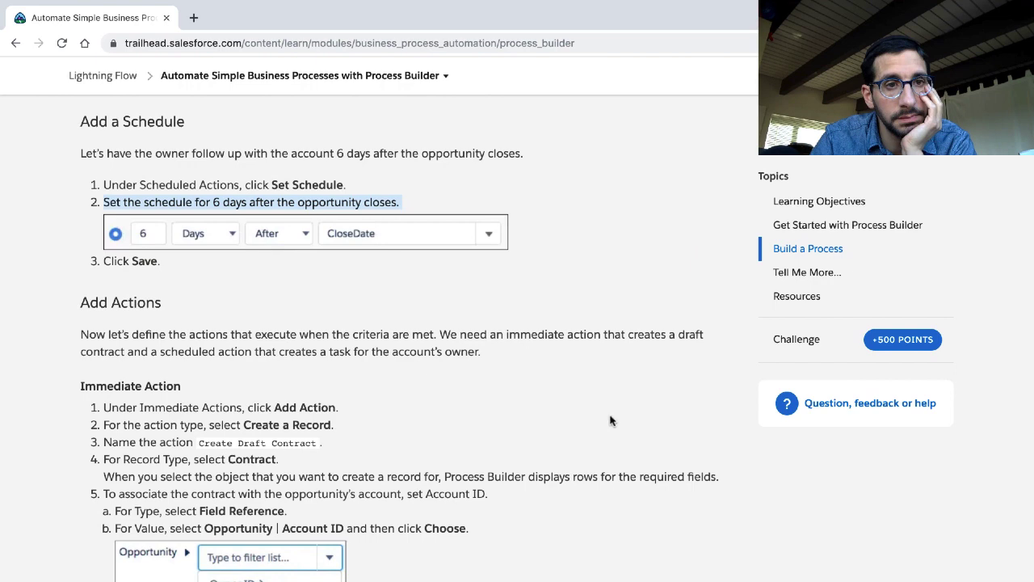
scroll(610, 421, "up", 1)
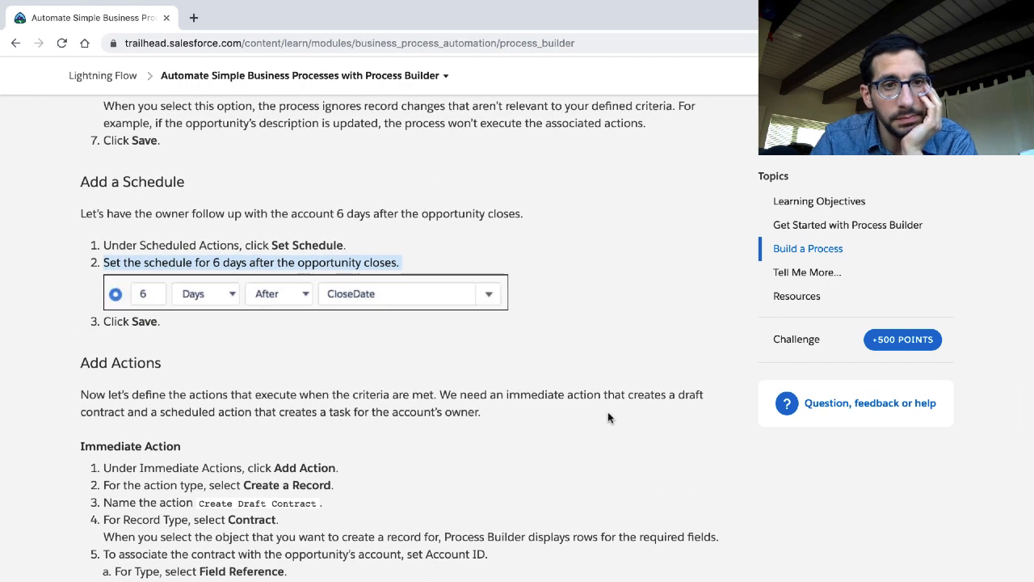
triple_click(254, 241)
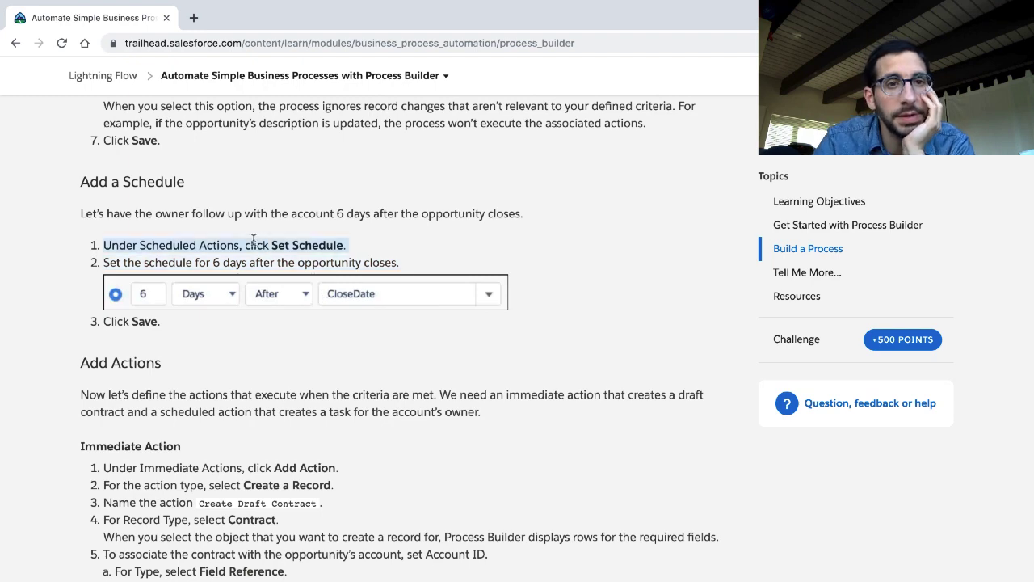
key("ctrl+Right")
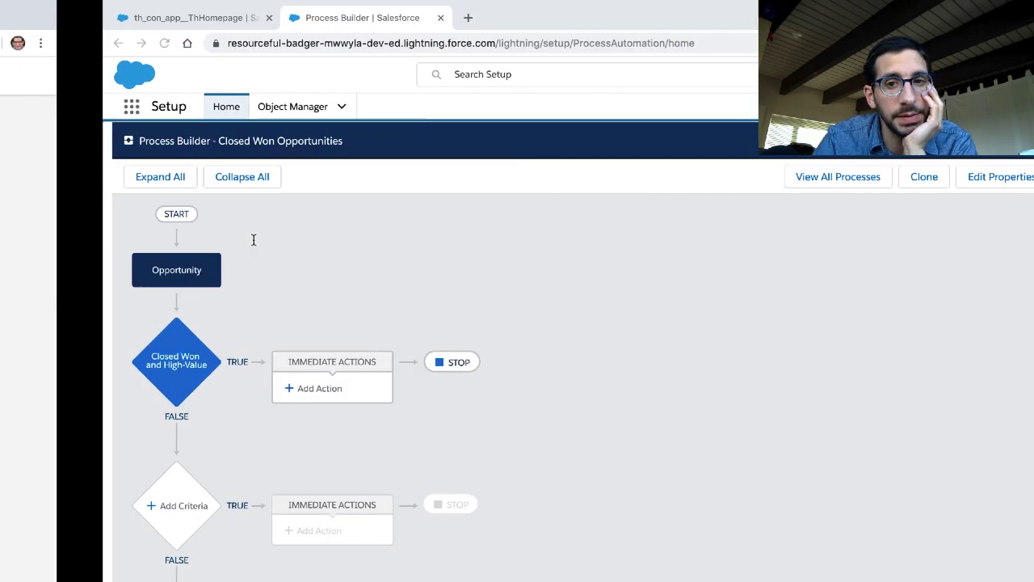
Check the Closed Won and High-Value criteria and the Stop element after its immediate actions for a scheduling option
left_click(87, 364)
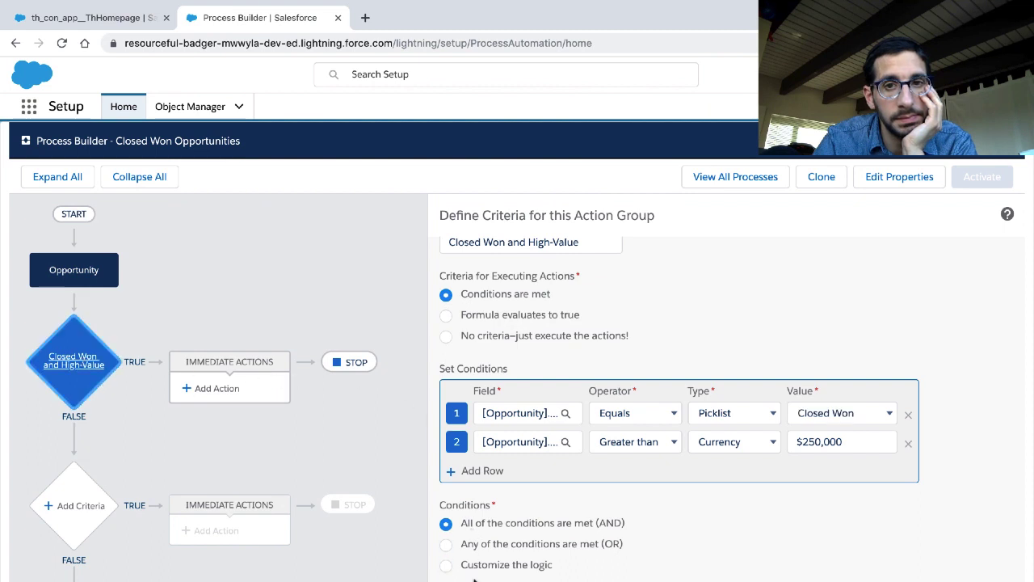
scroll(686, 409, "down", 1)
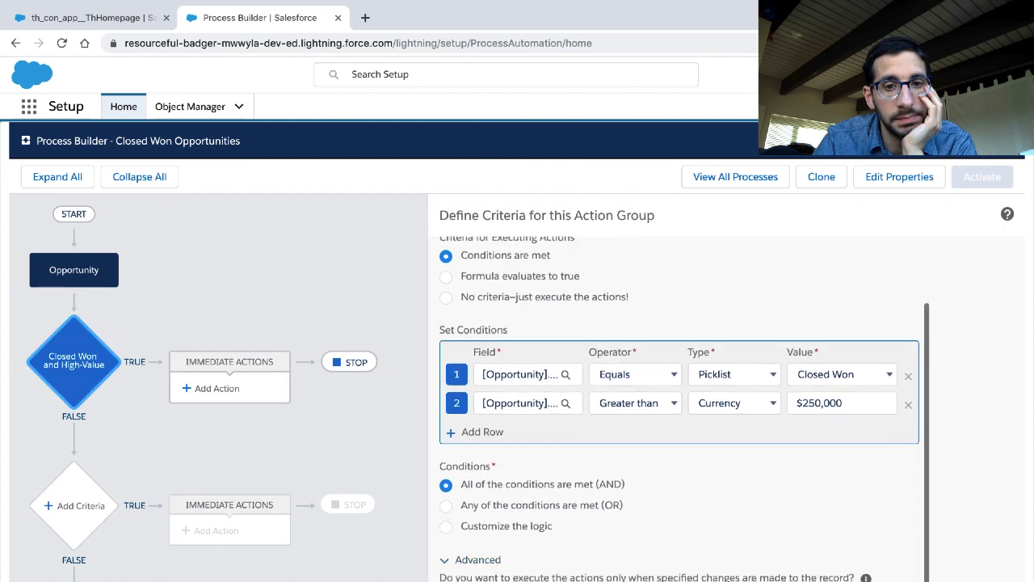
scroll(459, 565, "up", 1)
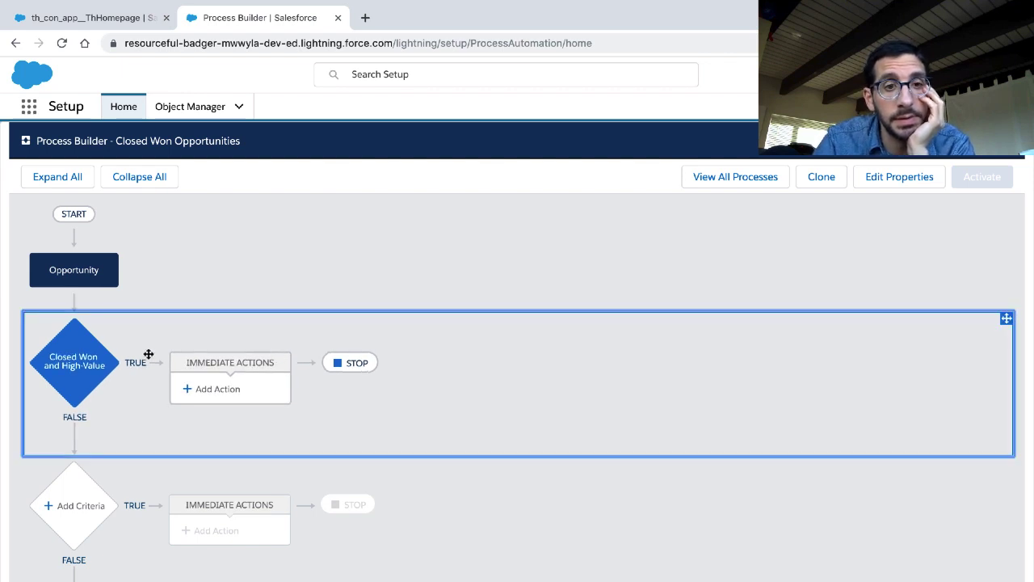
left_click(344, 373)
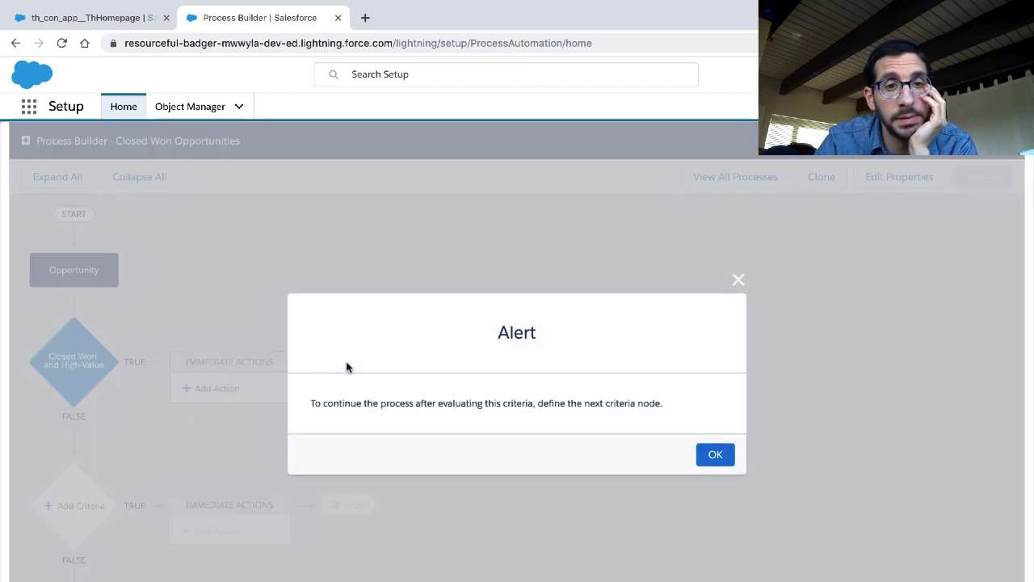
left_click(739, 283)
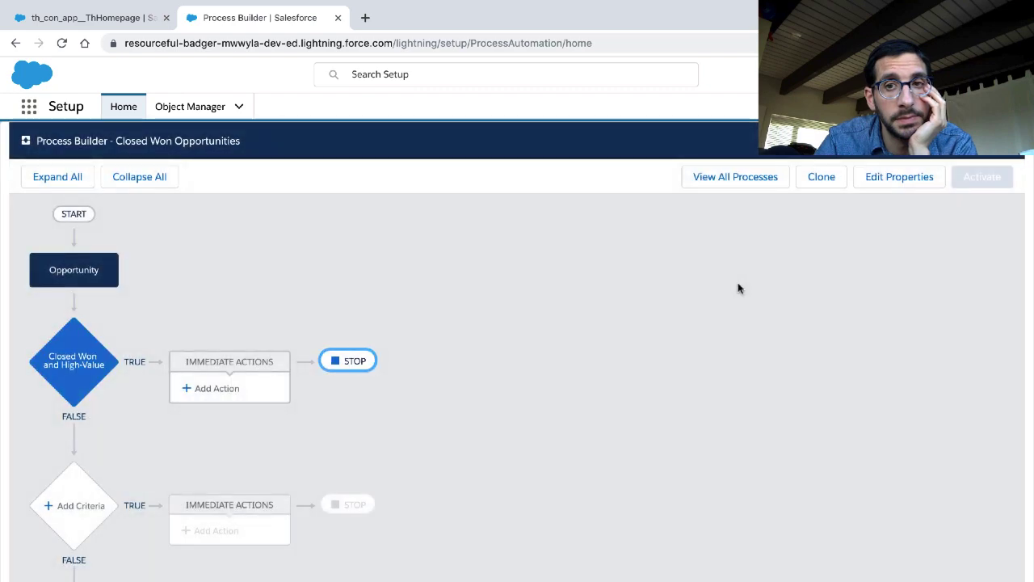
Search Google Images for "Scheduled Actions" from the Trailhead text and open the Process Builder vs Workflow example
key("ctrl+Left")
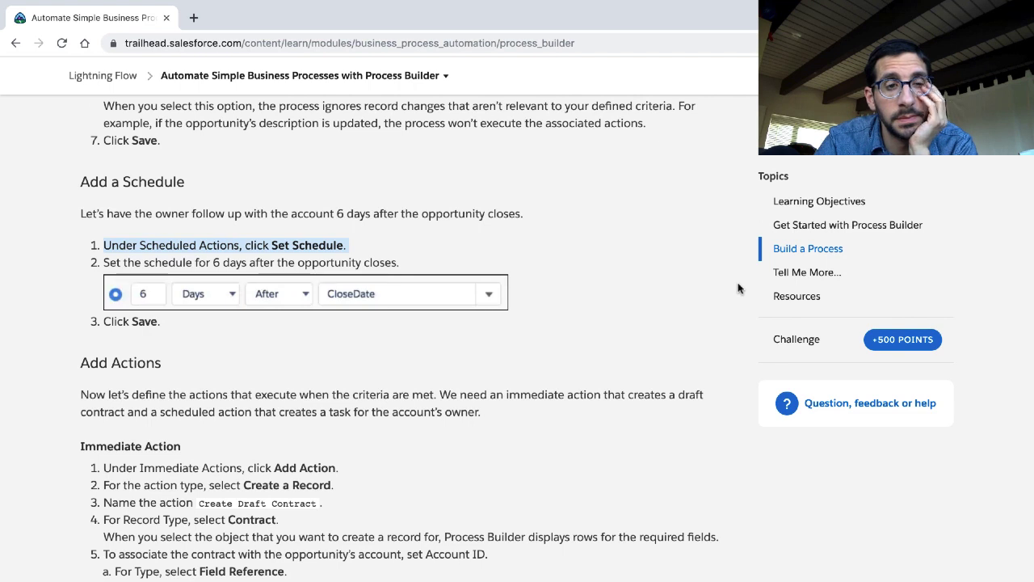
left_click(240, 242)
left_click_drag(239, 244, 141, 250)
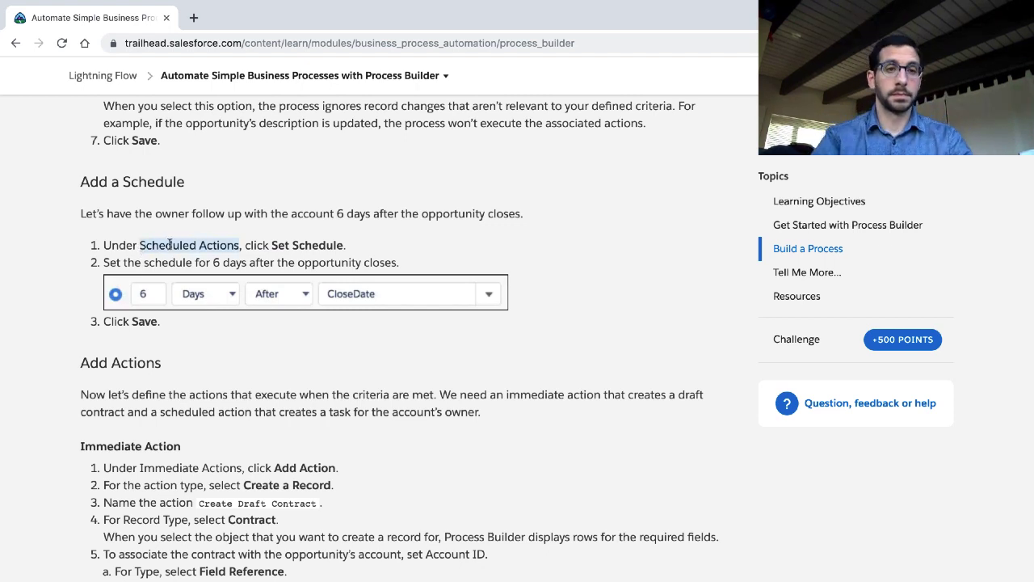
right_click(172, 243)
left_click(215, 286)
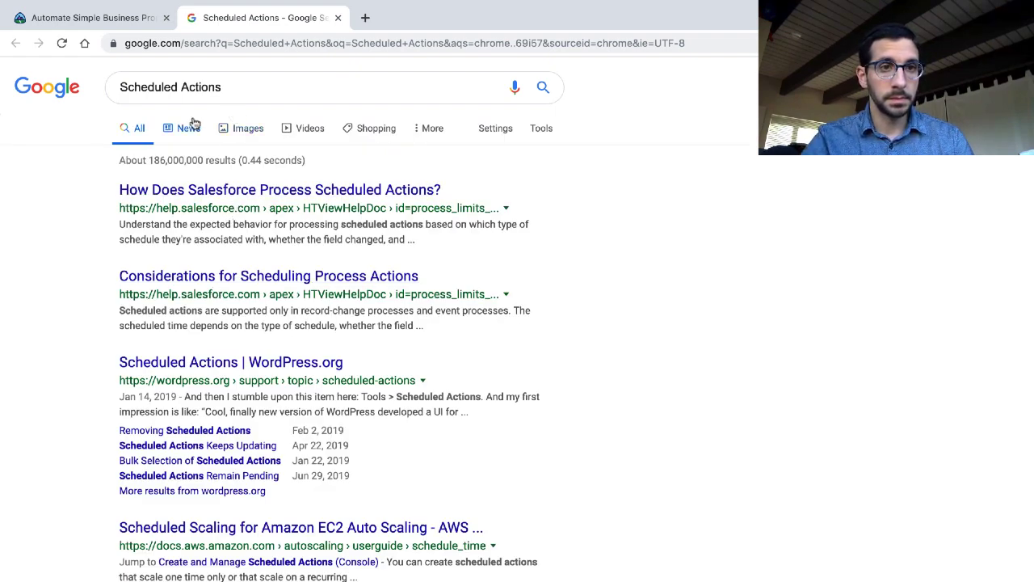
left_click(233, 131)
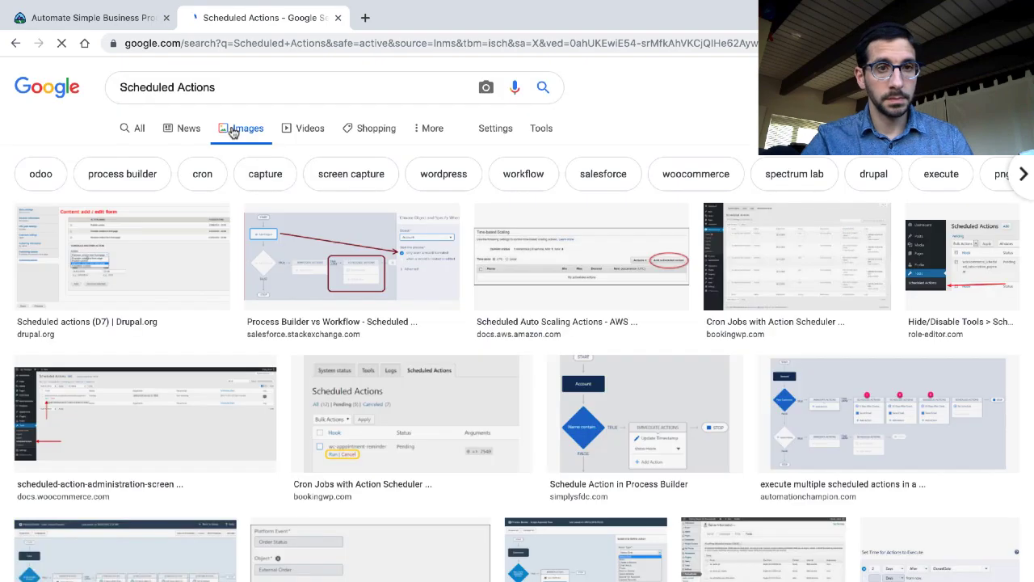
left_click(311, 266)
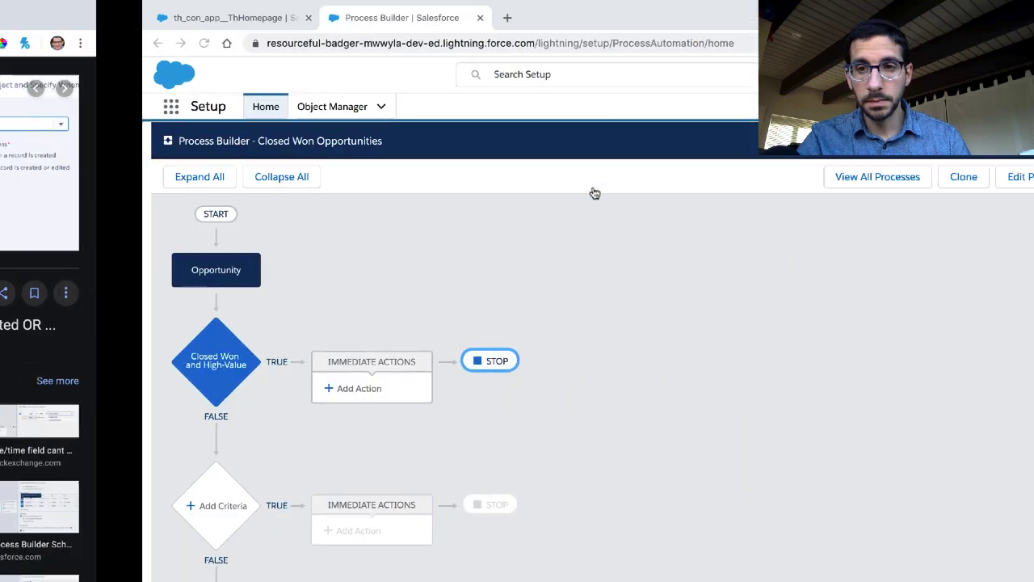
Compare the Closed Won and High-Value criteria with the example image and Trailhead's Add a Schedule section
left_click(74, 361)
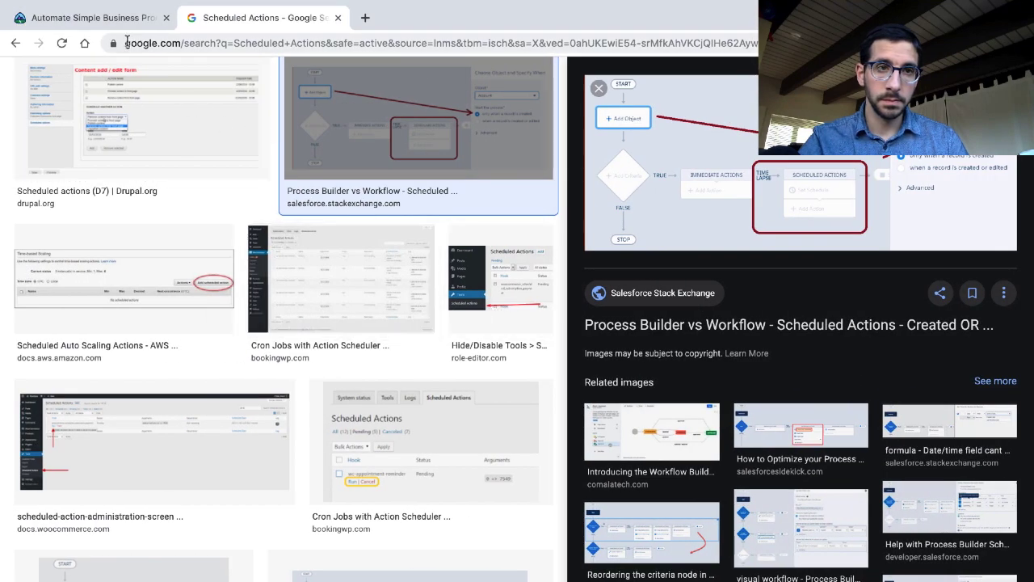
left_click(133, 20)
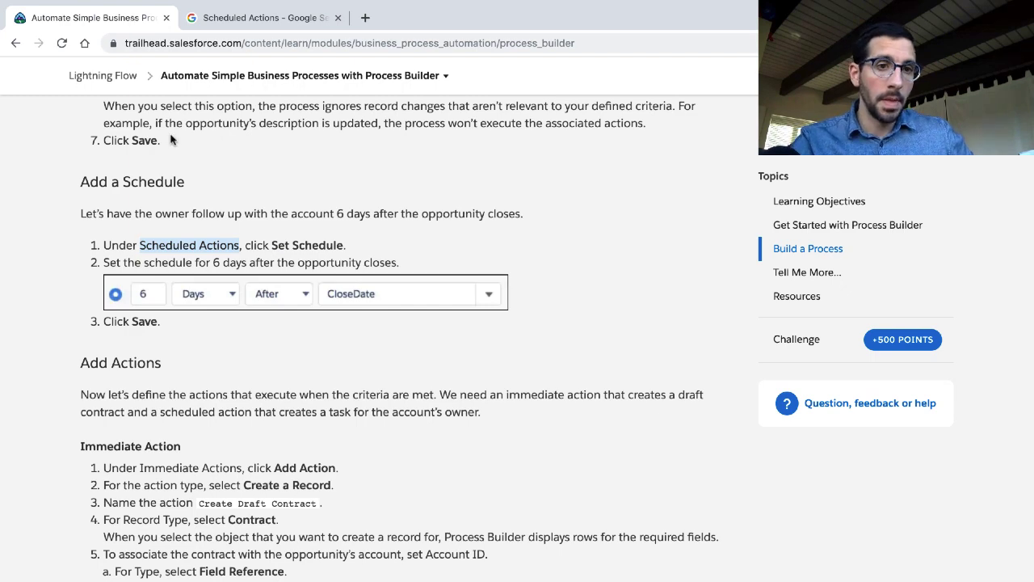
scroll(180, 175, "down", 1)
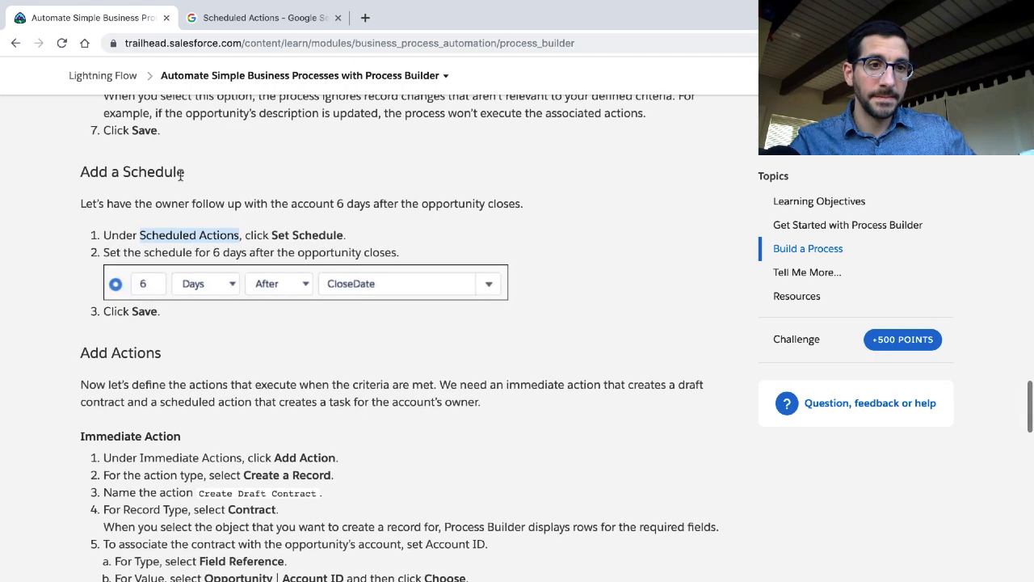
key("ctrl+Right")
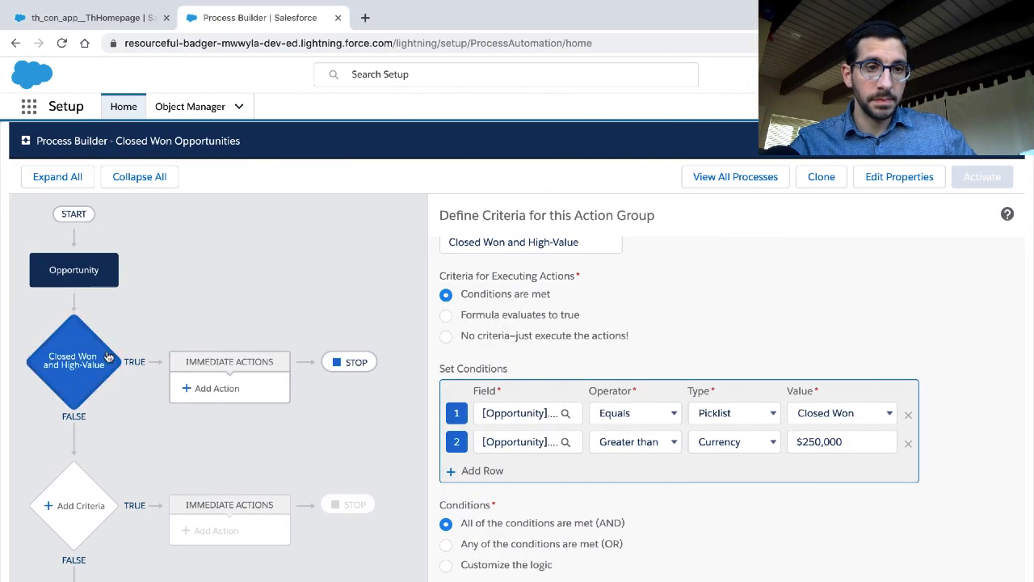
left_click(108, 358)
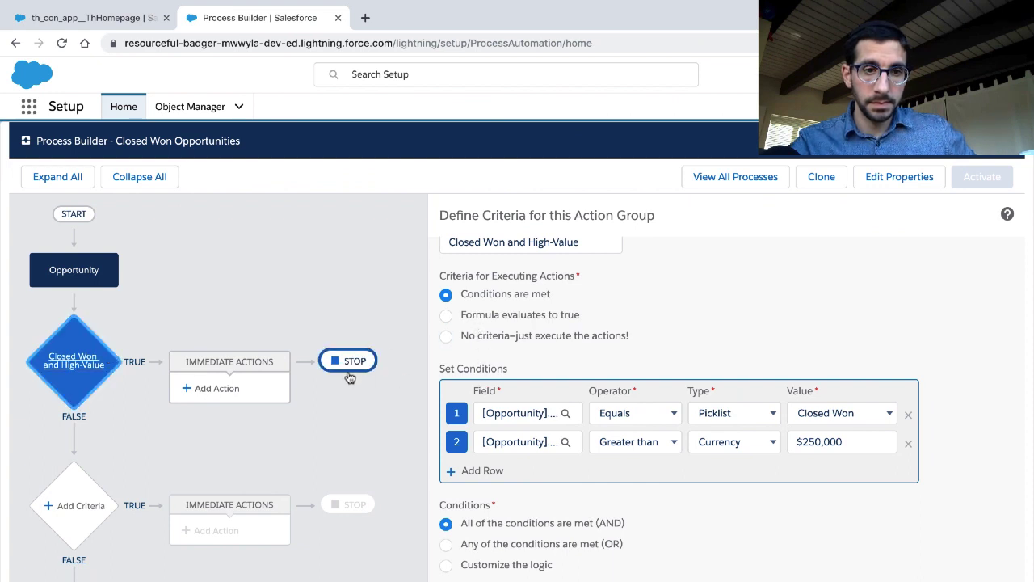
left_click(250, 380)
left_click(203, 388)
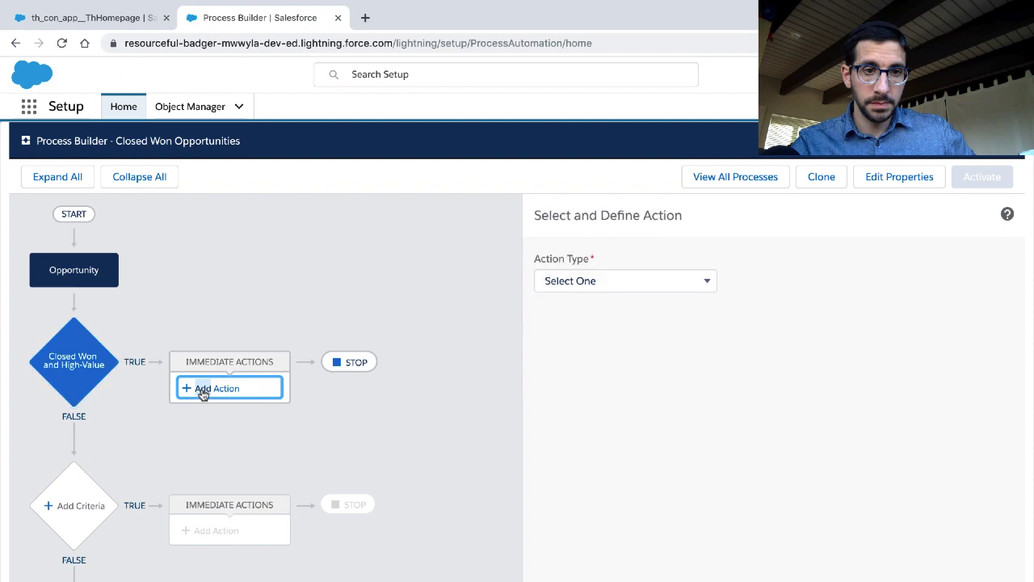
left_click(587, 279)
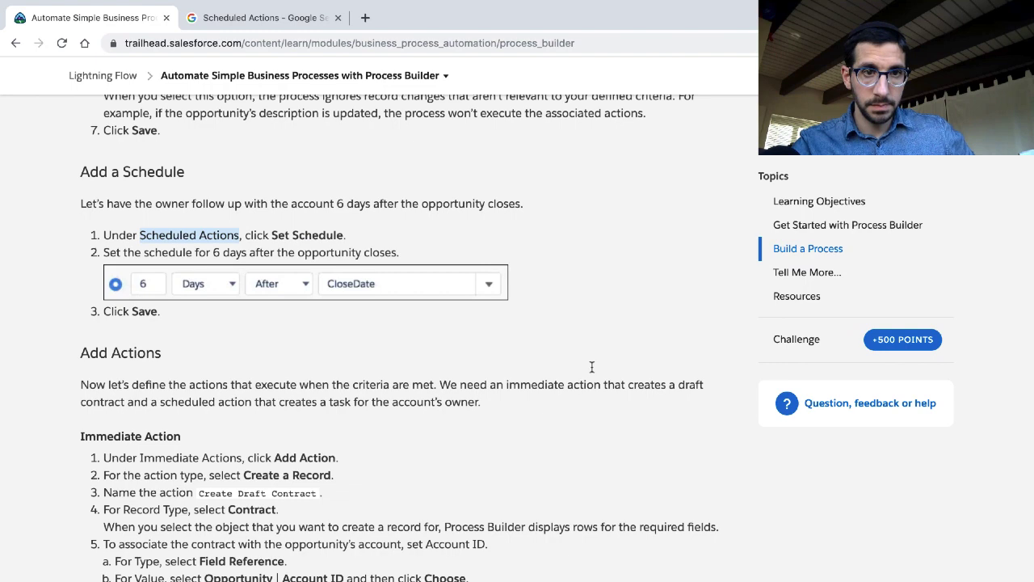
key("ctrl+Right")
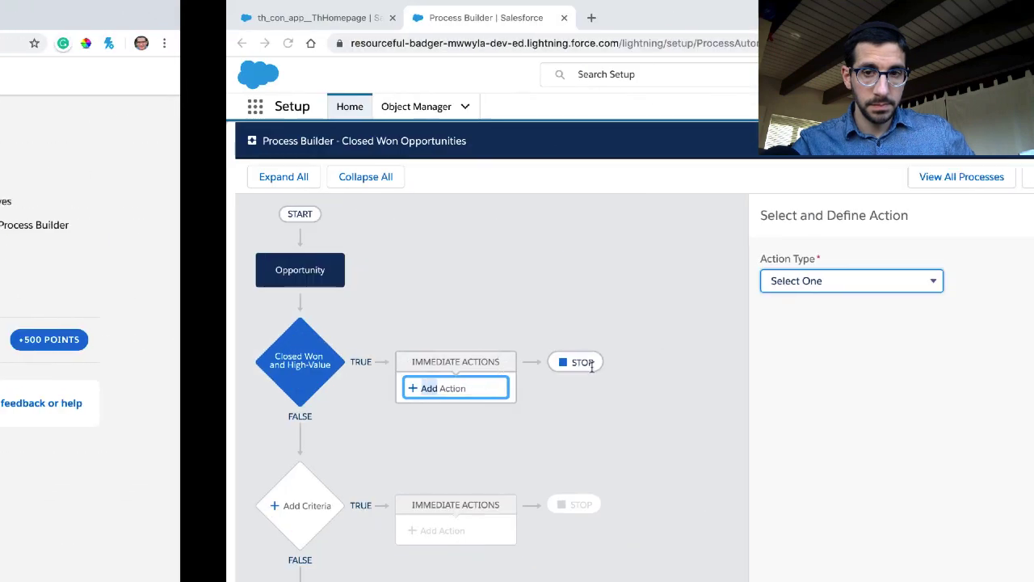
left_click(570, 281)
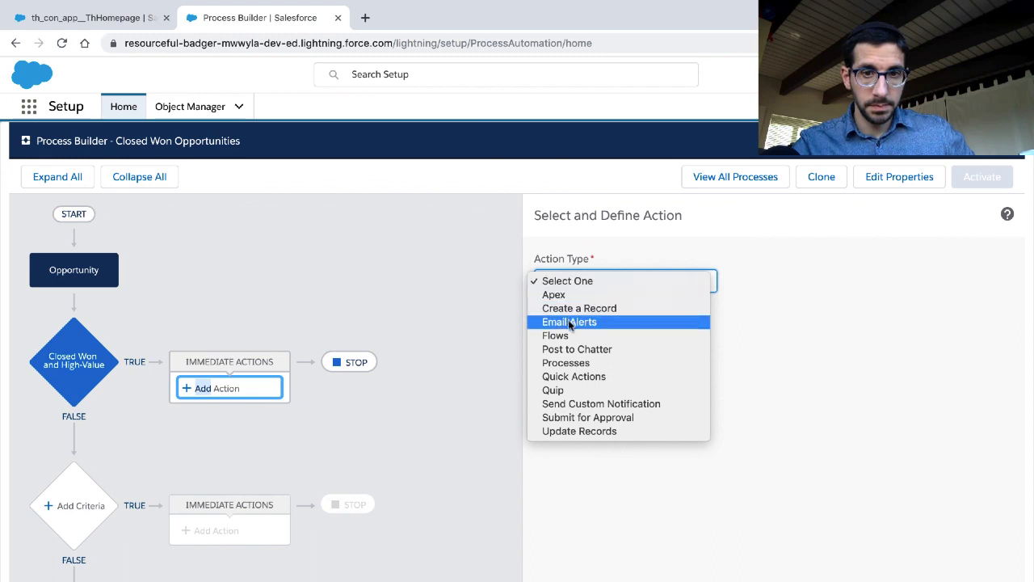
key("Escape")
left_click(568, 368)
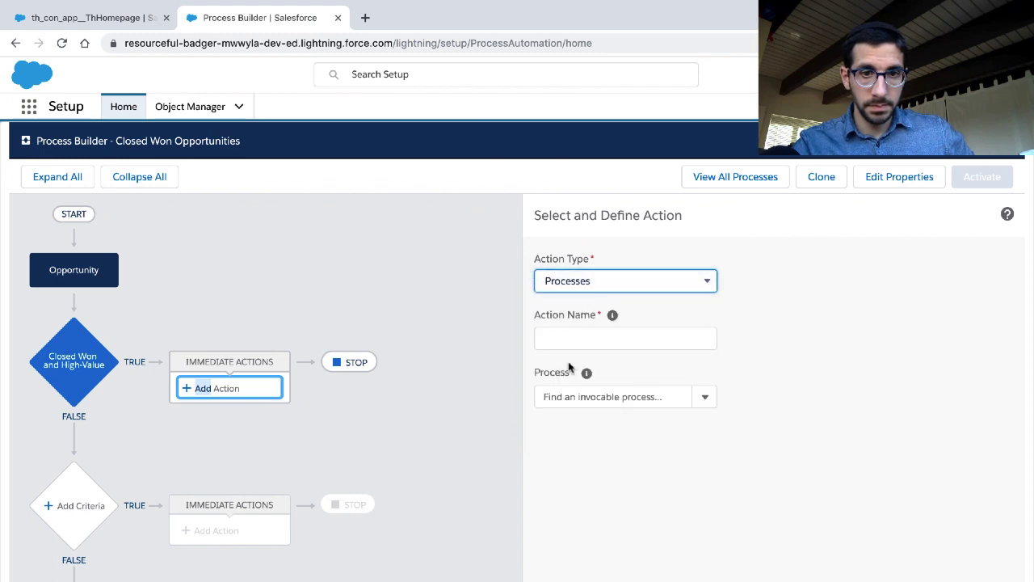
left_click(578, 335)
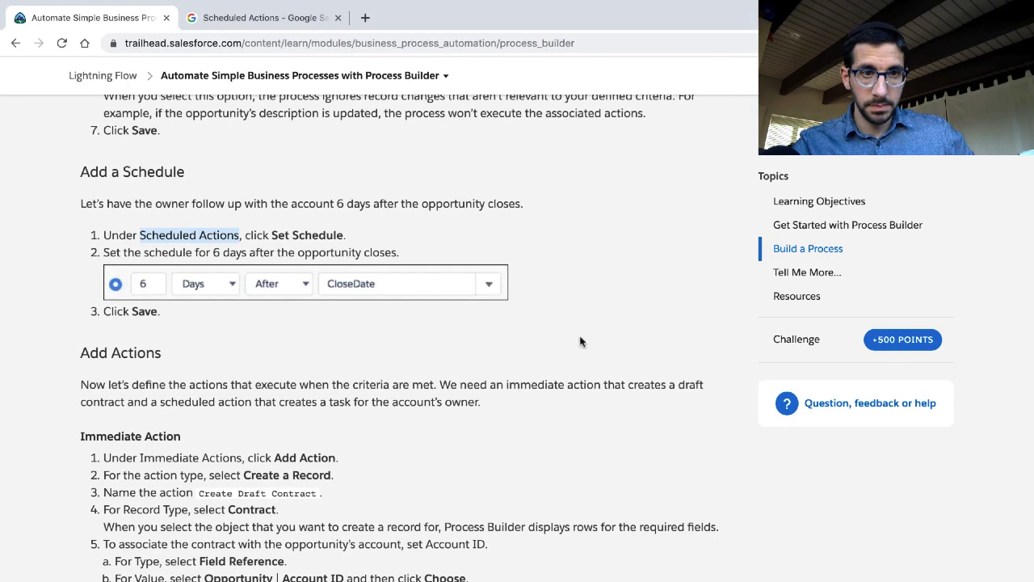
left_click(344, 227)
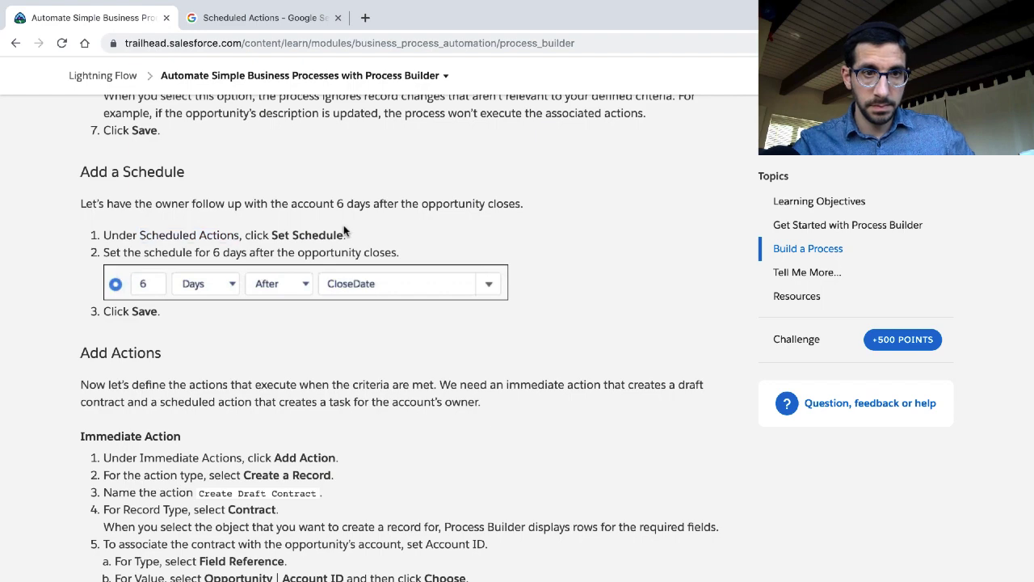
key("ctrl+Right")
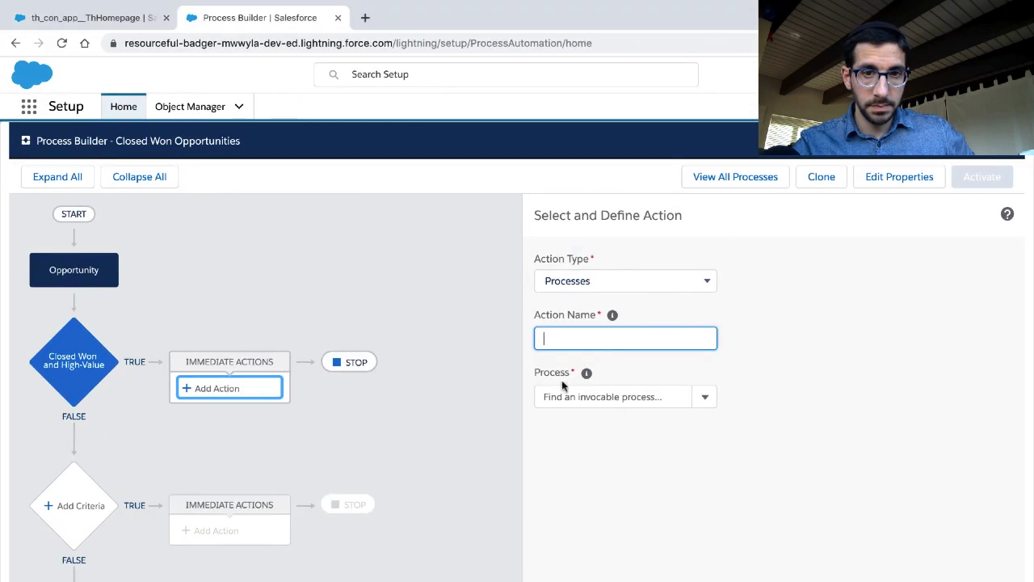
left_click(623, 402)
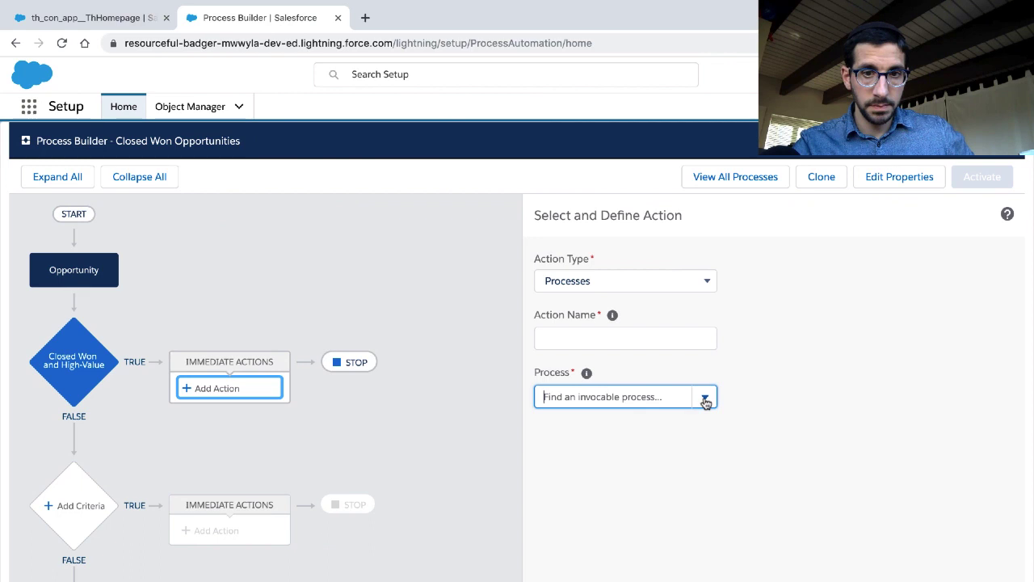
left_click(673, 333)
left_click(662, 578)
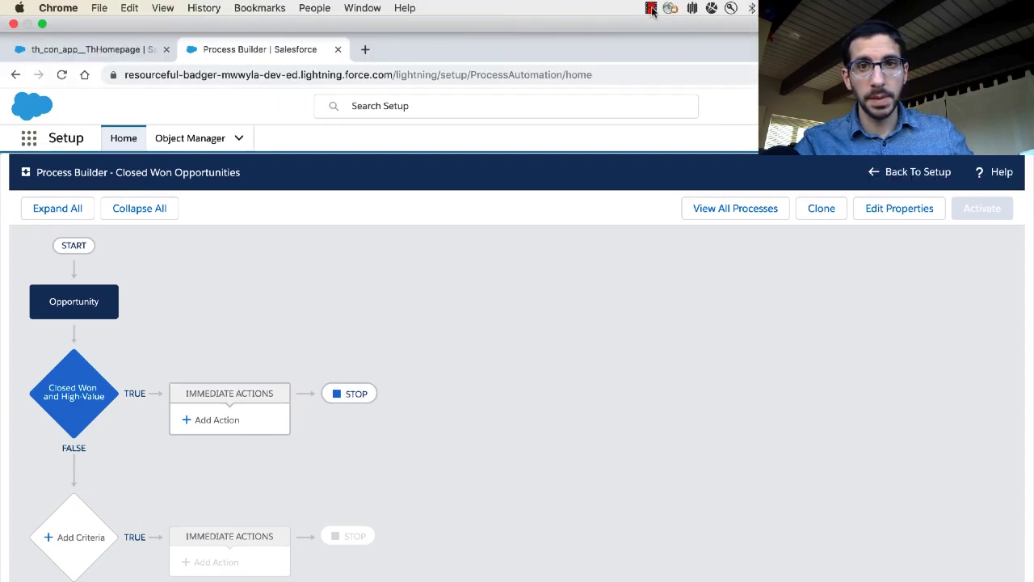
left_click(653, 10)
left_click(671, 27)
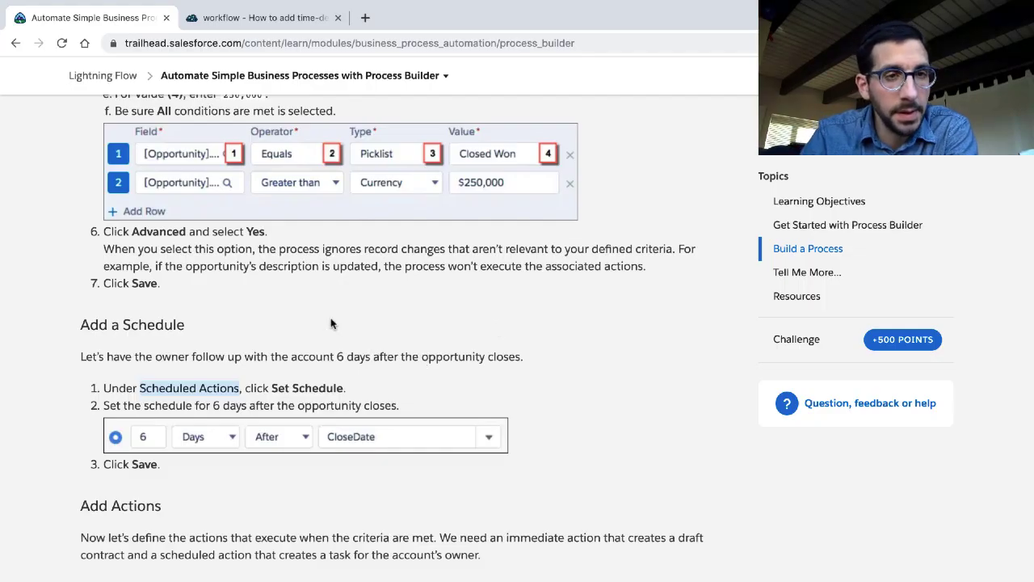
Compare the Closed Won and High-Value criteria with the Stack Exchange answer on scheduled actions and Trailhead's instruction for the Advanced setting
left_click(283, 24)
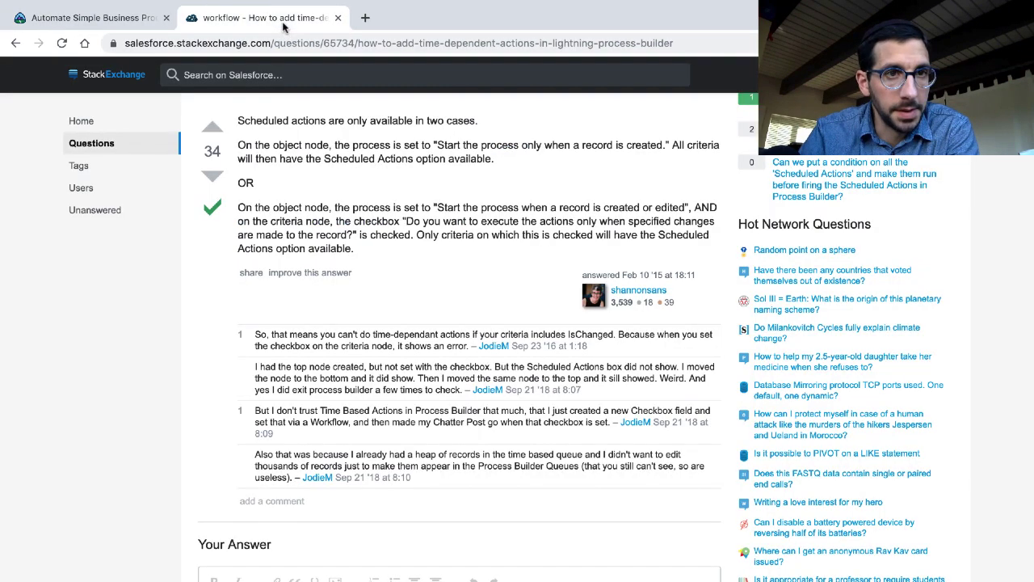
left_click(136, 19)
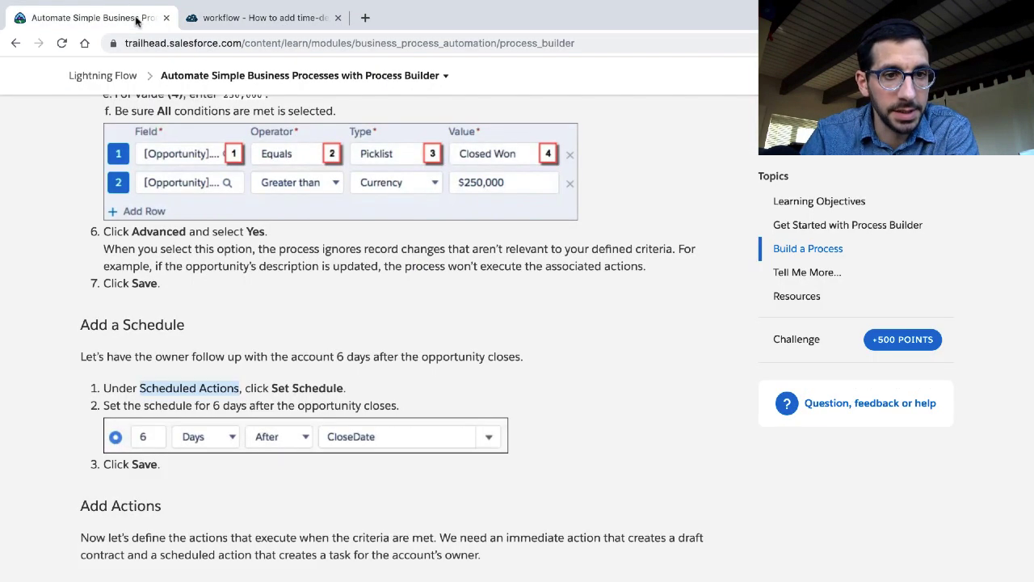
mouse_move(103, 232)
left_mouse_down()
mouse_move(249, 242)
mouse_move(257, 233)
mouse_move(95, 231)
left_mouse_up()
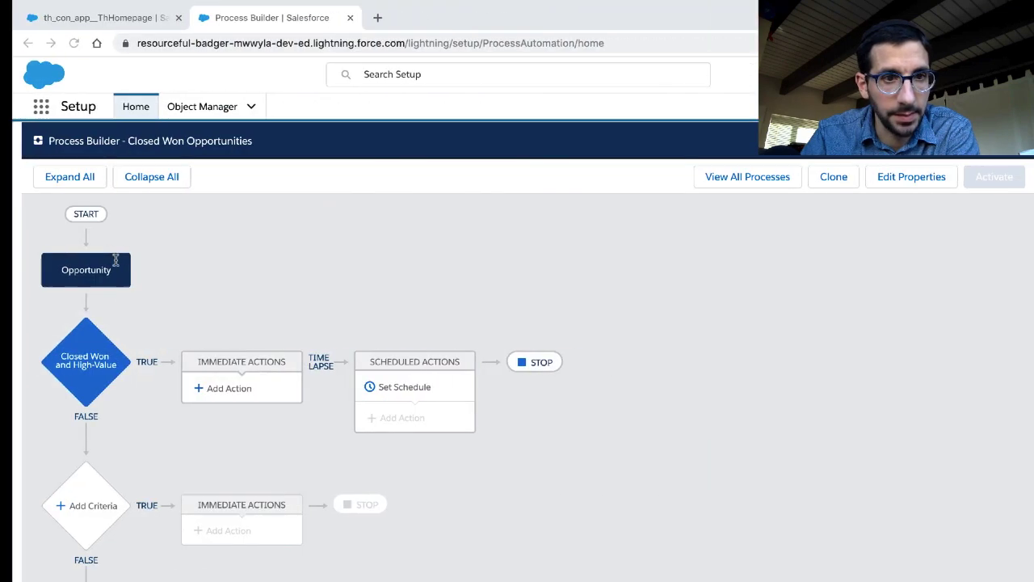
left_click(64, 349)
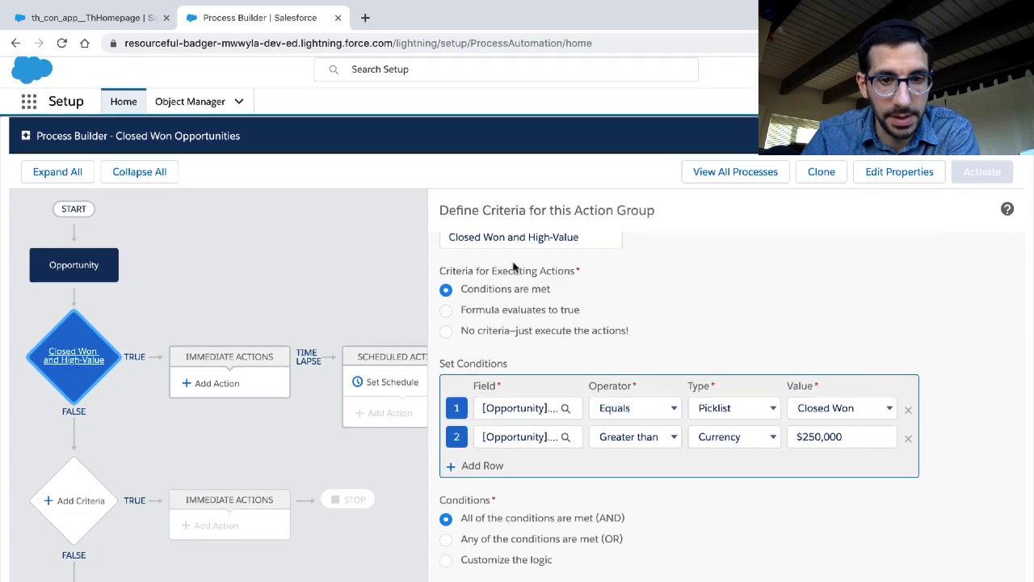
scroll(507, 530, "down", 1)
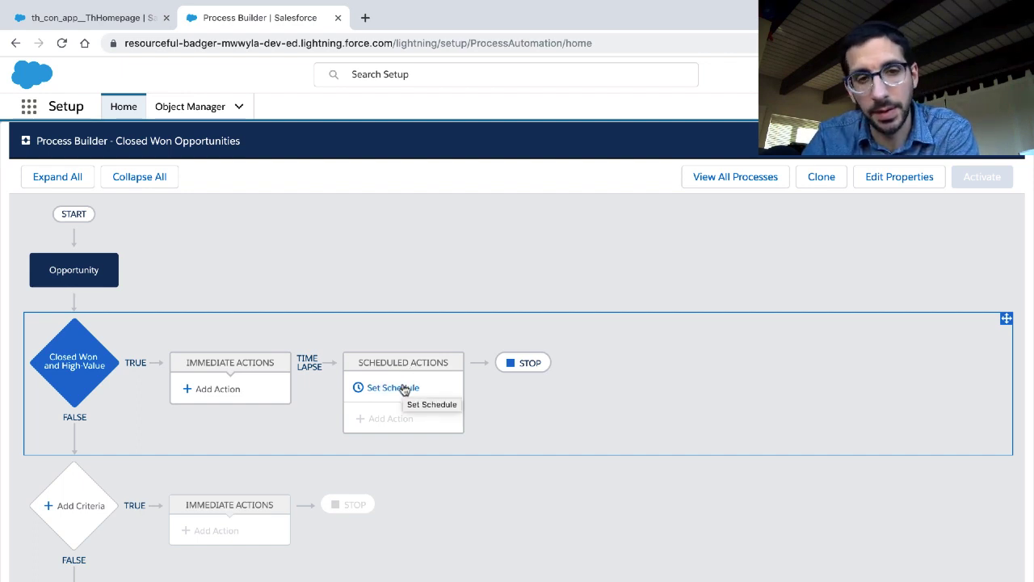
key("alt+Tab")
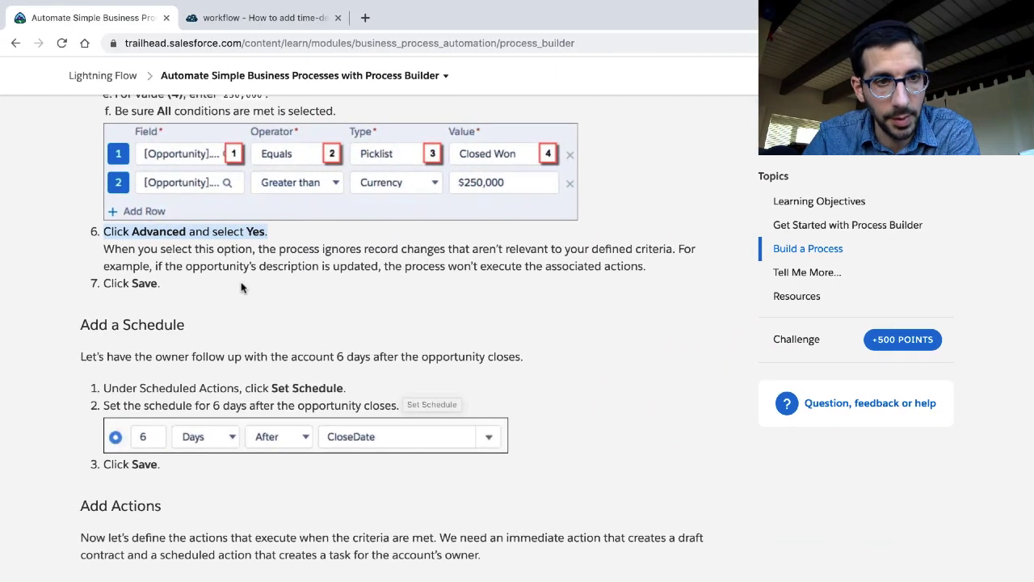
triple_click(208, 232)
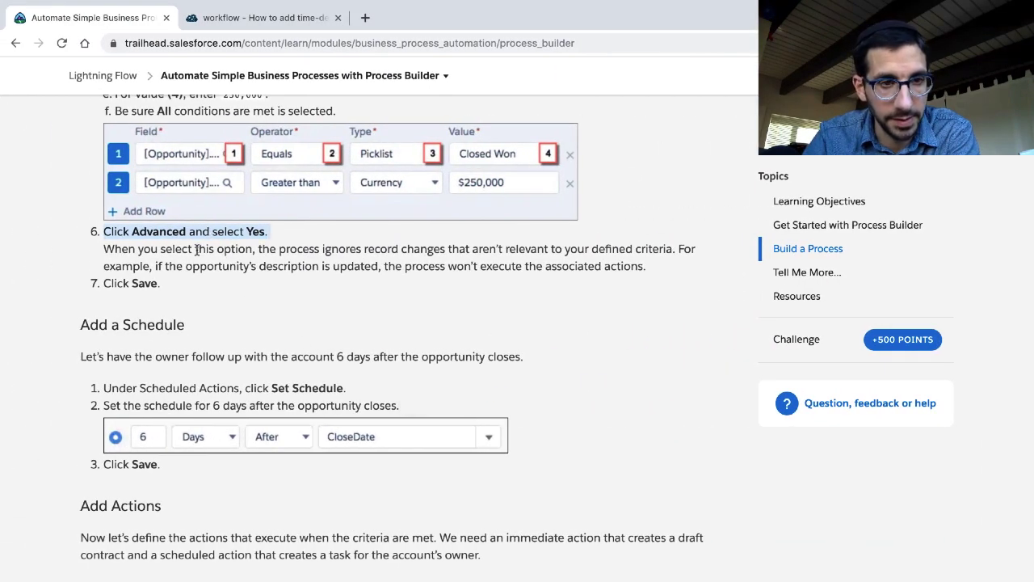
Read the Set Schedule instruction in Trailhead's Add a Schedule section and switch back to the Closed Won Opportunities process
scroll(148, 322, "down", 3)
scroll(146, 315, "up", 1)
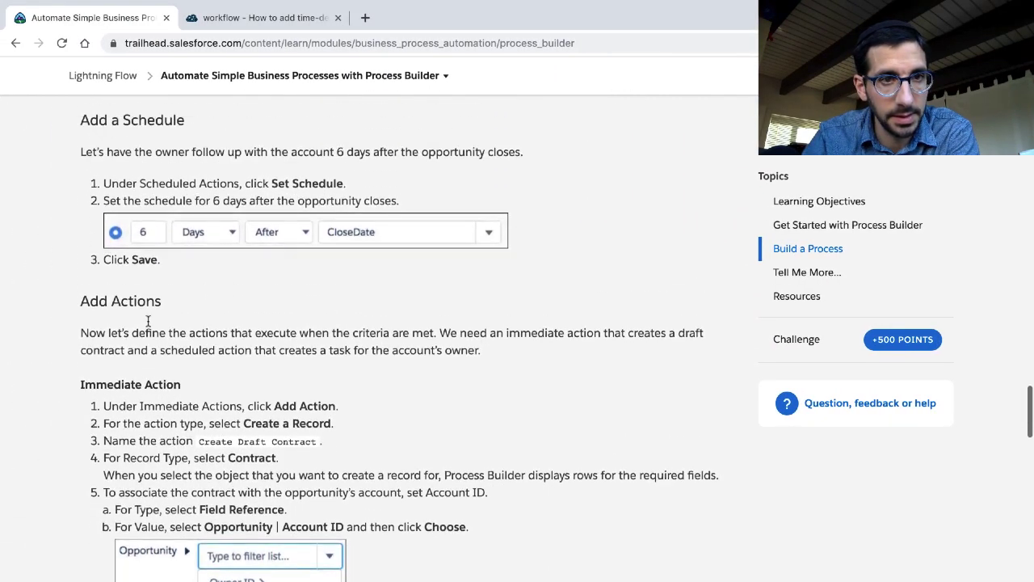
triple_click(174, 202)
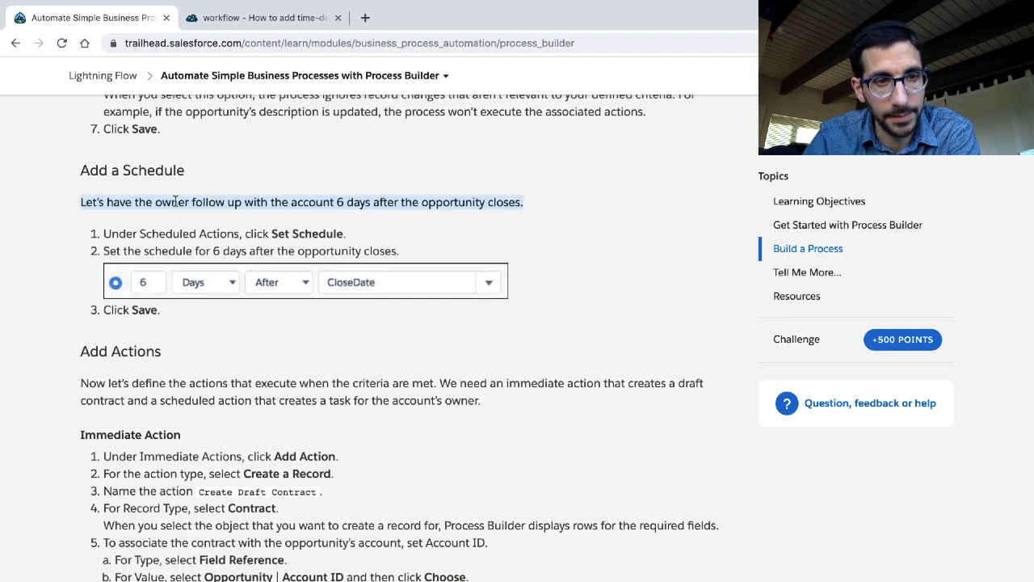
triple_click(175, 234)
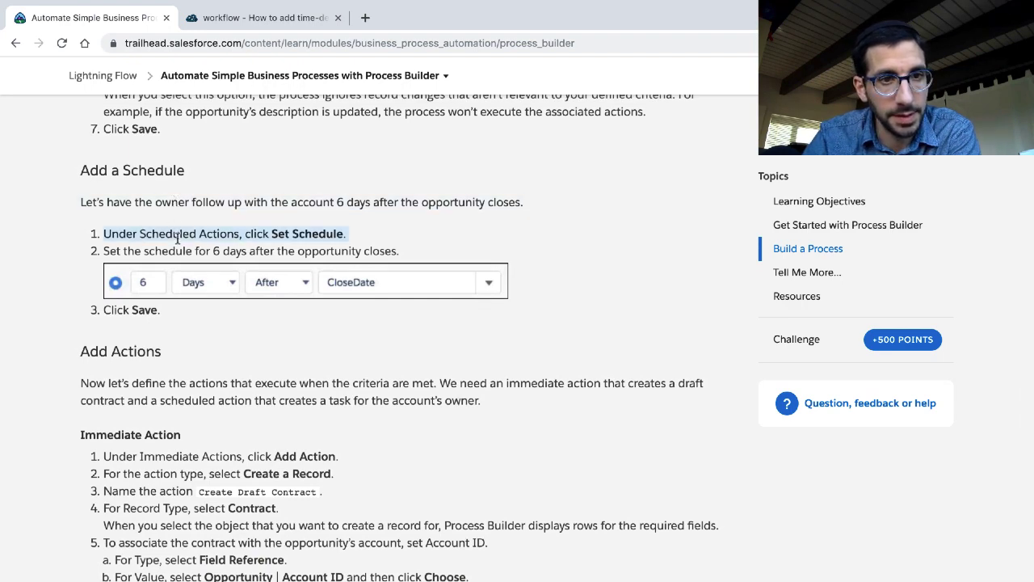
key("ctrl+Right")
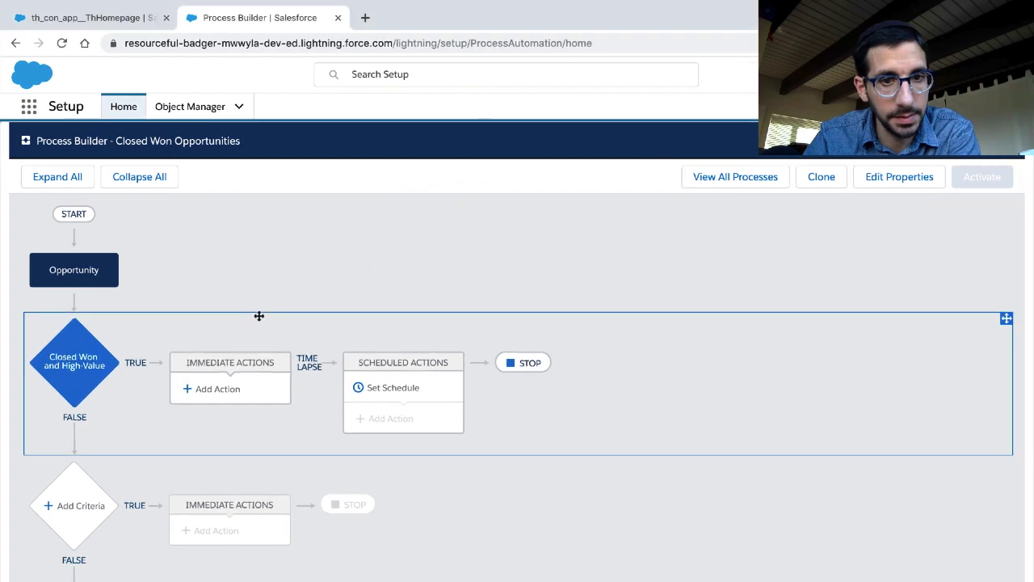
Open the schedule of the Closed Won and High-Value scheduled actions and set its delay to 6 days, as Trailhead instructs
left_click(375, 390)
key("ctrl+Left")
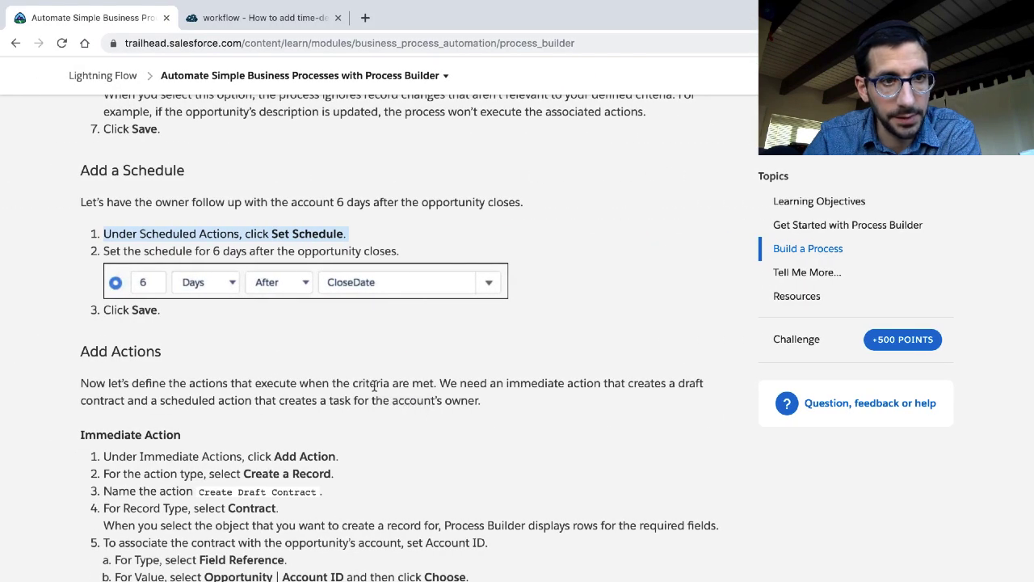
triple_click(333, 251)
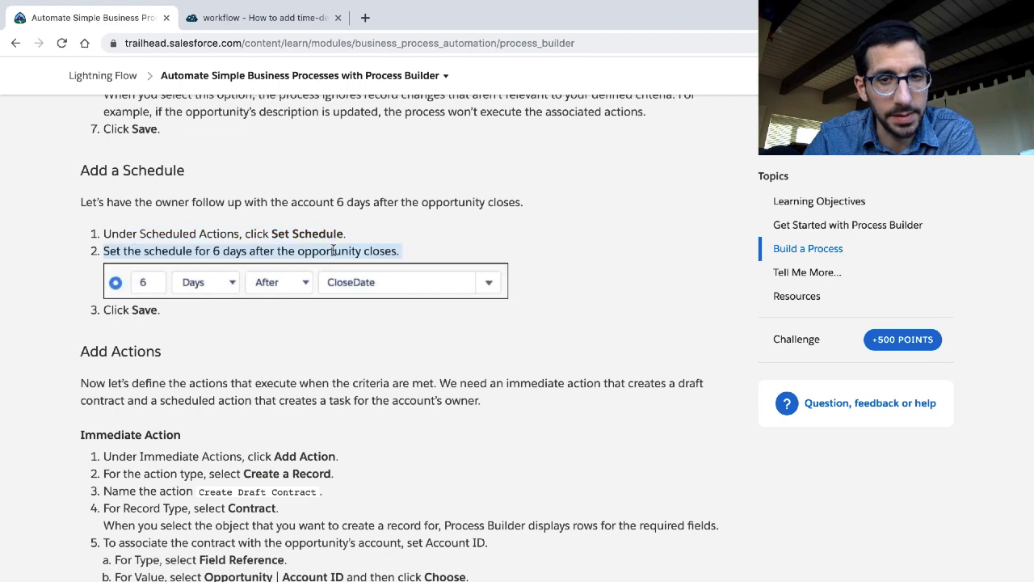
key("ctrl+Right")
left_click(583, 262)
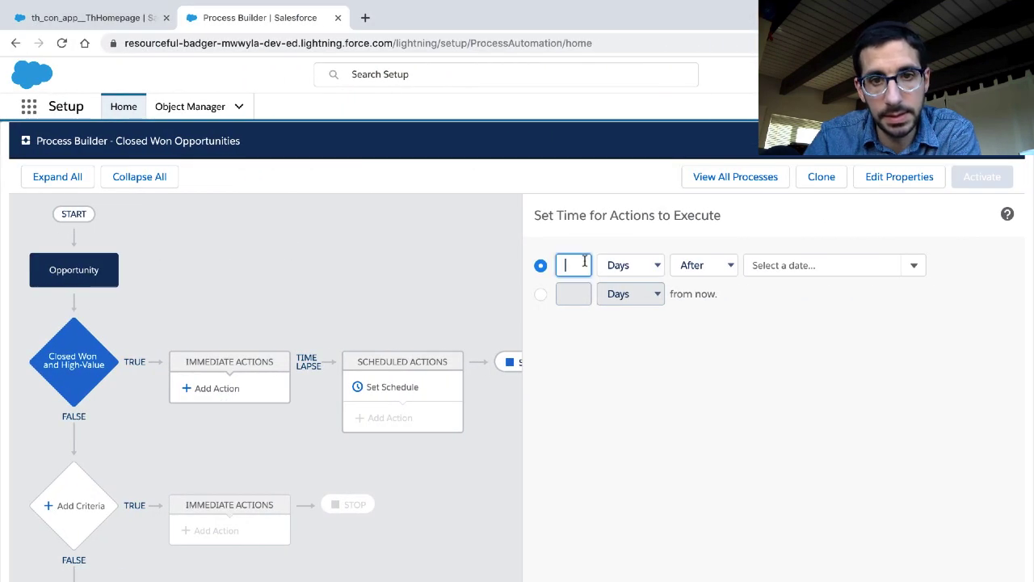
type("6")
Base the schedule on the opportunity's Close Date, check it against the Trailhead example and save it
left_click(782, 260)
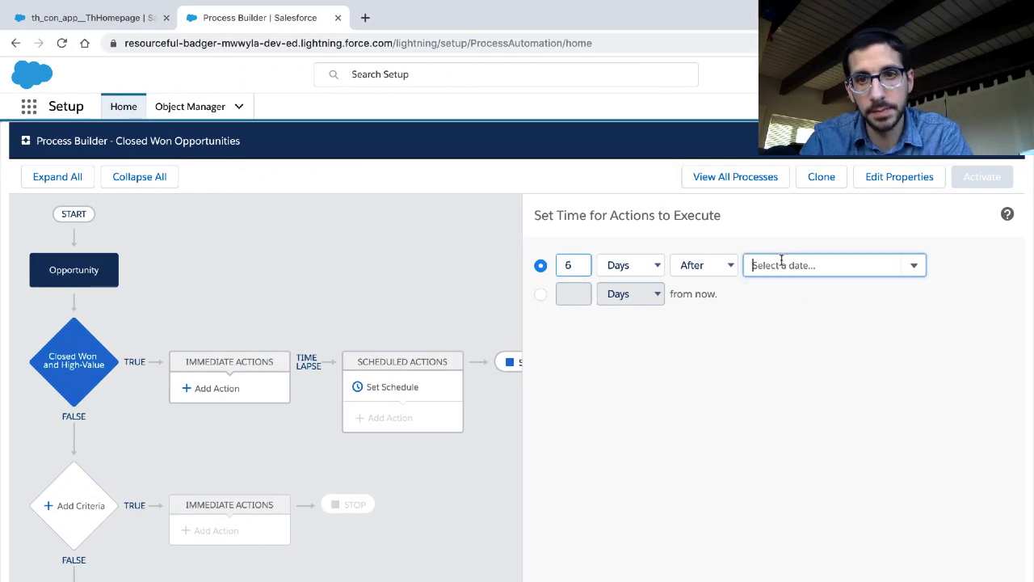
left_click(855, 265)
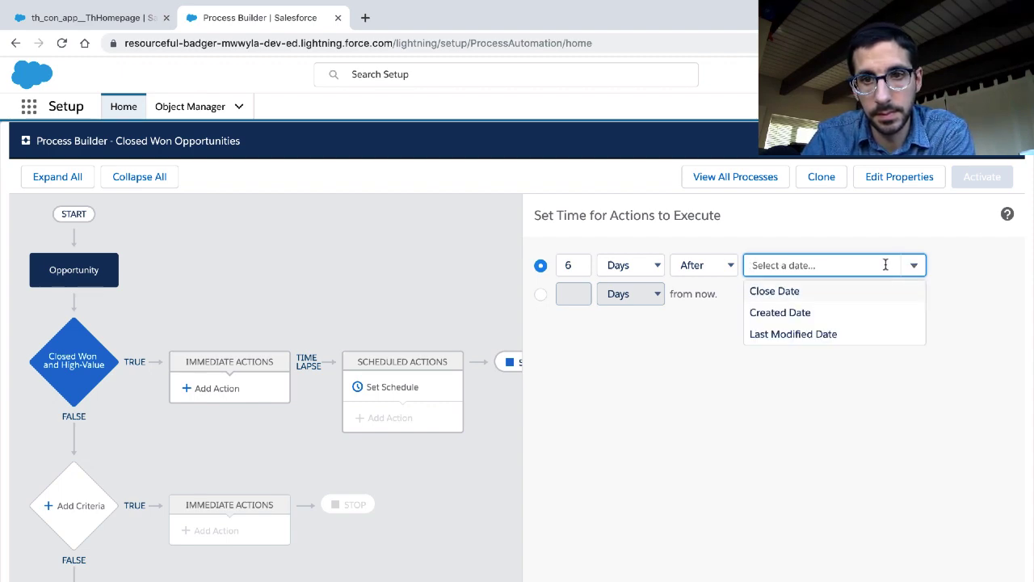
key("ctrl+Left")
key("ctrl+Right")
left_click(855, 292)
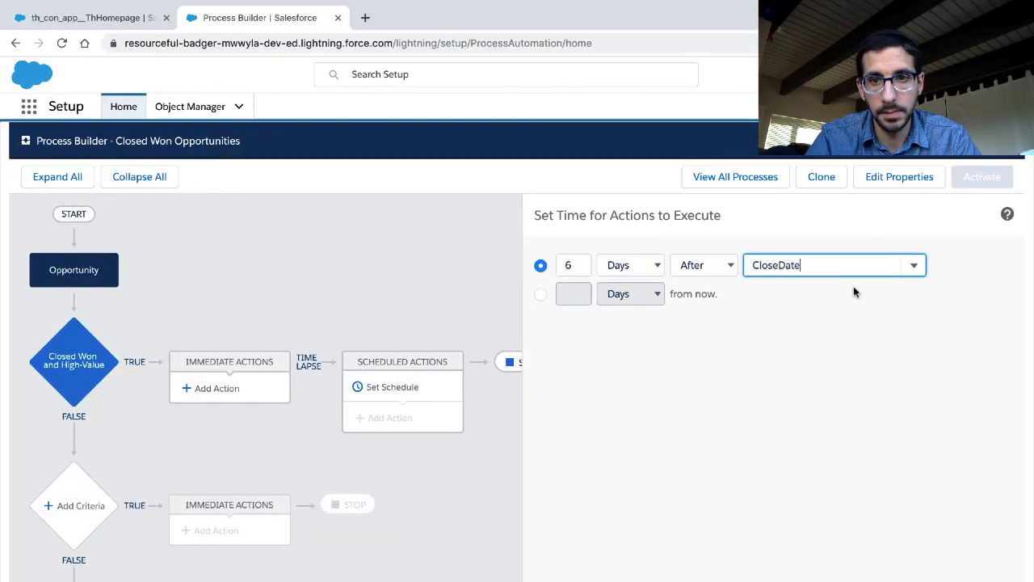
key("ctrl+Left")
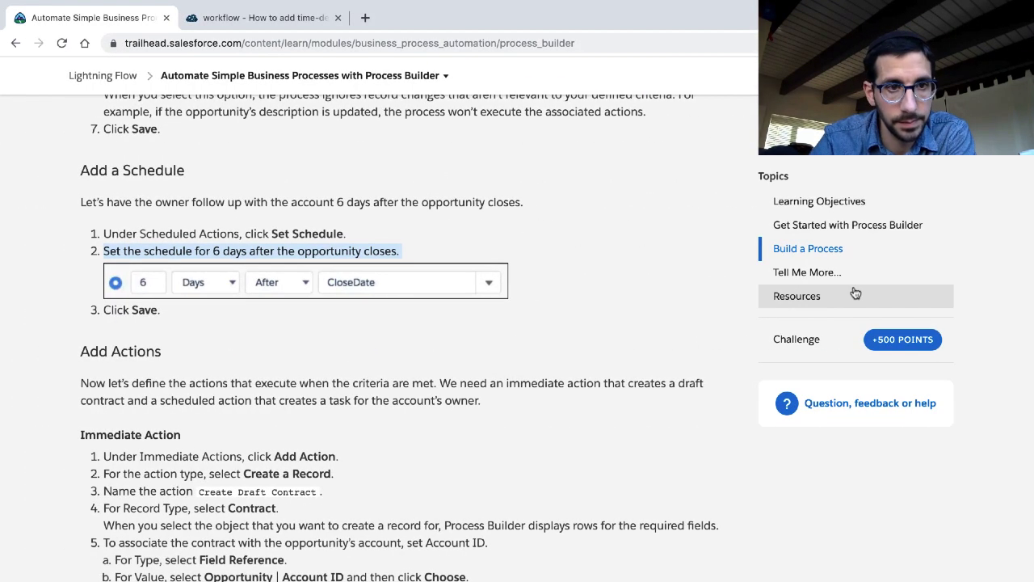
key("ctrl+Right")
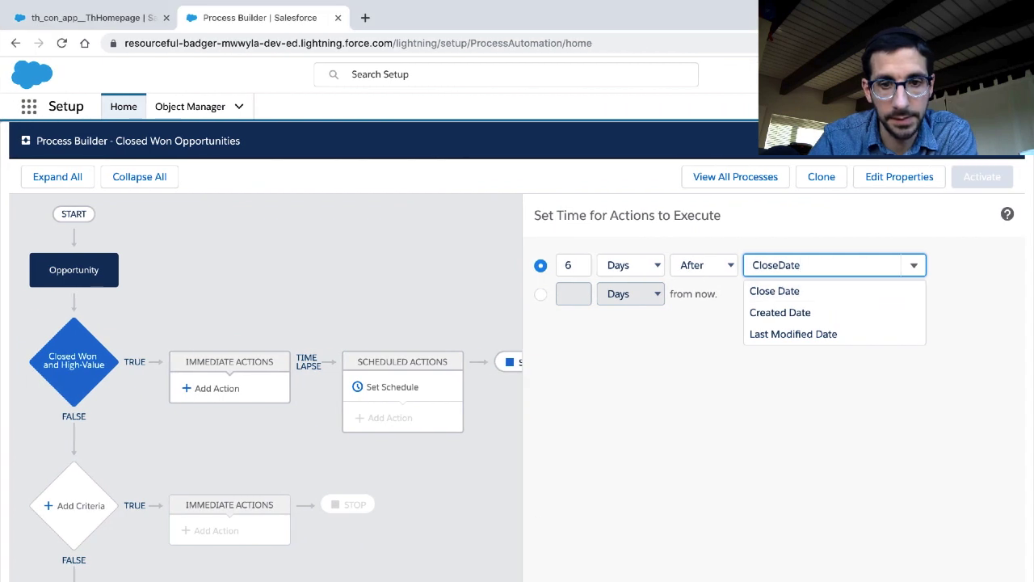
key("Return")
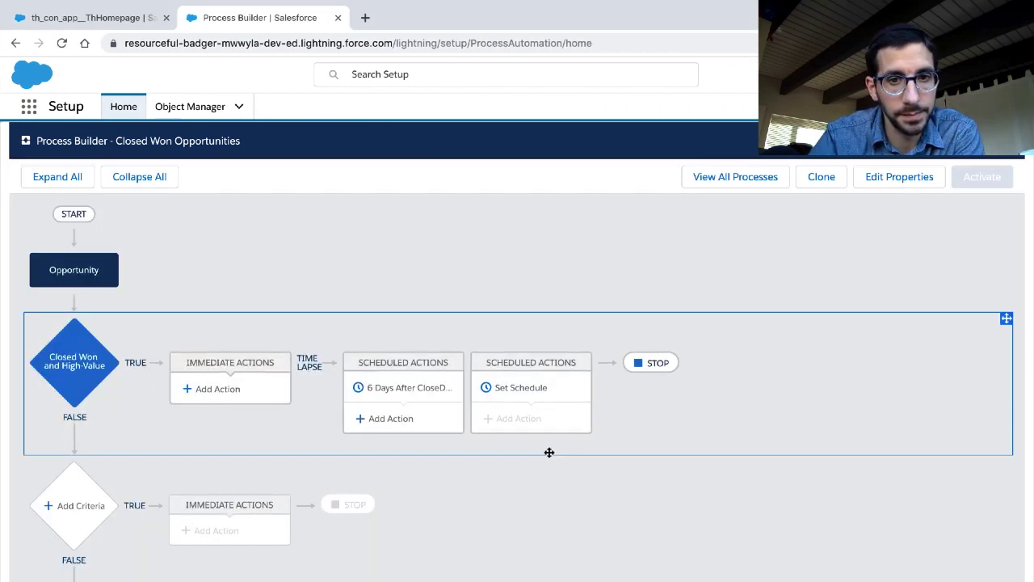
Read the Add Actions introduction and the Immediate Action instructions in Trailhead
key("alt+Tab")
scroll(549, 455, "down", 3)
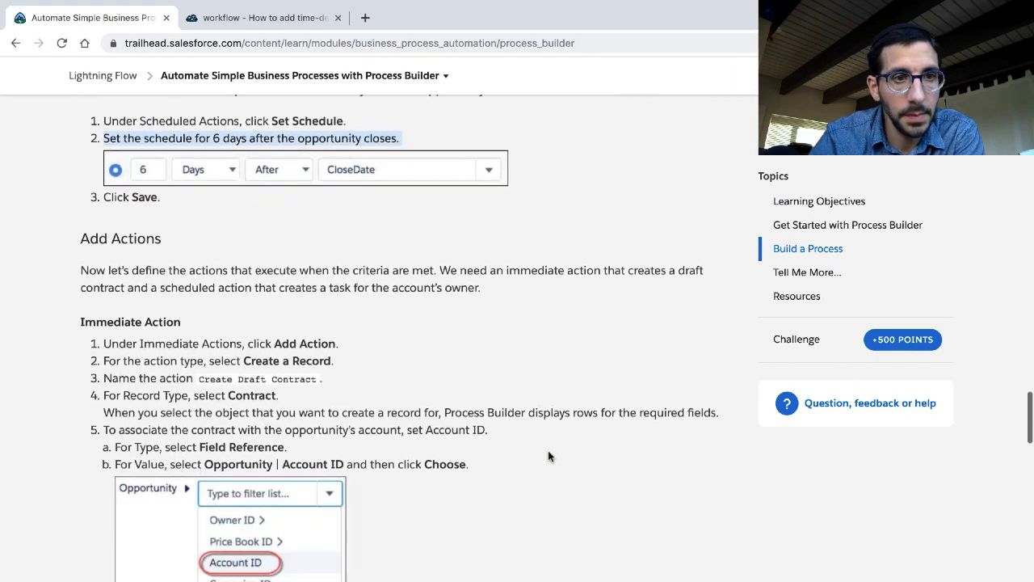
scroll(548, 455, "down", 1)
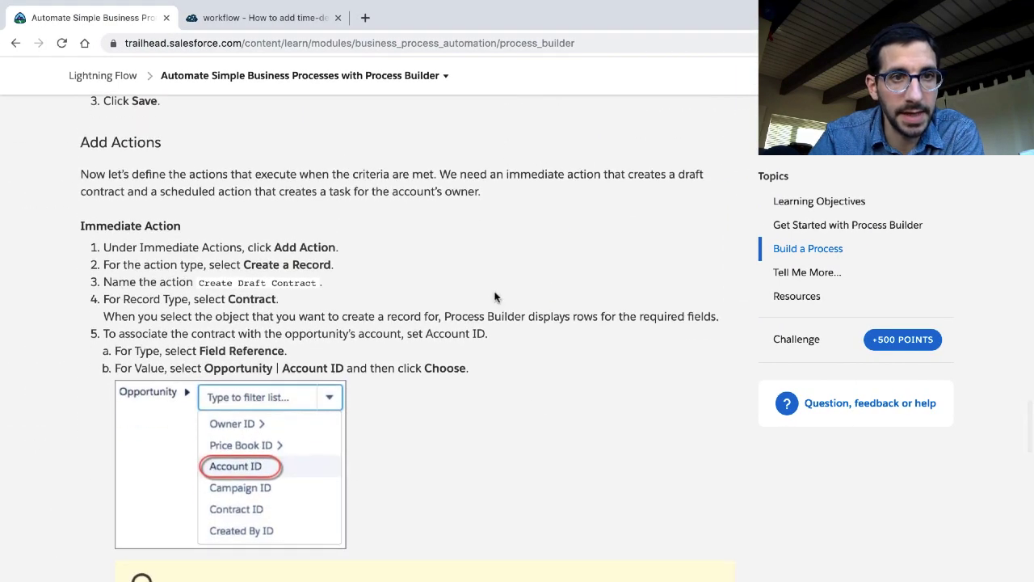
triple_click(455, 191)
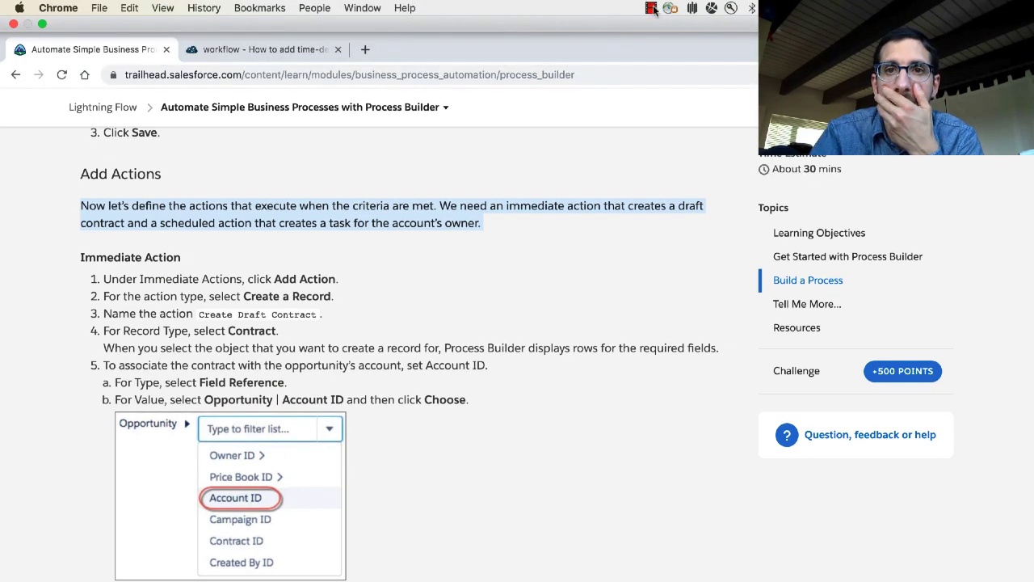
left_click(653, 9)
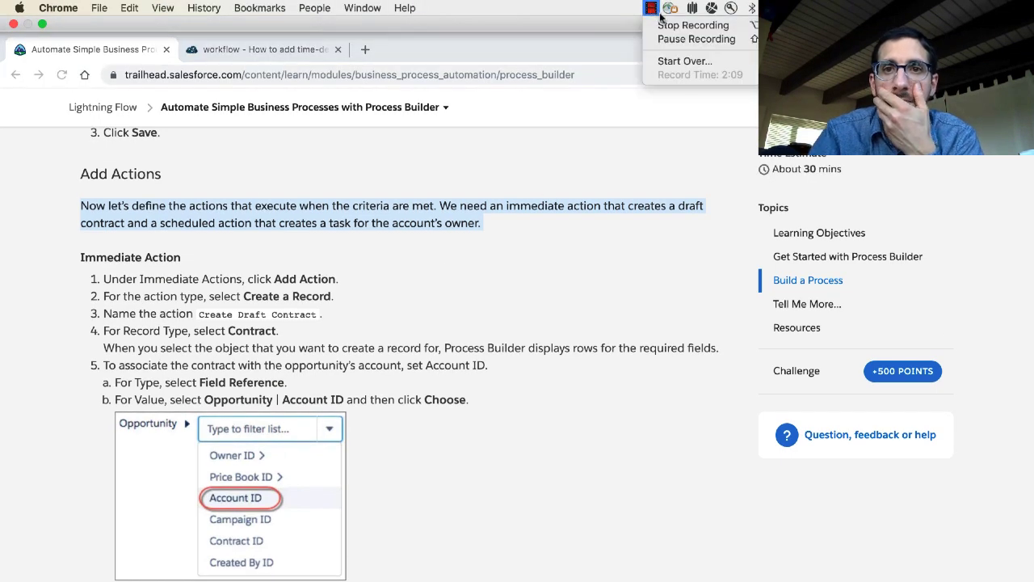
left_click(679, 38)
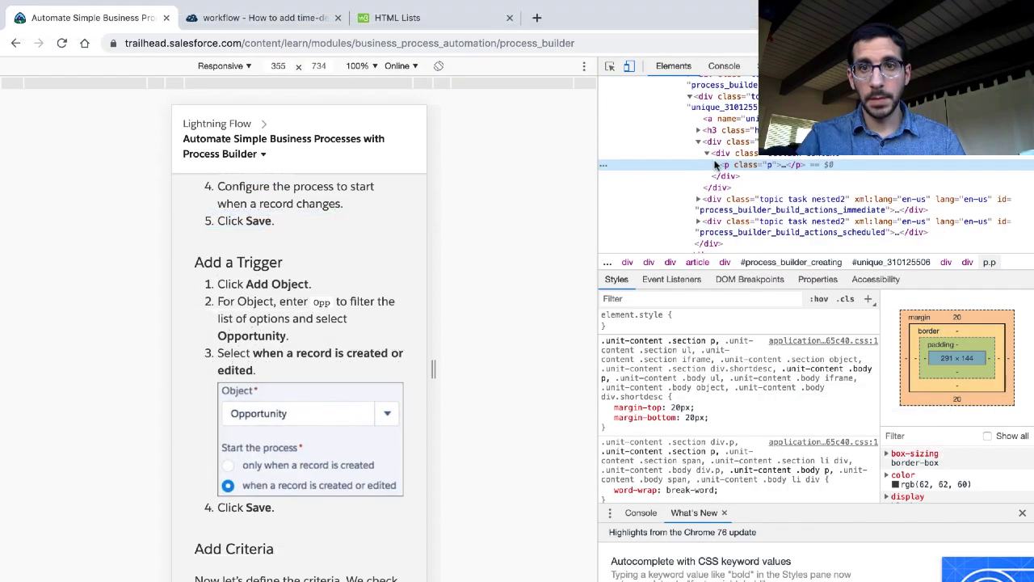
Edit the Add Actions introduction in the page's HTML, inserting "1)" directly before "an immediate action"
left_click(716, 165)
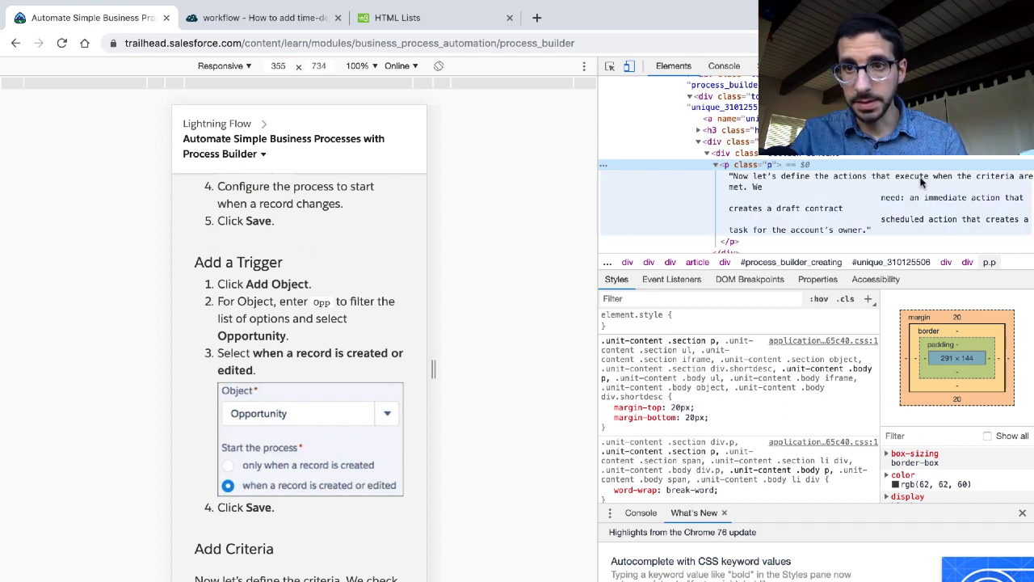
left_click(905, 199)
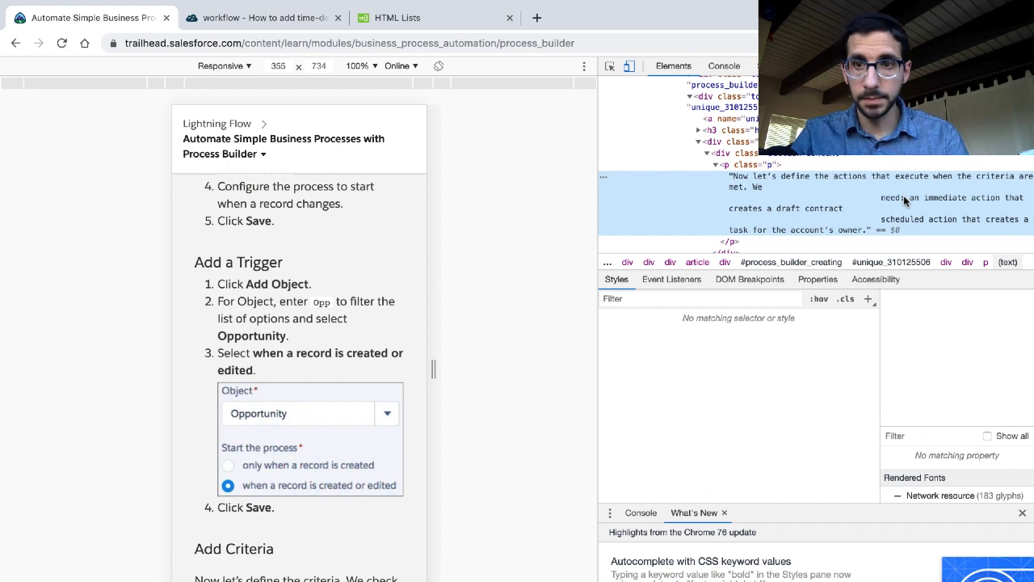
double_click(904, 195)
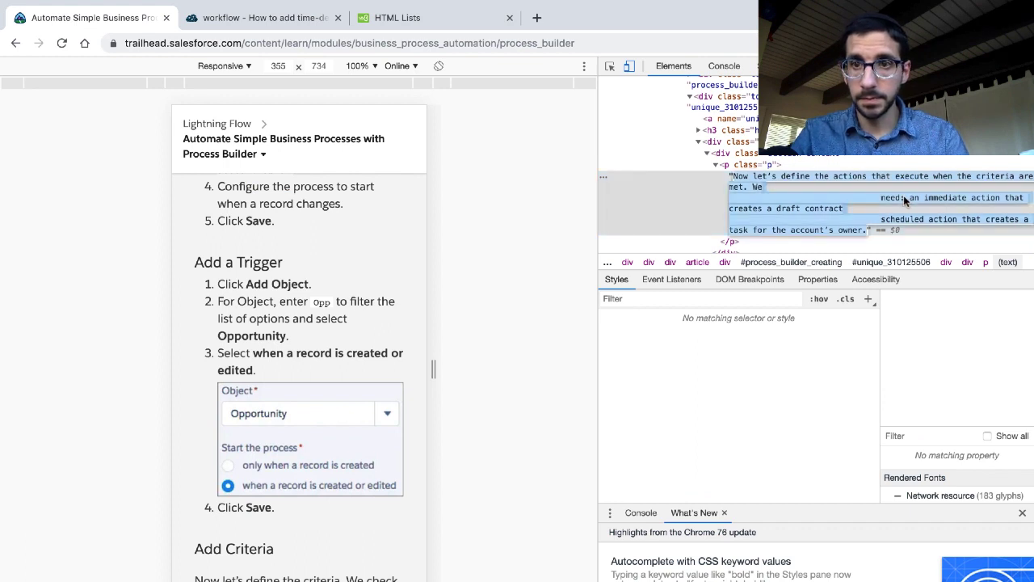
type("1")
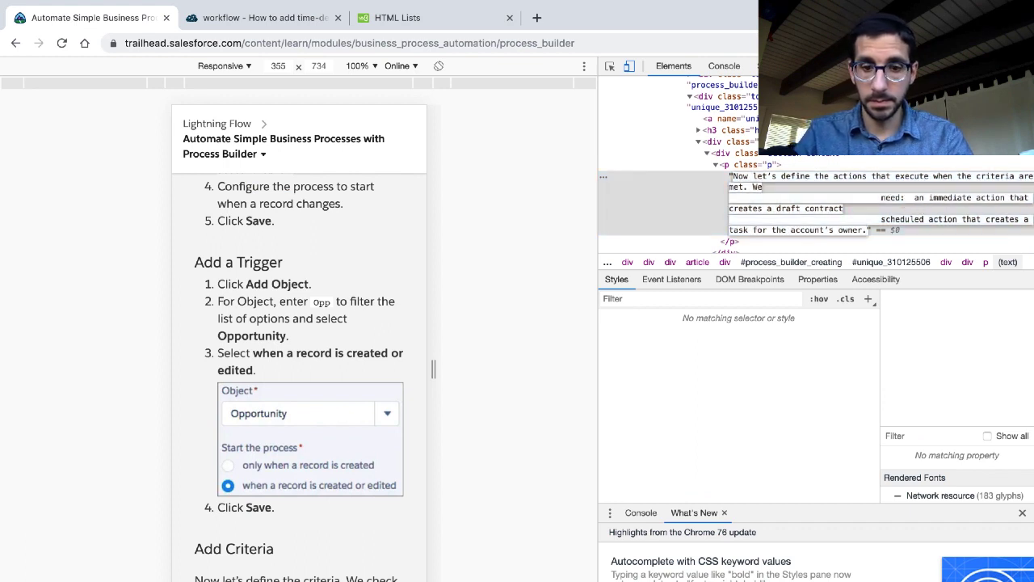
type(")")
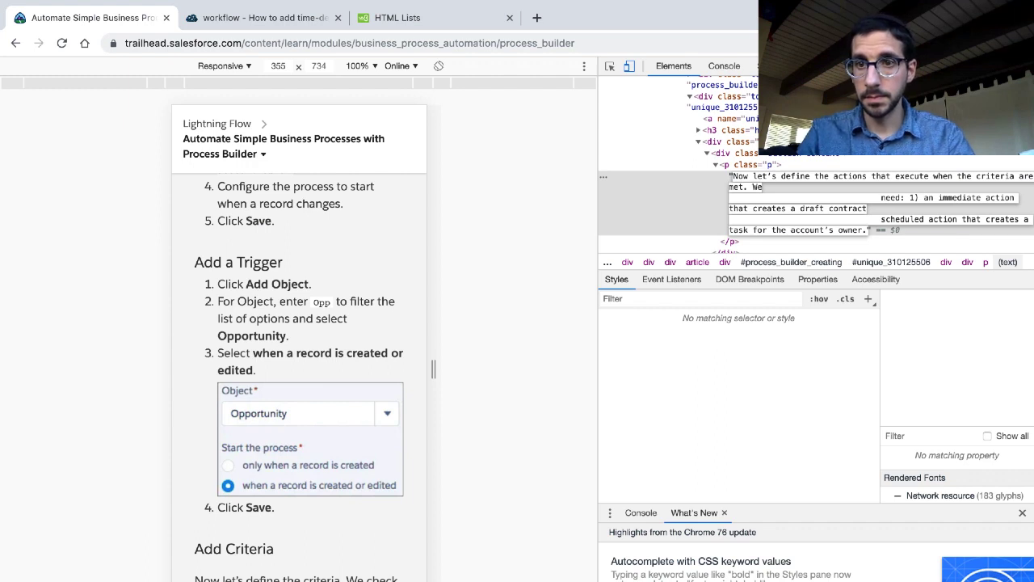
key("Delete")
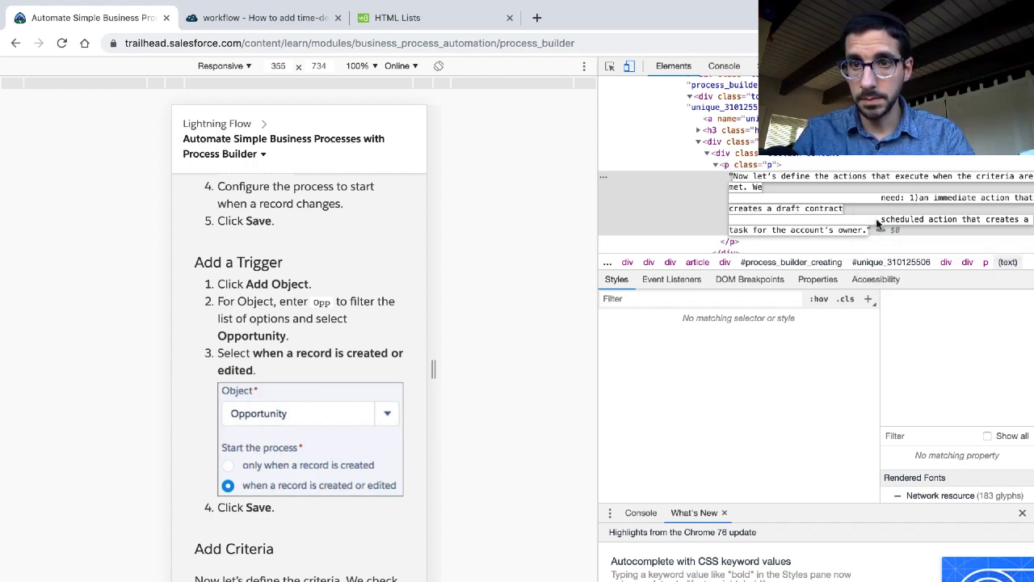
key("Return")
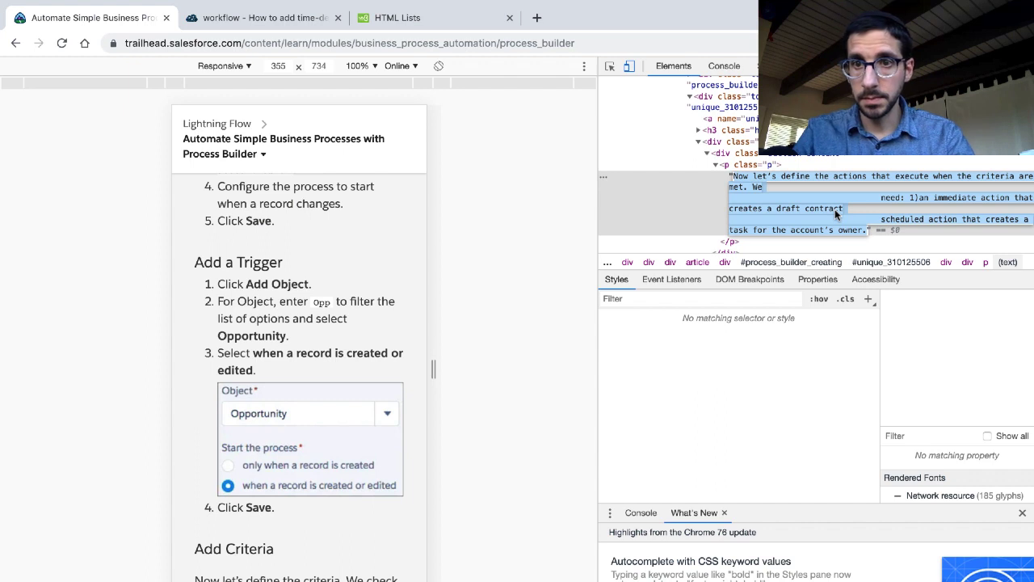
Insert "and a 2)" before "scheduled action" in the Add Actions introduction's HTML and close the developer tools
double_click(826, 208)
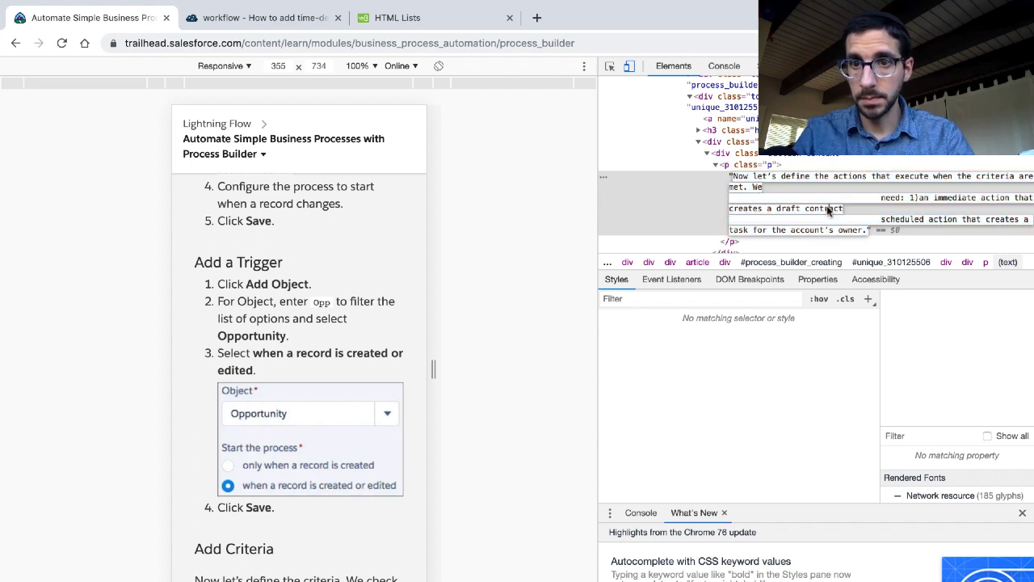
type("and a ")
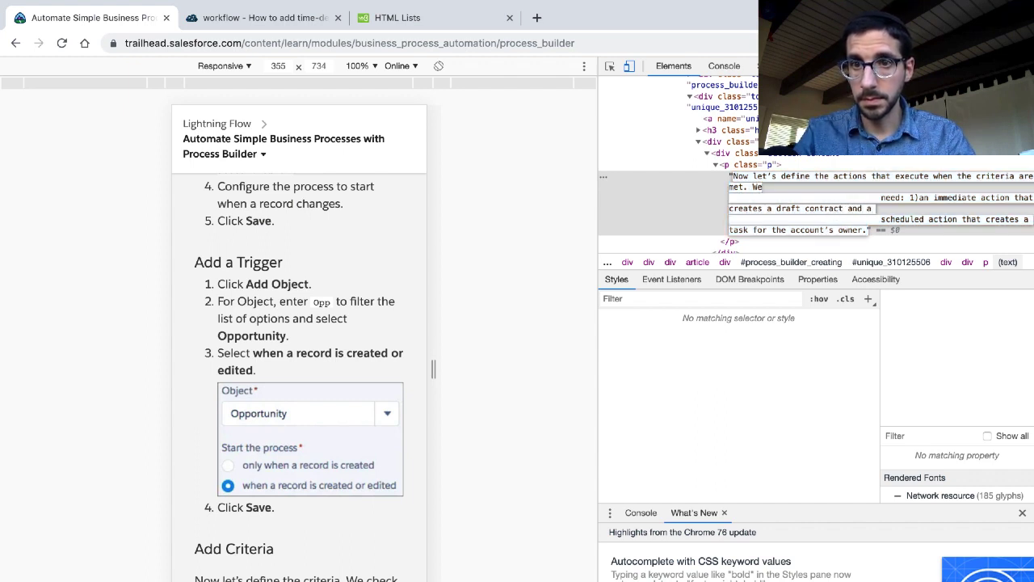
type("2)")
key("Delete")
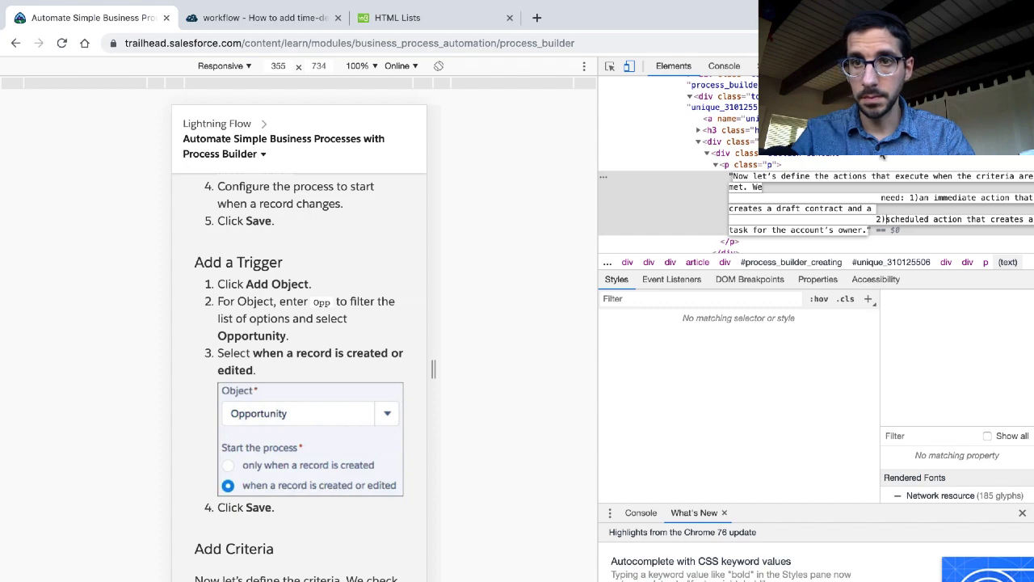
key("Return")
key("F12")
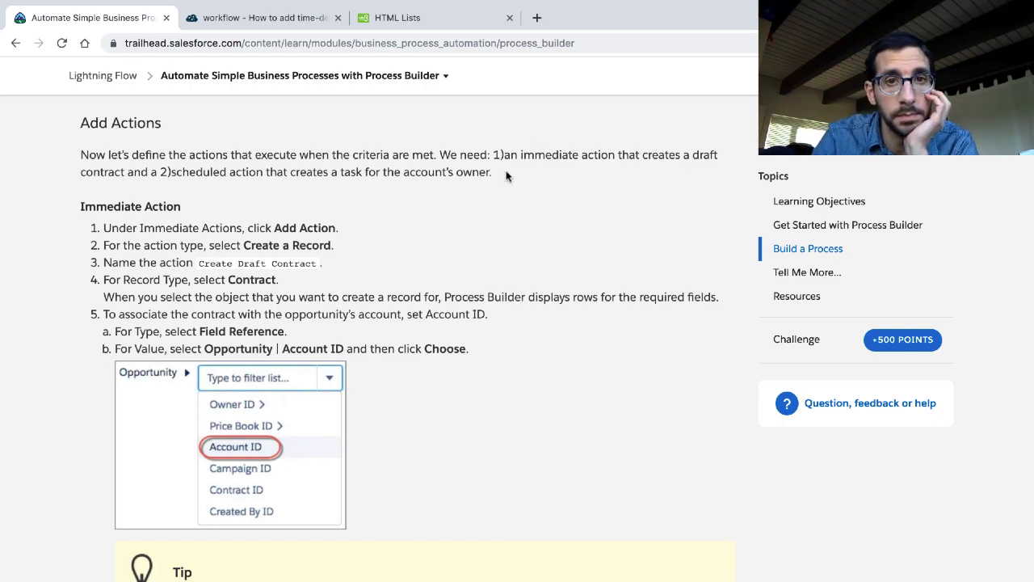
Inspect the Add Actions introduction again and add a space after "1)" and after "2)" in its text
left_click_drag(497, 173, 441, 149)
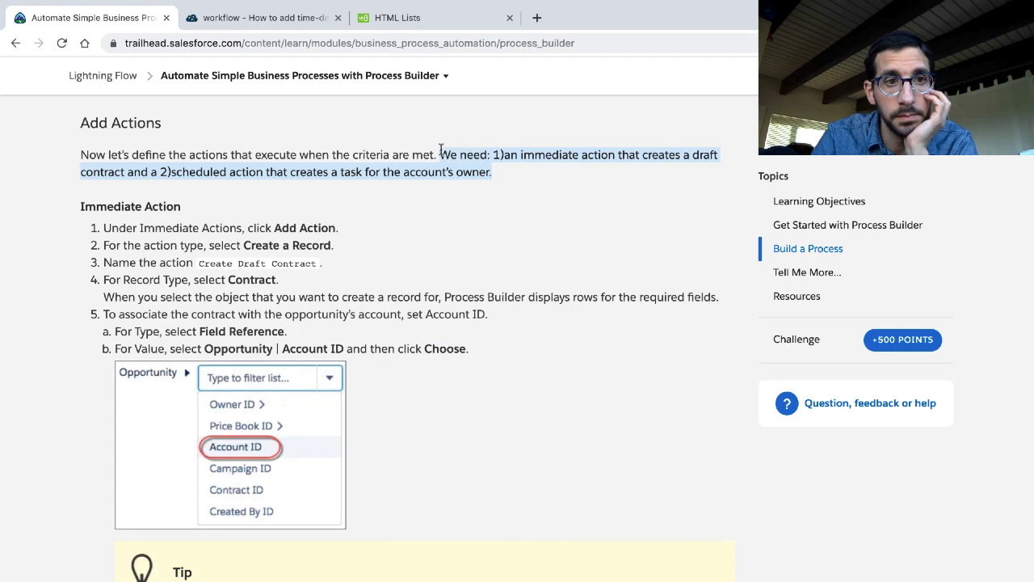
right_click(472, 162)
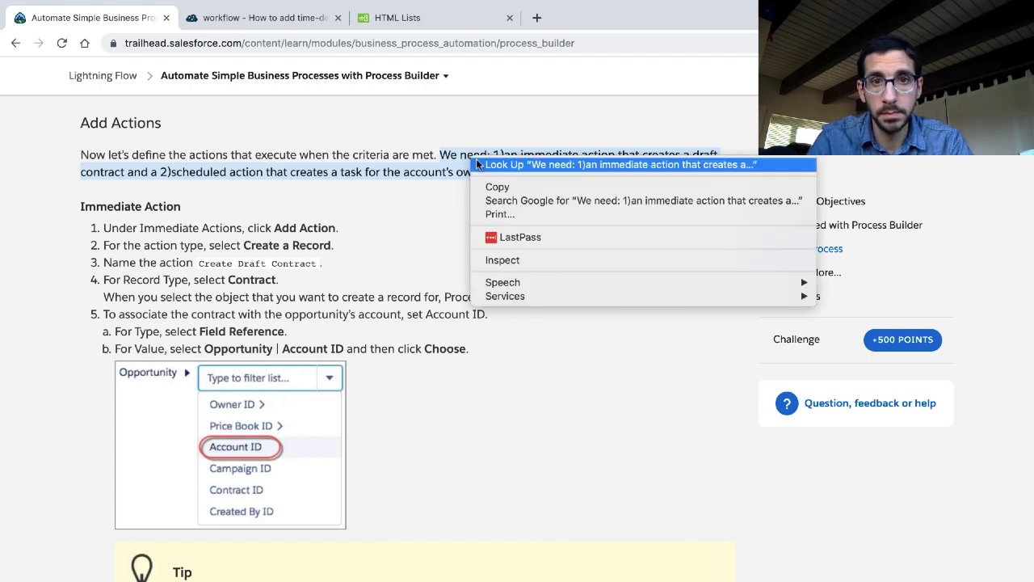
left_click(508, 260)
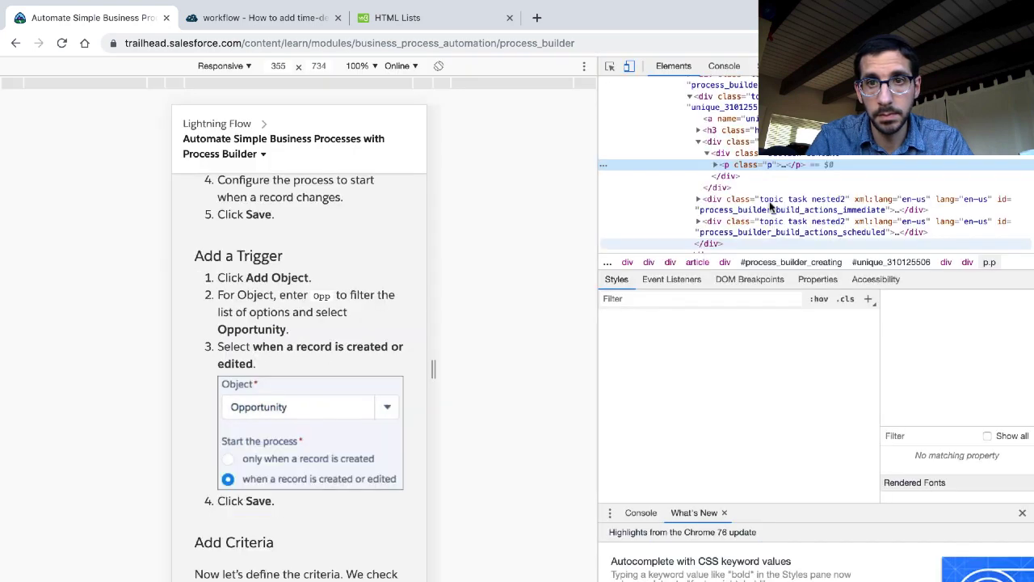
left_click(714, 166)
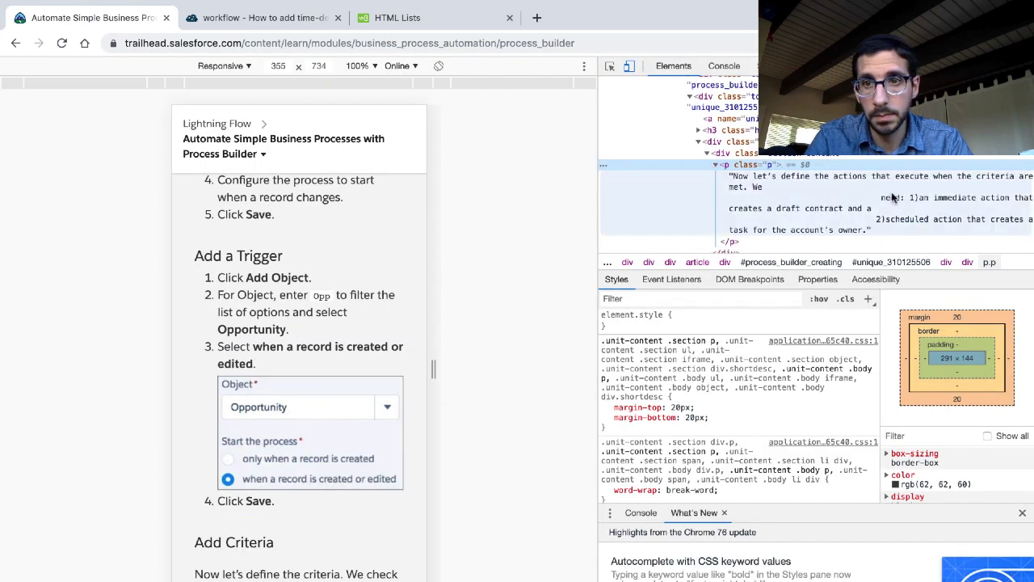
left_click(919, 199)
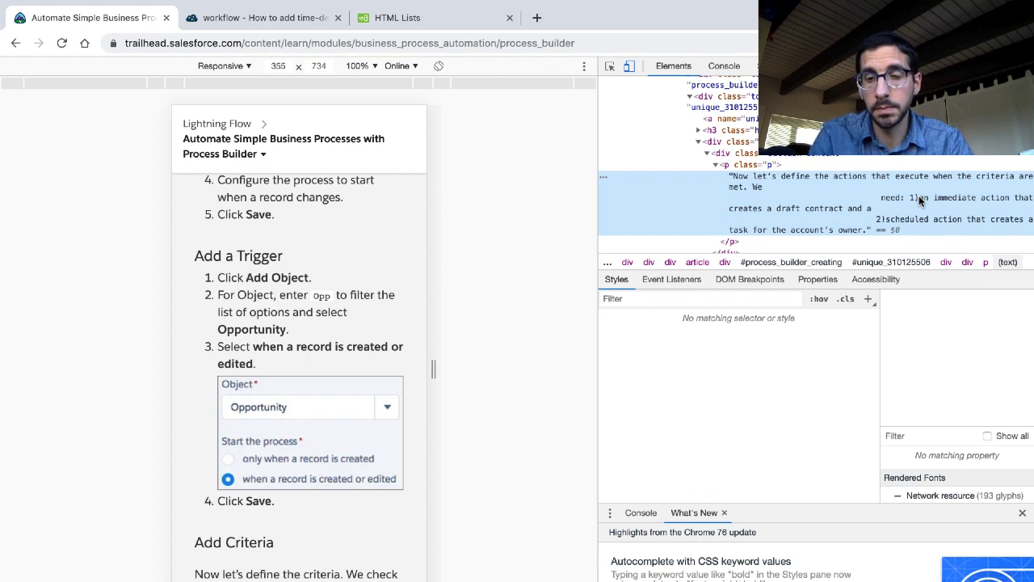
double_click(919, 199)
left_click(919, 199)
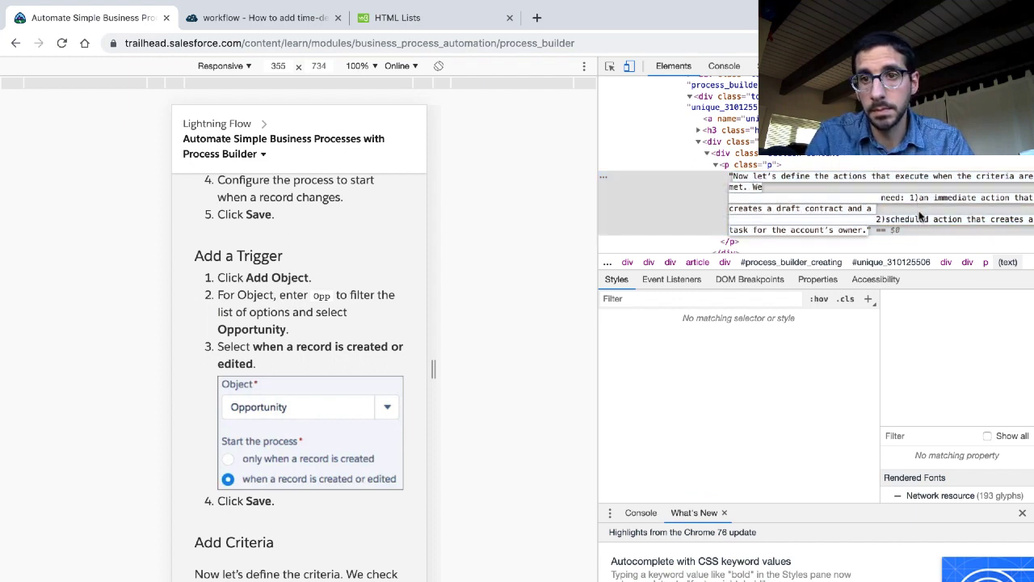
left_click(887, 221)
Look through the Immediate Action markup and check the reworded Add Actions introduction in the mobile preview
scroll(808, 194, "down", 3)
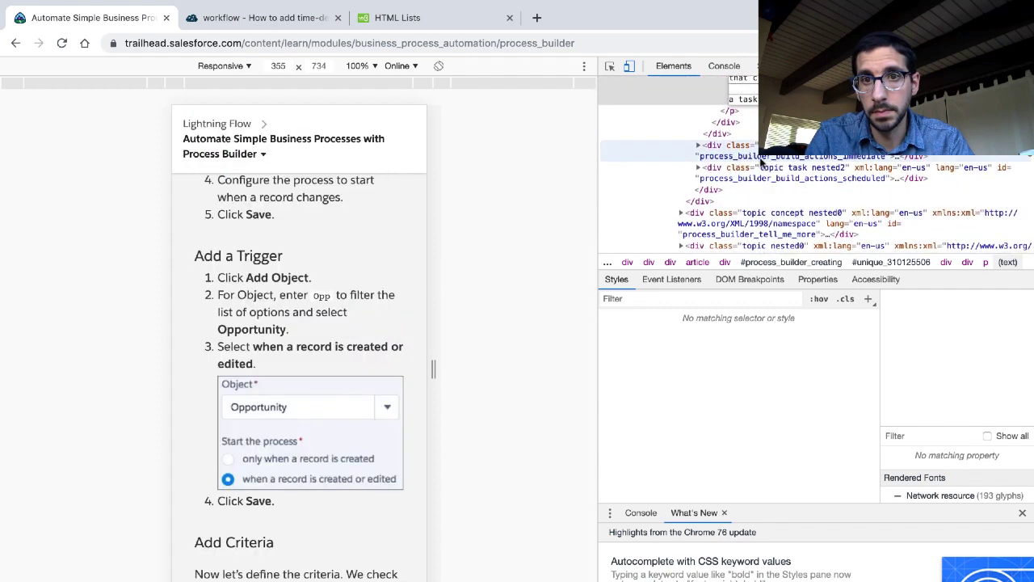
left_click(699, 146)
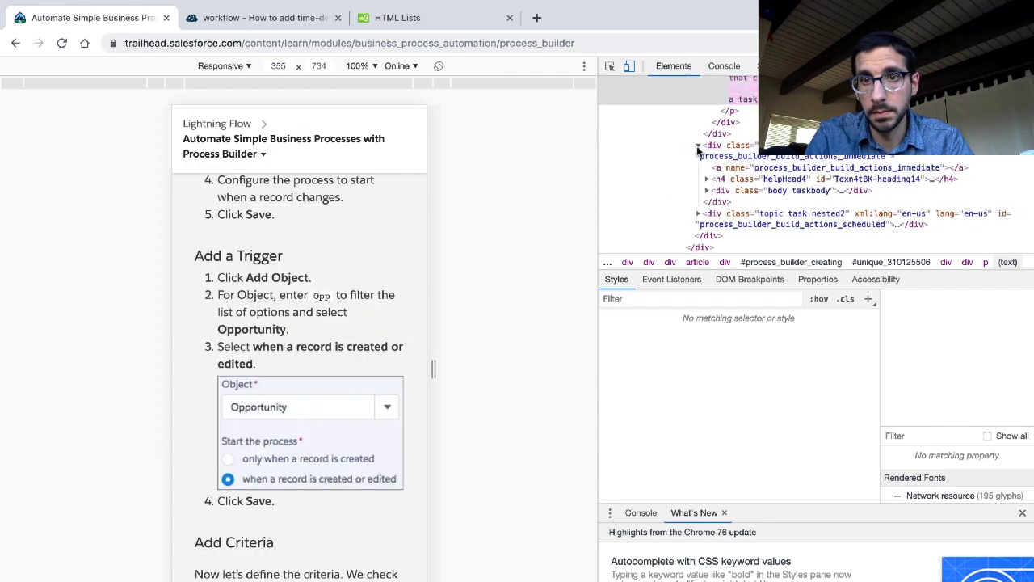
left_click(709, 194)
scroll(709, 196, "down", 2)
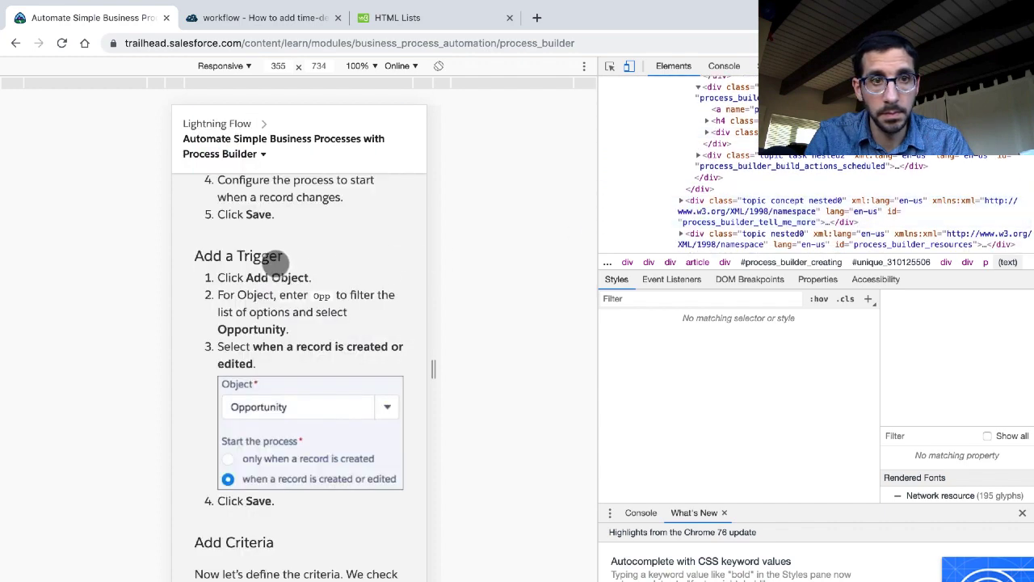
scroll(285, 236, "up", 5)
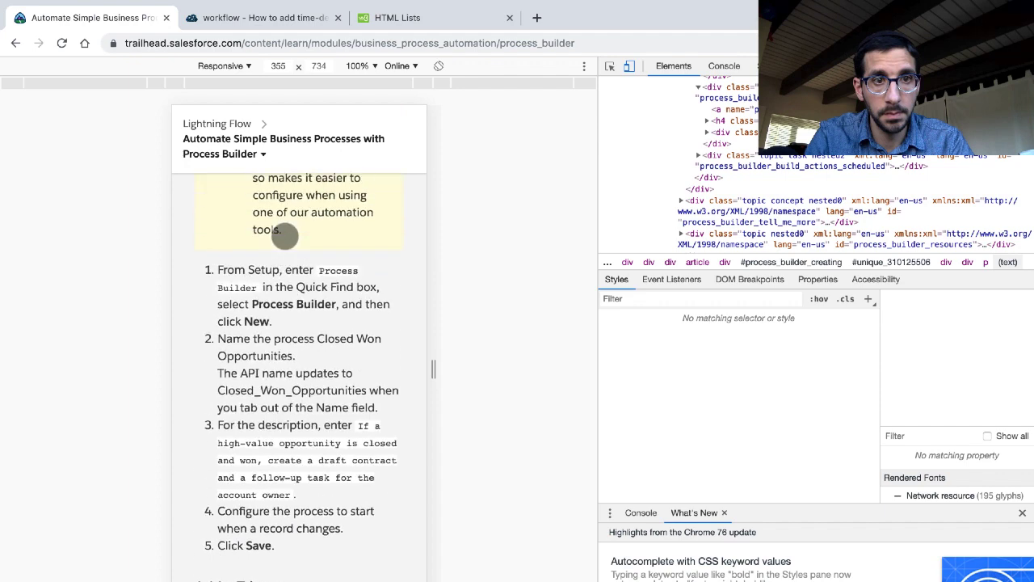
scroll(284, 236, "up", 2)
scroll(284, 236, "down", 6)
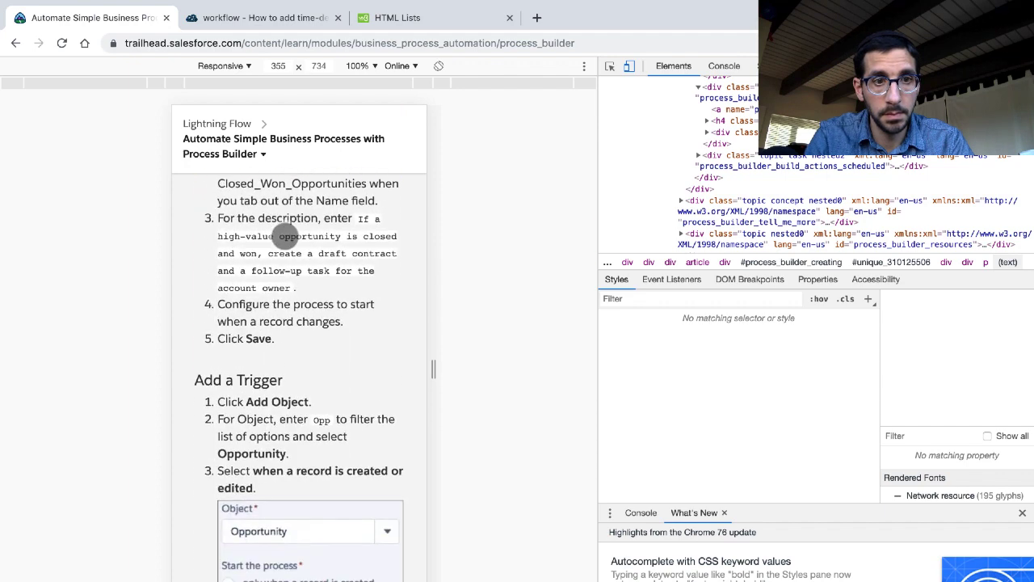
scroll(284, 236, "down", 10)
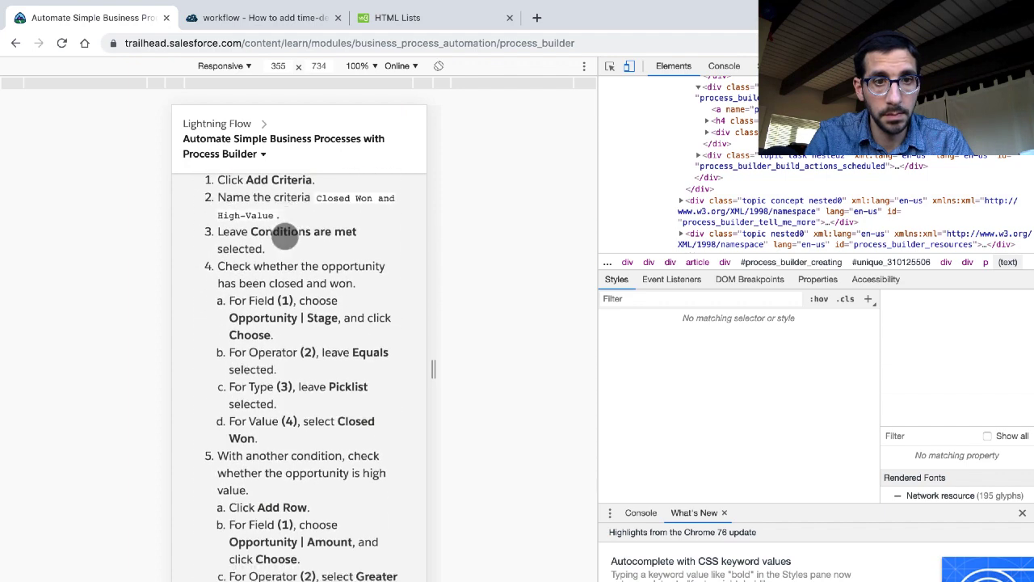
scroll(284, 236, "down", 10)
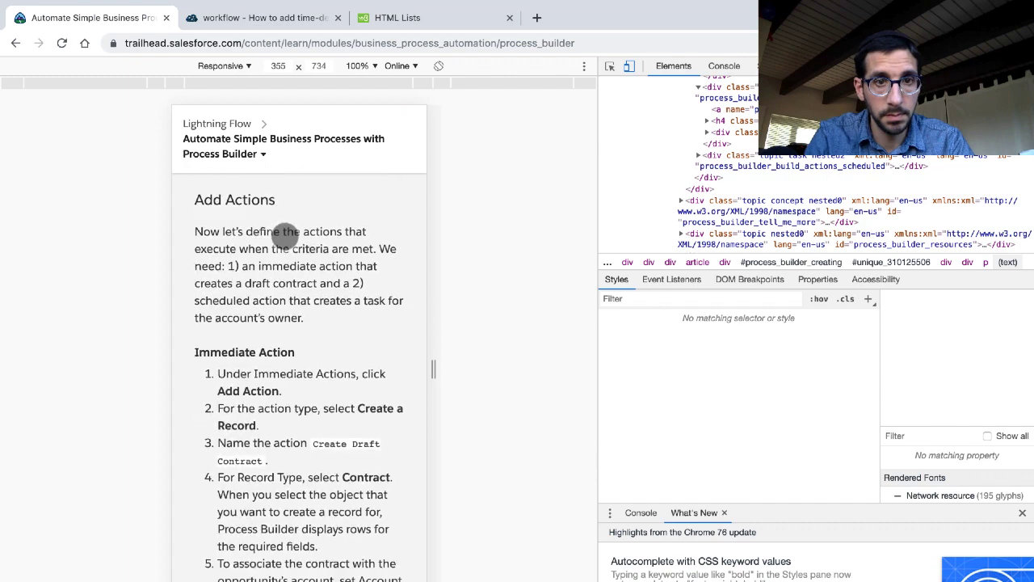
scroll(284, 234, "down", 3)
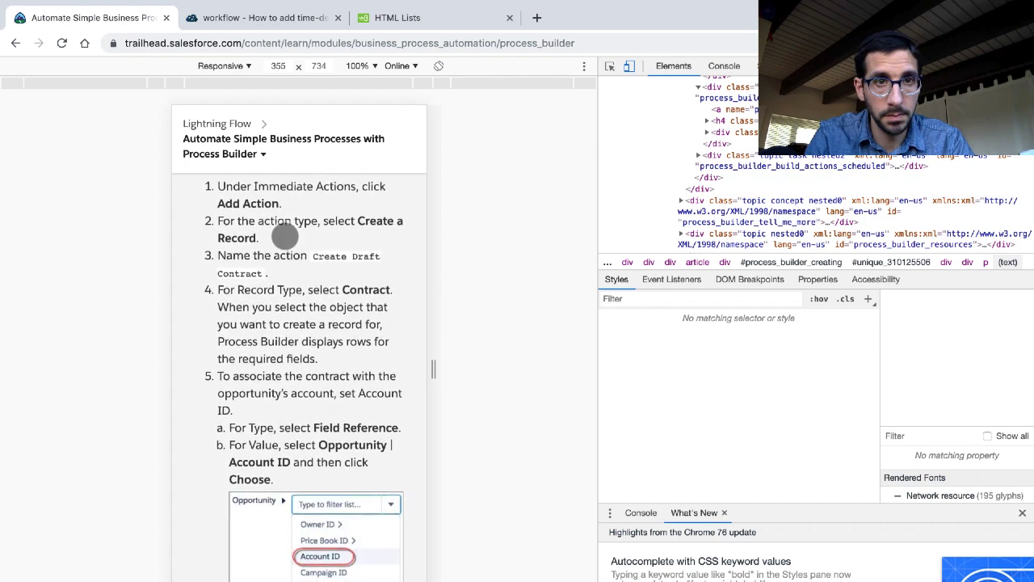
Turn off device emulation and go back to the Add Actions section in the desktop layout
left_click(630, 67)
scroll(522, 259, "down", 5)
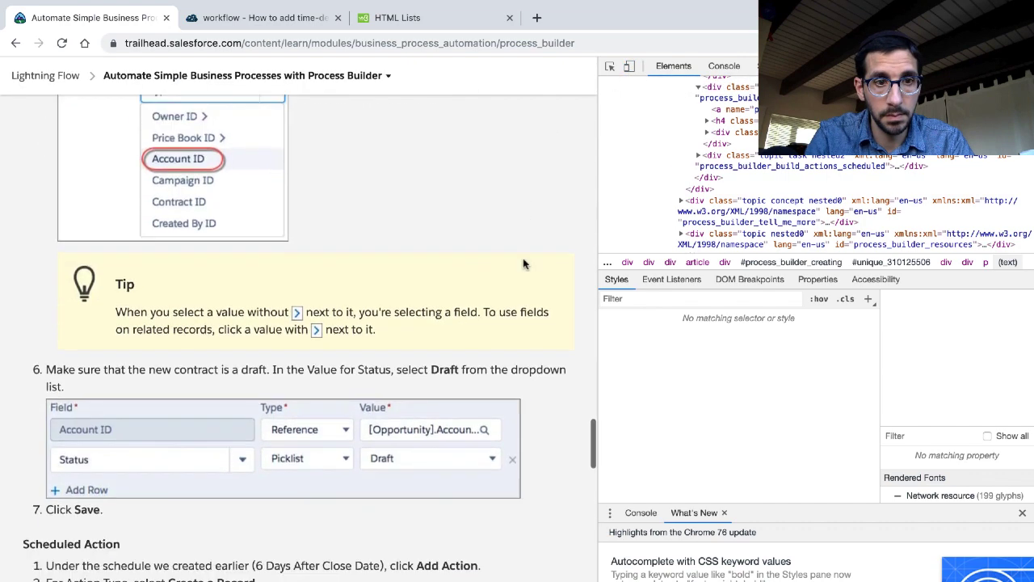
scroll(523, 262, "down", 3)
scroll(523, 262, "up", 8)
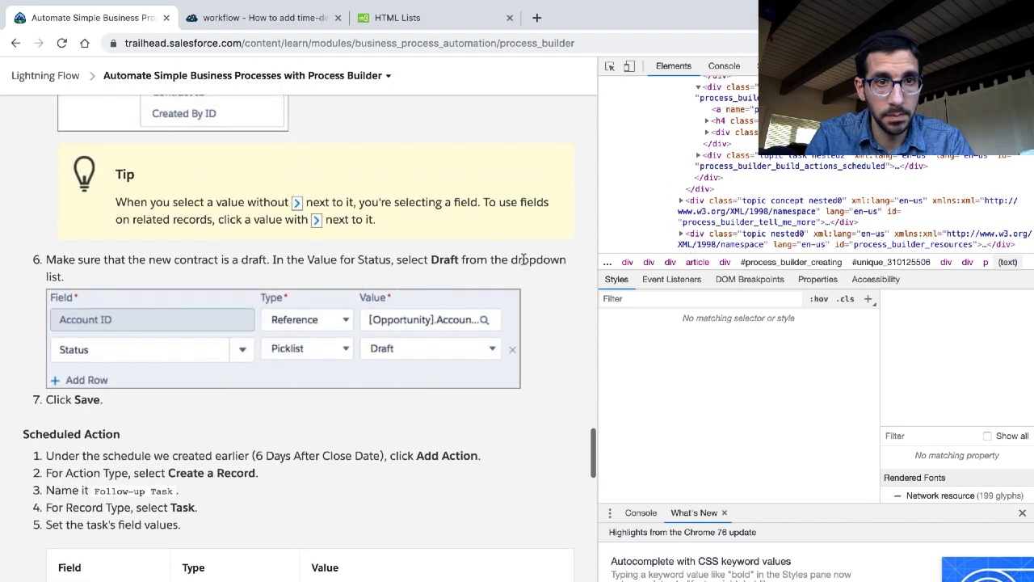
scroll(523, 263, "up", 5)
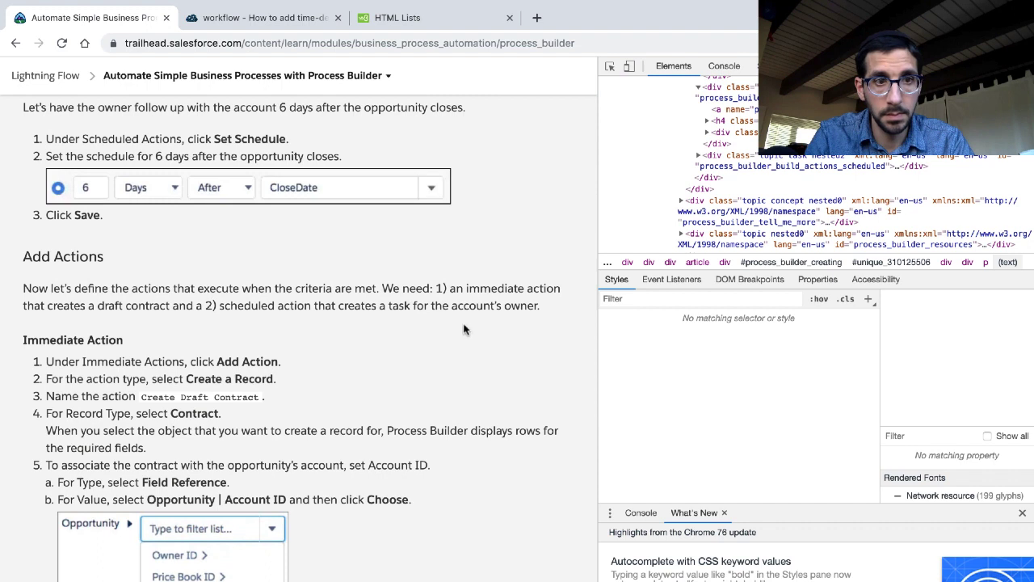
Inspect the Immediate Action heading and insert "1. " before its text in the HTML
triple_click(114, 340)
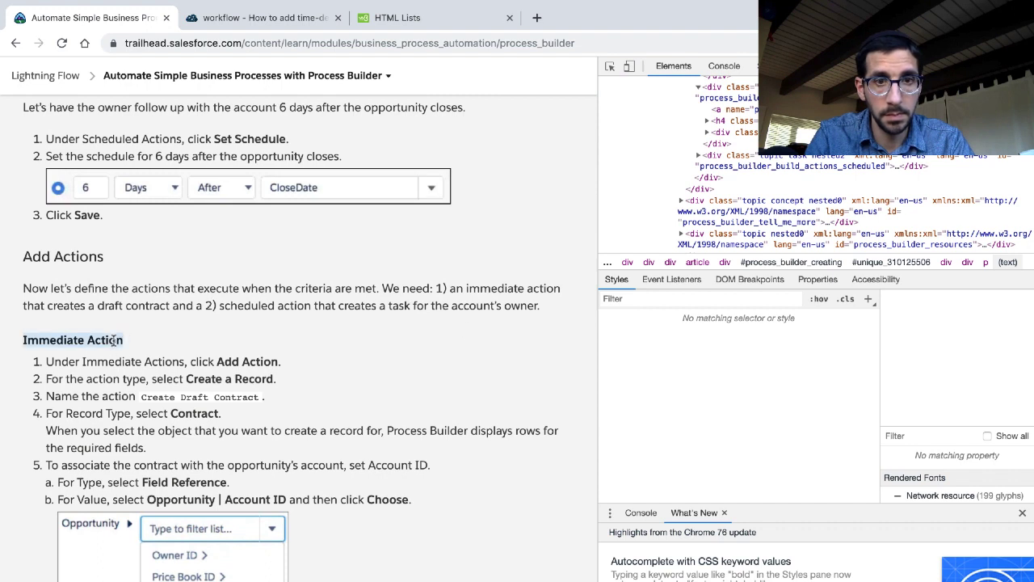
right_click(112, 339)
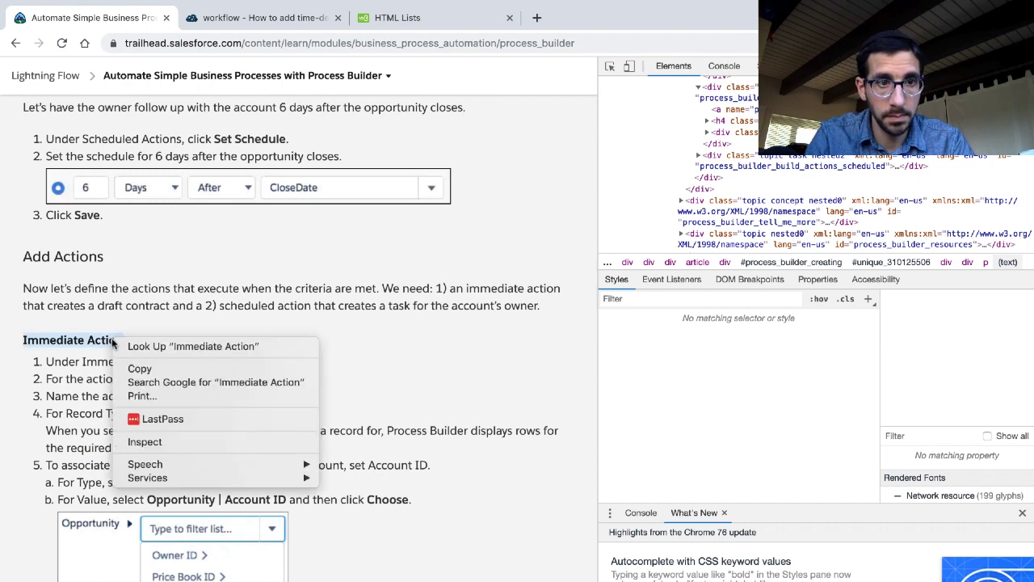
left_click(158, 446)
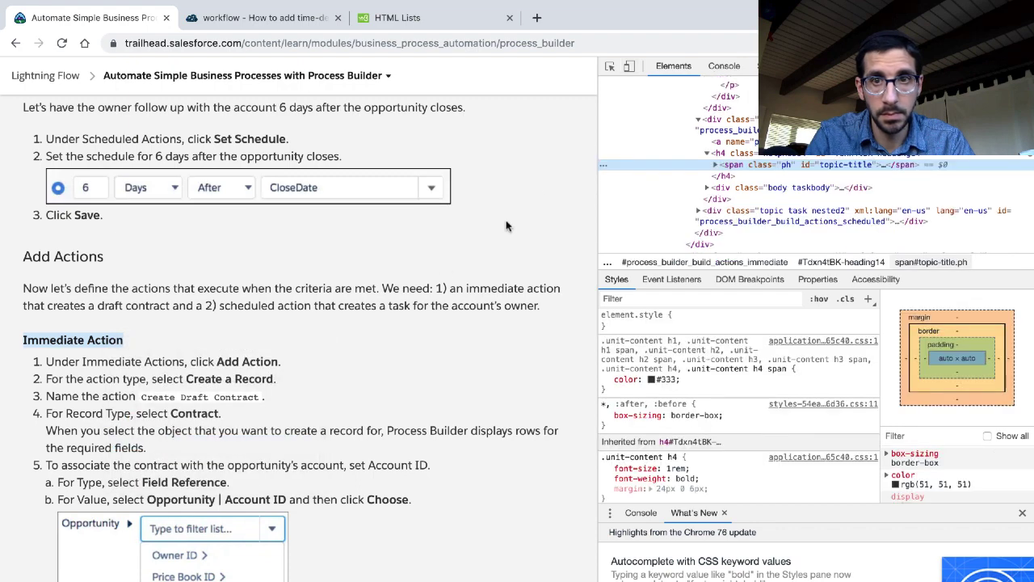
left_click(713, 165)
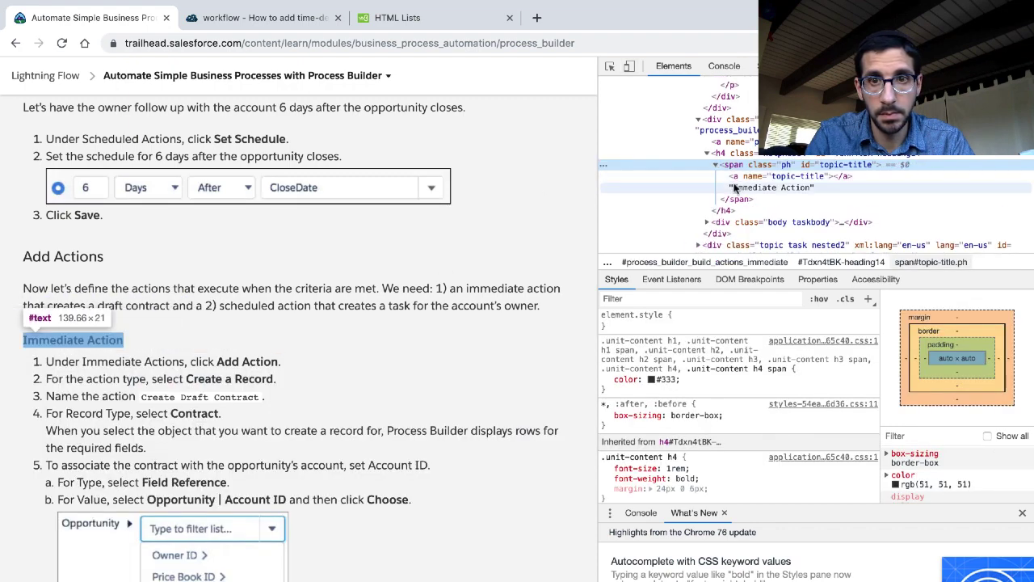
left_click(736, 187)
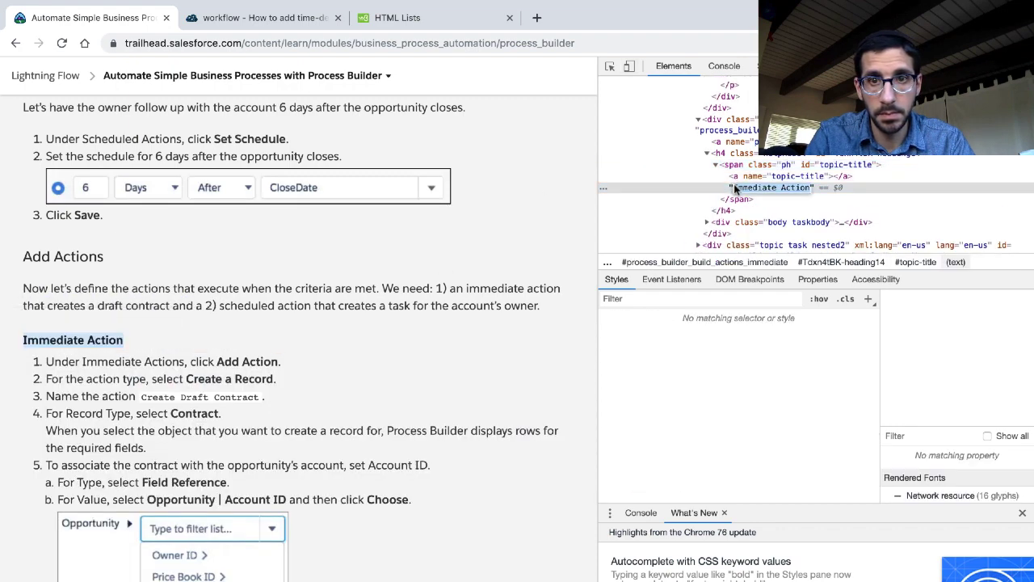
double_click(736, 188)
type("1.")
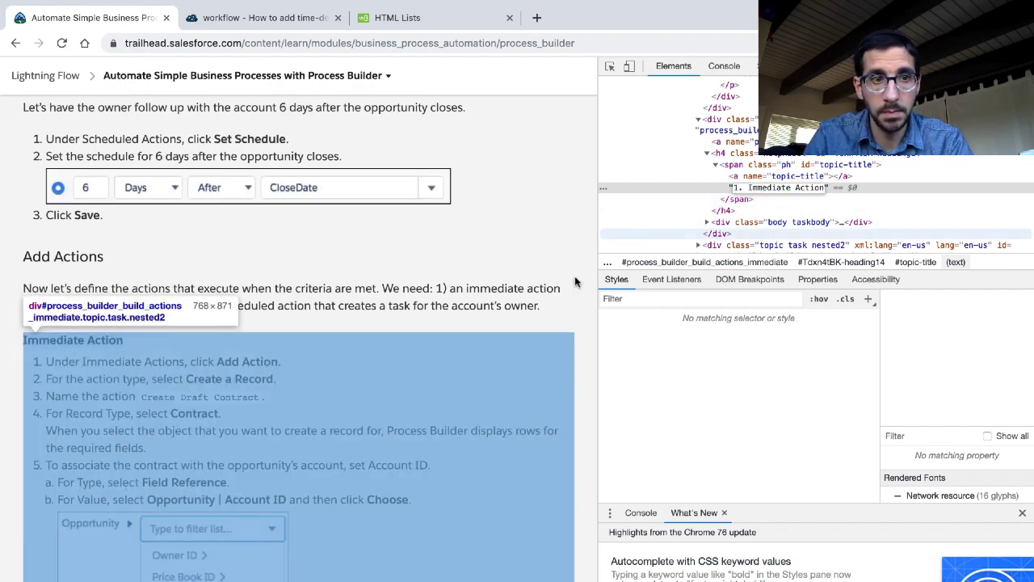
key("Return")
Inspect the Scheduled Action heading and expand its title span to expose the heading's text nodes
scroll(457, 396, "down", 7)
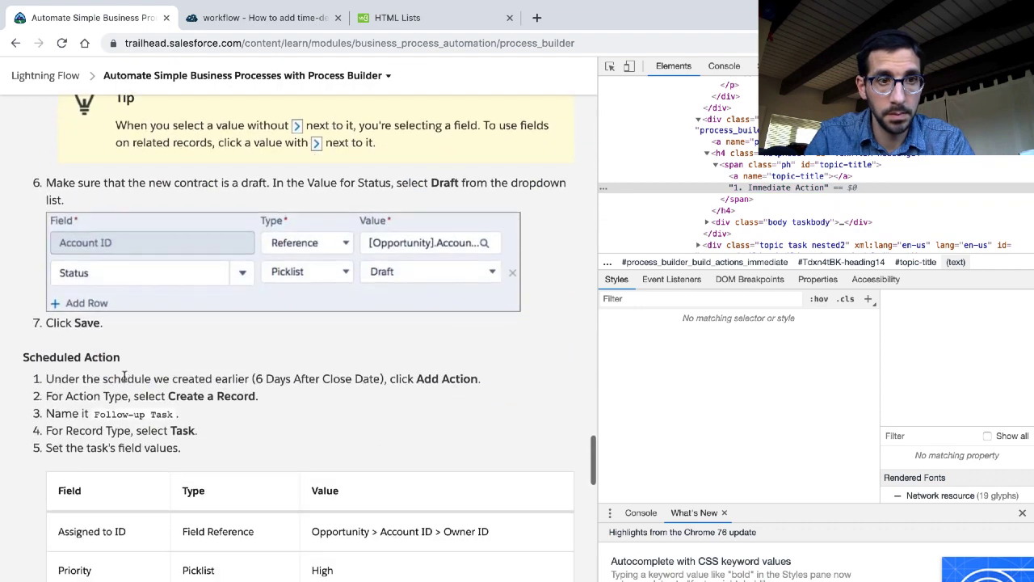
triple_click(86, 360)
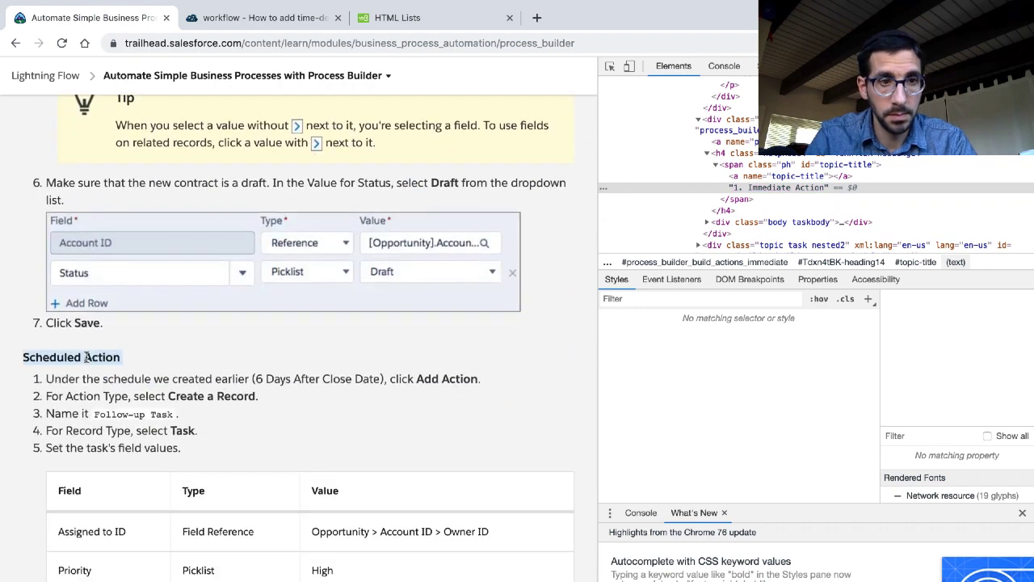
right_click(86, 359)
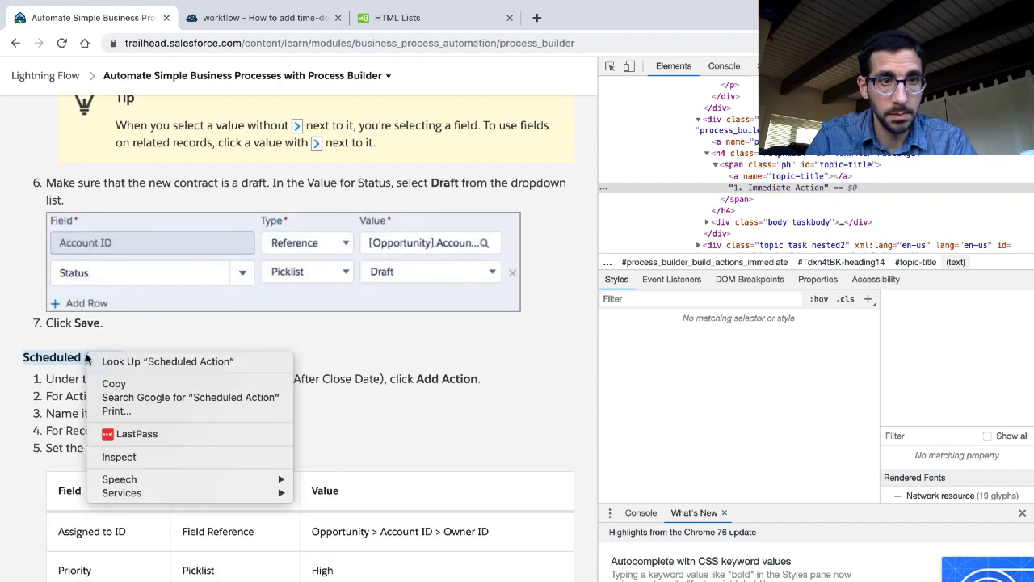
left_click(121, 457)
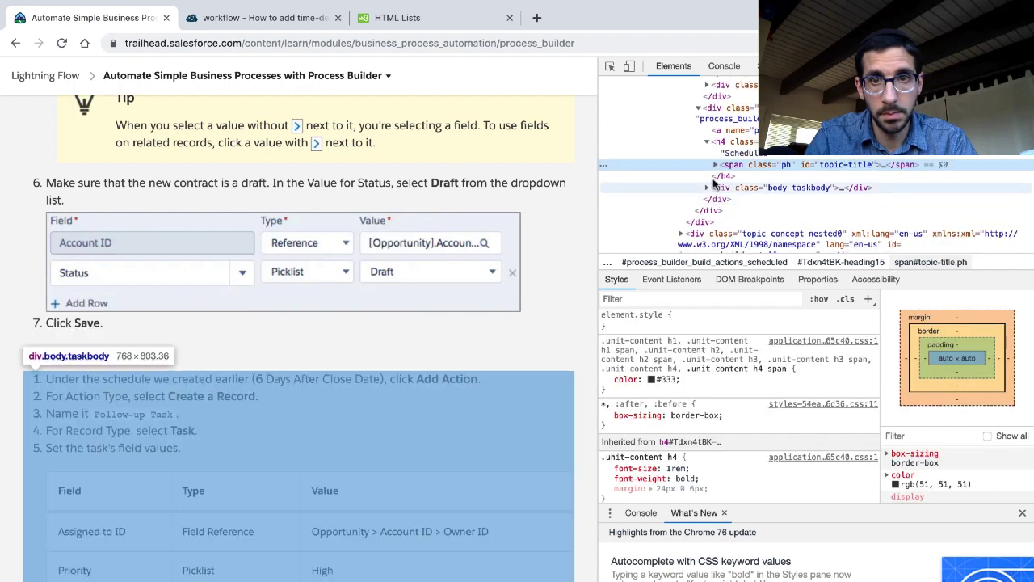
left_click(716, 165)
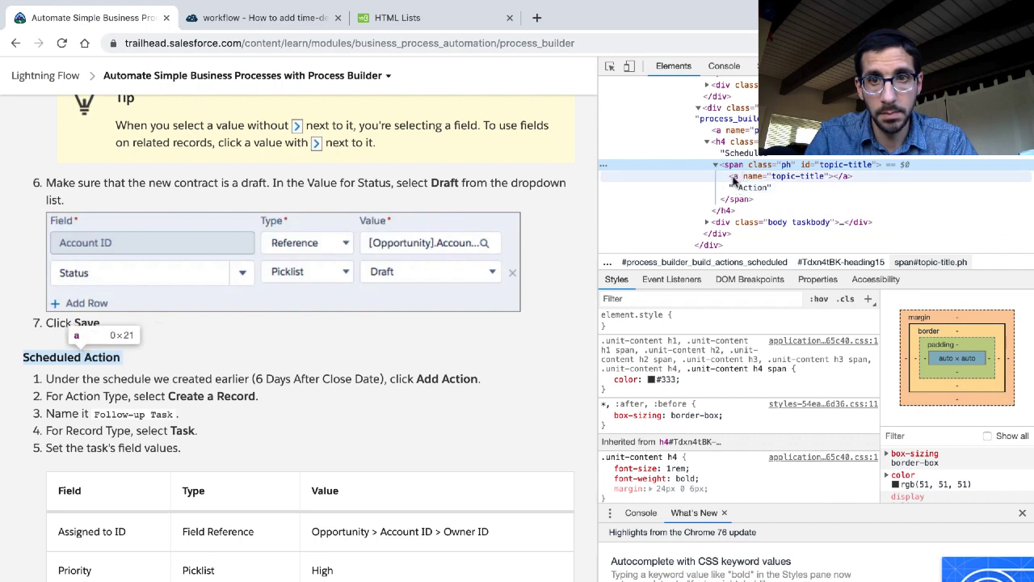
left_click(740, 187)
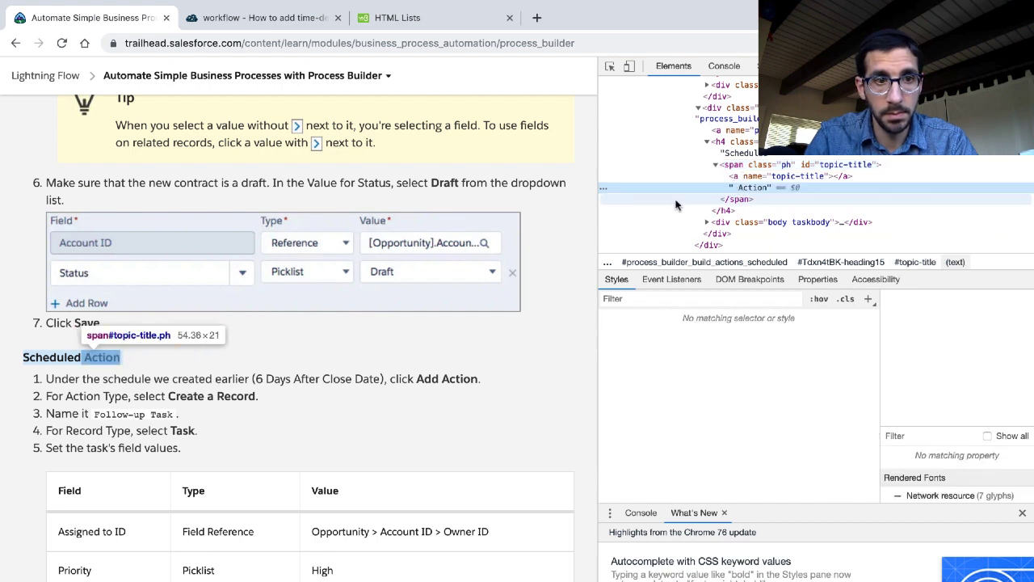
right_click(40, 357)
left_click(40, 357)
right_click(41, 359)
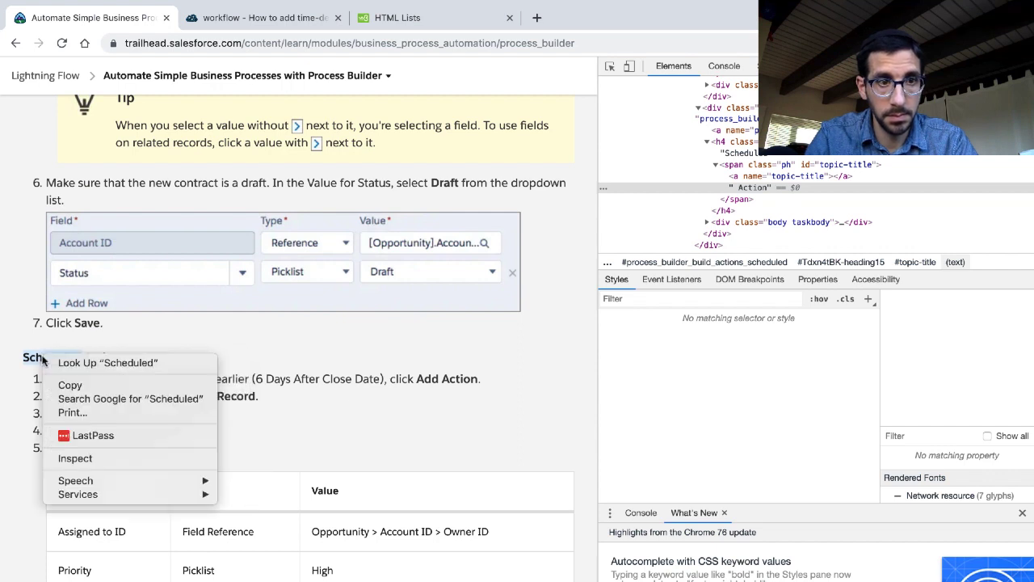
left_click(71, 457)
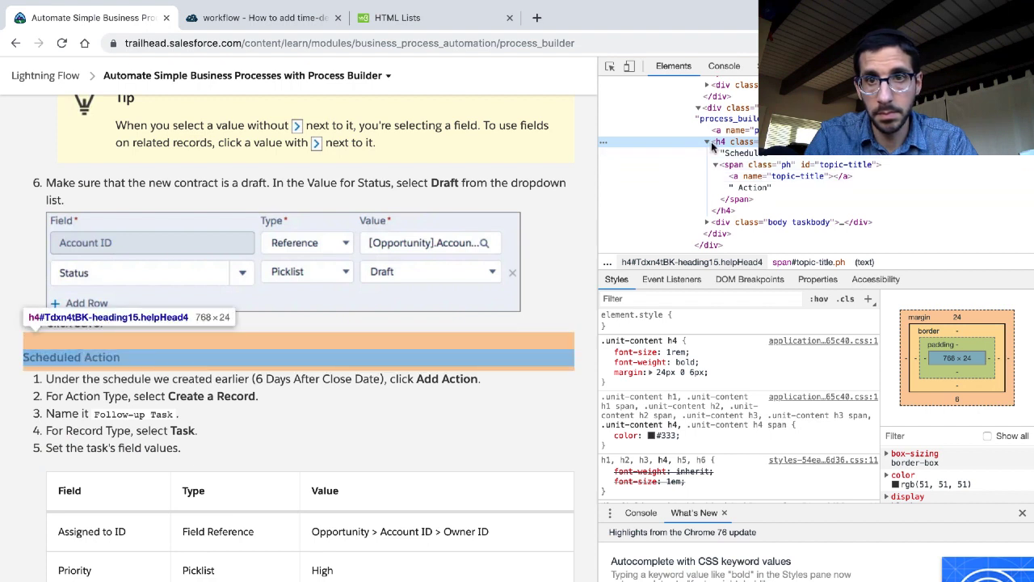
Try to number the Scheduled Action heading by inserting "2. " into its anchor's name attribute
left_click(774, 177)
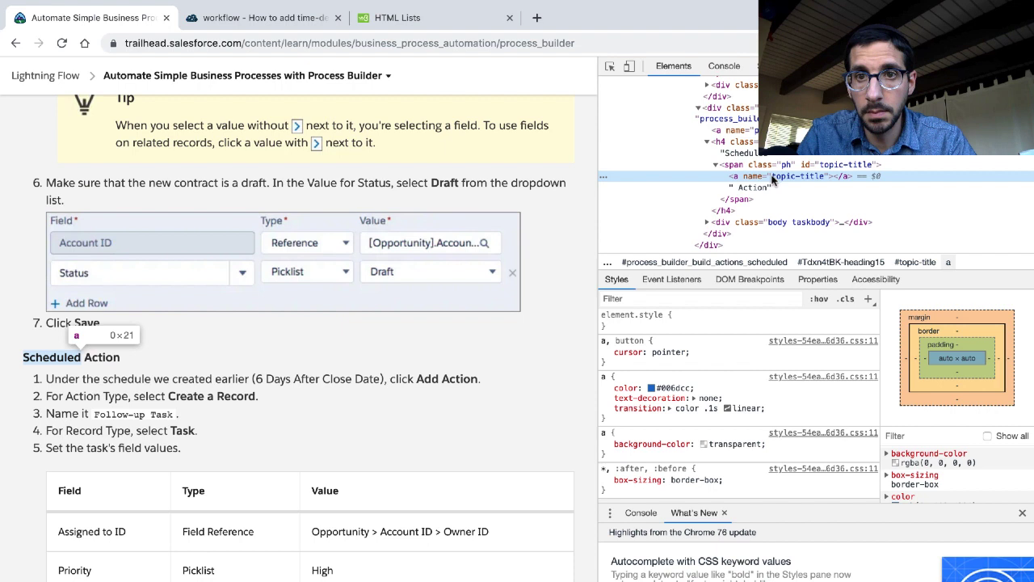
double_click(775, 177)
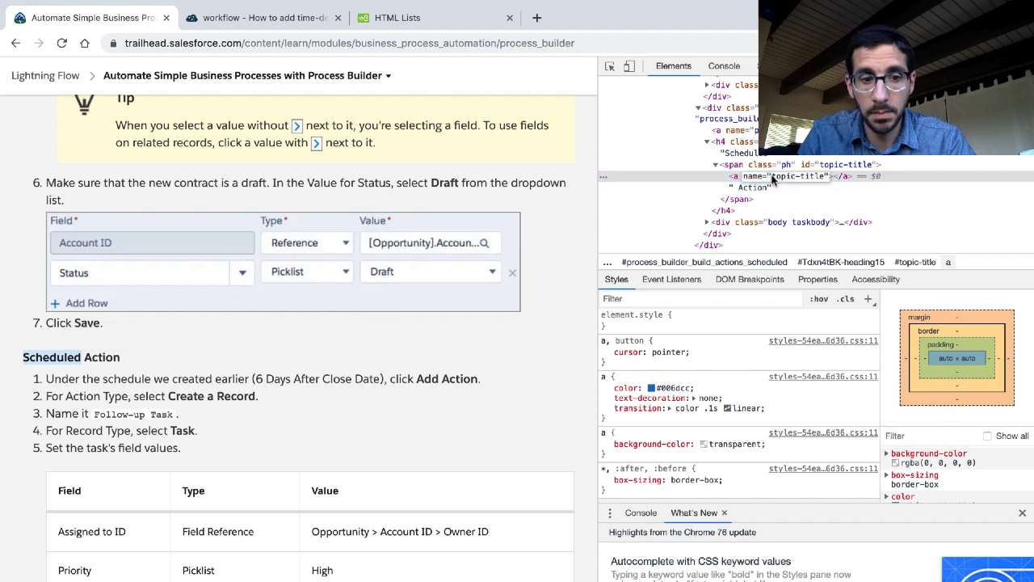
type("2.")
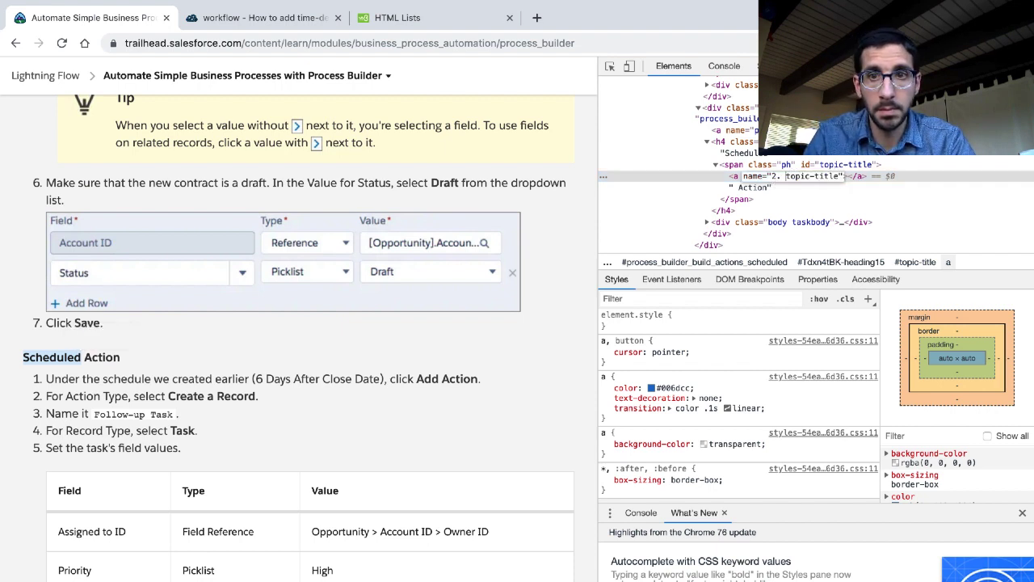
key("Return")
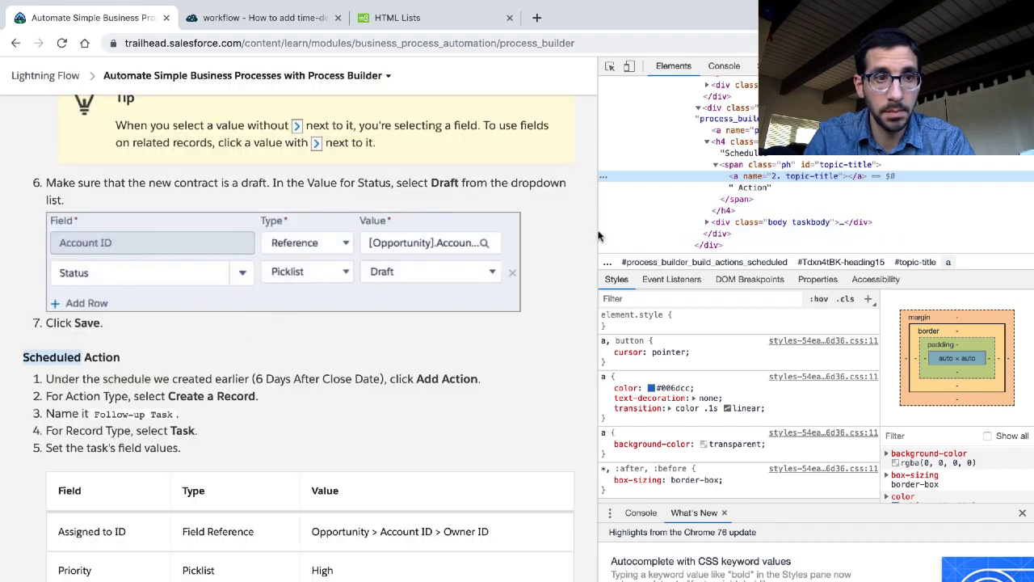
left_click(489, 358)
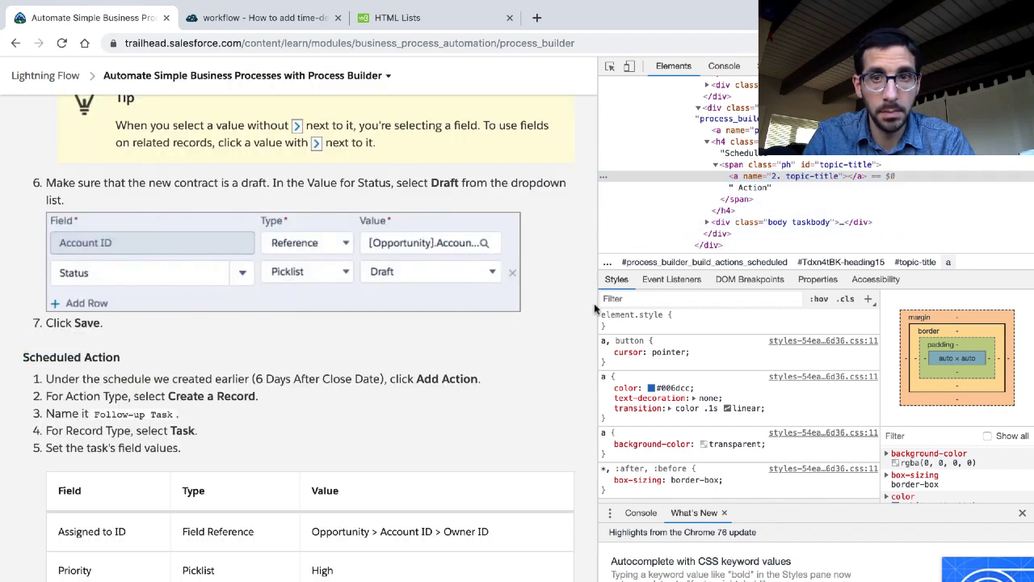
Remove the "2. " from the anchor's name attribute, restoring it to "topic-title"
double_click(783, 176)
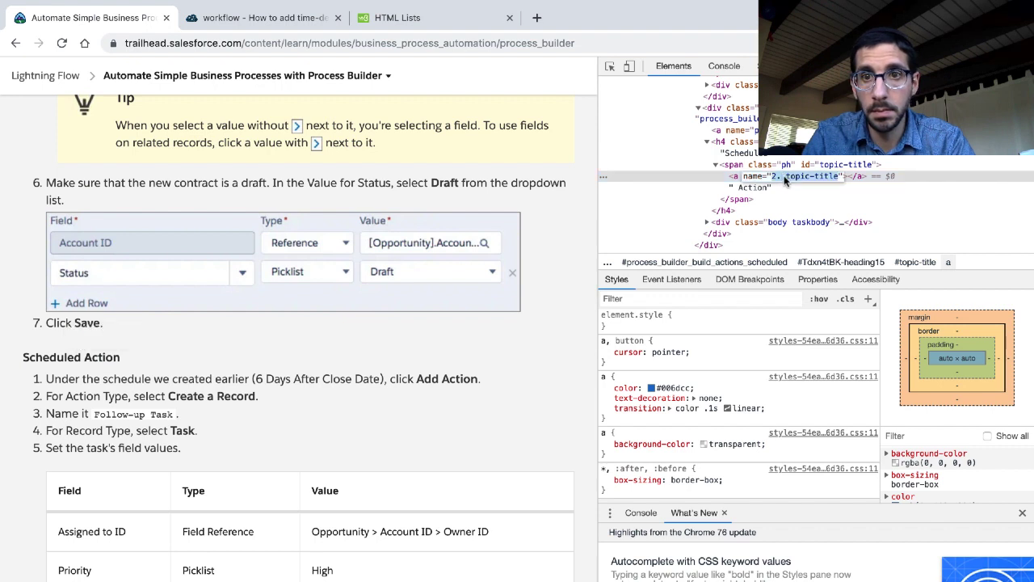
left_click(784, 176)
key("BackSpace")
key("BackSpace")
key("BackSpace")
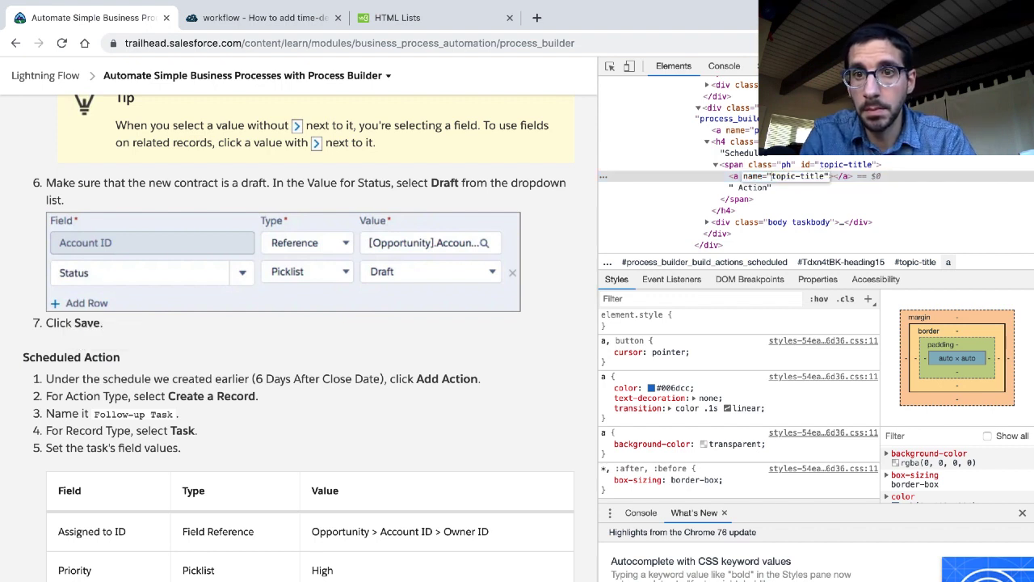
Insert "2. " before "Scheduled" in the Scheduled Action heading's text node and close the developer tools
left_click(739, 155)
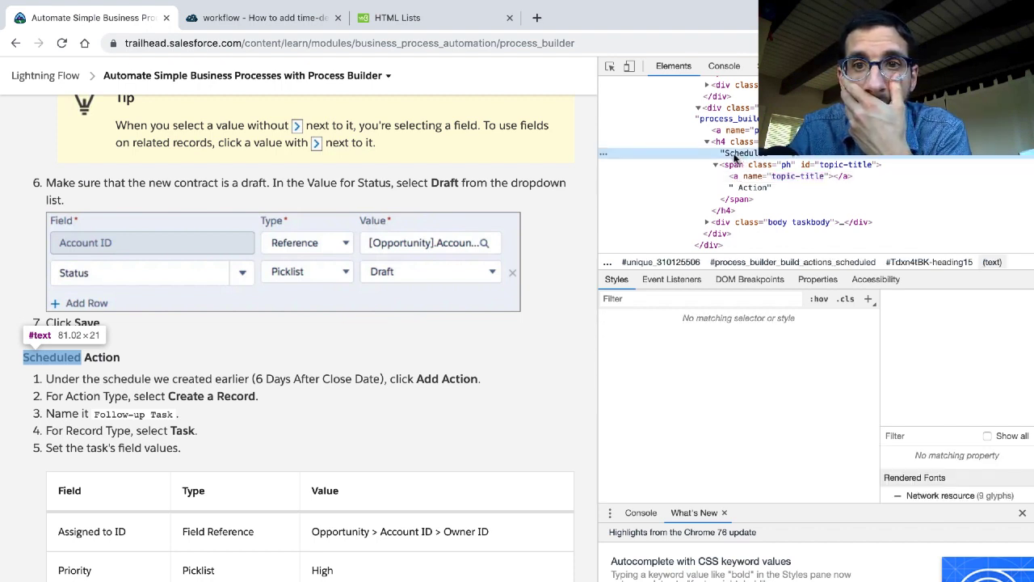
left_click(725, 157)
type("2.")
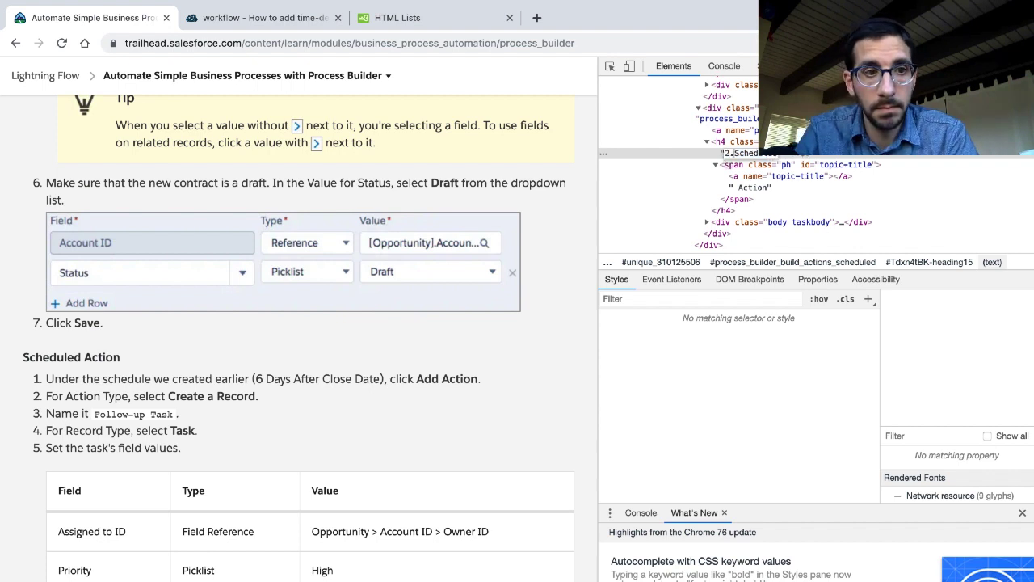
left_click(756, 176)
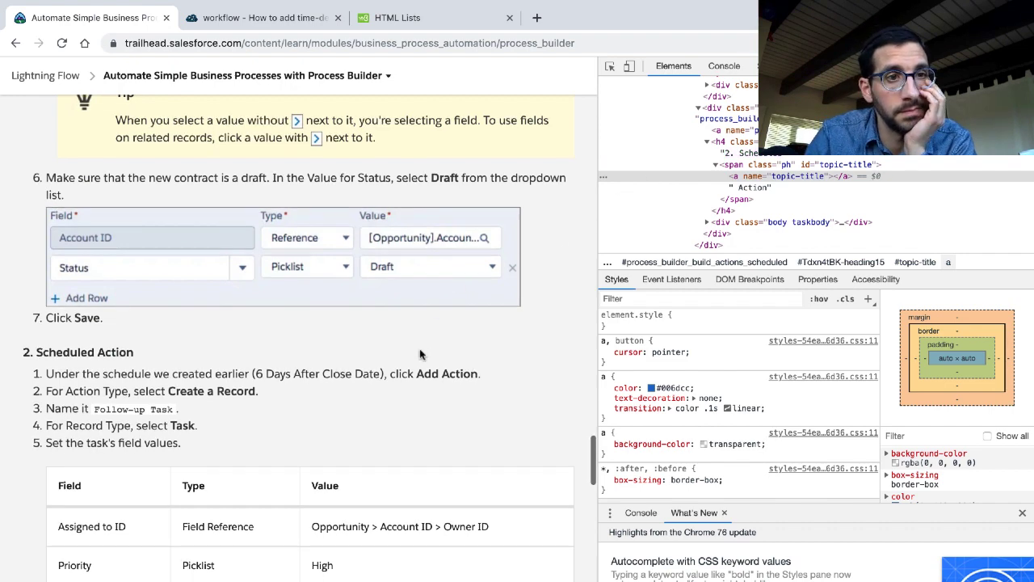
scroll(419, 354, "up", 3)
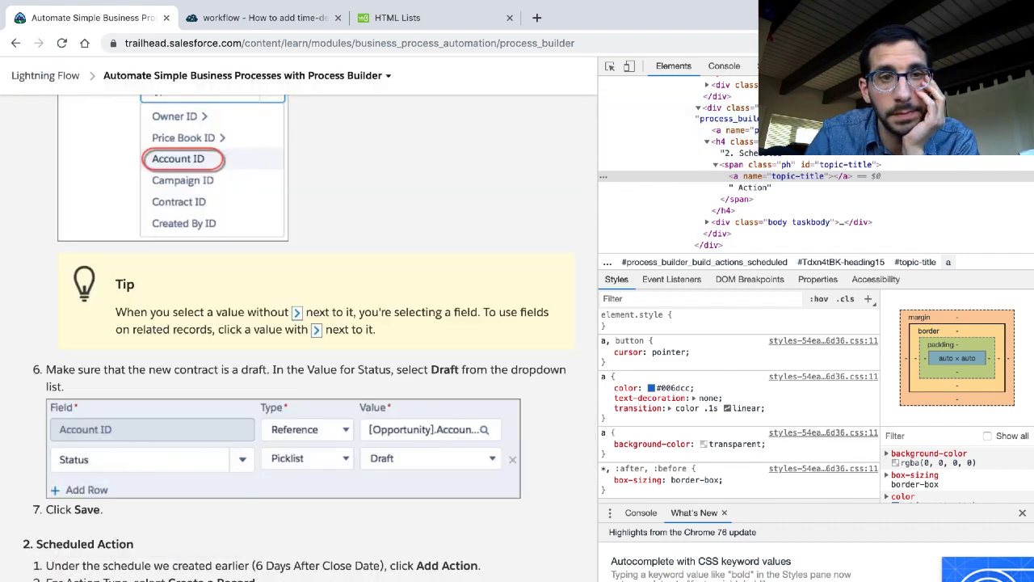
key("ctrl+shift+i")
Review the reworded Add Actions introduction and the numbered Immediate Action heading on the page
scroll(674, 265, "up", 6)
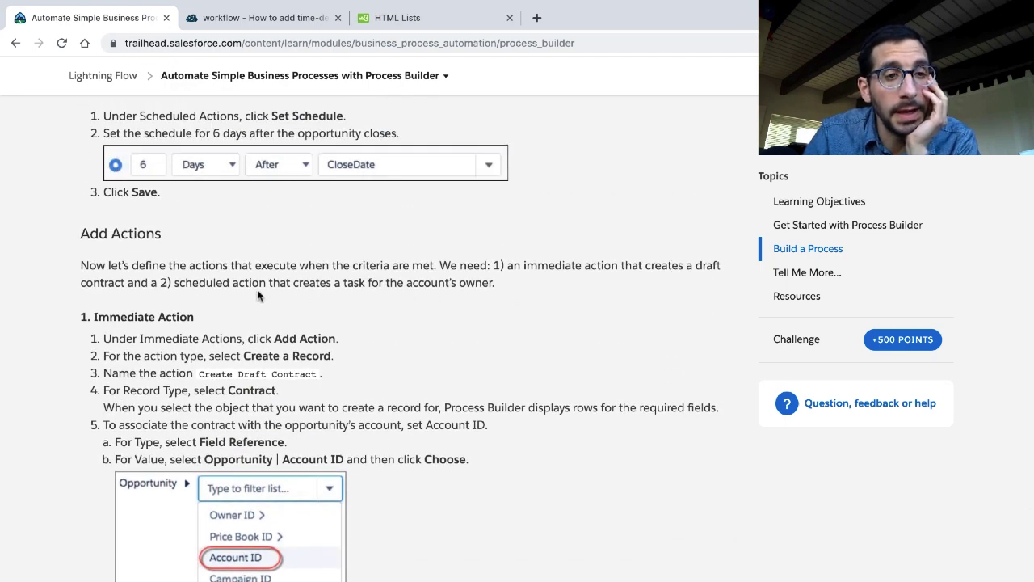
double_click(193, 266)
triple_click(193, 267)
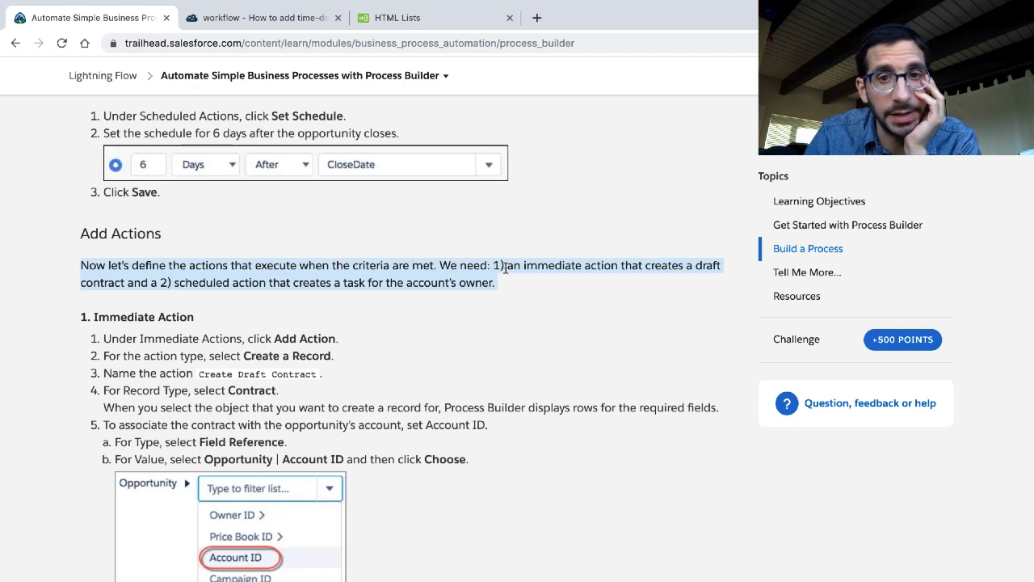
scroll(507, 273, "down", 1)
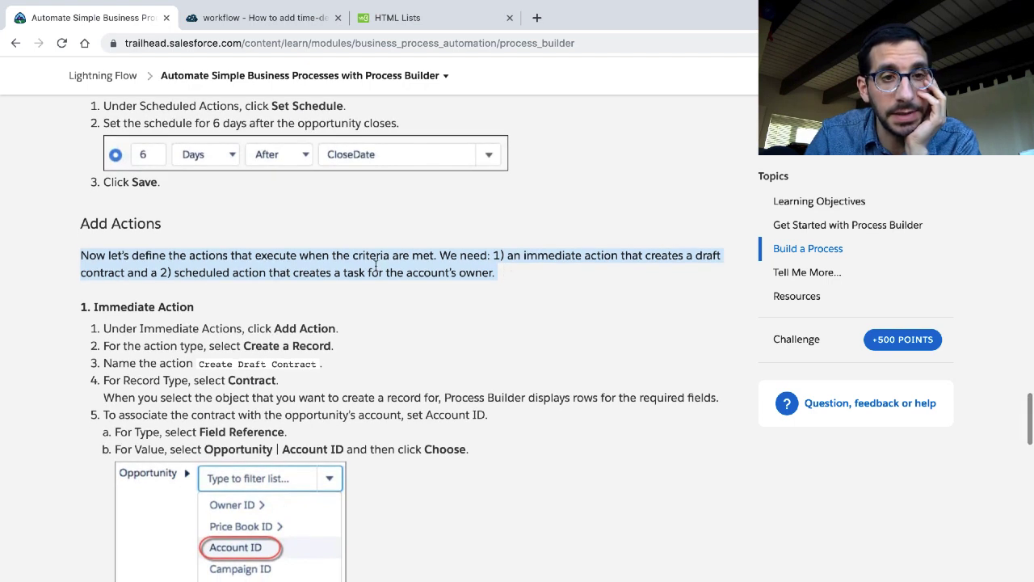
scroll(332, 288, "down", 1)
scroll(333, 287, "down", 2)
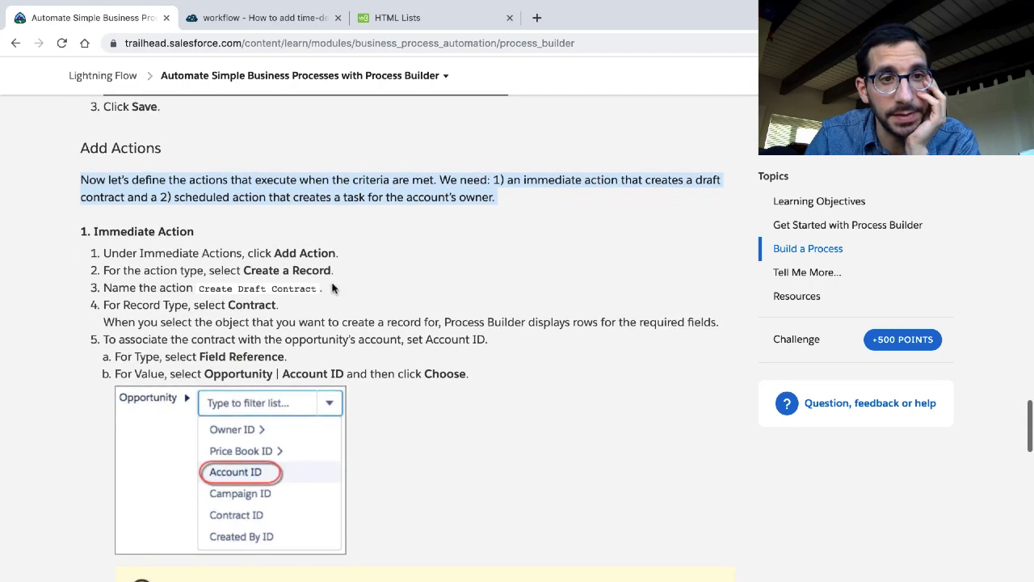
left_click(148, 233)
triple_click(148, 234)
scroll(153, 256, "down", 2)
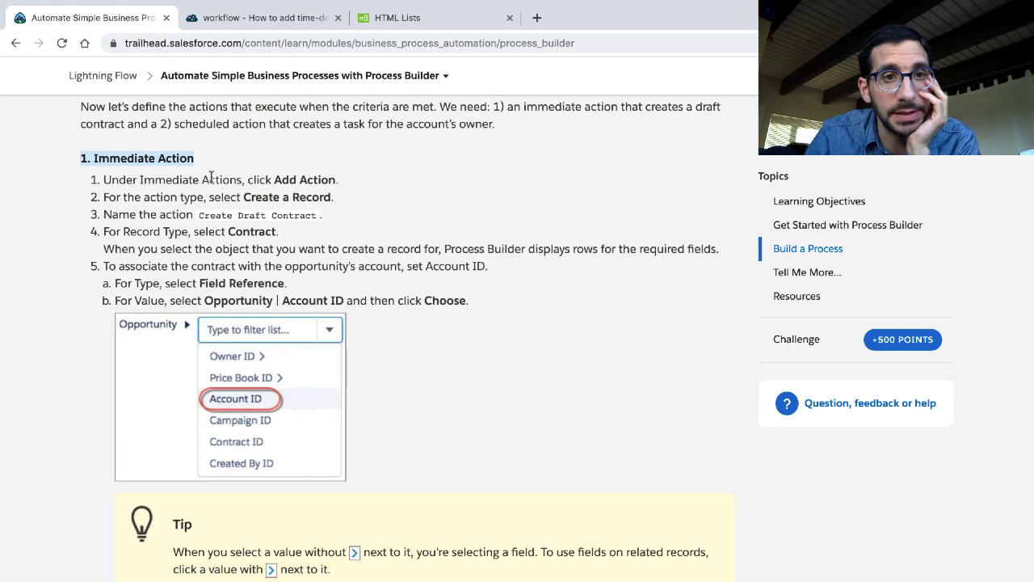
Close the HTML Lists page and the workflow time-dependent action page
left_click(510, 17)
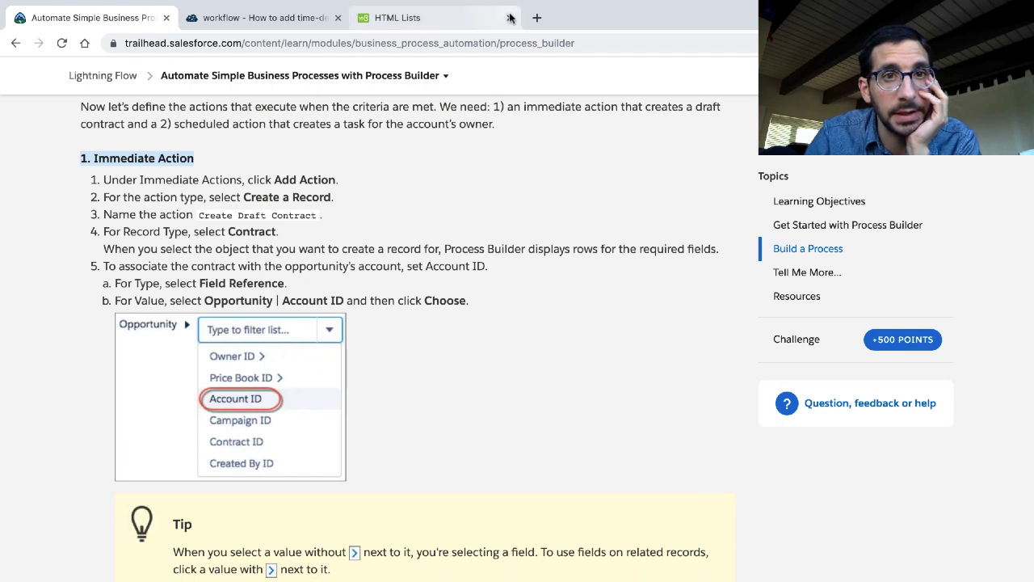
left_click(338, 17)
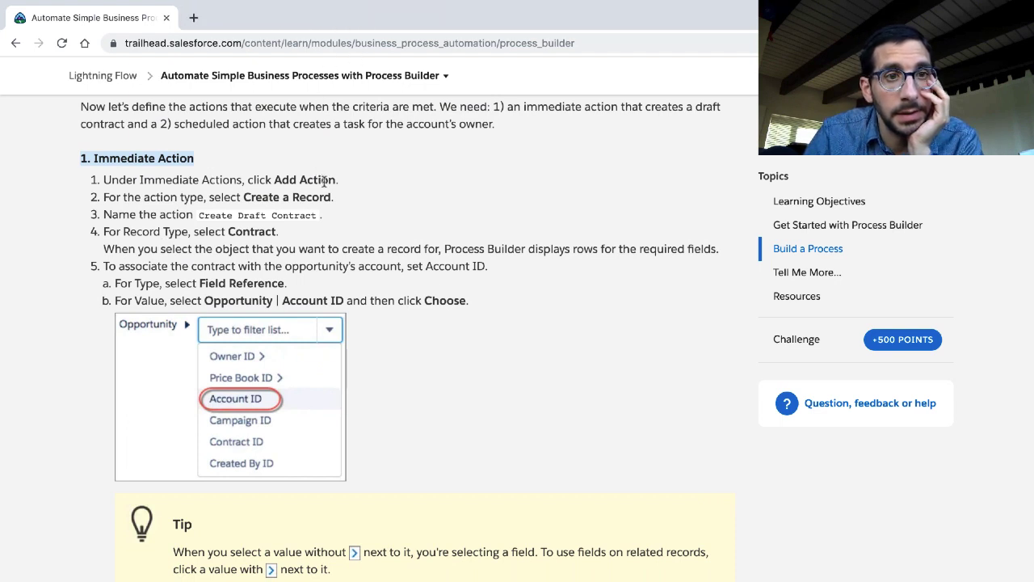
Start an immediate action for the Closed Won and High-Value criteria in Process Builder and return to the Trailhead instructions for it
key("ctrl+Right")
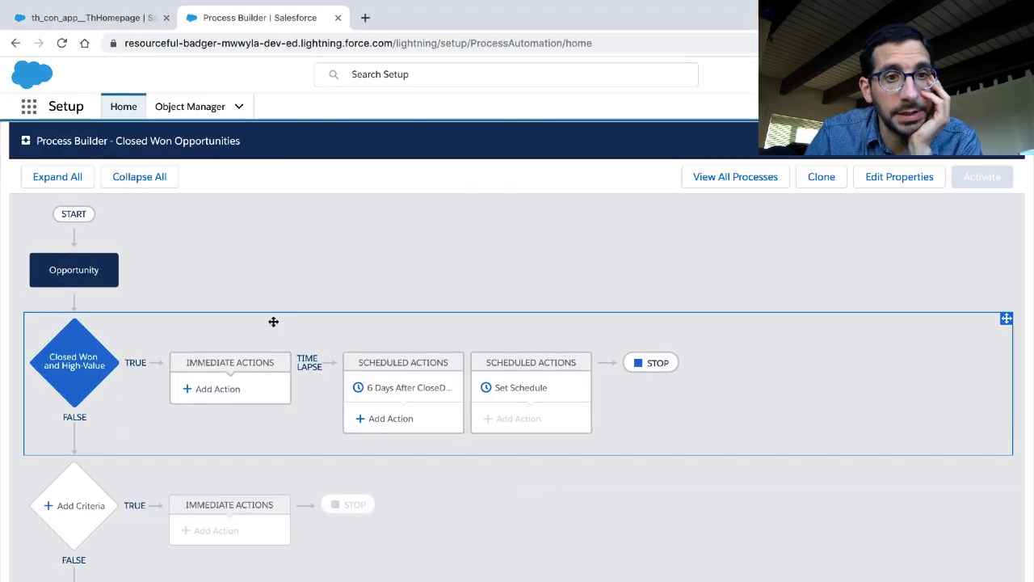
left_click(217, 389)
key("ctrl+Left")
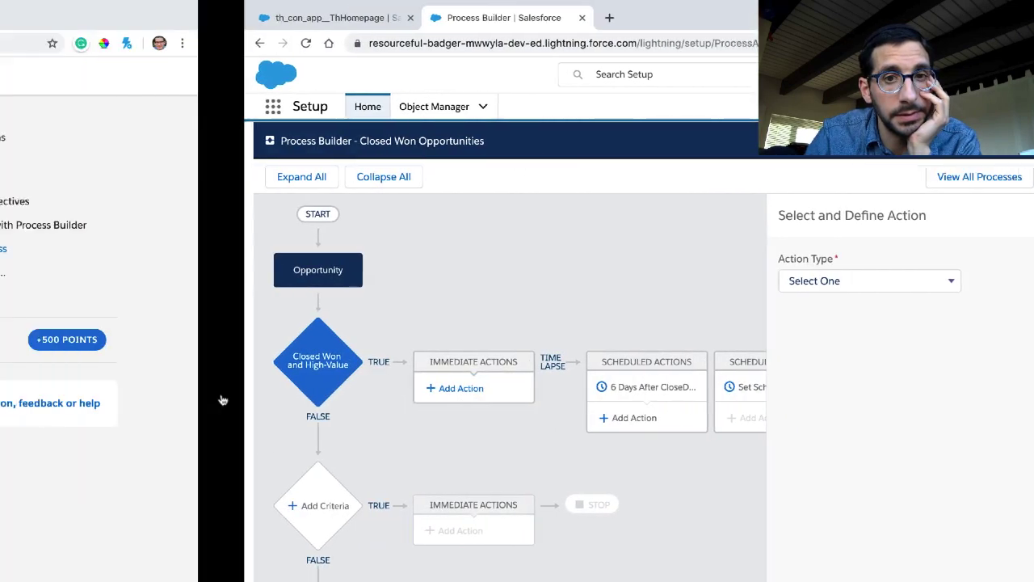
scroll(239, 264, "down", 2)
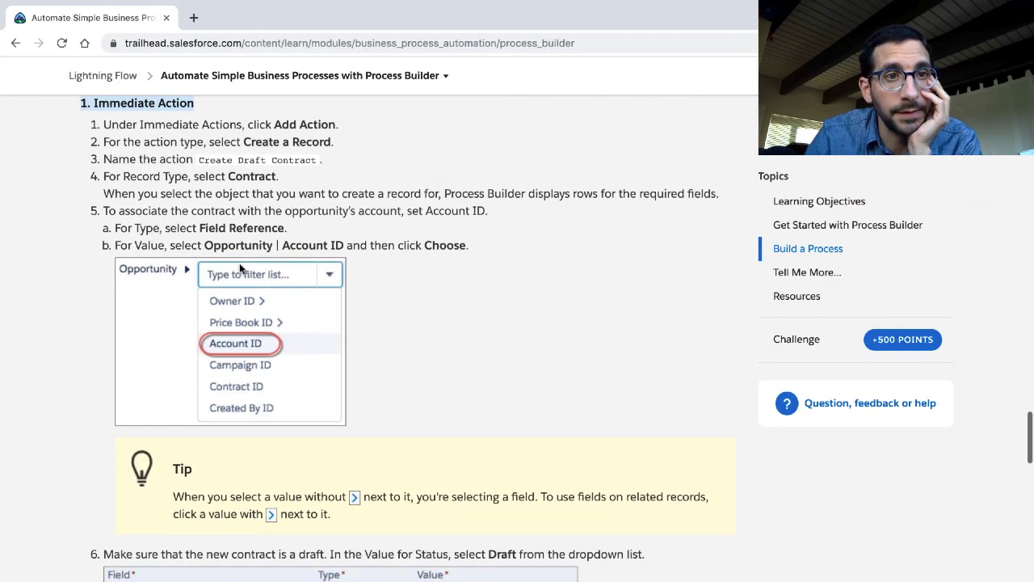
Set the action type of the new immediate action to Create a Record
key("ctrl+Right")
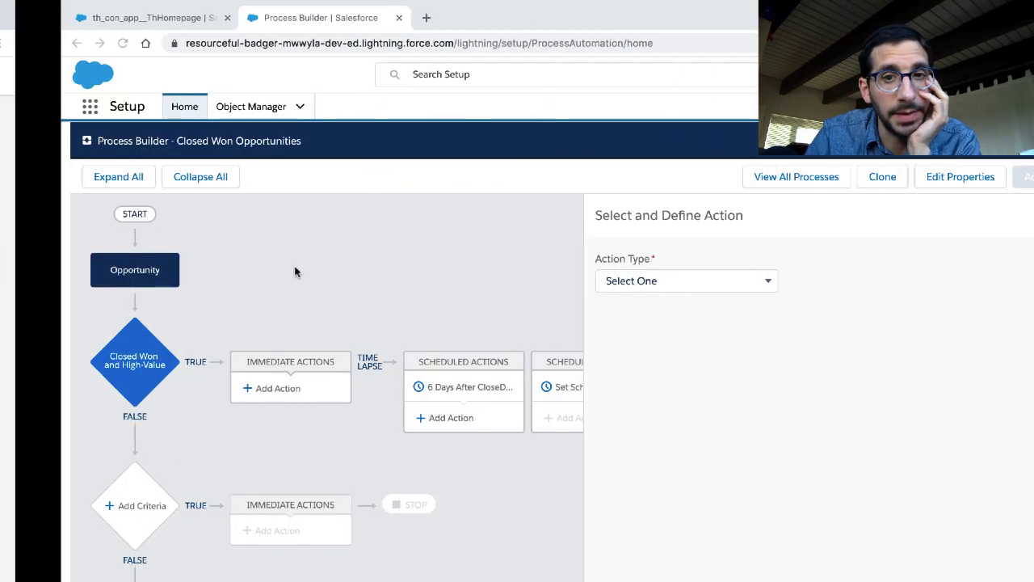
left_click(599, 280)
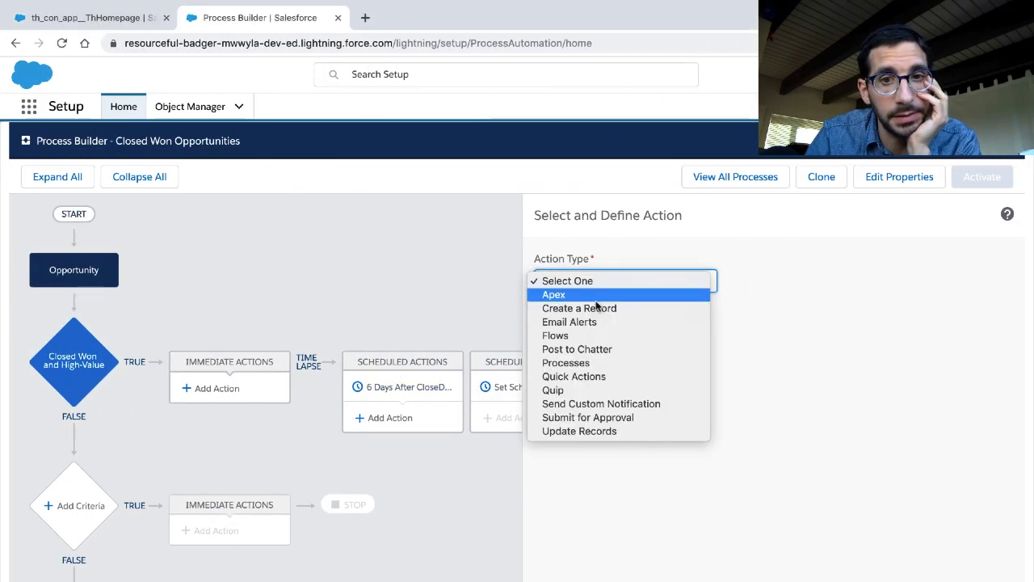
left_click(594, 307)
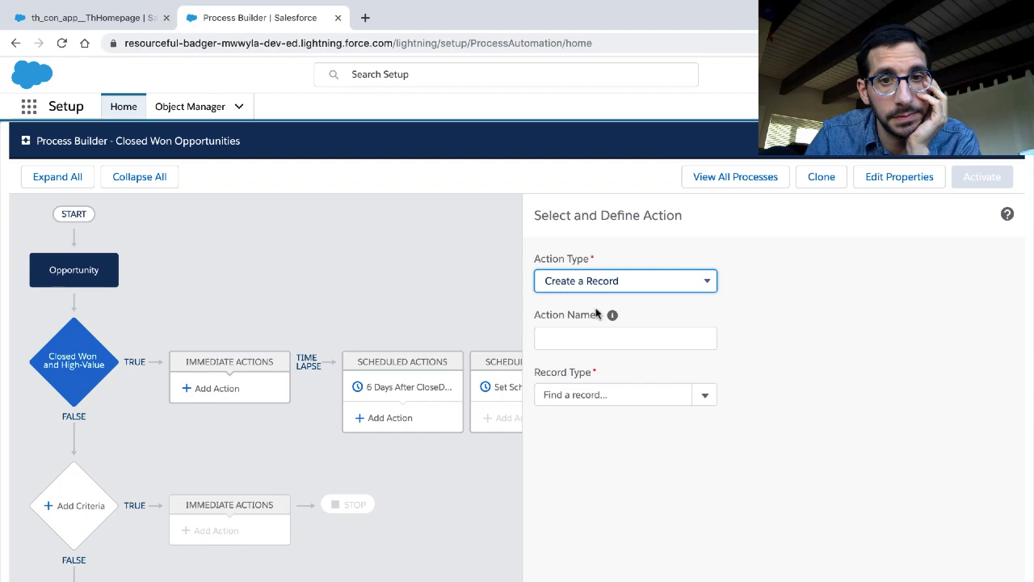
Name the action Create Draft Contract, taking the name from the Trailhead instructions
key("ctrl+Left")
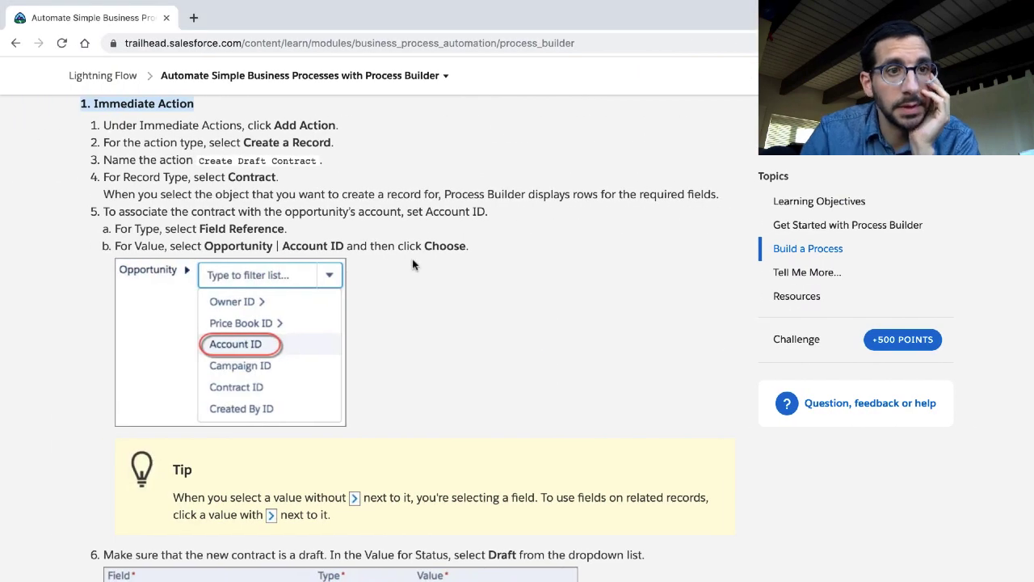
left_click(317, 162)
left_click_drag(317, 162, 204, 161)
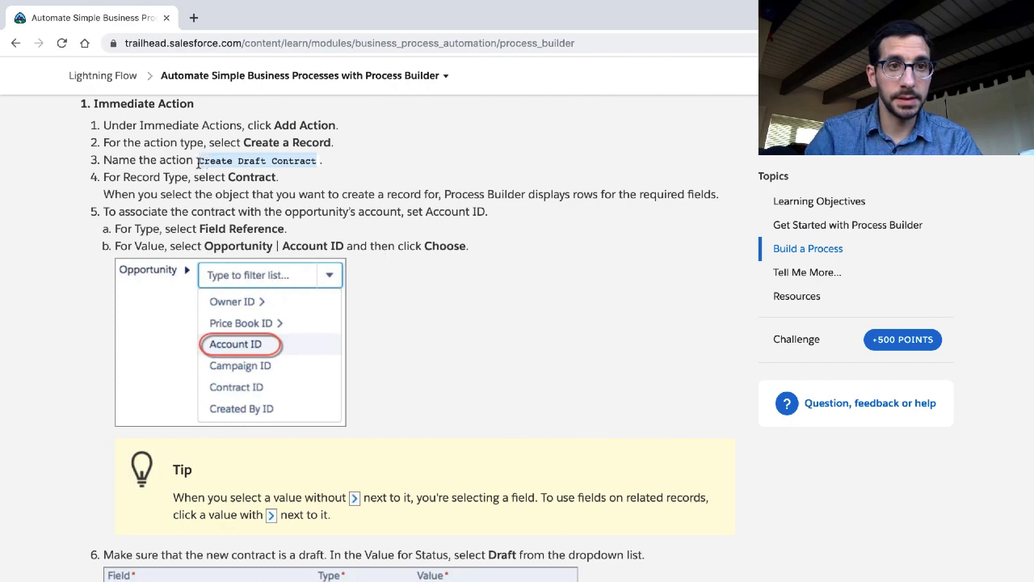
key("ctrl+Right")
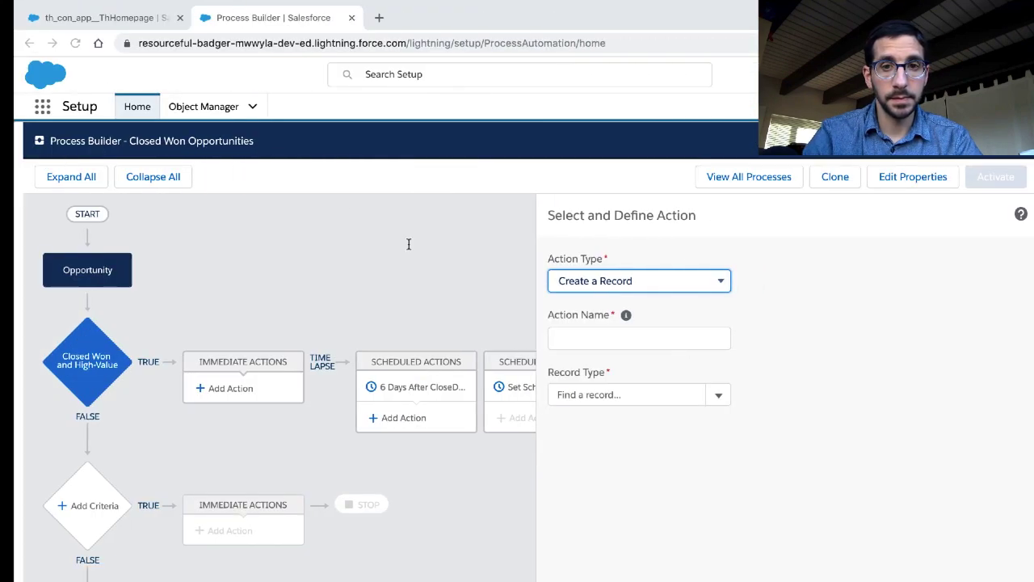
left_click(573, 338)
type("Create Draft Contract")
Set the action's record type to Contract as the Trailhead instructions state, and browse the list of available record types
key("ctrl+Left")
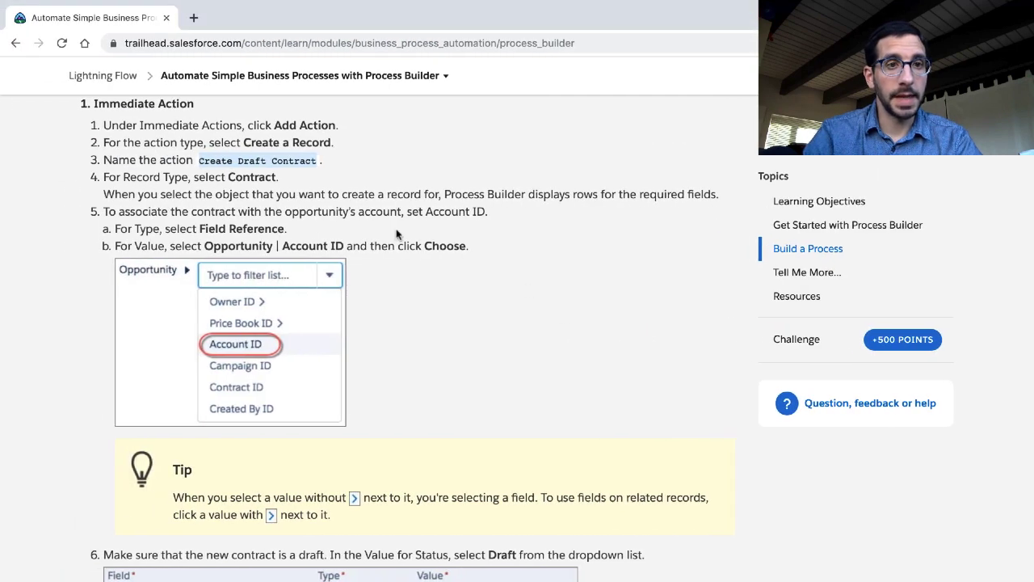
triple_click(226, 181)
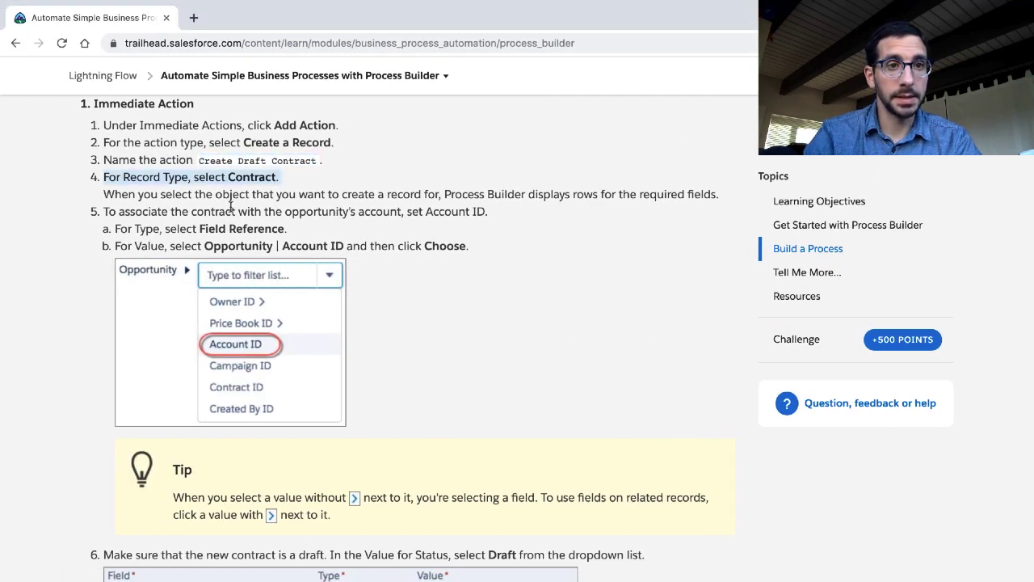
triple_click(222, 194)
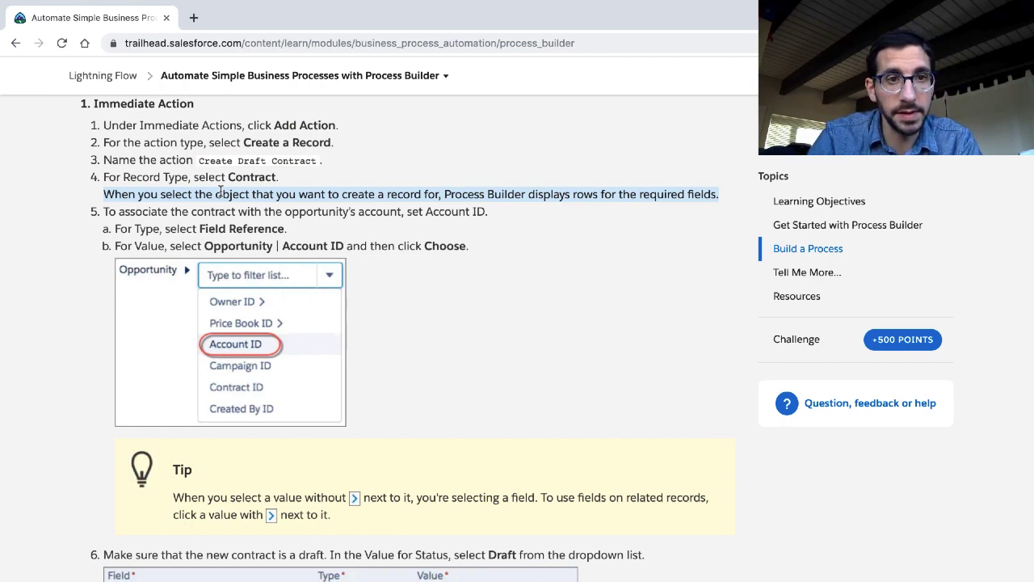
key("ctrl+Right")
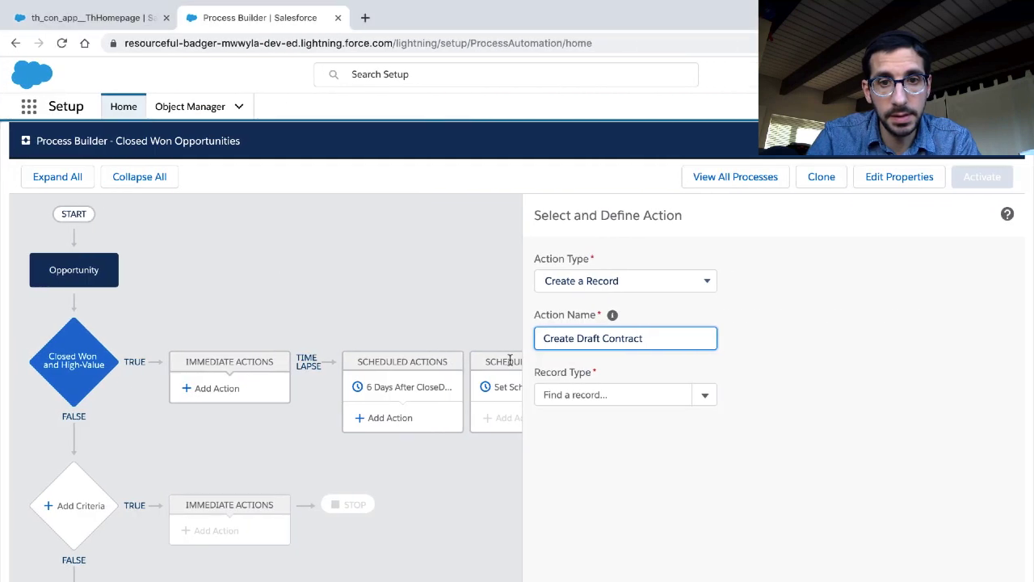
left_click(562, 394)
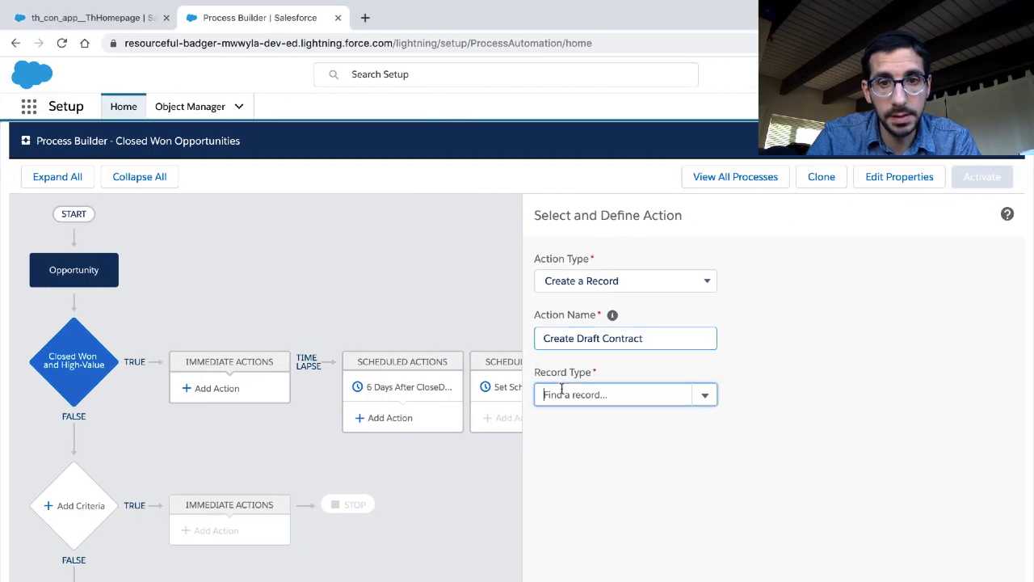
type("con")
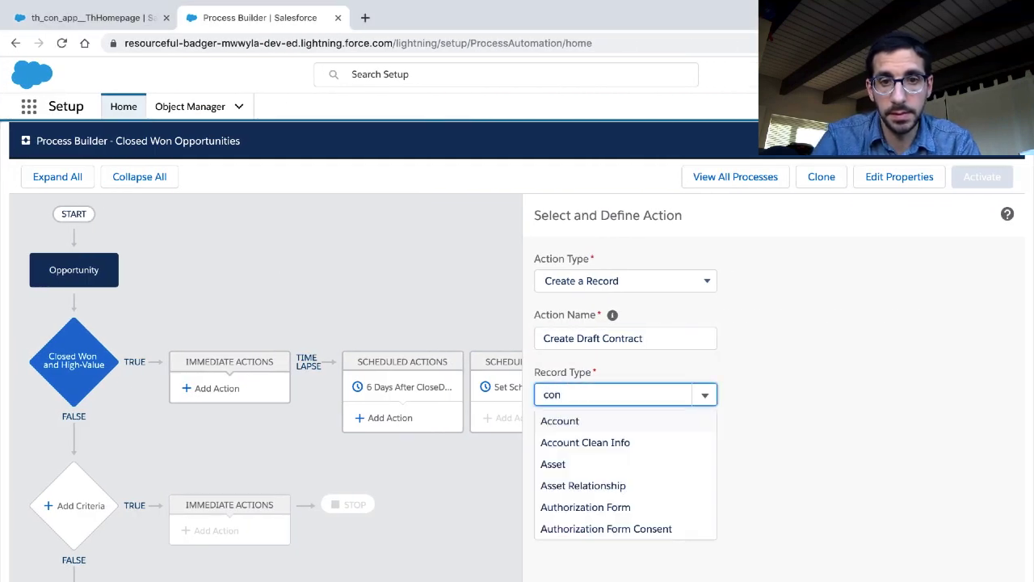
type("tra")
left_click(569, 424)
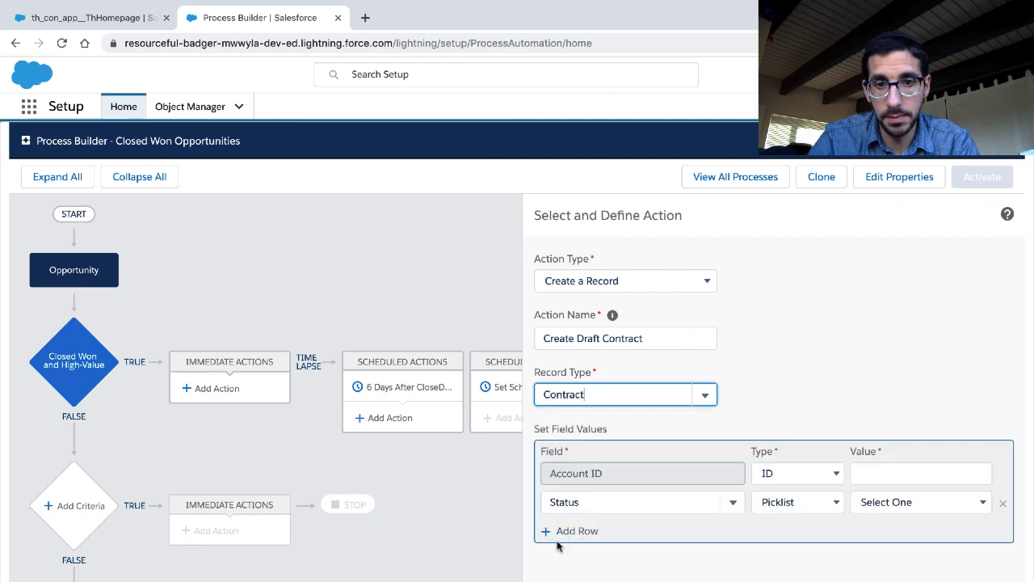
key("ctrl+Left")
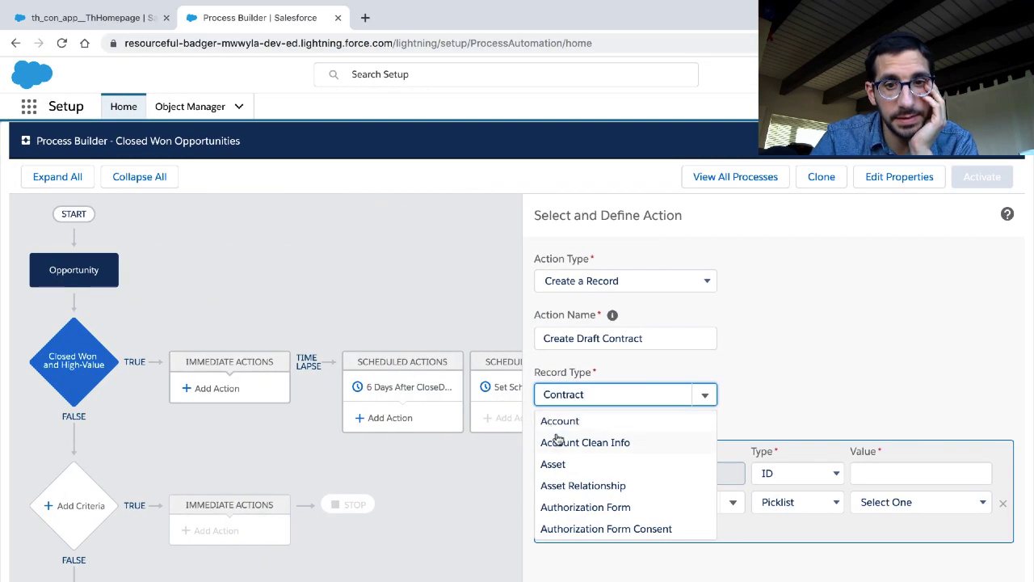
scroll(568, 462, "down", 1)
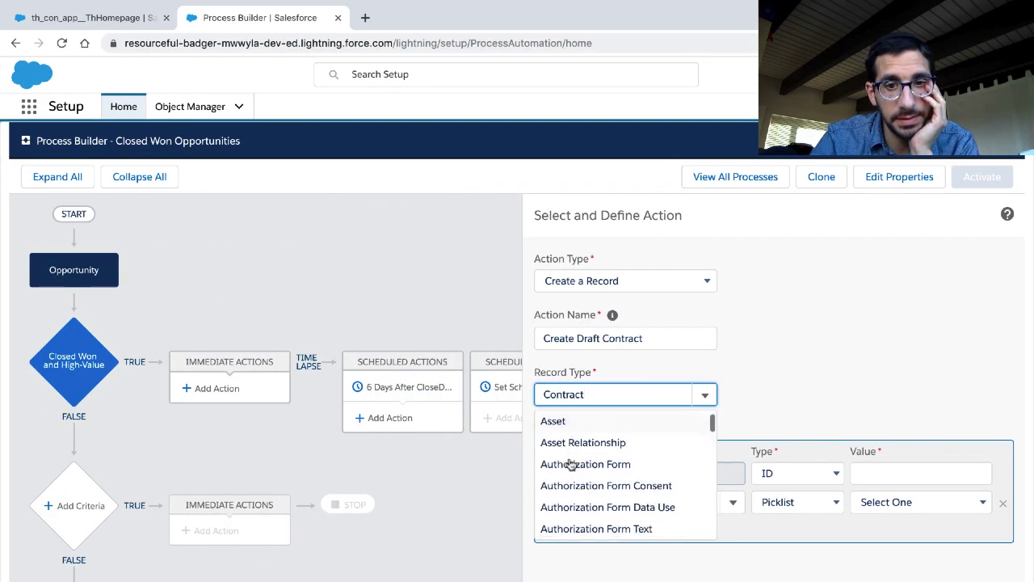
Check the Trailhead instruction for Account ID and set that field's type to Field Reference in the Create Draft Contract action
scroll(570, 464, "down", 1)
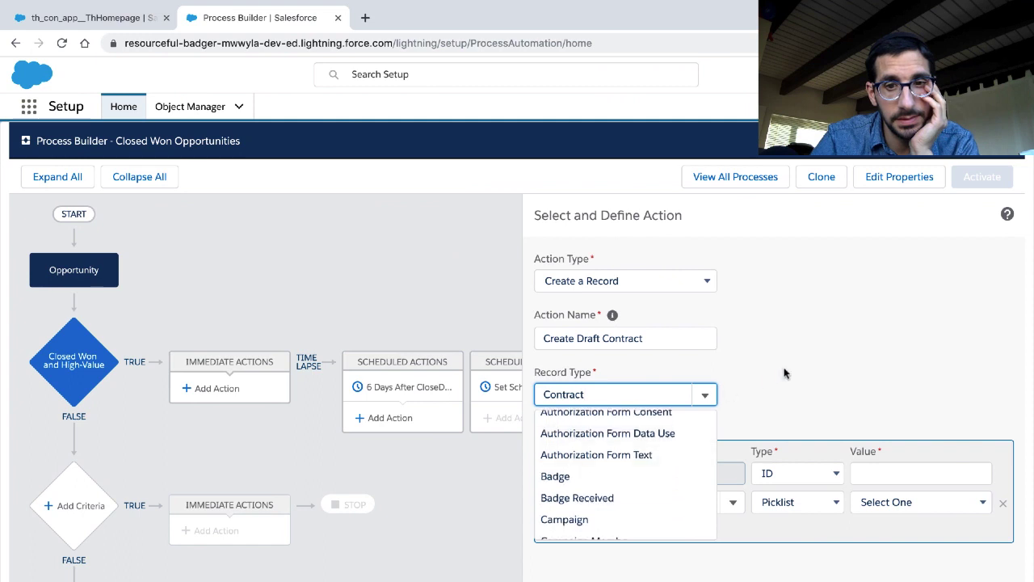
left_click(753, 397)
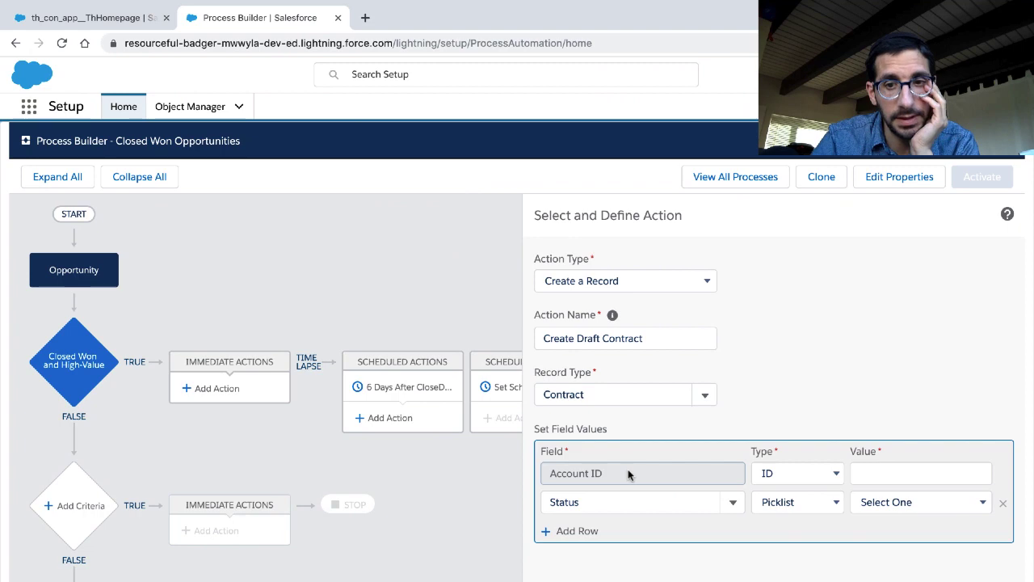
key("ctrl+Left")
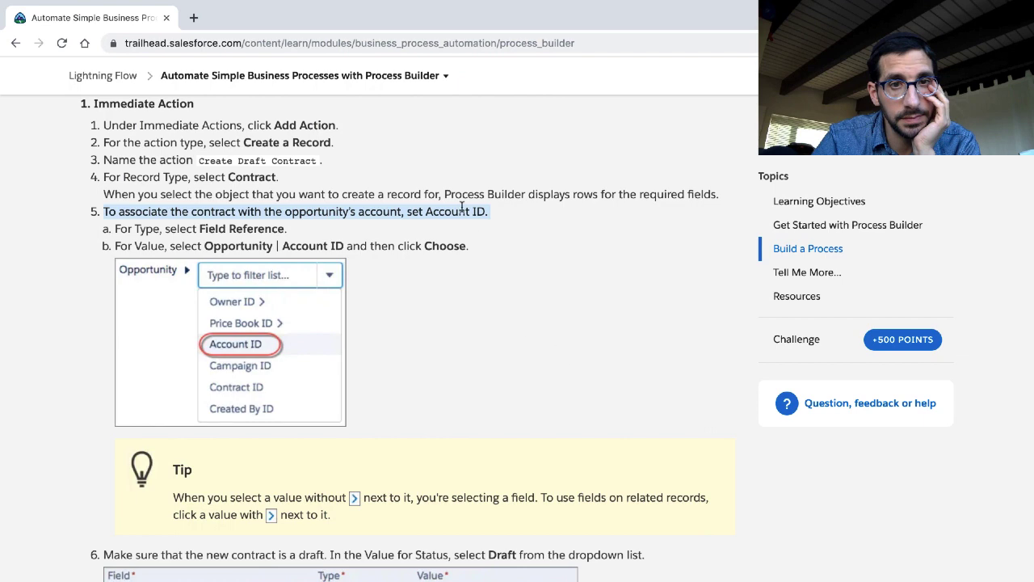
triple_click(257, 224)
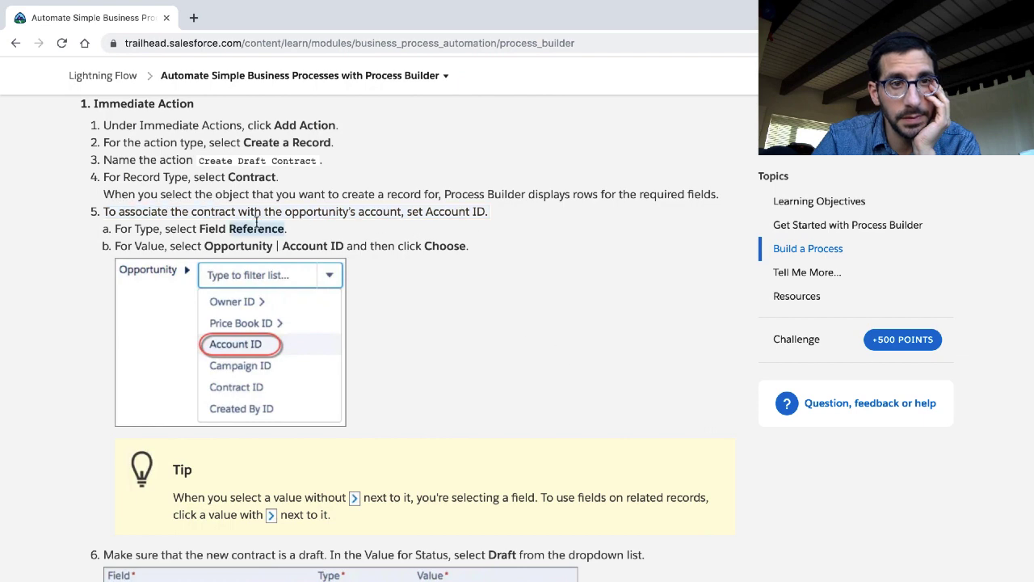
key("ctrl+Right")
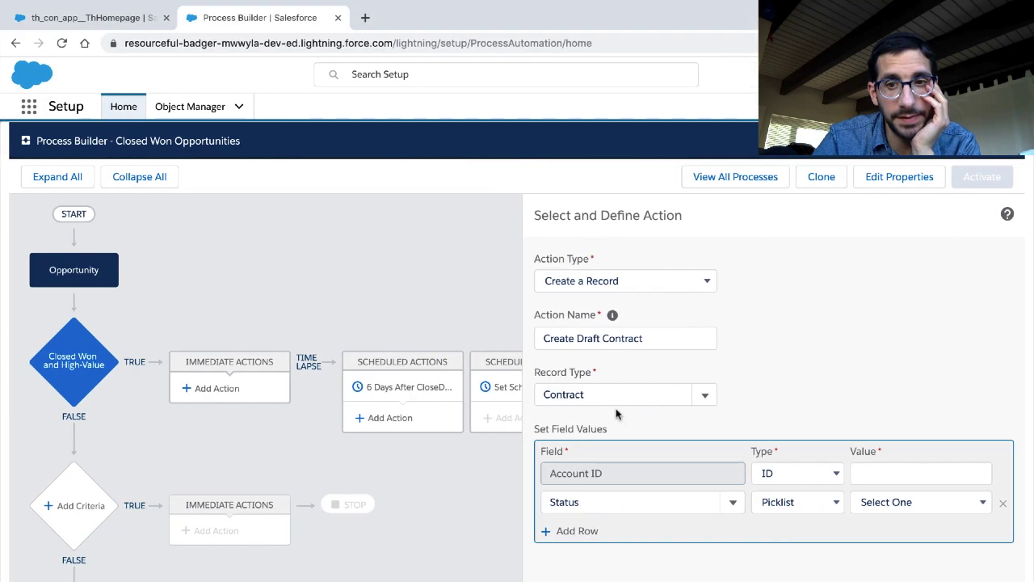
left_click(820, 467)
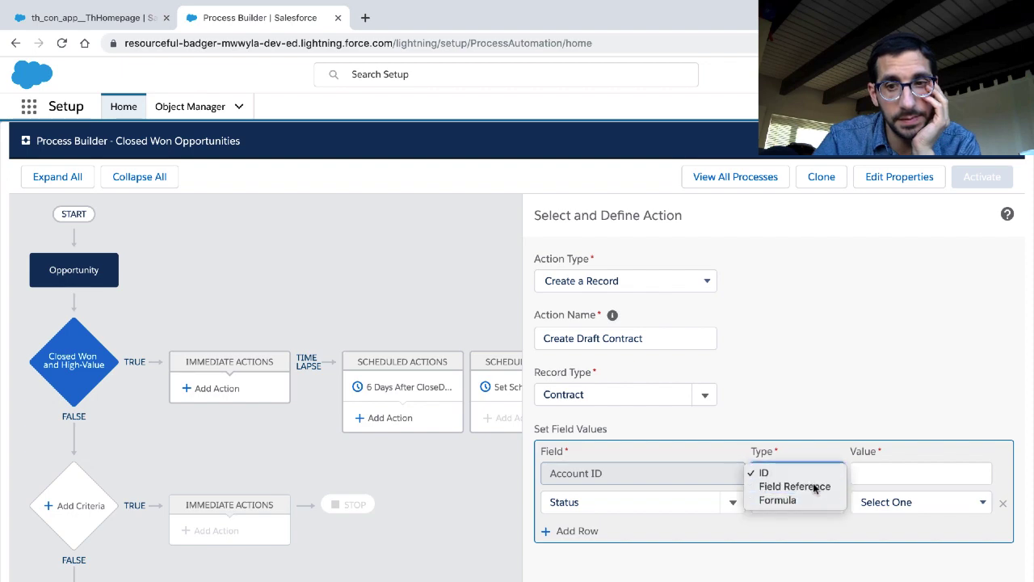
left_click(813, 485)
Set the Account ID value to the Opportunity's own Account ID field, not the related-record entry
key("ctrl+Left")
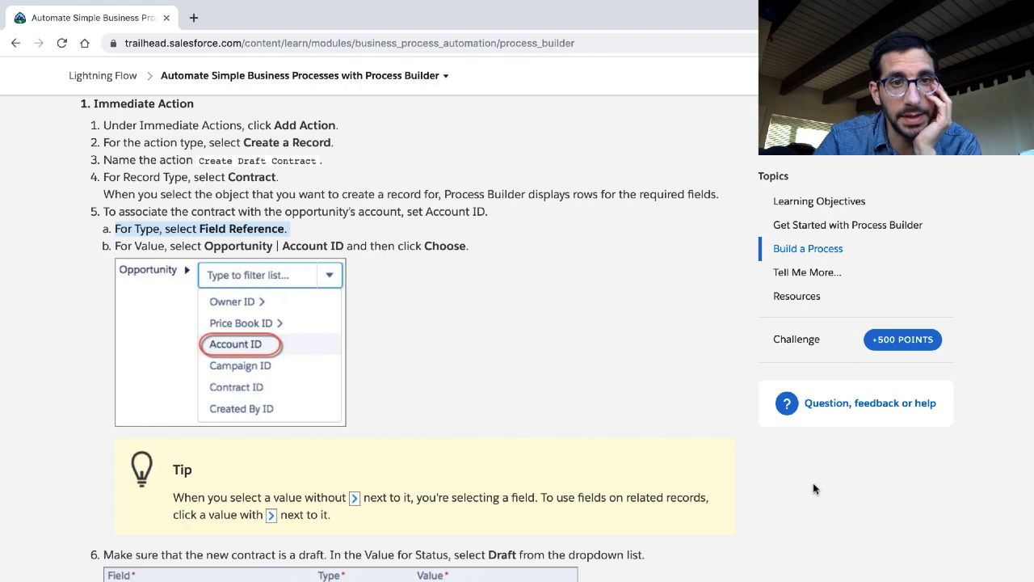
key("ctrl+Right")
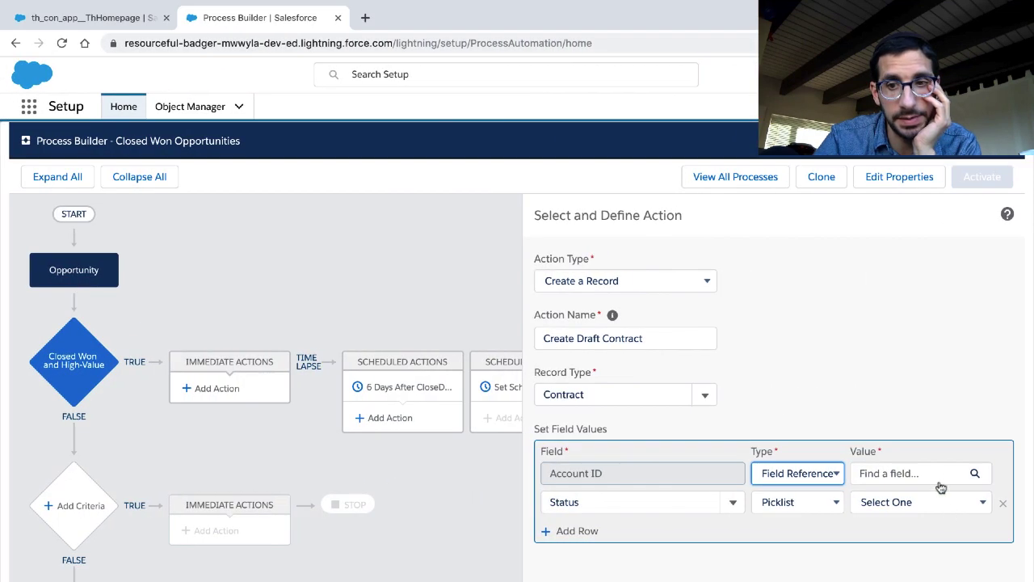
left_click(935, 474)
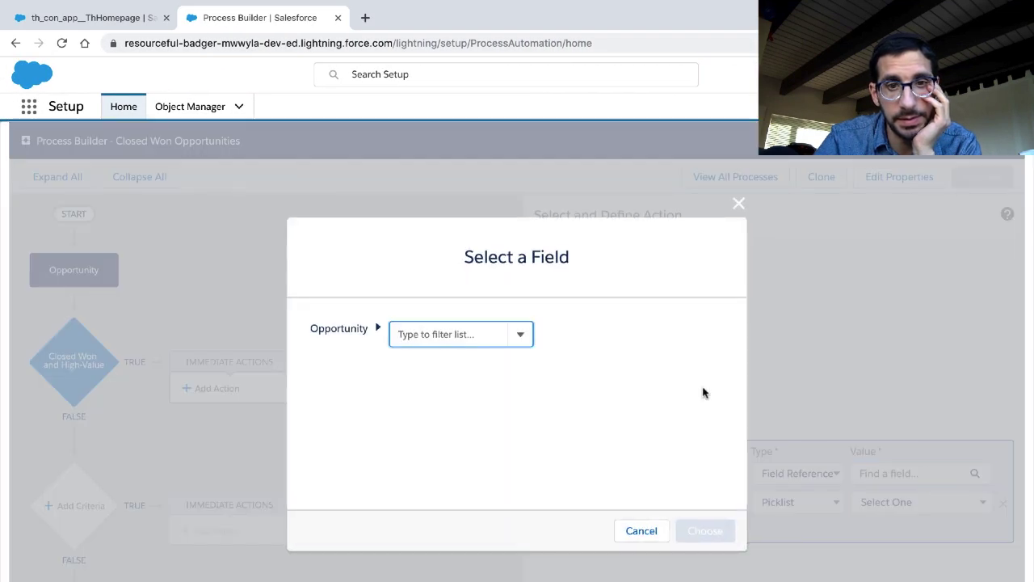
type("account id")
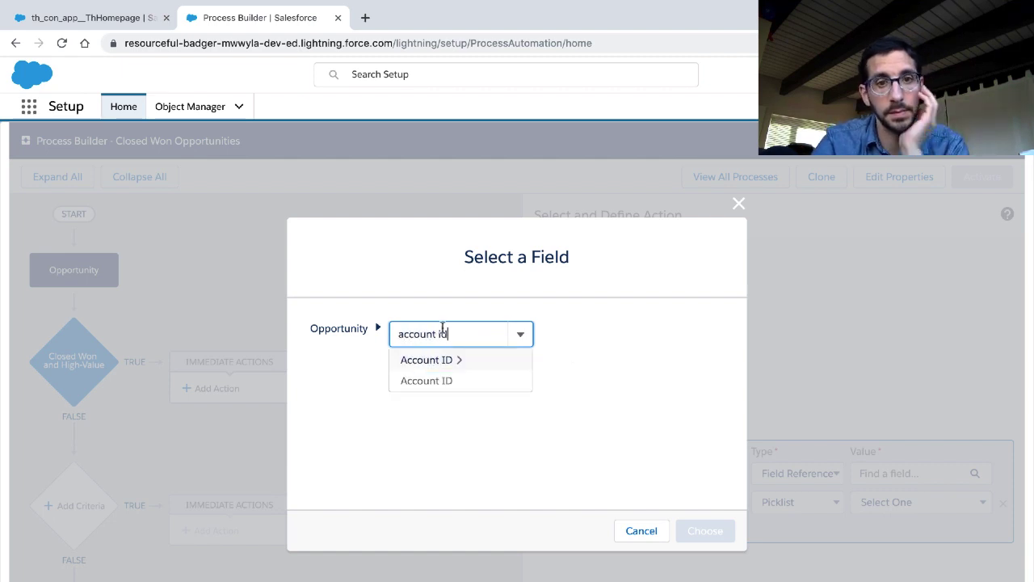
left_click(435, 383)
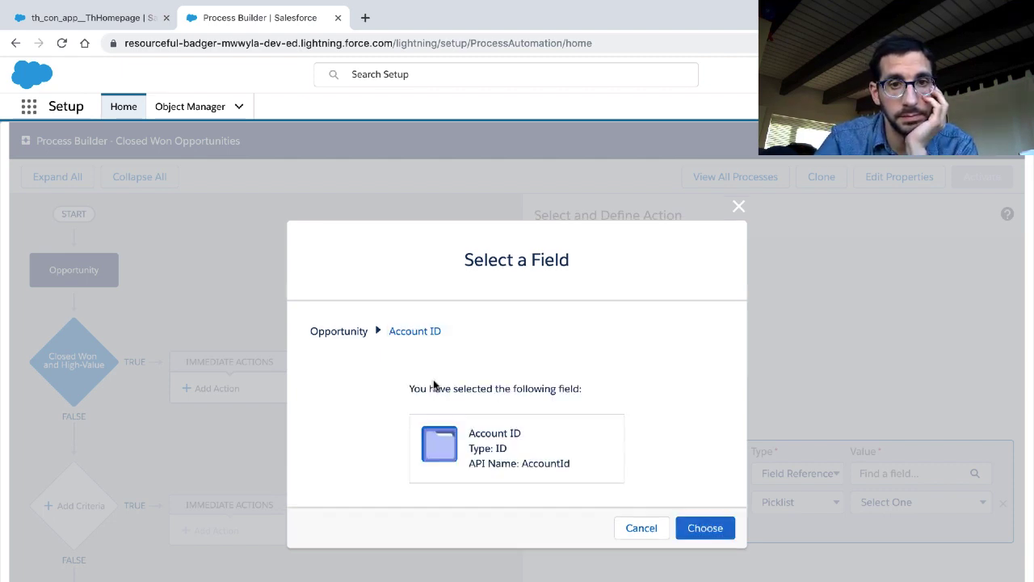
key("ctrl+Left")
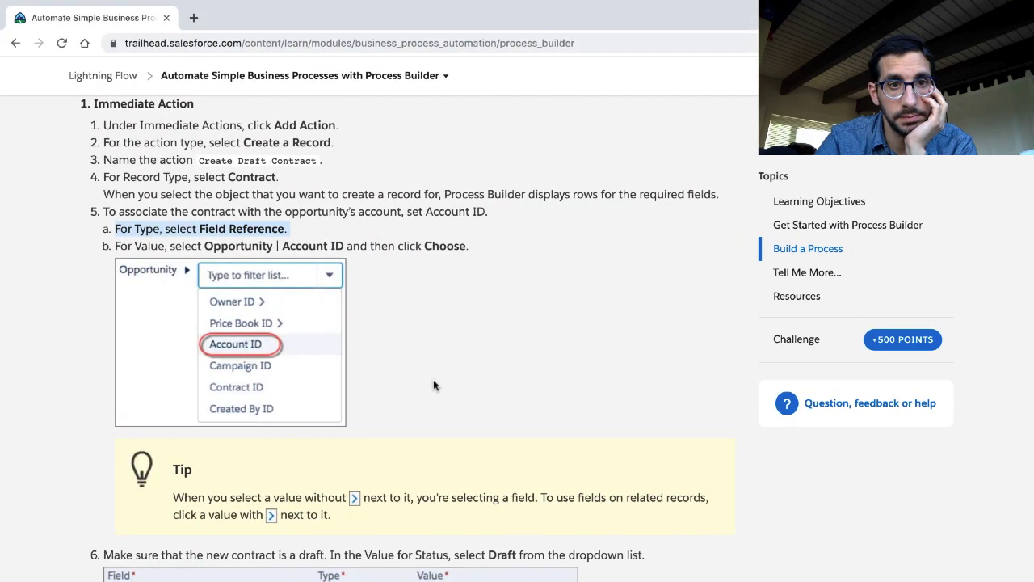
key("ctrl+Right")
left_click(427, 331)
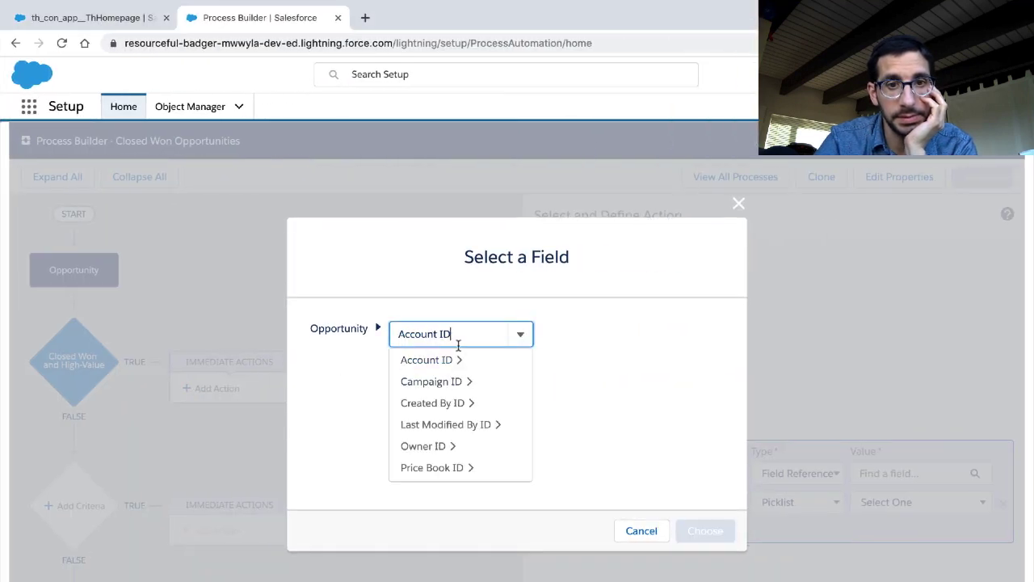
key("BackSpace")
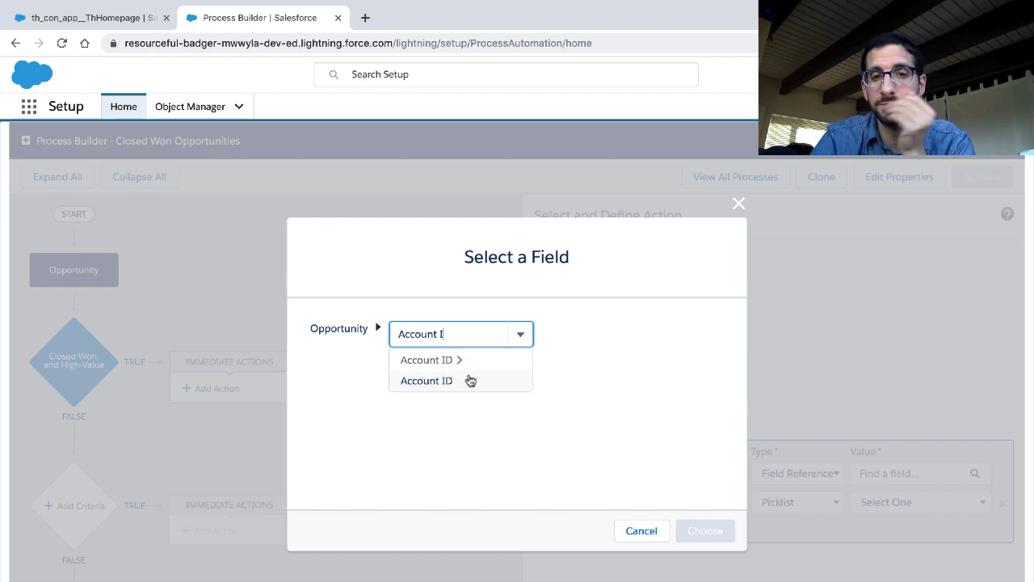
left_click(470, 380)
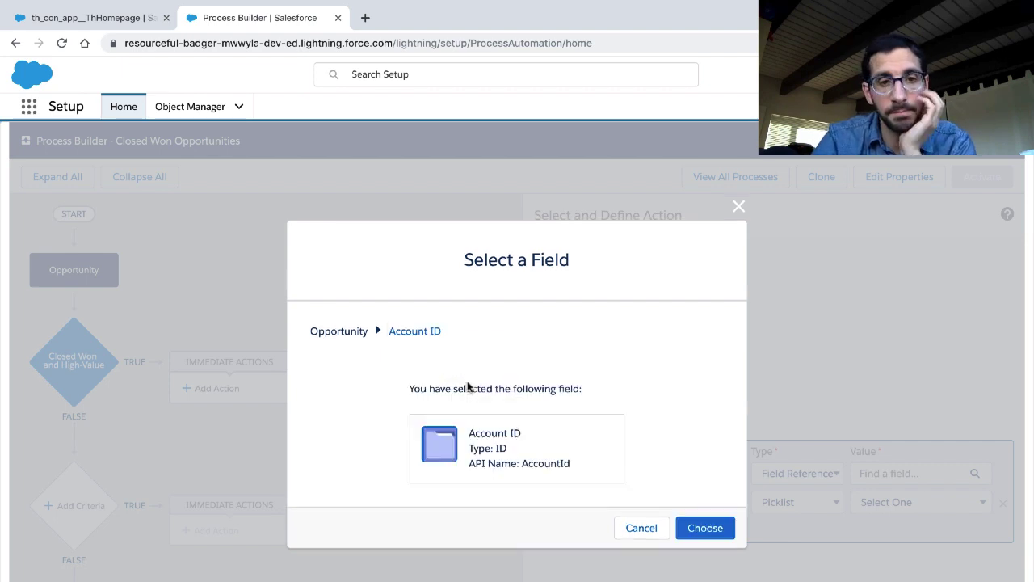
left_click(703, 528)
Read the Trailhead tip on selecting a field versus fields on related records, and the instruction on the contract's status
key("ctrl+Left")
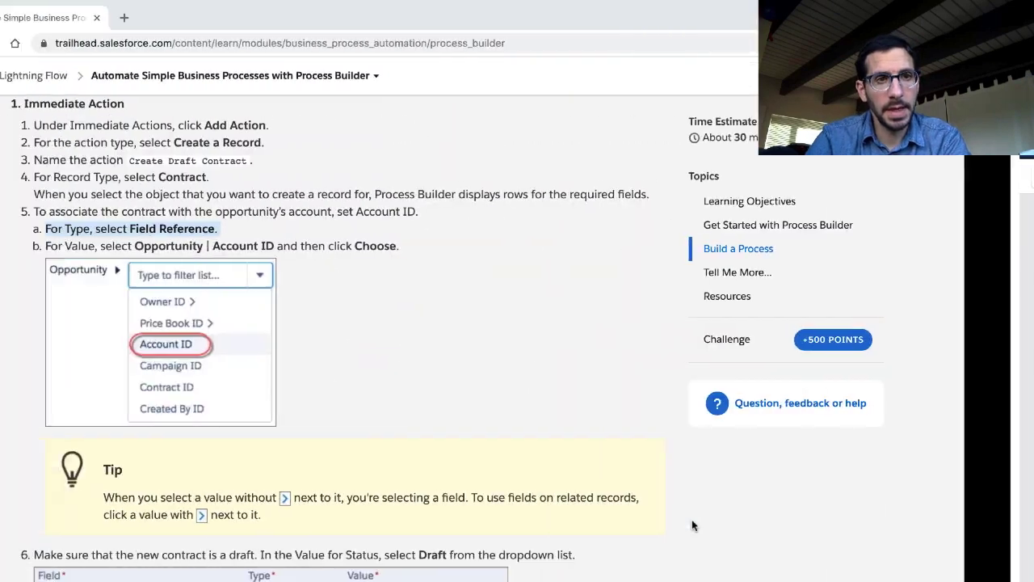
scroll(463, 404, "down", 1)
scroll(463, 404, "down", 3)
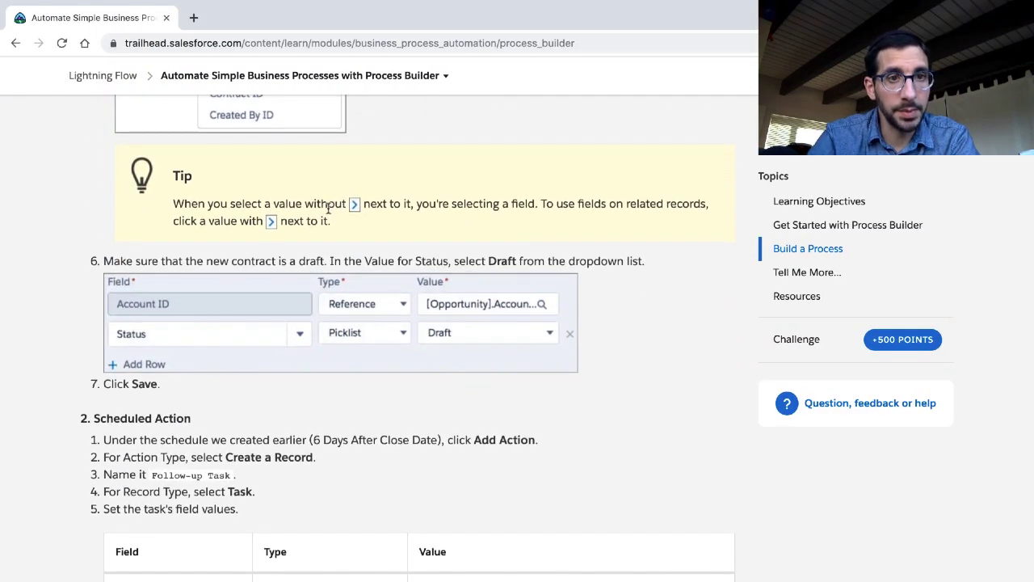
triple_click(260, 205)
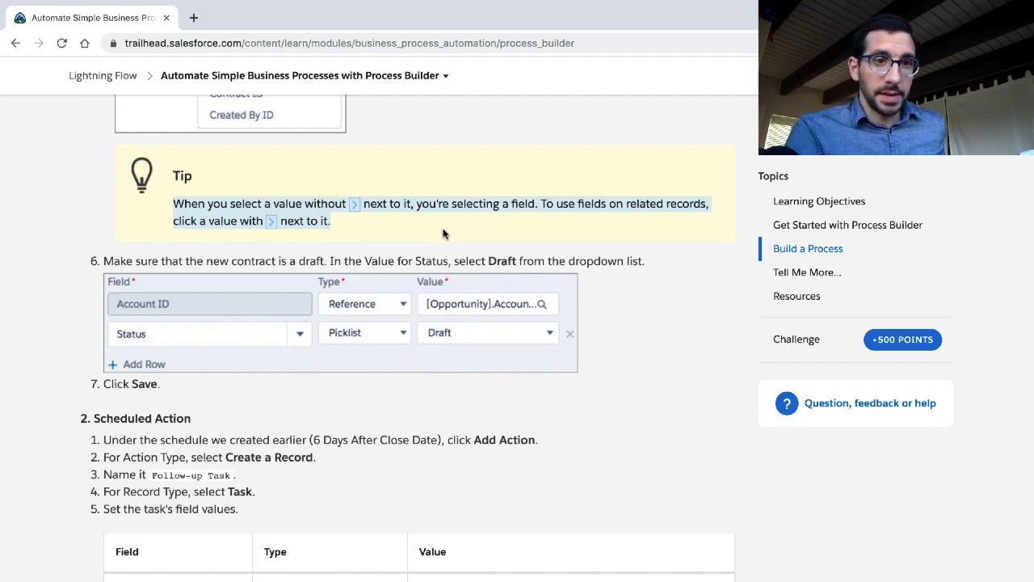
scroll(443, 234, "up", 3)
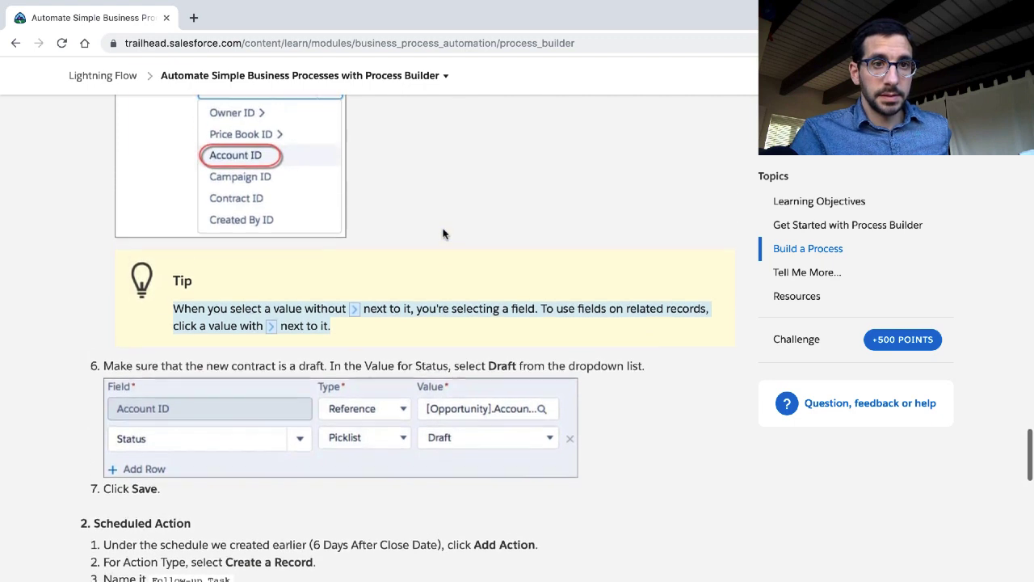
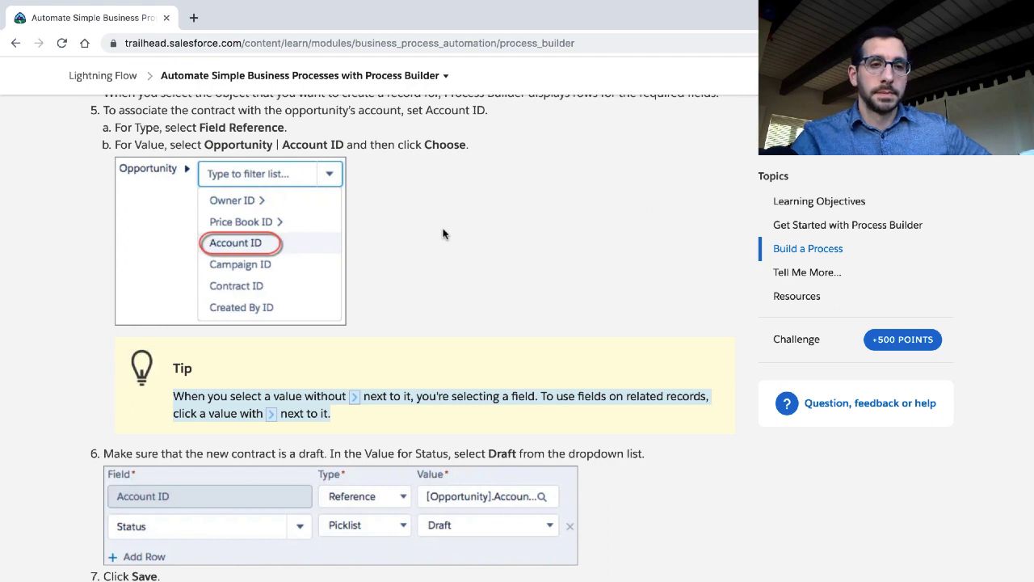
scroll(417, 291, "down", 2)
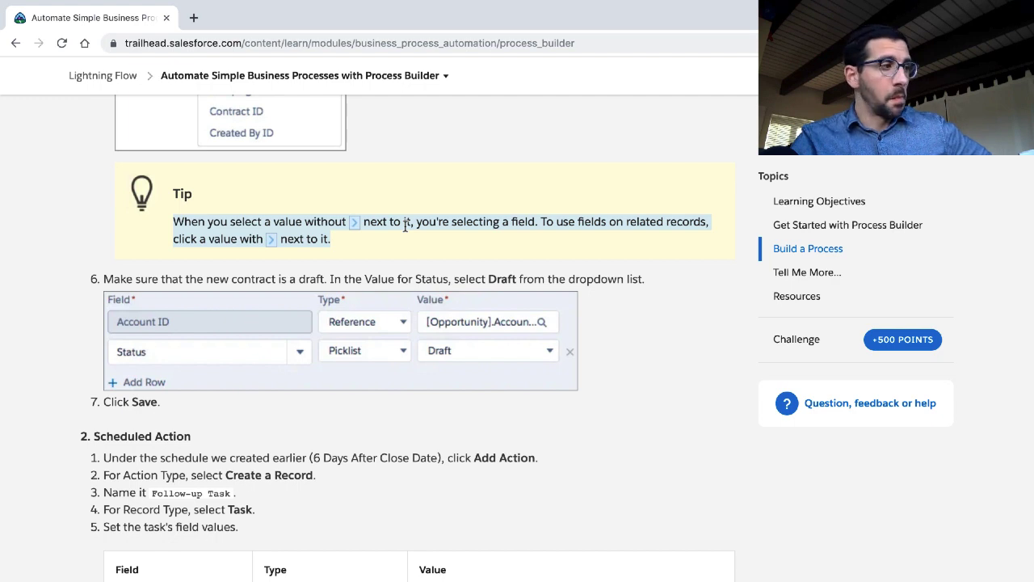
scroll(405, 226, "down", 1)
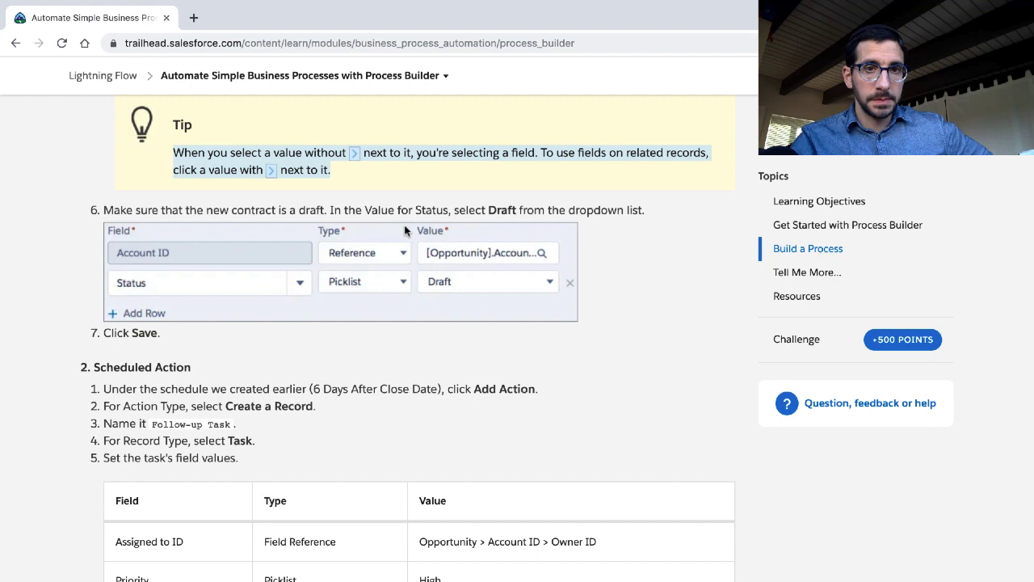
scroll(405, 231, "down", 1)
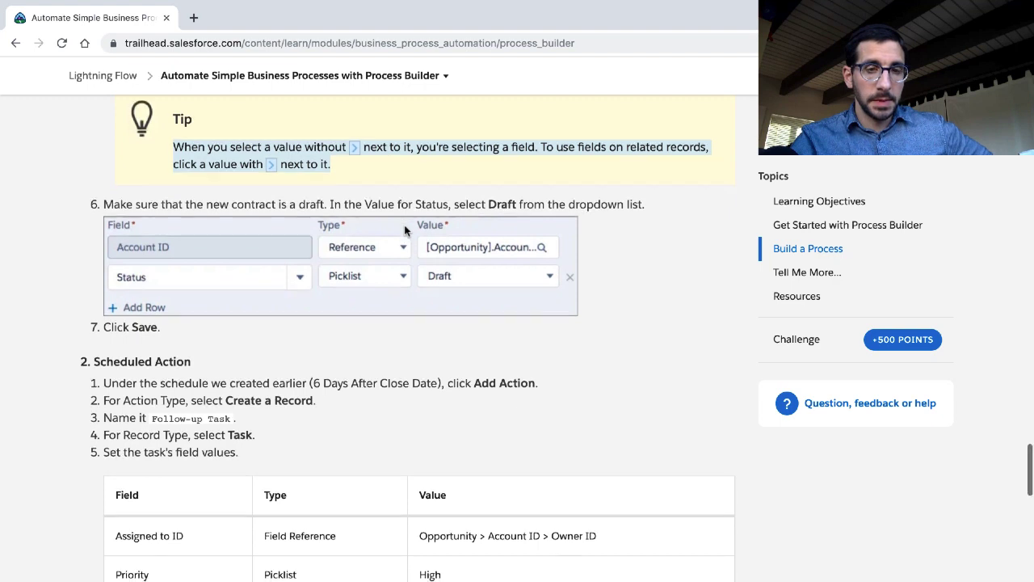
left_click(549, 131)
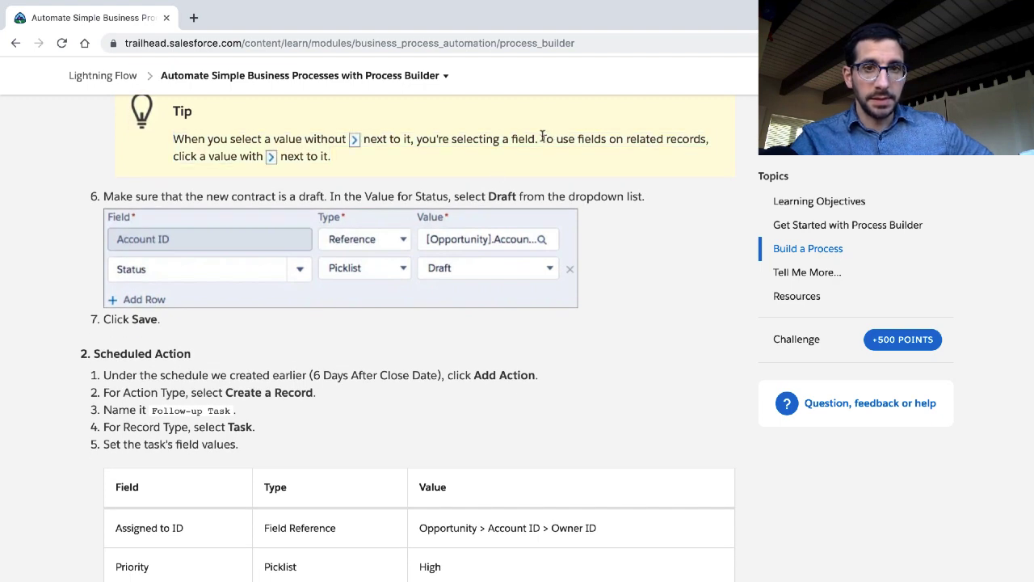
left_click_drag(542, 136, 548, 157)
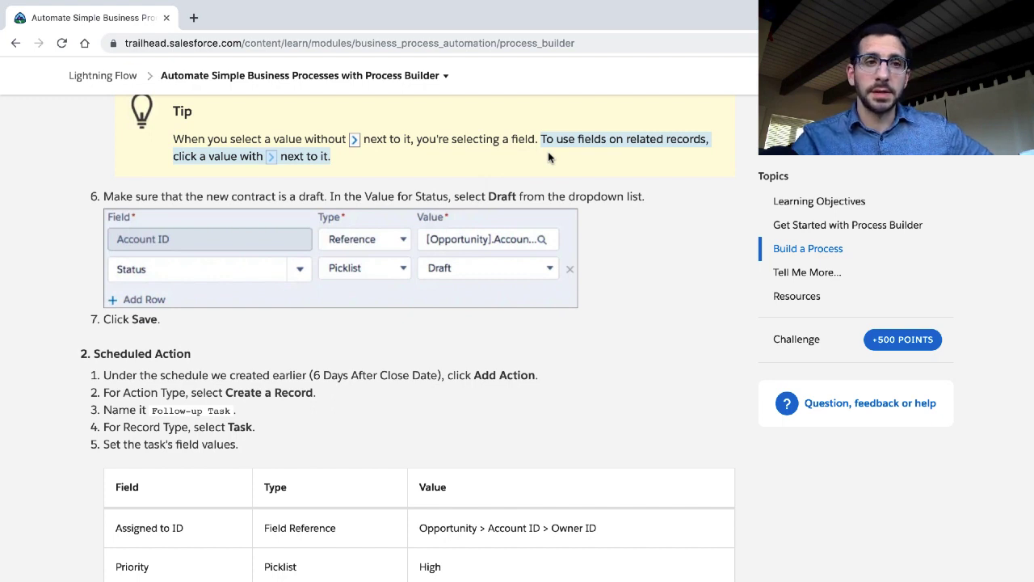
scroll(547, 157, "down", 2)
triple_click(526, 173)
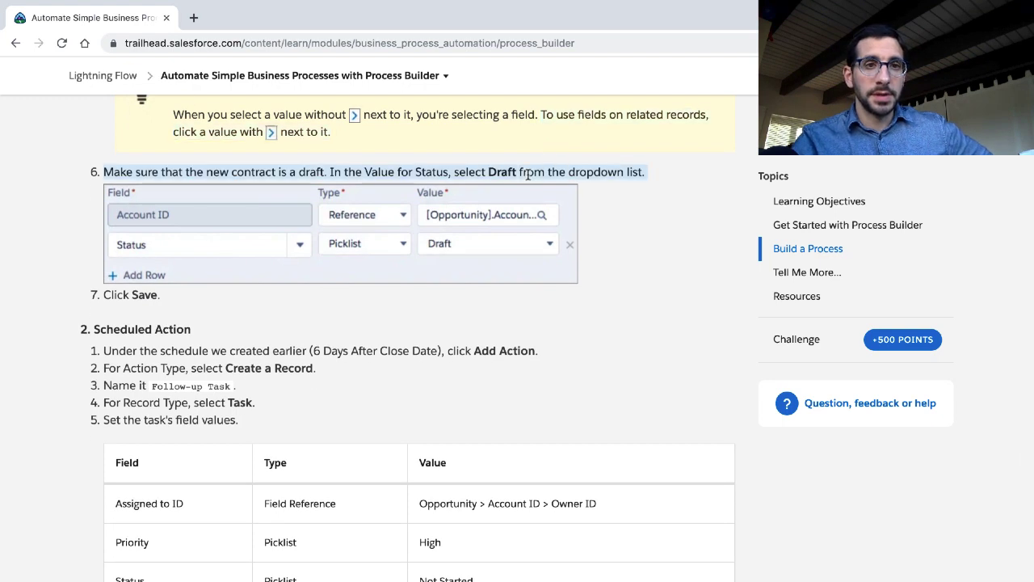
scroll(527, 173, "down", 1)
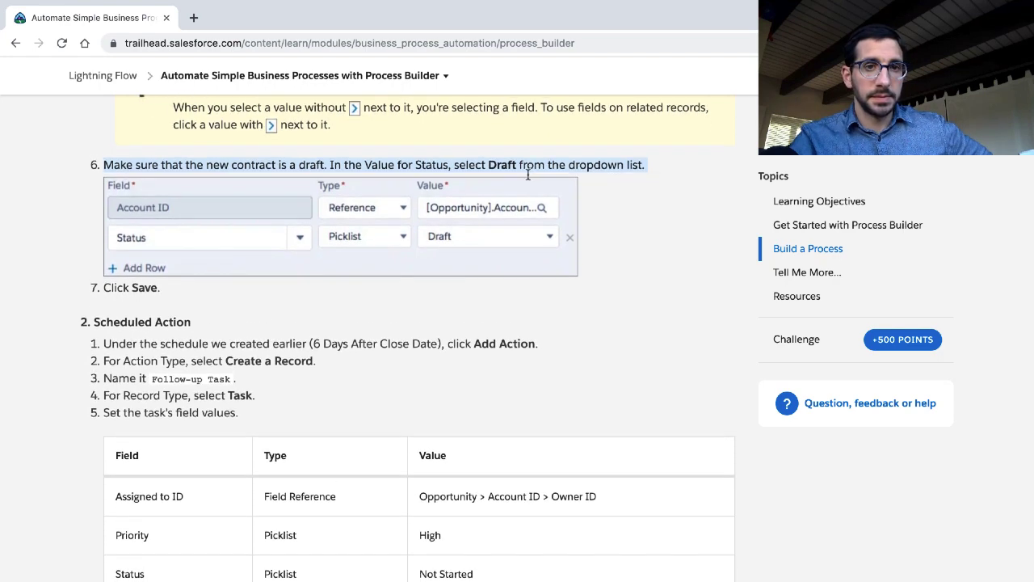
scroll(529, 179, "up", 2)
left_click_drag(332, 172, 348, 143)
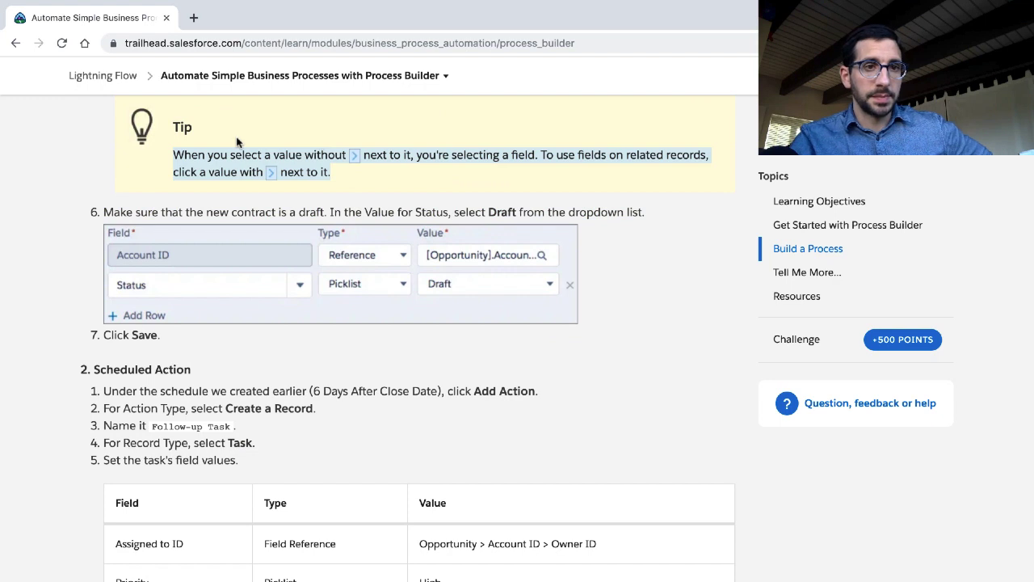
Following instruction 6 in the guide, set the contract's Status to Draft and save the Create Draft Contract action
left_click(238, 224)
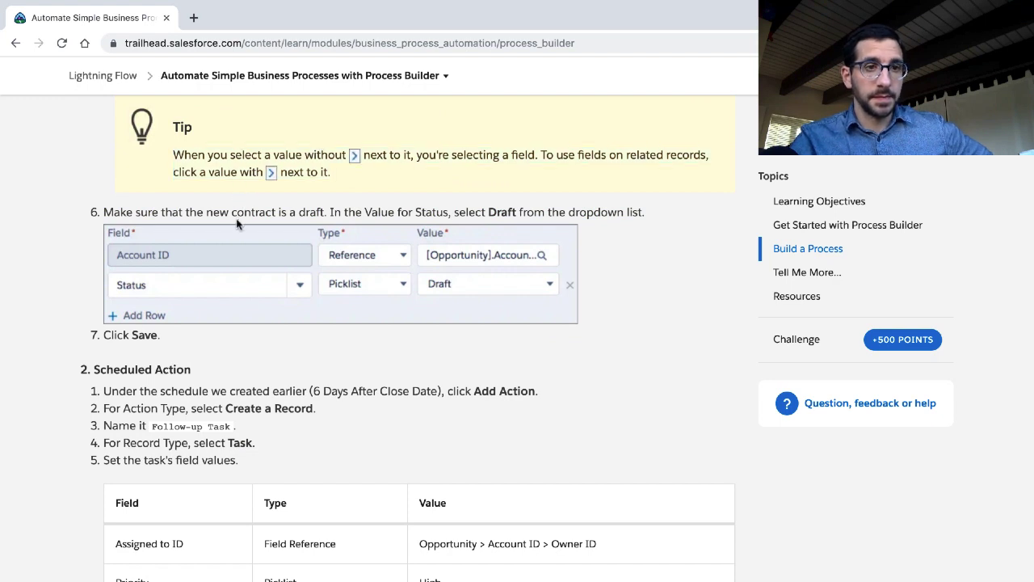
triple_click(238, 209)
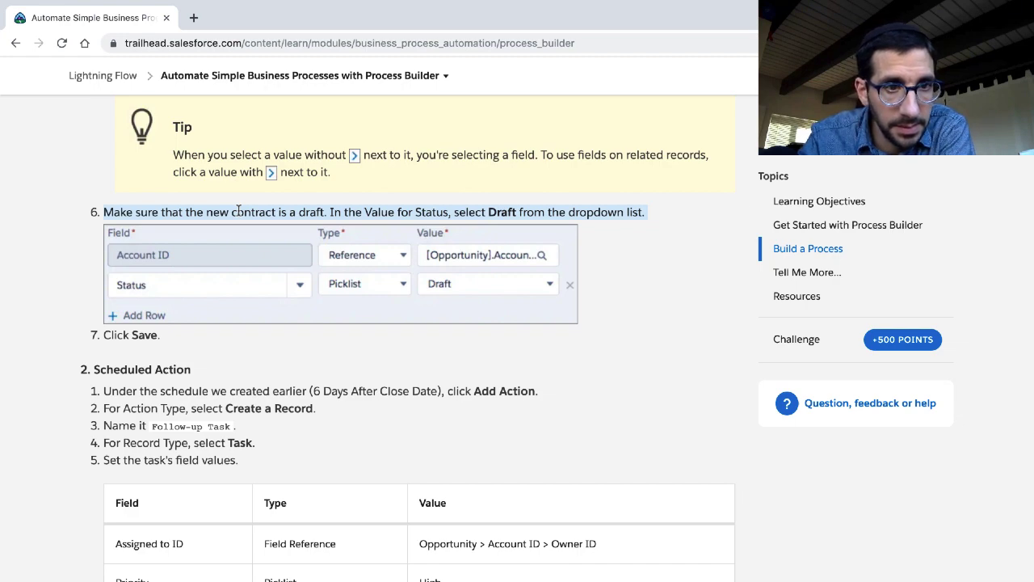
key("ctrl+Right")
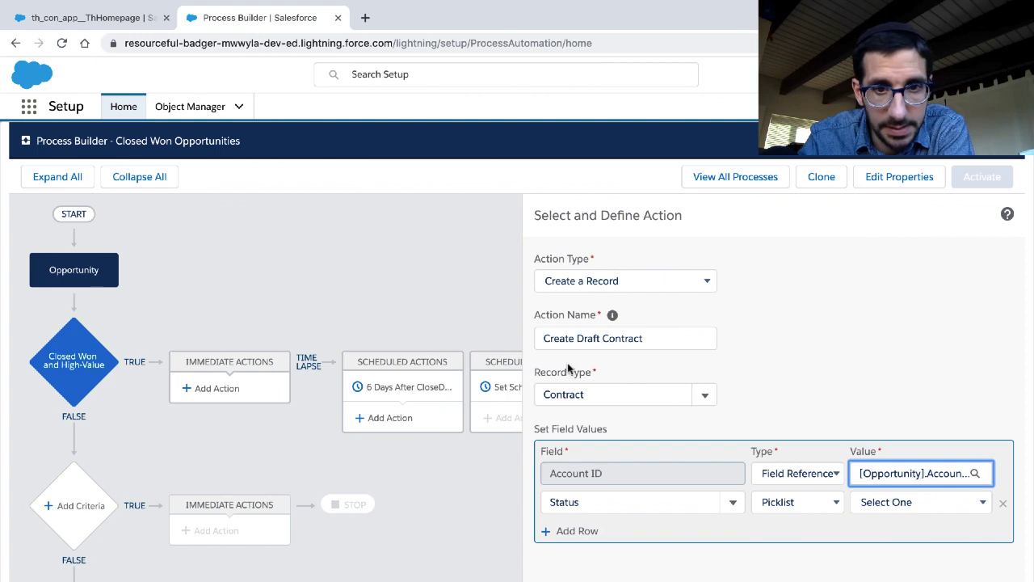
left_click(877, 503)
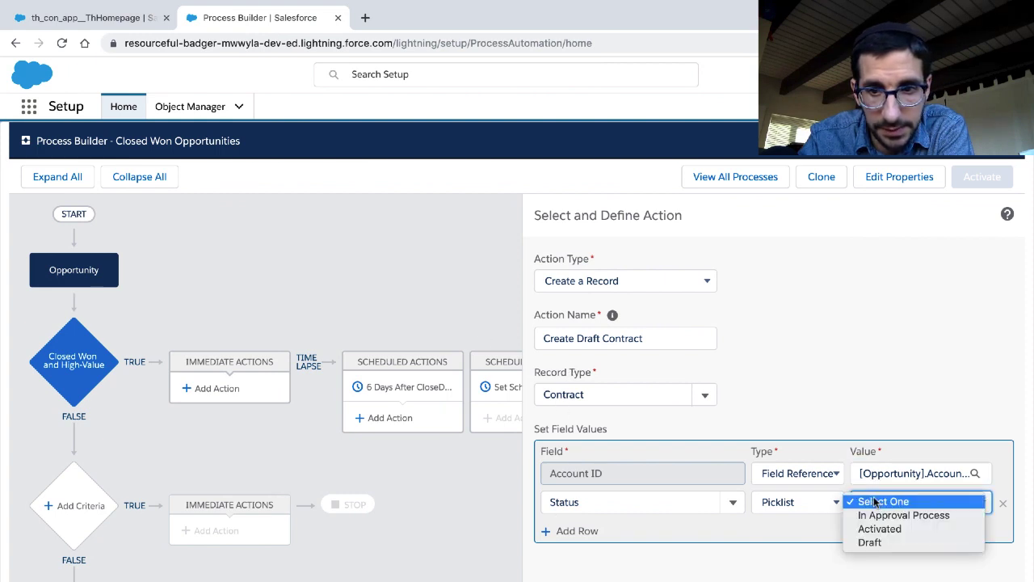
left_click(870, 542)
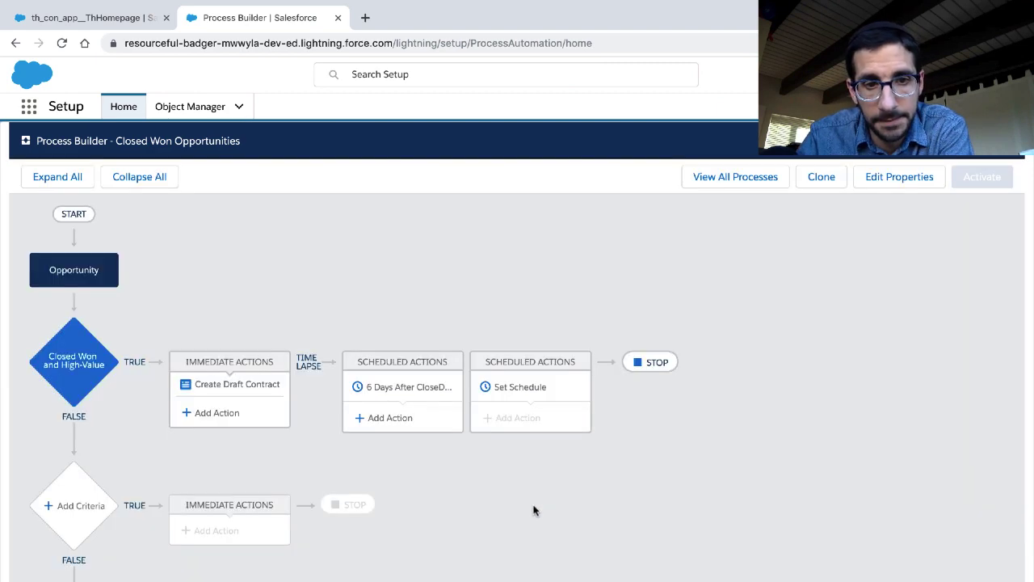
Review the Trailhead instructions for the scheduled Follow-up Task action, including its table of field values
key("ctrl+Left")
scroll(472, 373, "down", 5)
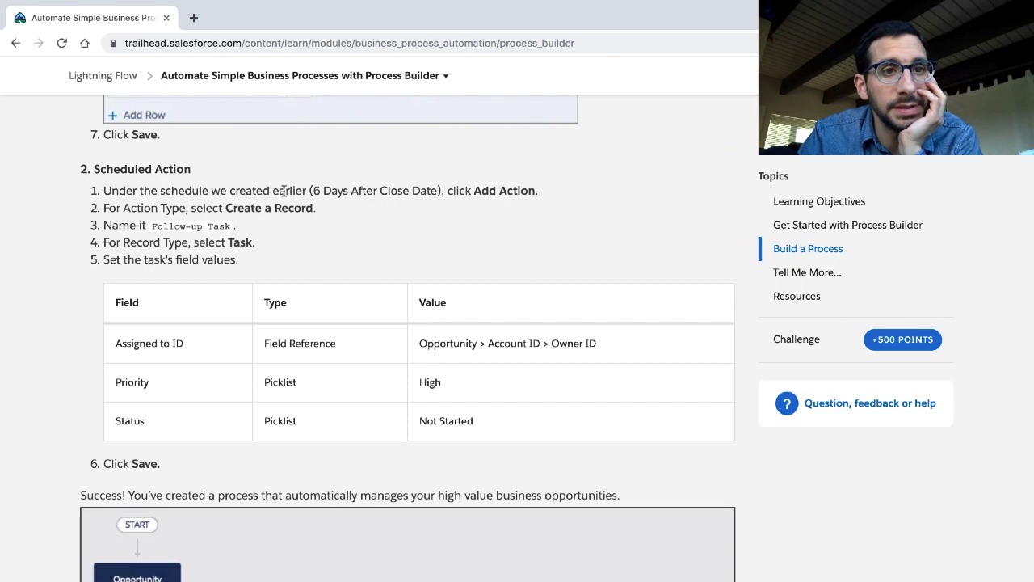
scroll(316, 191, "down", 1)
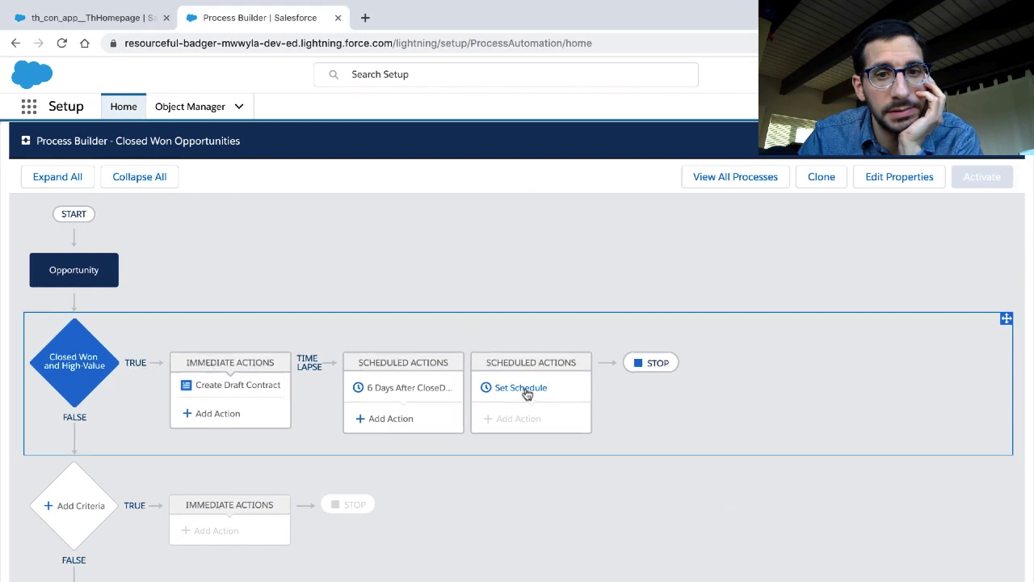
Add a Create a Record action under the schedule set for 6 days after the close date
left_click(399, 419)
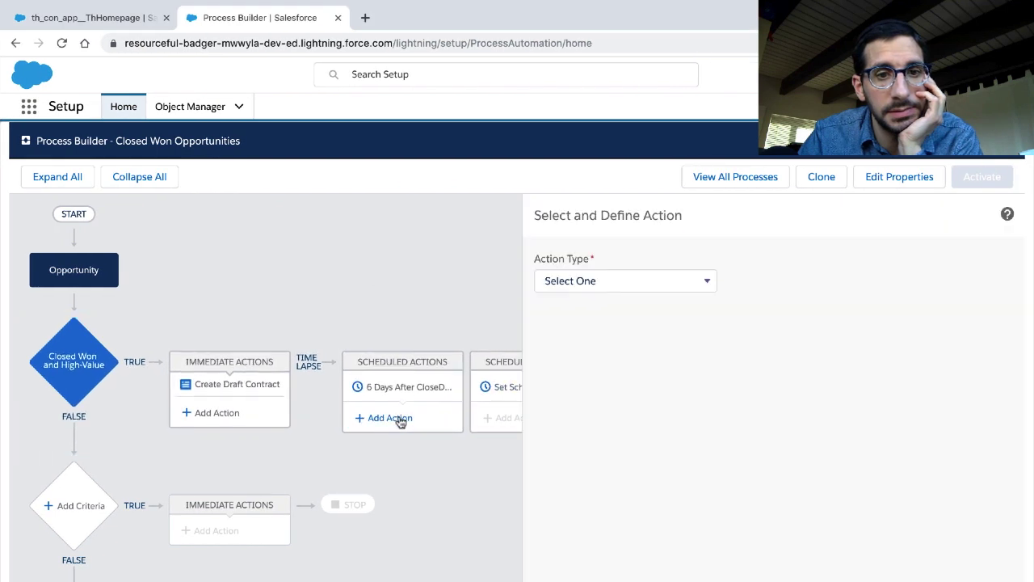
key("ctrl+Left")
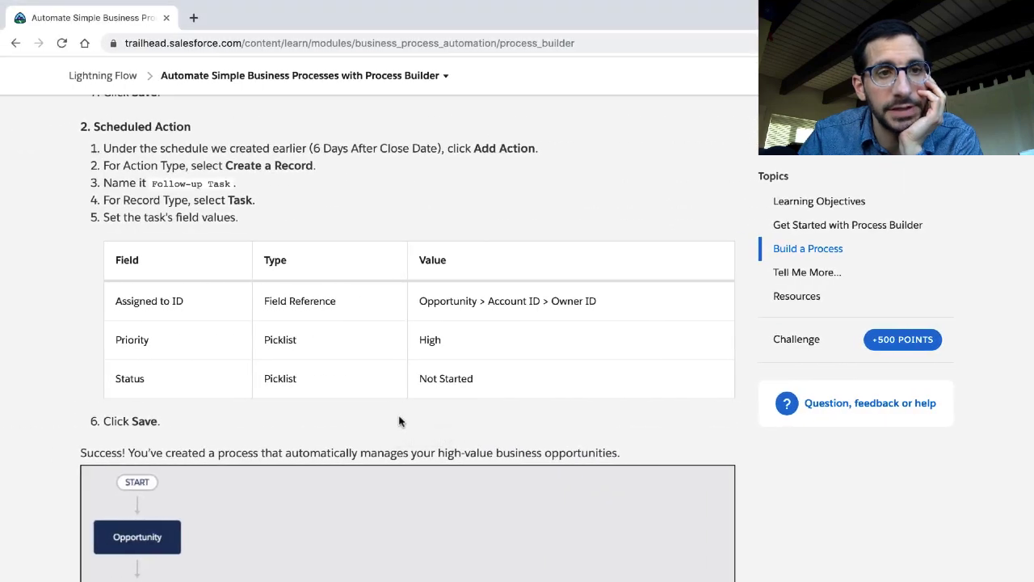
key("ctrl+Right")
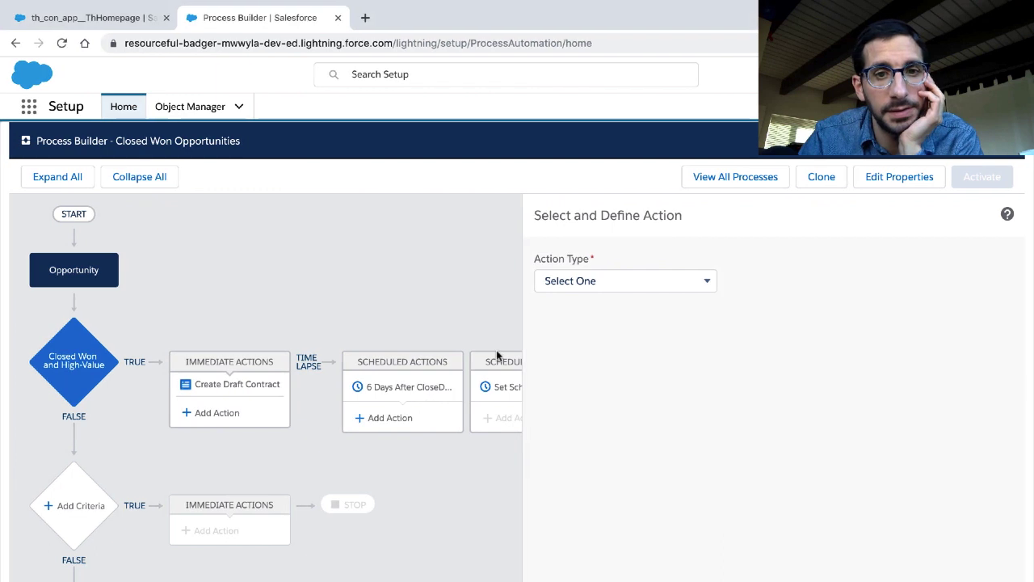
left_click(579, 284)
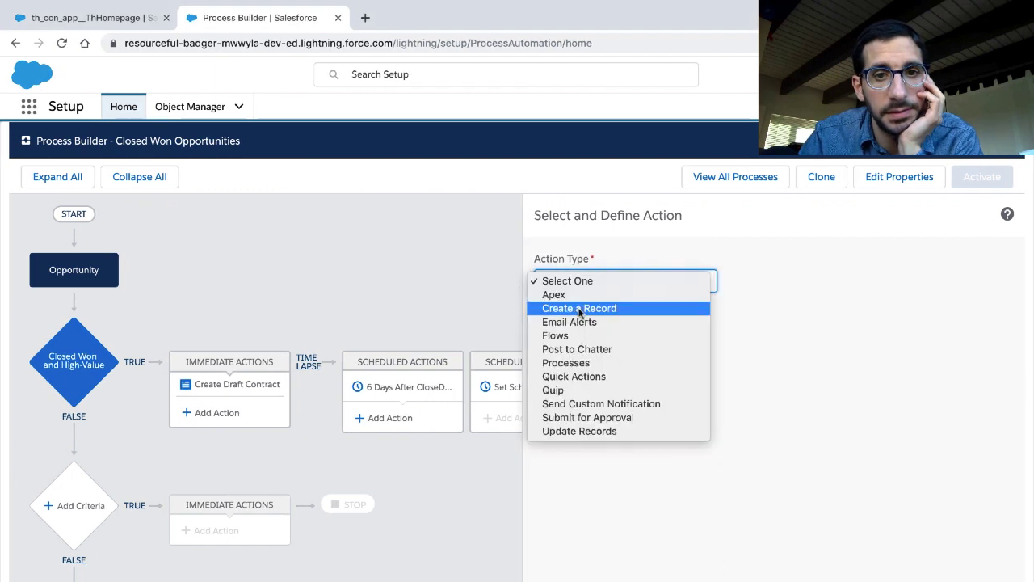
left_click(578, 310)
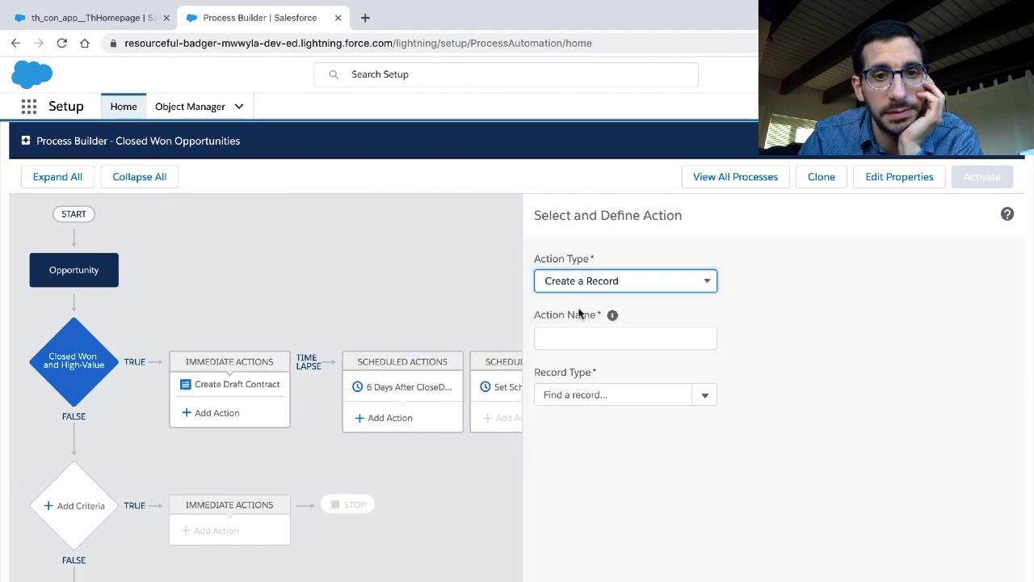
Name the scheduled action Follow-up Task, as given in the Trailhead guide, and set its record type to Task
key("ctrl+Left")
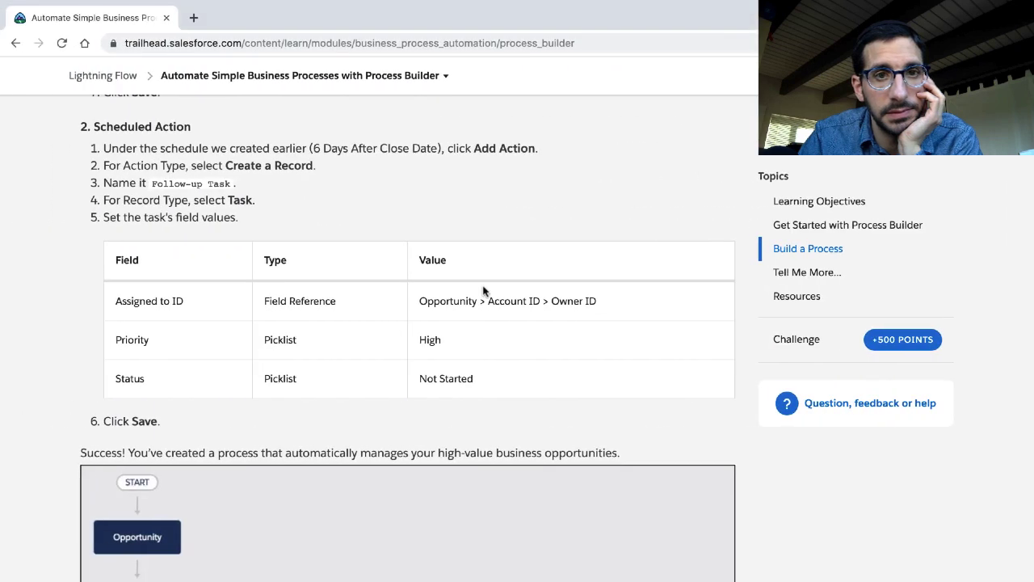
key("ctrl+Right")
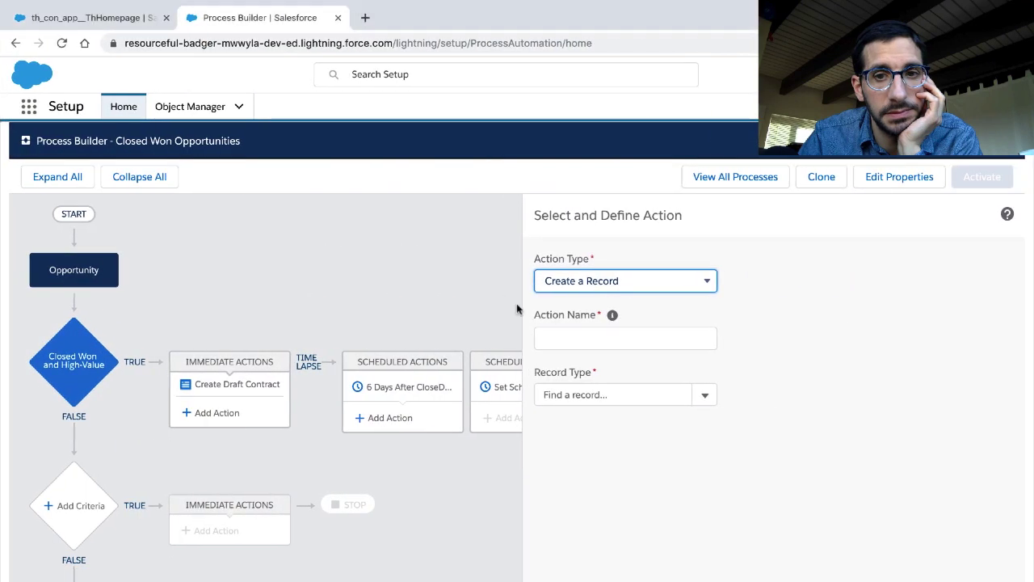
key("ctrl+Left")
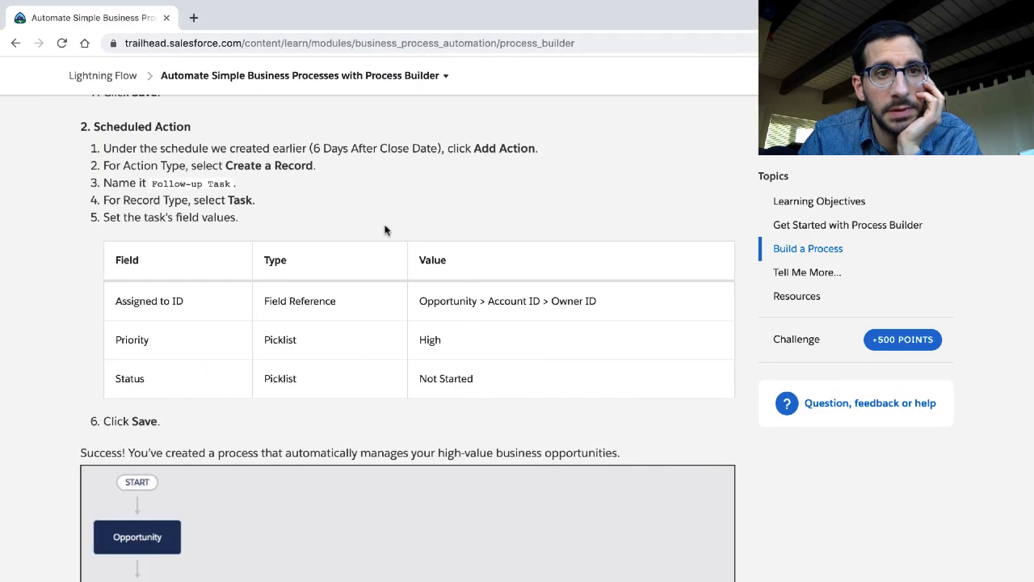
left_click_drag(232, 184, 152, 184)
key("super+c")
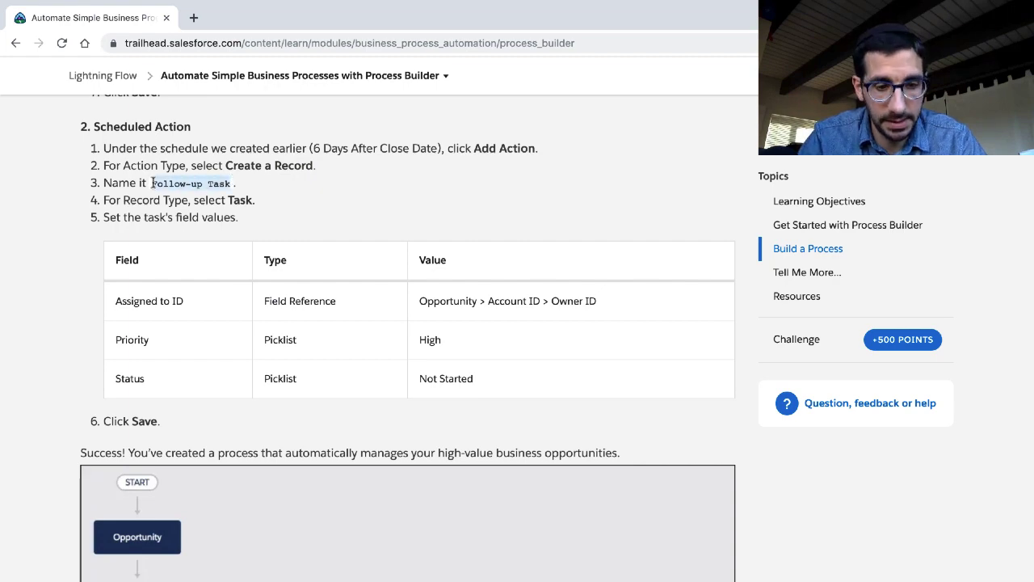
key("ctrl+Right")
left_click(540, 338)
key("super+v")
left_click(624, 393)
type("task")
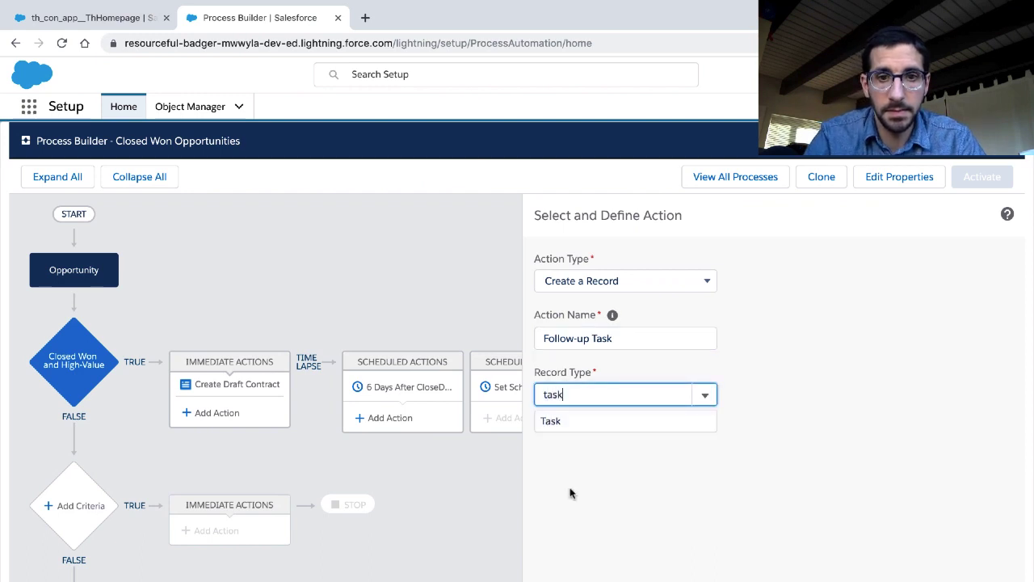
left_click(567, 424)
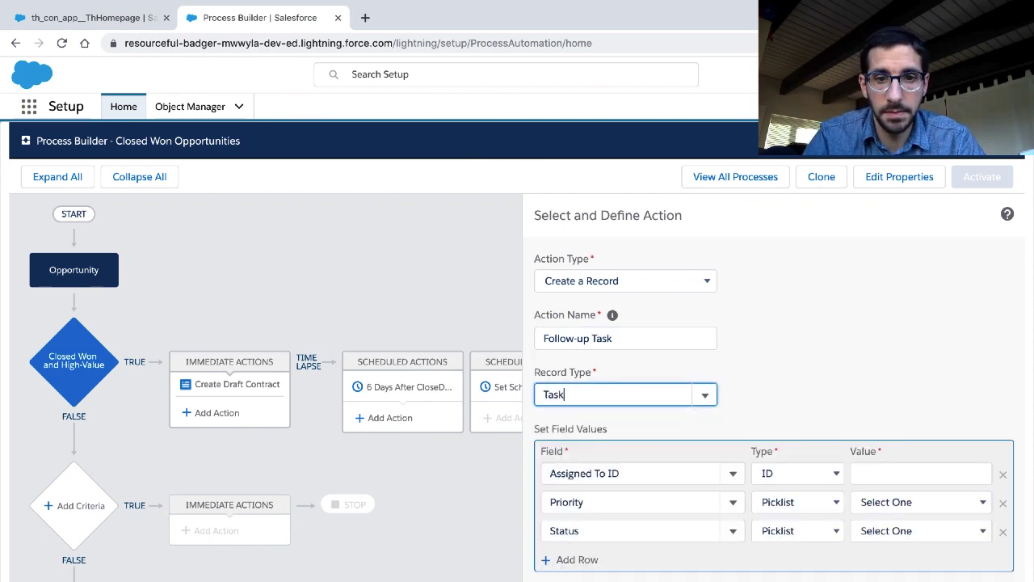
Following the guide's field table, set the value type of the task's Assigned To ID to Field Reference
key("ctrl+Left")
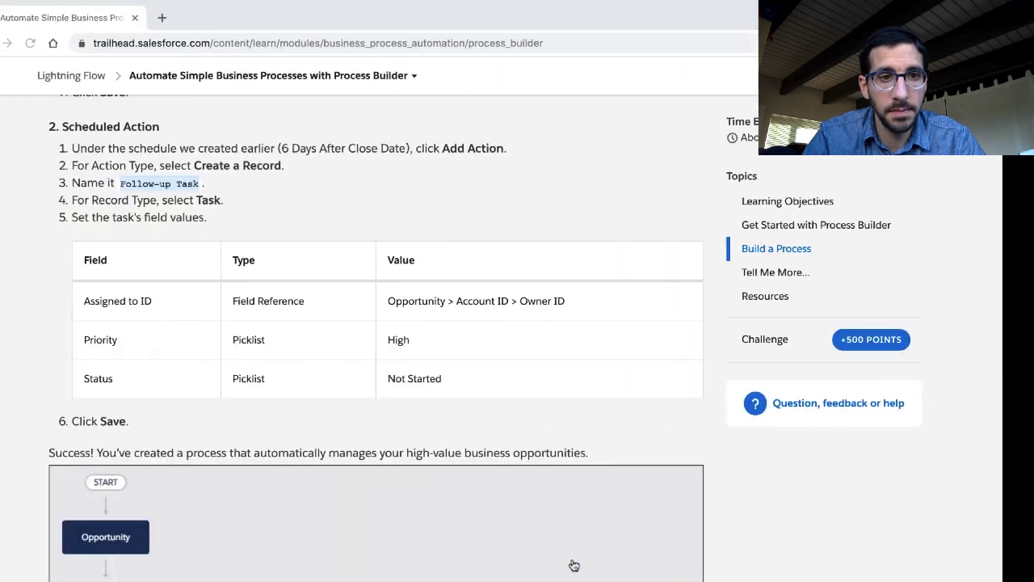
scroll(527, 418, "down", 3)
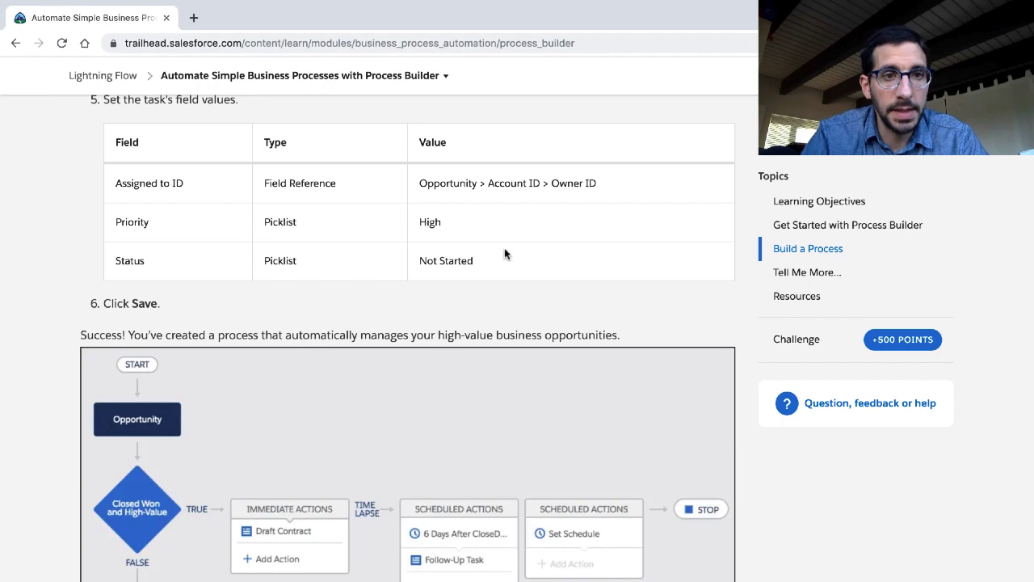
key("ctrl+Right")
left_click(774, 473)
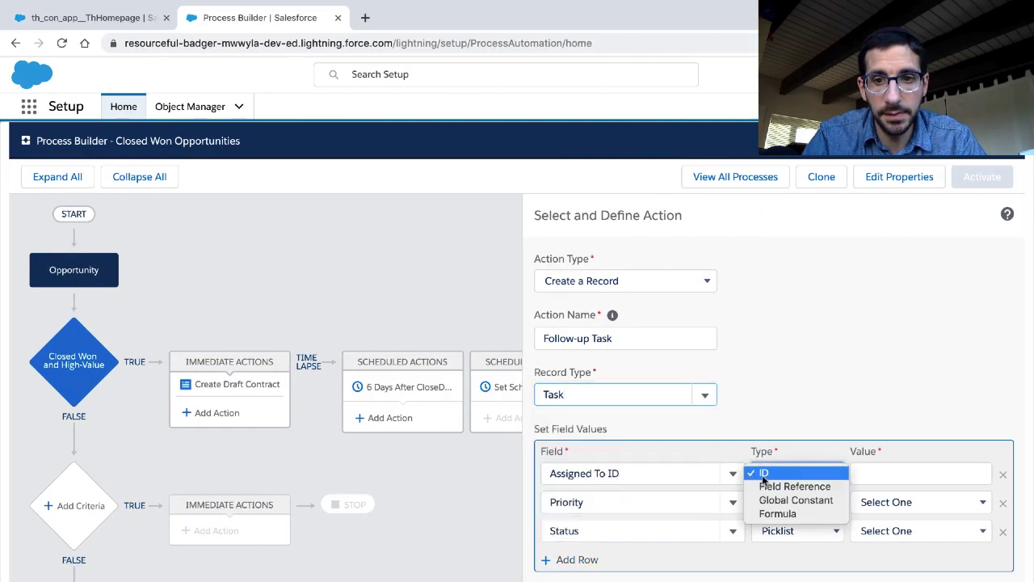
left_click(776, 486)
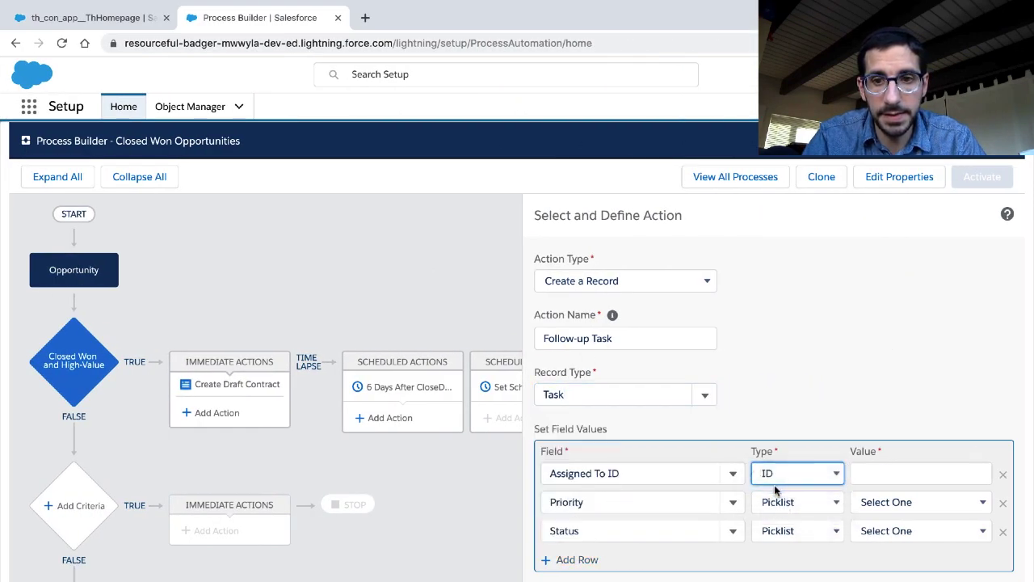
Set the Assigned To ID value to Opportunity > Account ID > Owner ID, choosing the Owner ID field itself rather than its related-record entry
key("ctrl+Left")
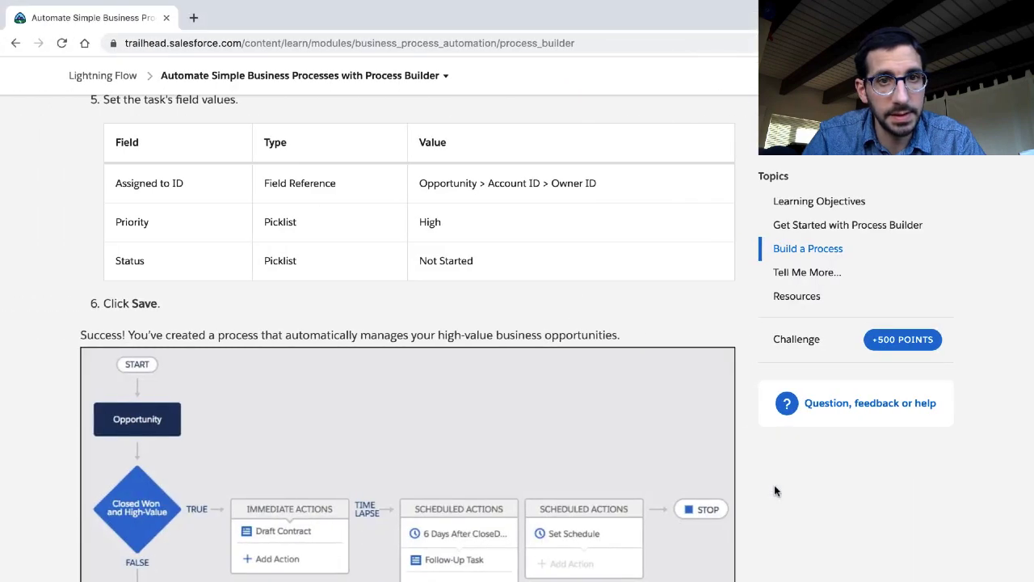
key("ctrl+Right")
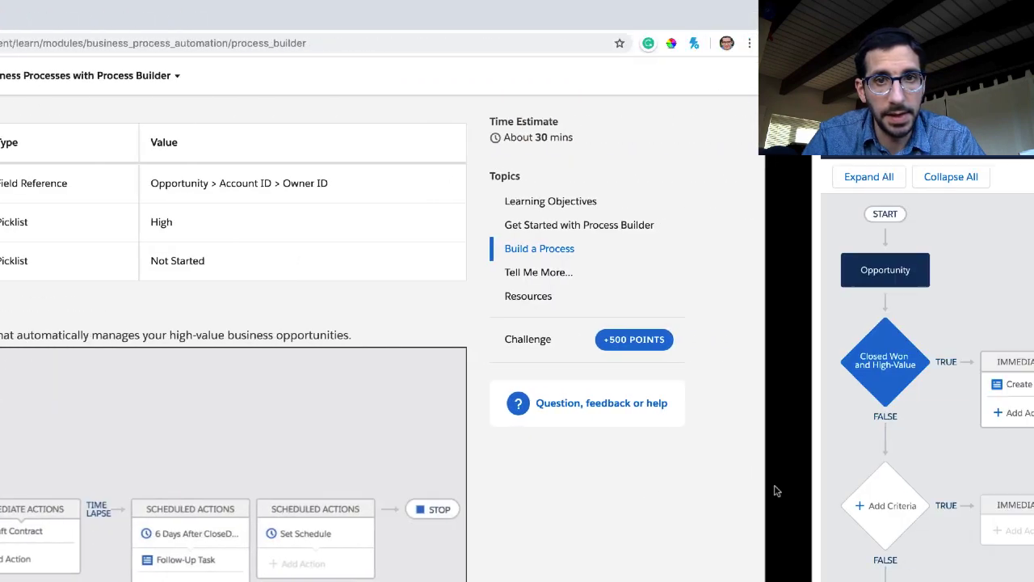
left_click(904, 477)
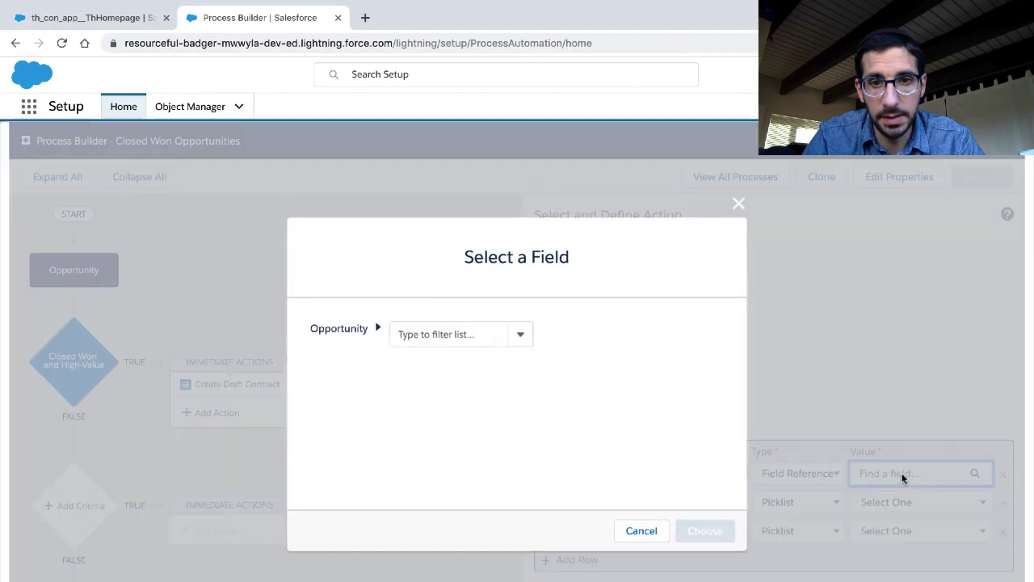
type("acc")
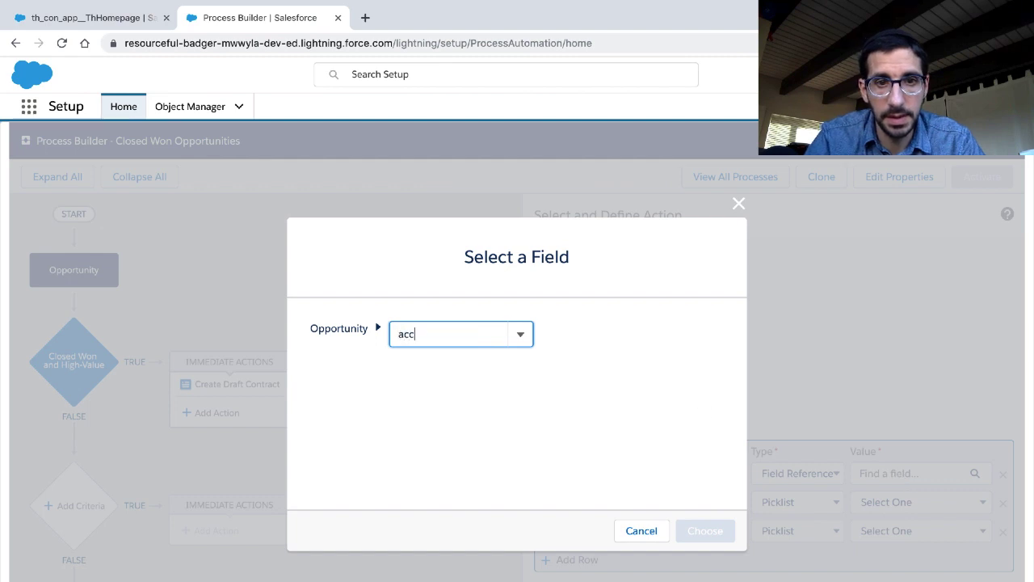
left_click(496, 358)
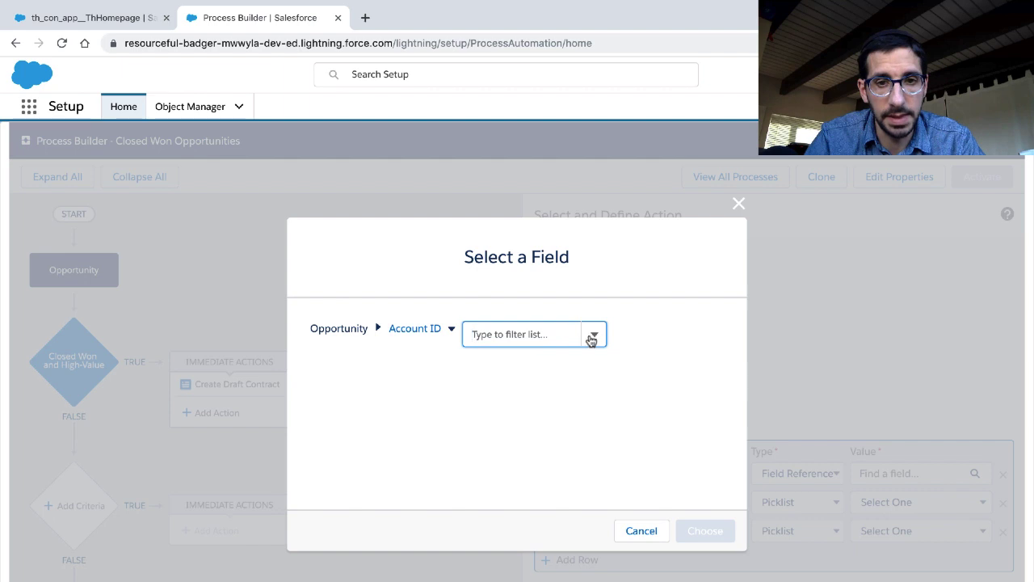
type("own")
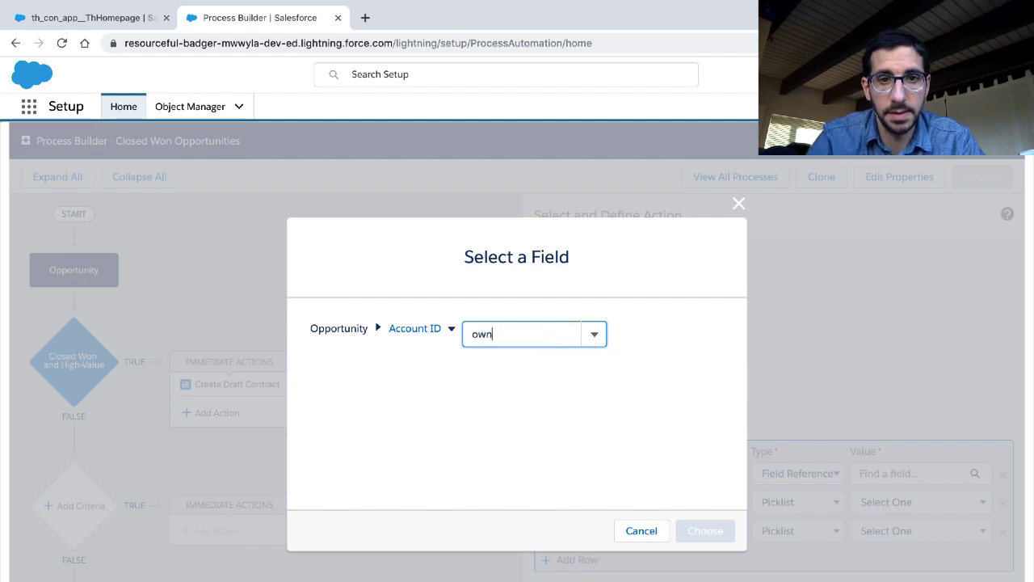
left_click(559, 356)
left_click(502, 329)
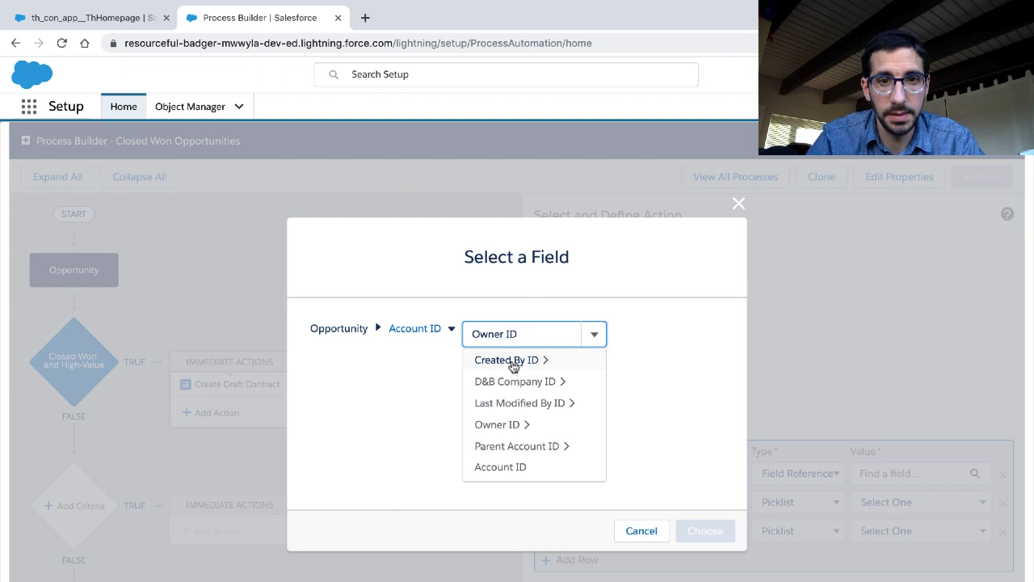
key("BackSpace")
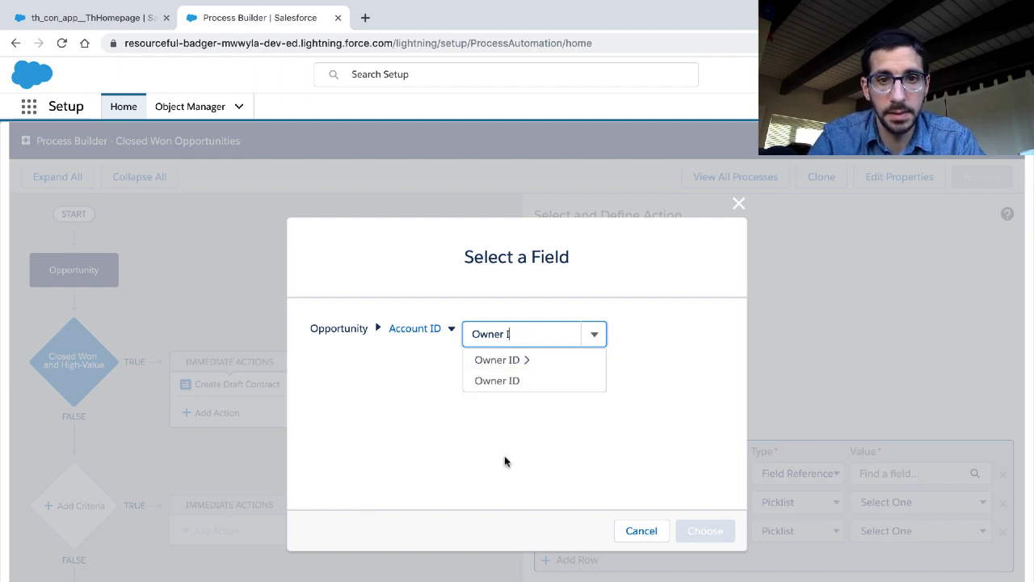
left_click(499, 381)
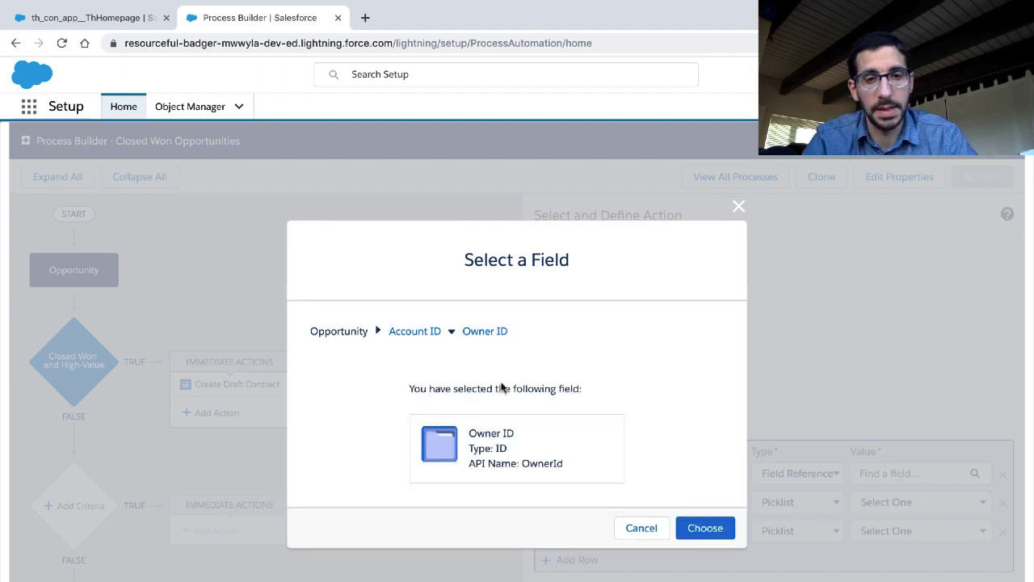
key("ctrl+Left")
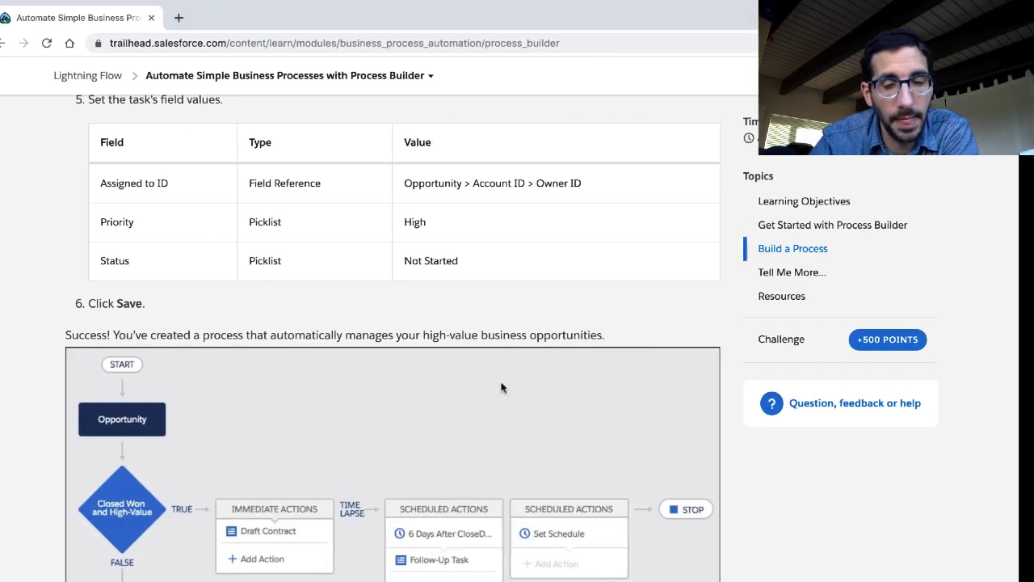
key("ctrl+Right")
left_click(702, 527)
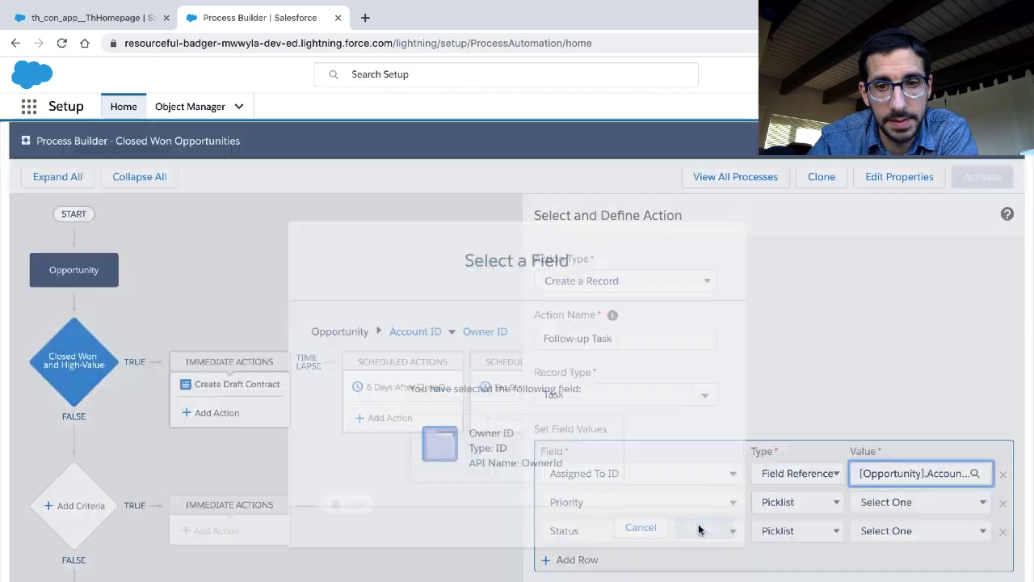
Following the guide's table, set the task's Priority to High and Status to Not Started, and save the Follow-up Task action
key("ctrl+Left")
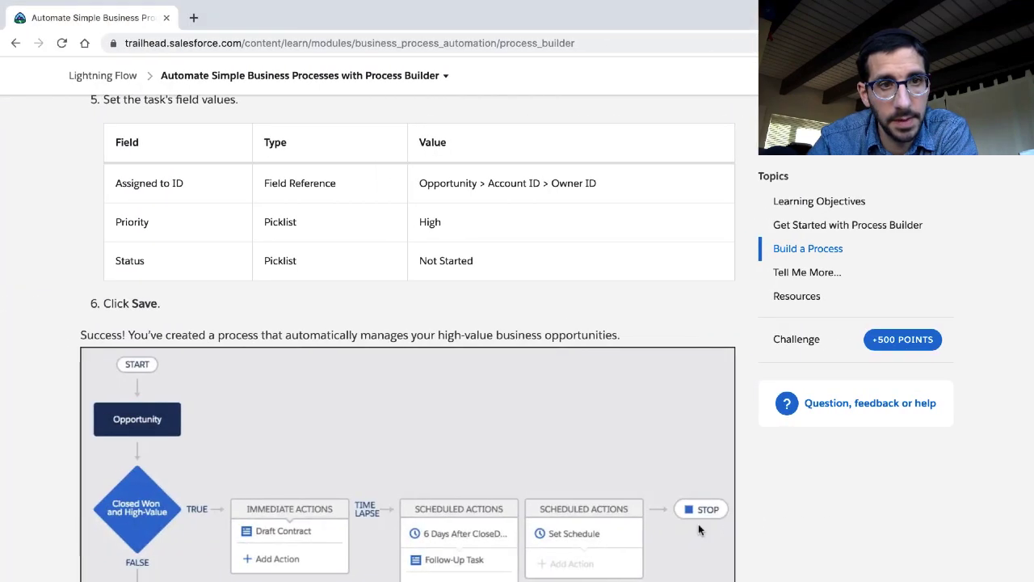
key("ctrl+Right")
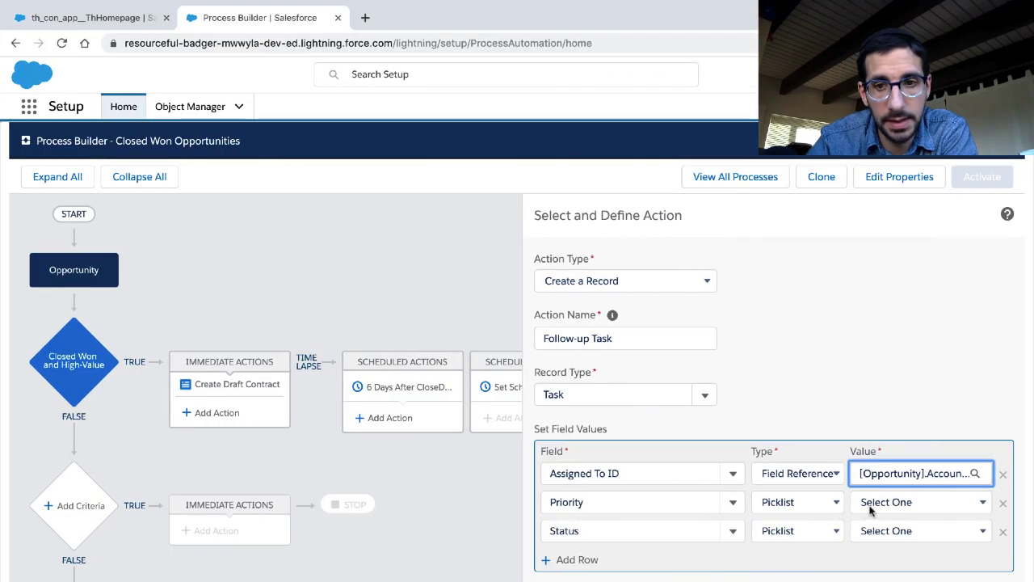
left_click(871, 507)
left_click(868, 515)
key("ctrl+Left")
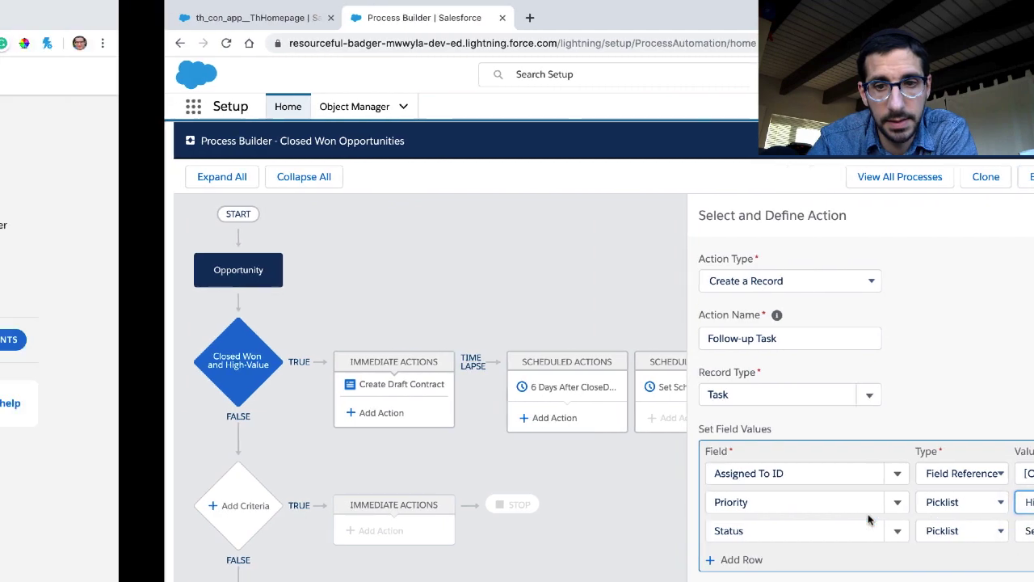
key("ctrl+Right")
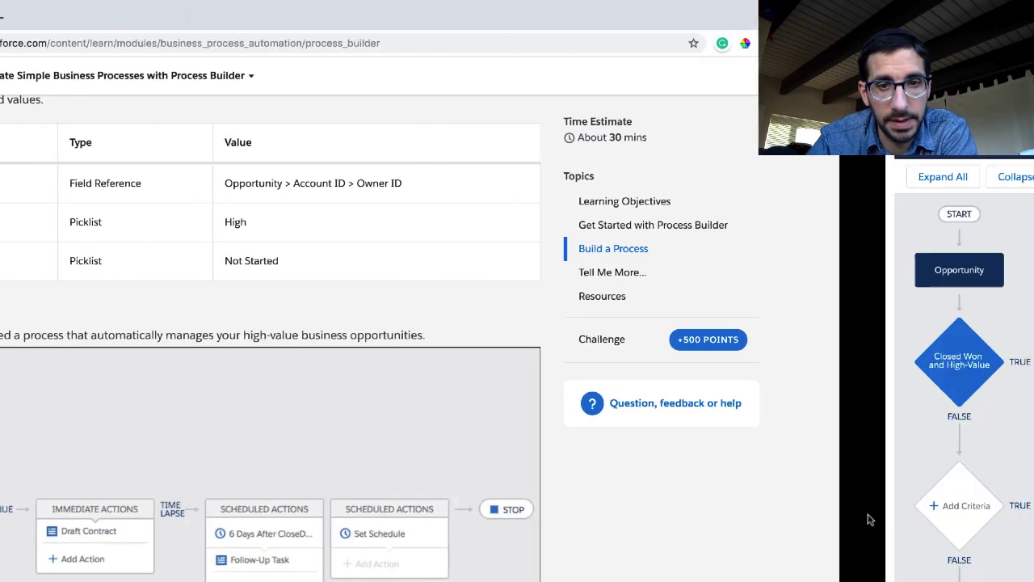
left_click(895, 533)
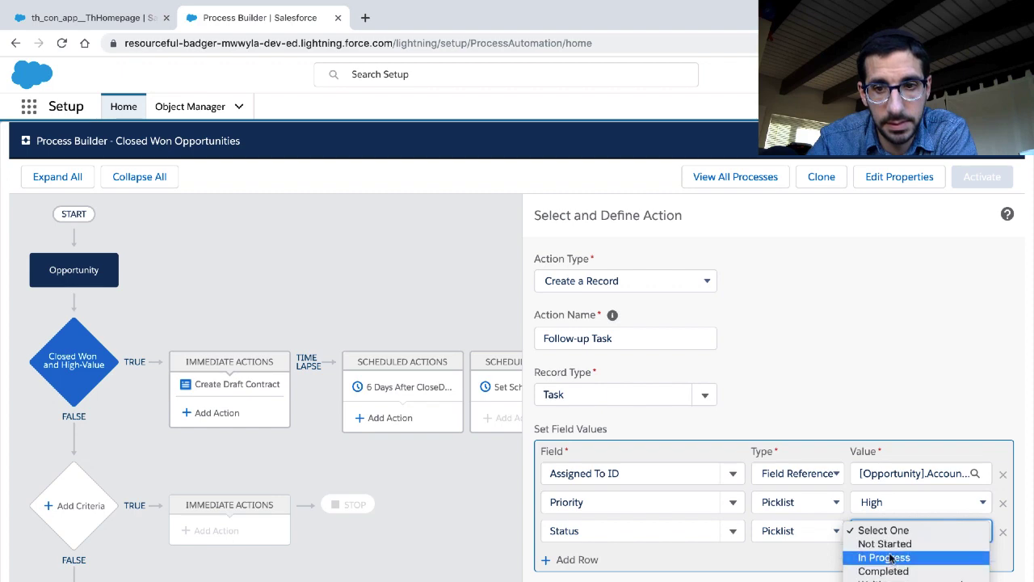
left_click(847, 543)
key("ctrl+Left")
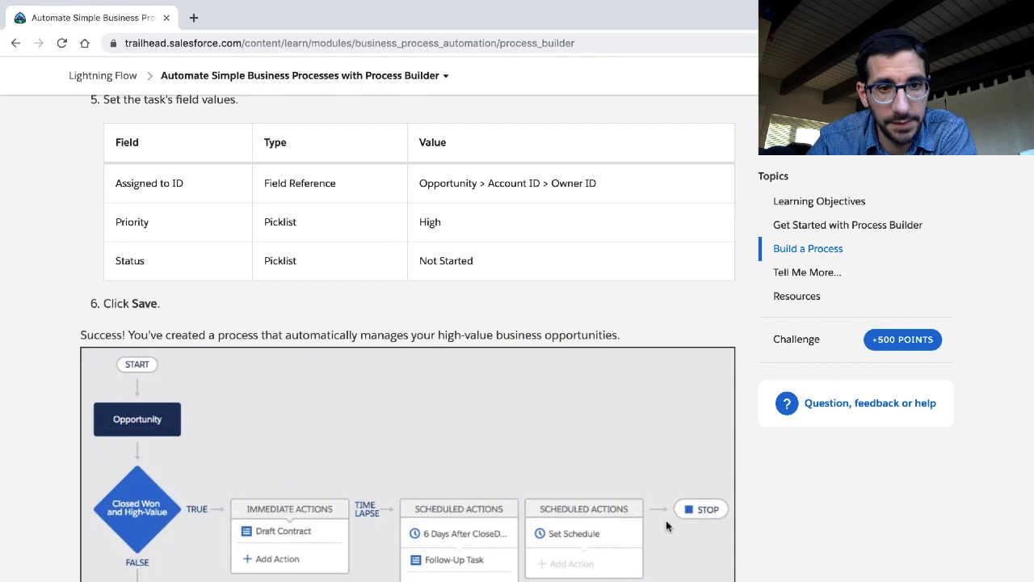
key("ctrl+Right")
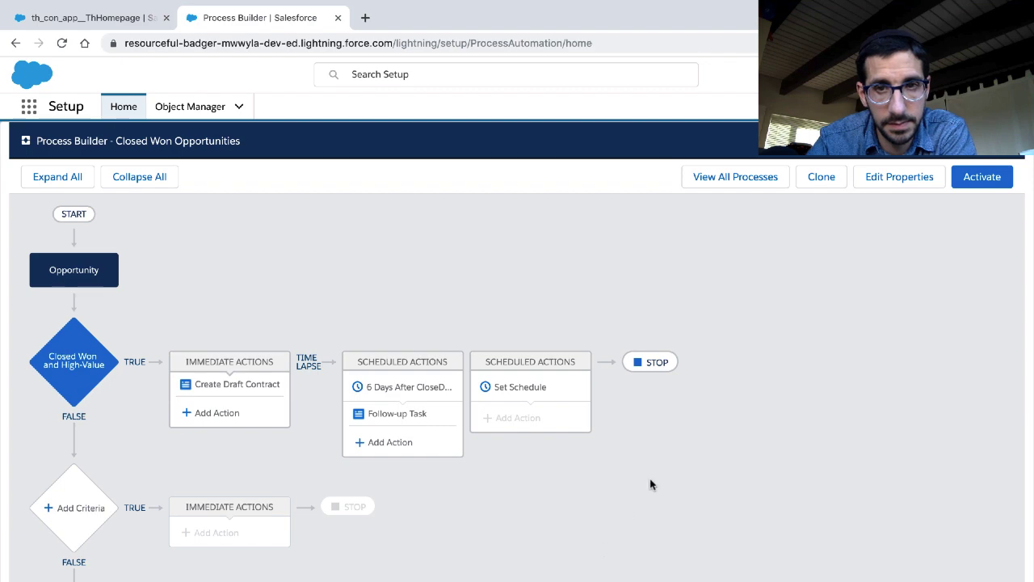
Check the finished process against the Trailhead guide's diagram and closing instruction, then activate the Closed Won Opportunities process and confirm the activation
key("ctrl+Left")
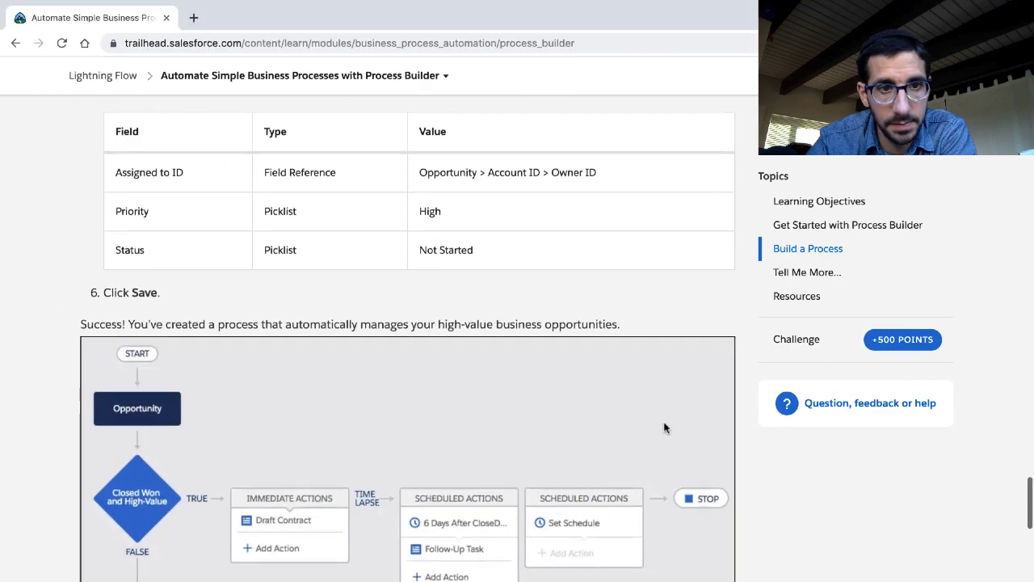
scroll(665, 427, "down", 2)
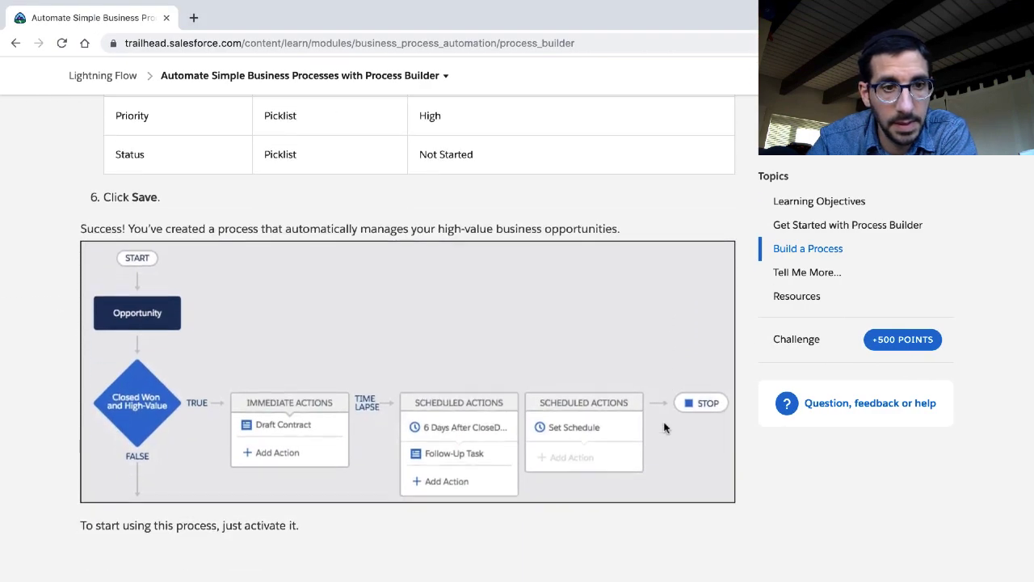
triple_click(397, 228)
scroll(307, 365, "down", 1)
scroll(307, 369, "down", 3)
triple_click(236, 369)
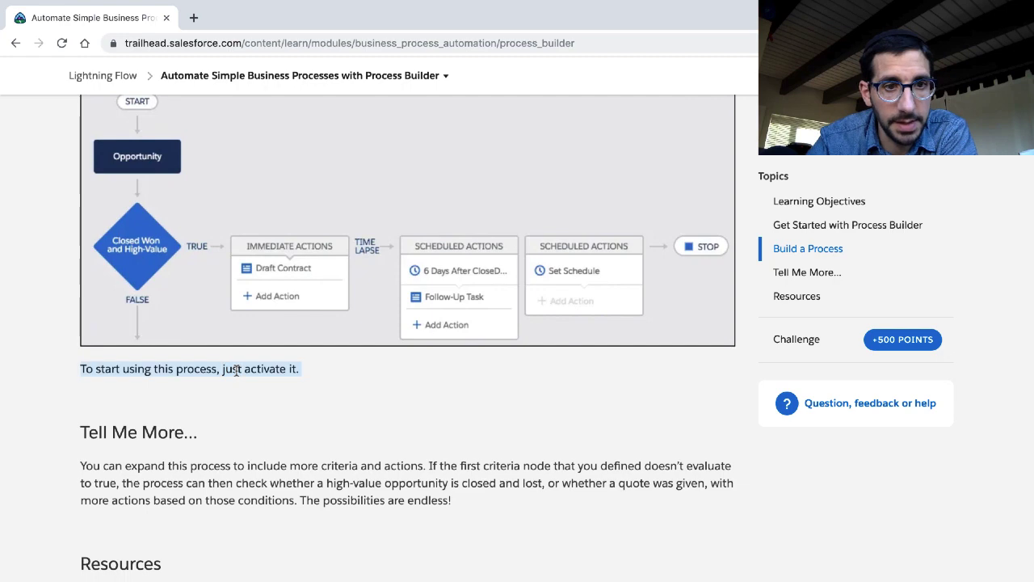
scroll(236, 372, "down", 5)
scroll(238, 372, "down", 2)
key("ctrl+Right")
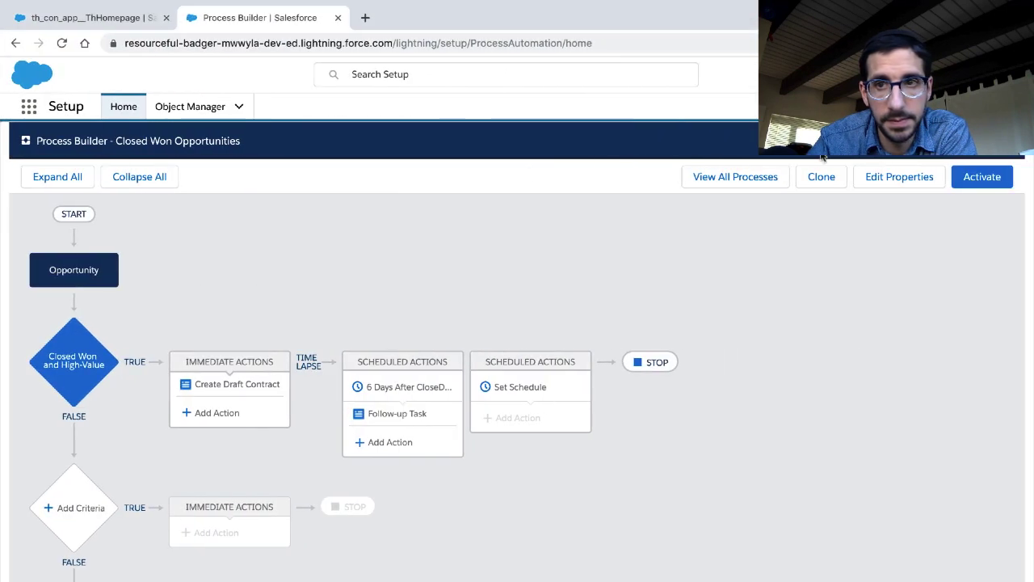
left_click(969, 176)
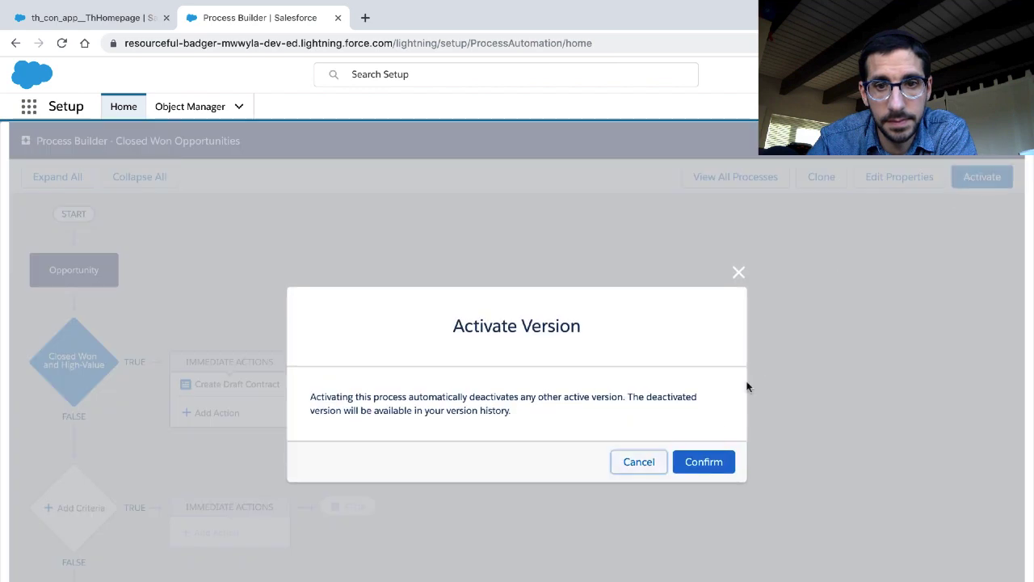
left_click(704, 462)
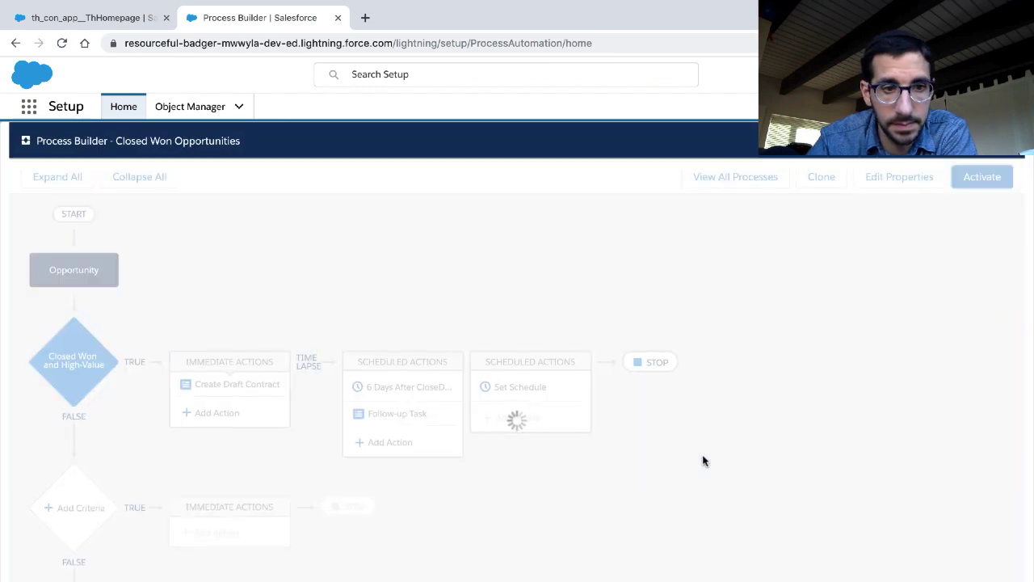
Return to the Trailhead unit and read the Tell Me More paragraph about expanding the process with more criteria and actions
key("ctrl+Left")
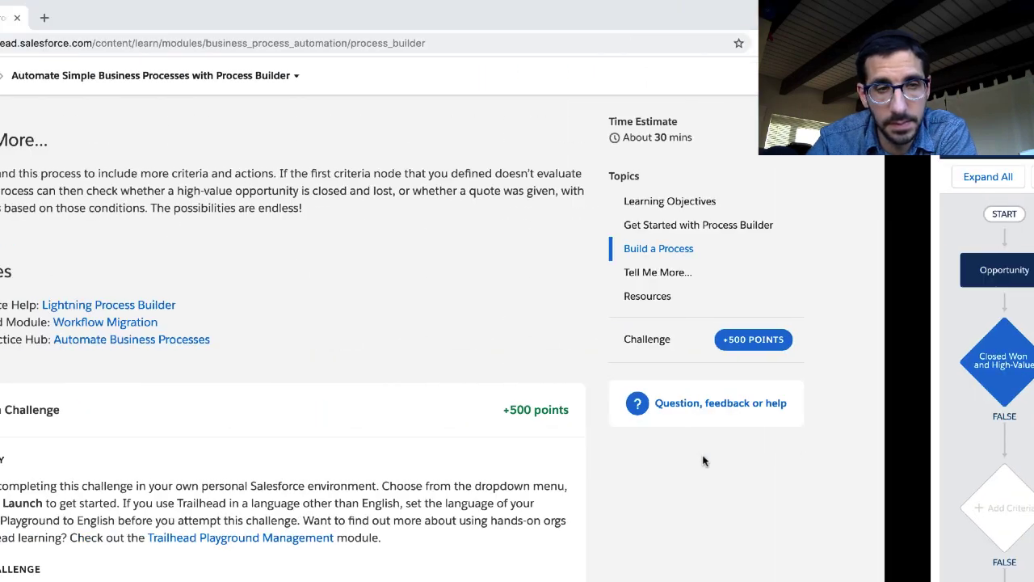
scroll(527, 440, "down", 2)
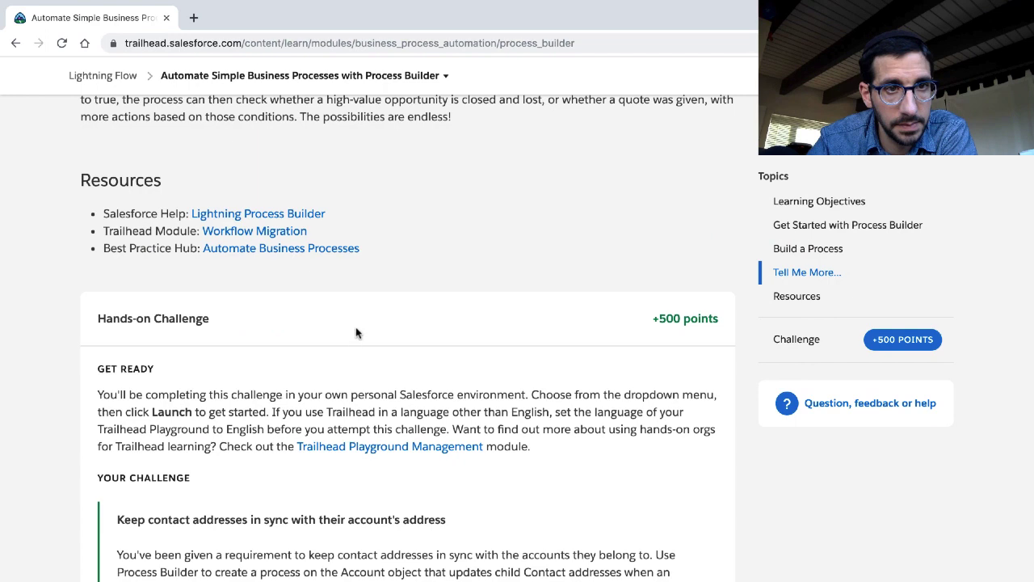
scroll(356, 333, "up", 1)
double_click(338, 157)
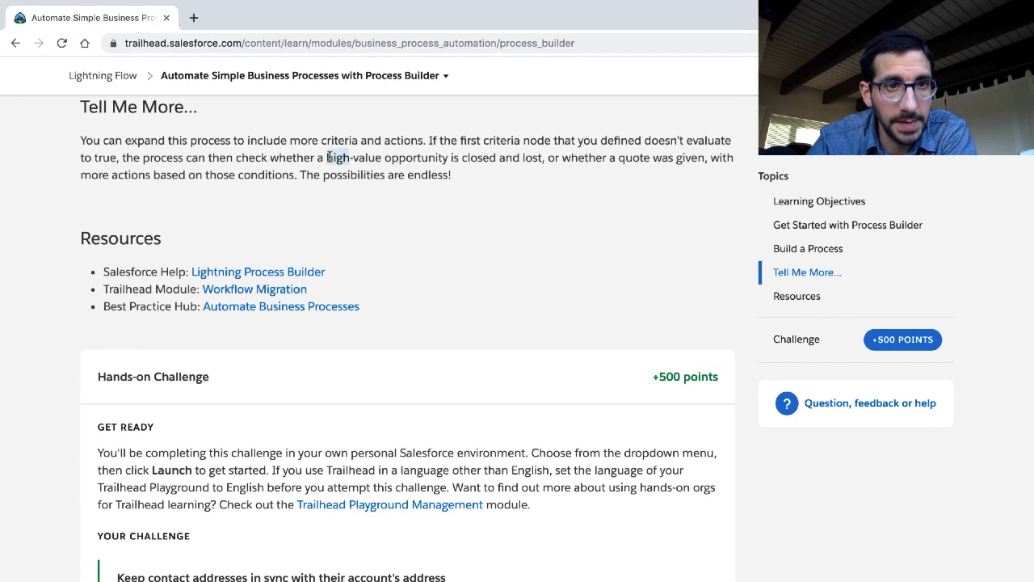
triple_click(329, 157)
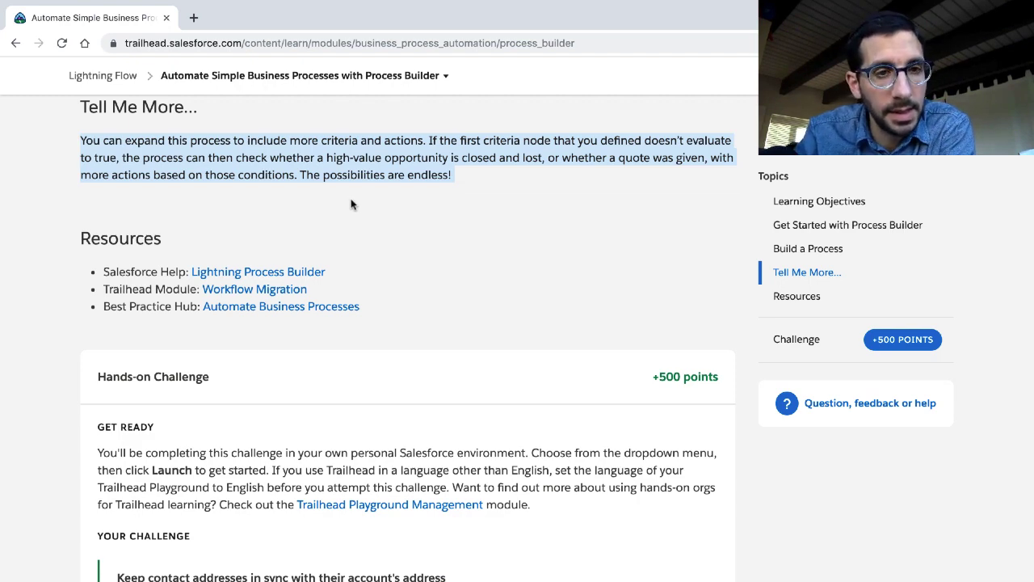
Read the hands-on challenge's title and compare it with the unit's learning objective about updating contact addresses
scroll(351, 204, "down", 4)
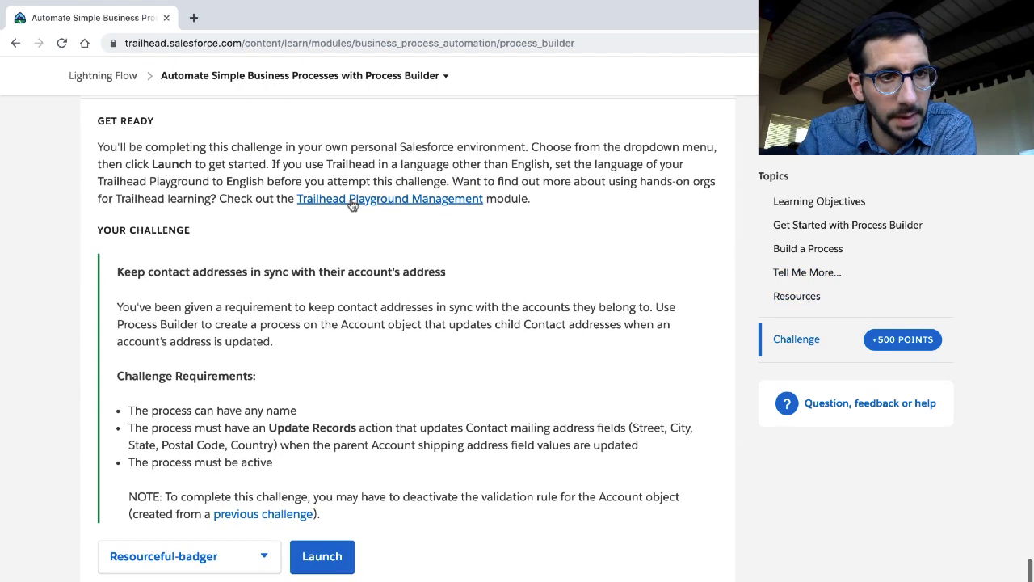
triple_click(318, 273)
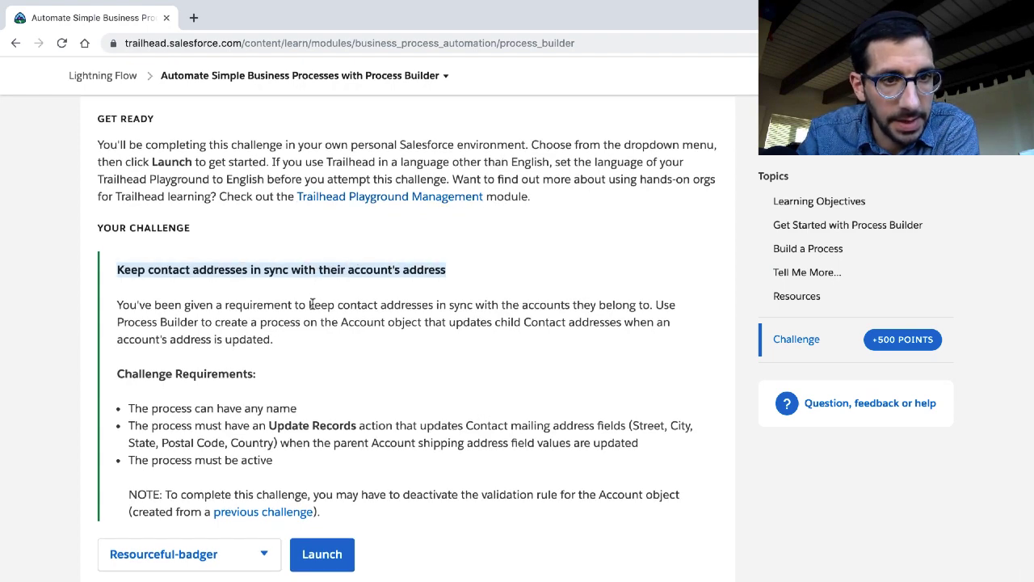
scroll(312, 304, "down", 1)
scroll(313, 306, "up", 15)
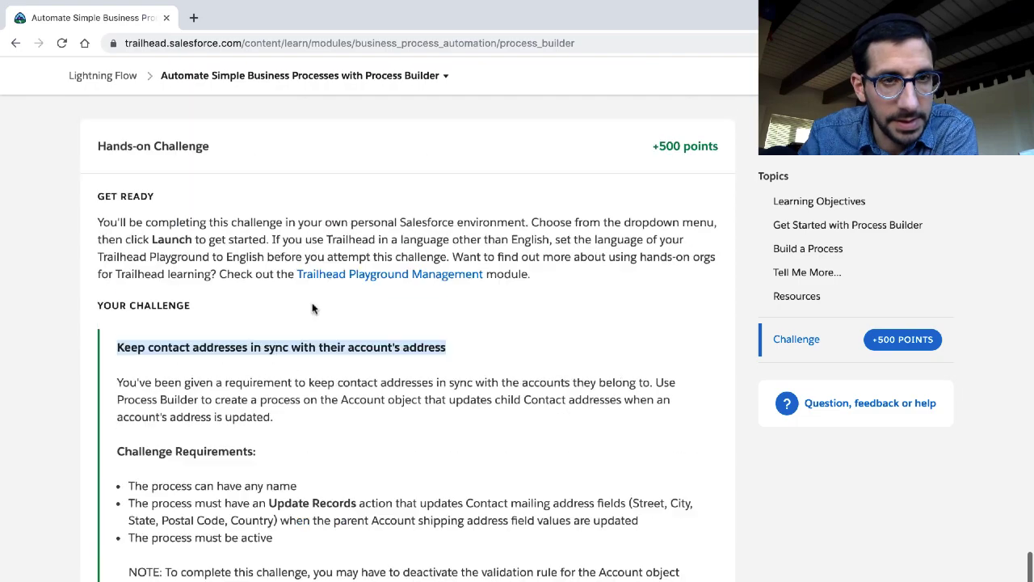
scroll(312, 308, "up", 20)
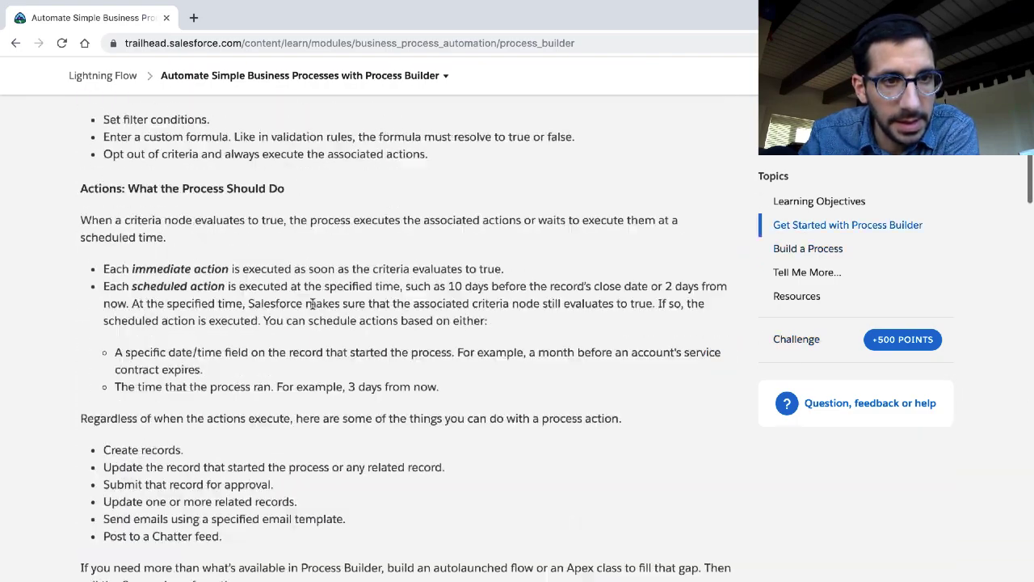
scroll(313, 308, "up", 5)
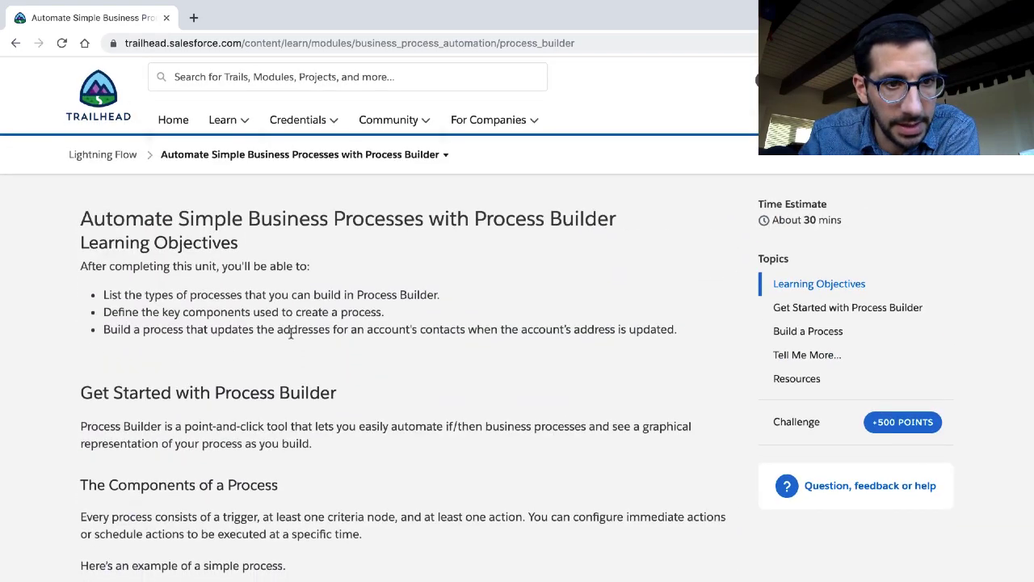
triple_click(293, 331)
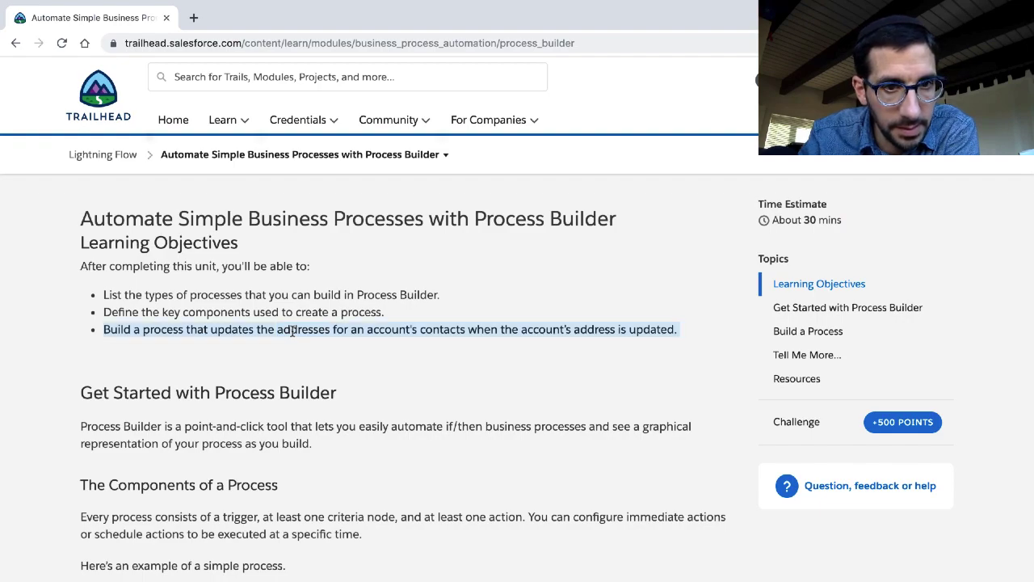
Read the hands-on challenge's description, its requirements for the Account process, and the note about deactivating the Account validation rule
scroll(293, 331, "down", 20)
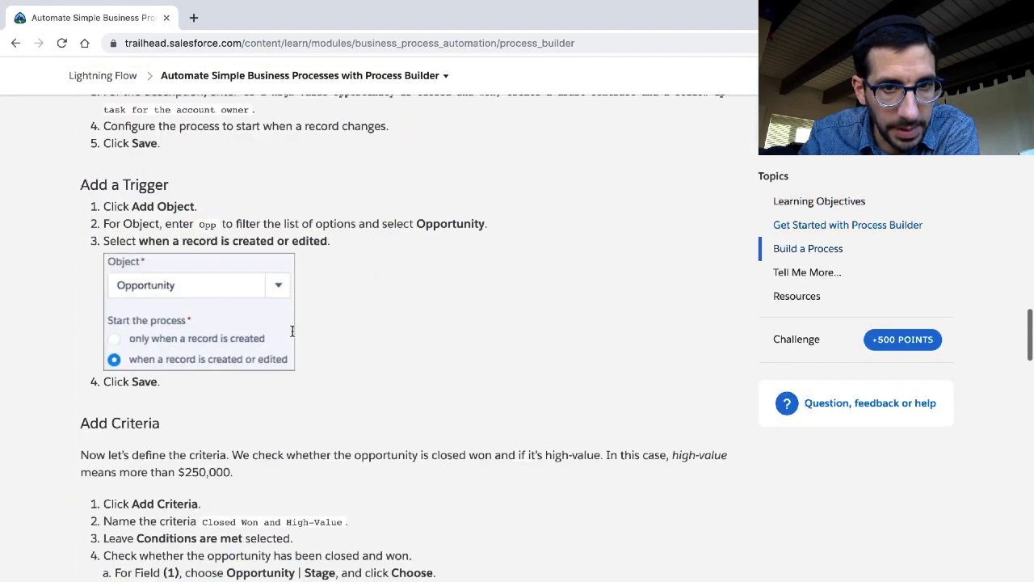
scroll(293, 336, "down", 20)
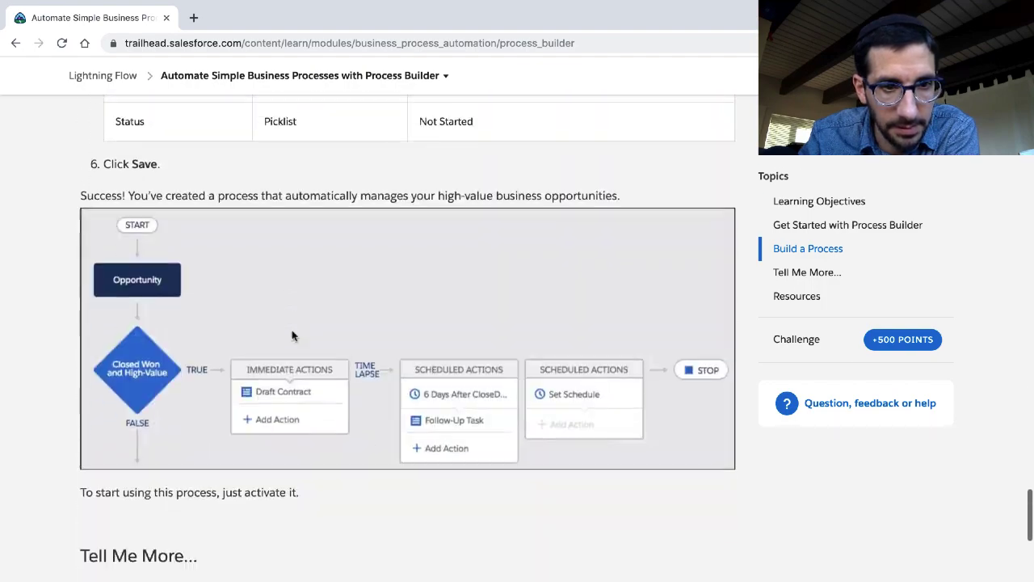
scroll(293, 336, "down", 7)
scroll(293, 332, "up", 1)
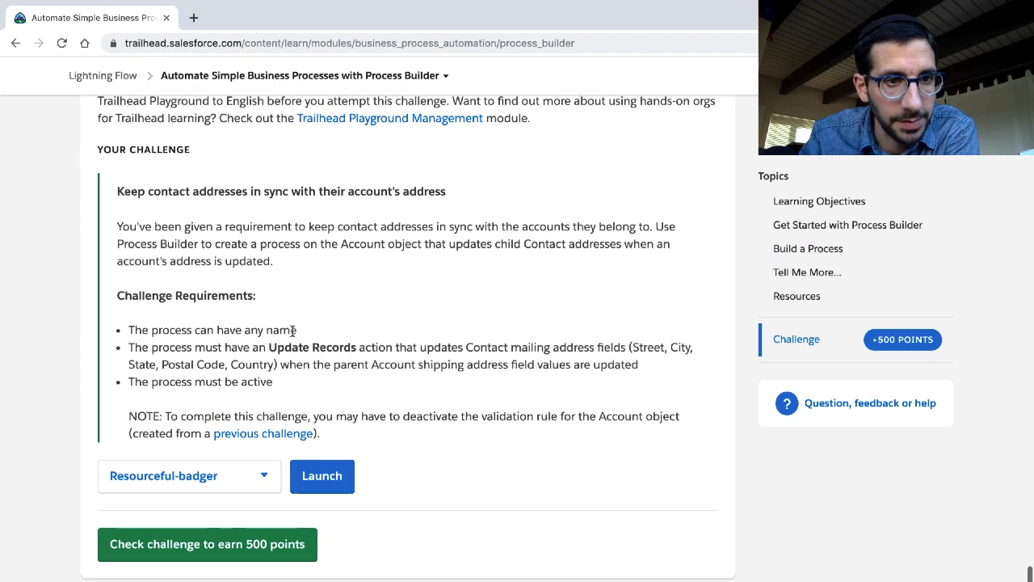
scroll(291, 323, "down", 1)
triple_click(271, 228)
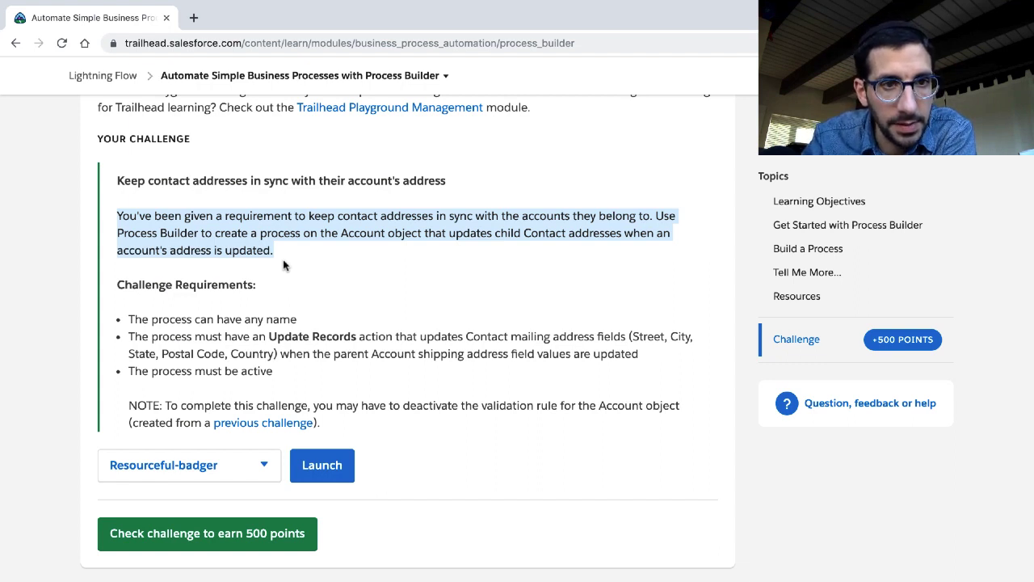
scroll(283, 265, "down", 1)
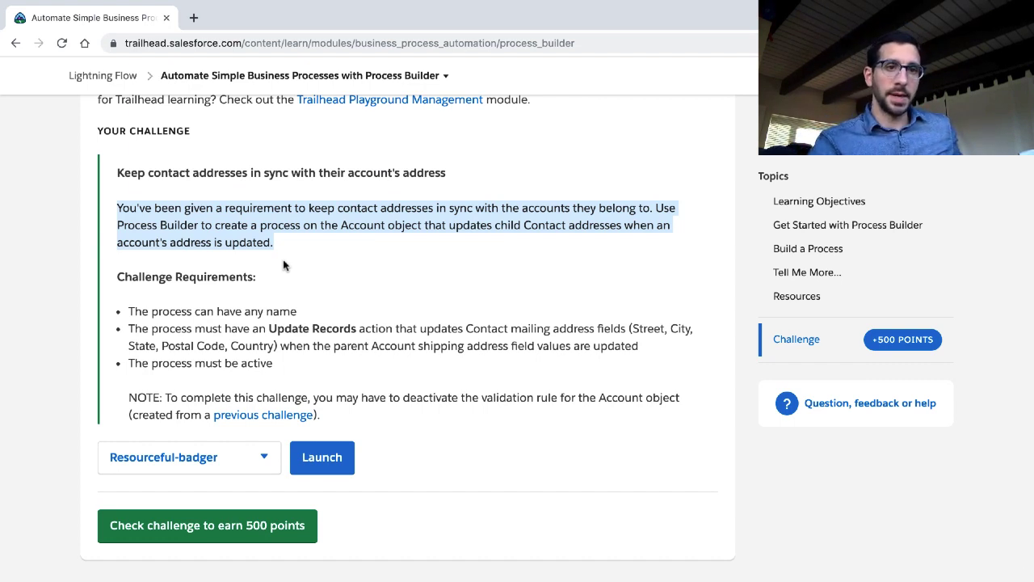
left_click(261, 311)
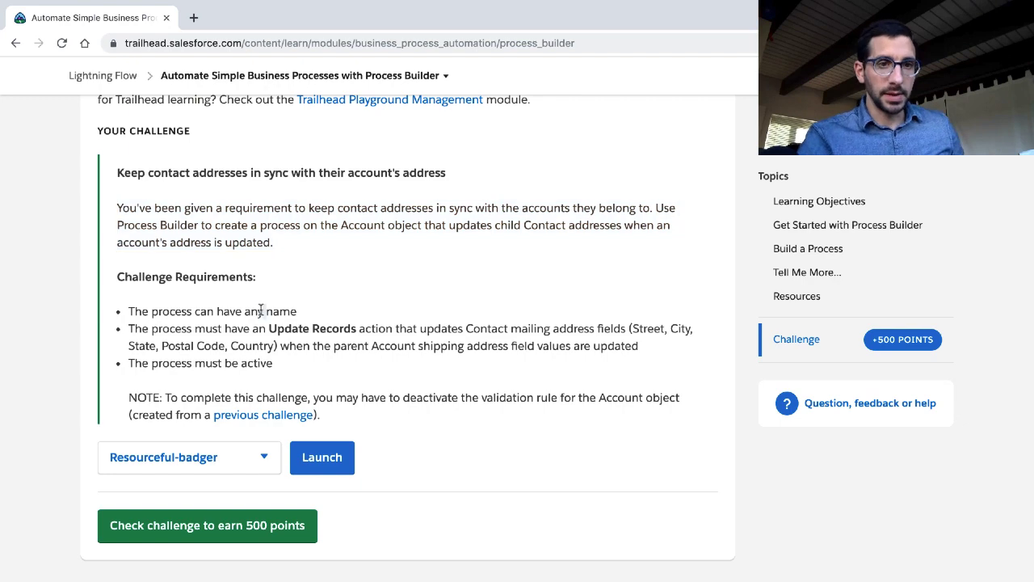
triple_click(261, 311)
scroll(261, 346, "down", 1)
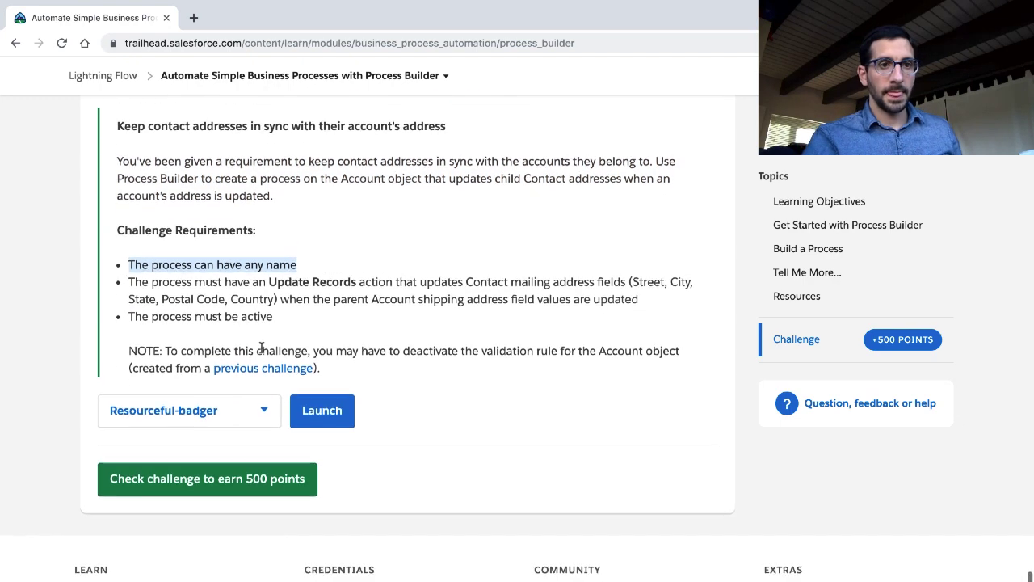
double_click(266, 293)
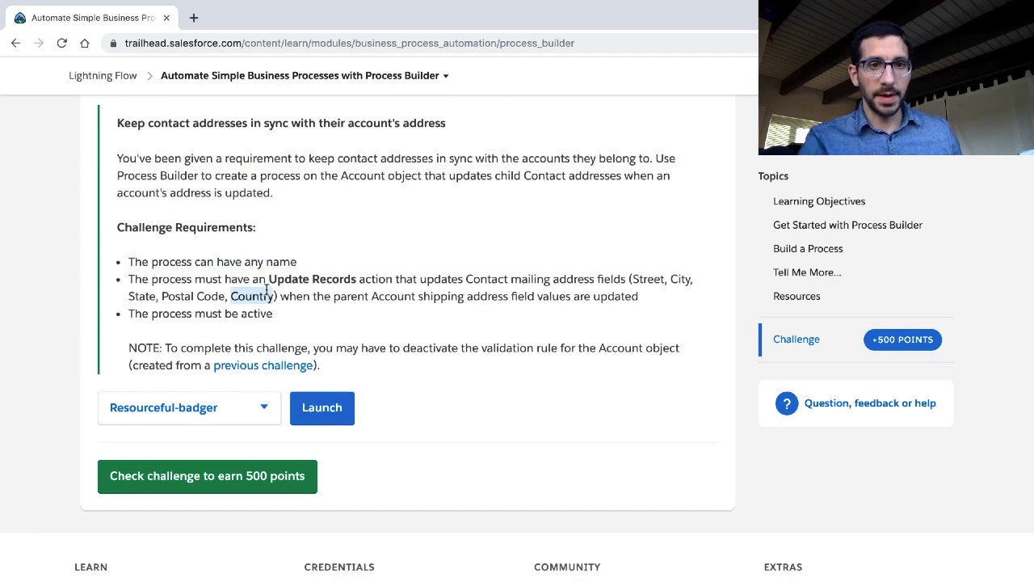
triple_click(267, 283)
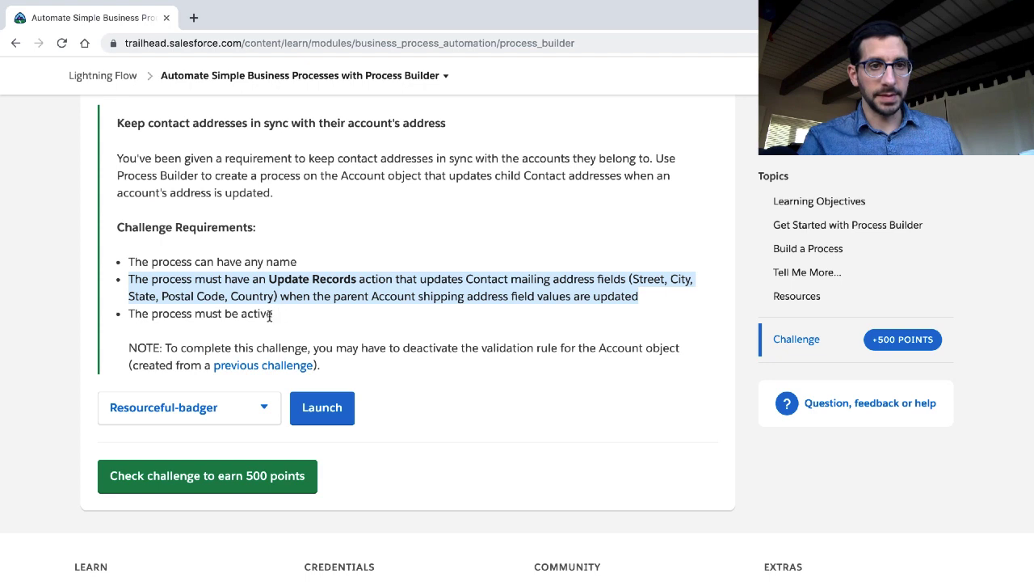
triple_click(269, 346)
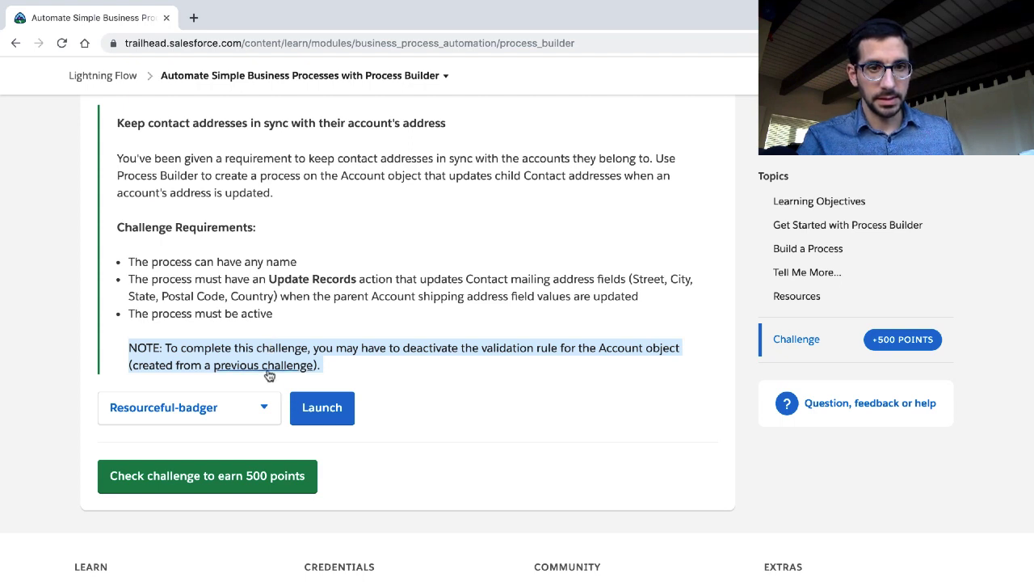
Open the previous challenge linked in the note, the Create Validation Rules unit, and return to the Process Builder challenge
left_click(270, 368)
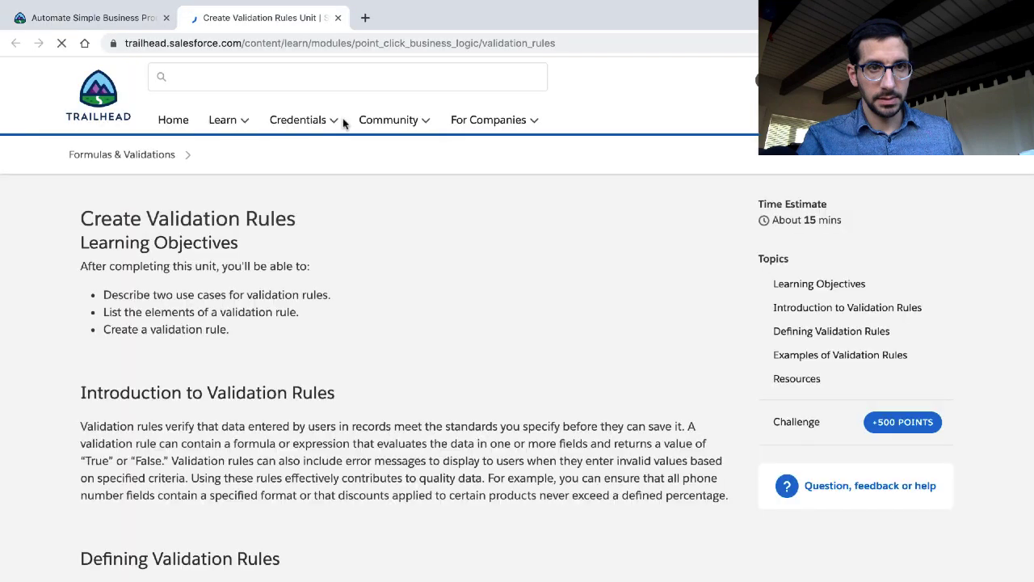
mouse_move(343, 111)
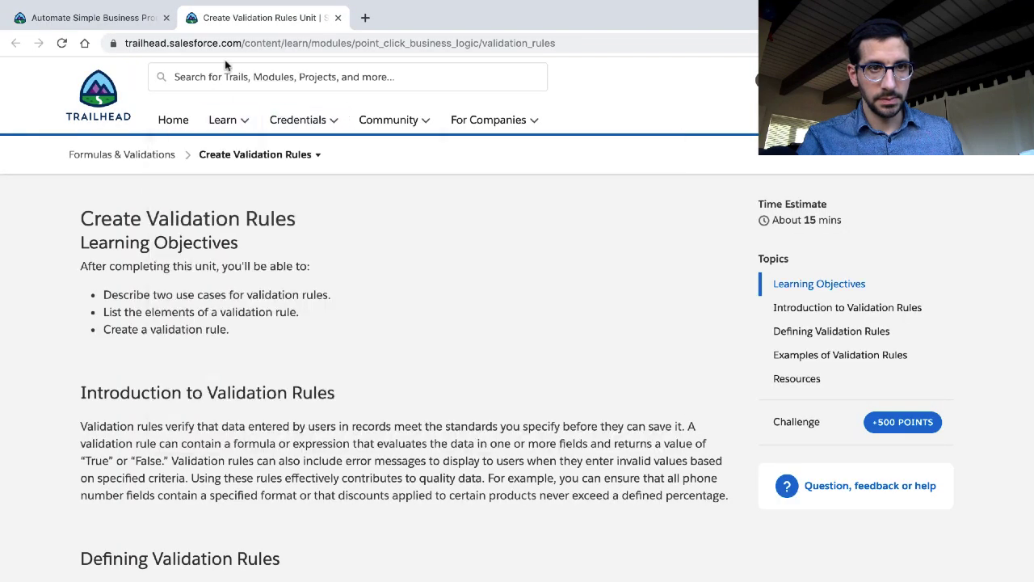
mouse_move(131, 23)
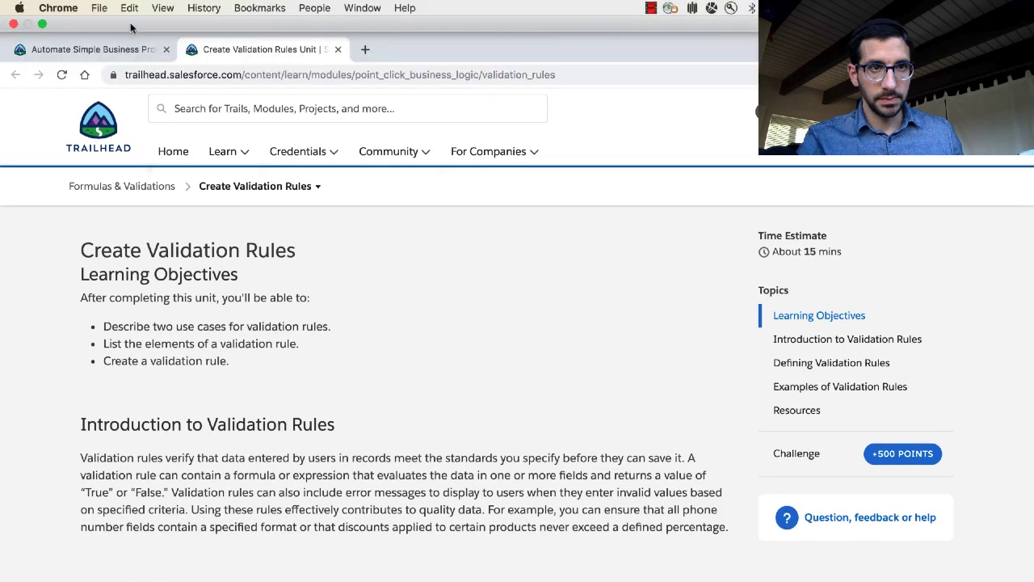
left_click(127, 49)
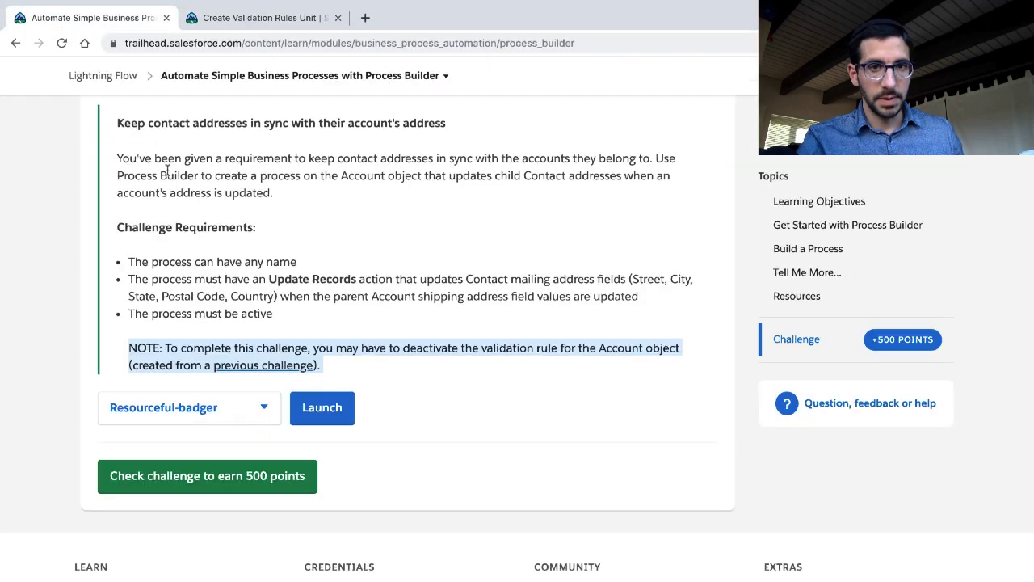
key("ctrl+Right")
key("ctrl+Left")
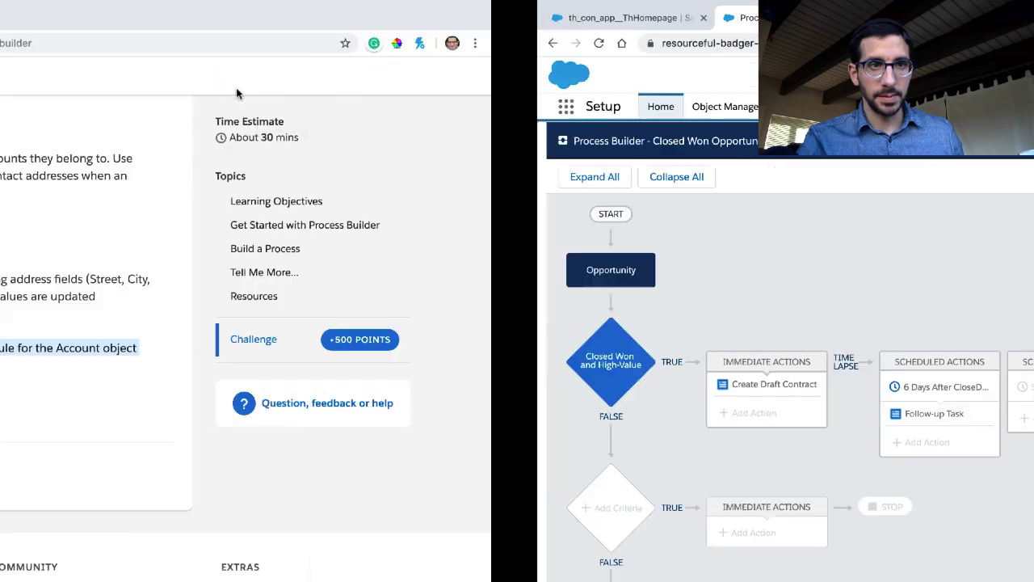
mouse_move(461, 4)
left_click(651, 8)
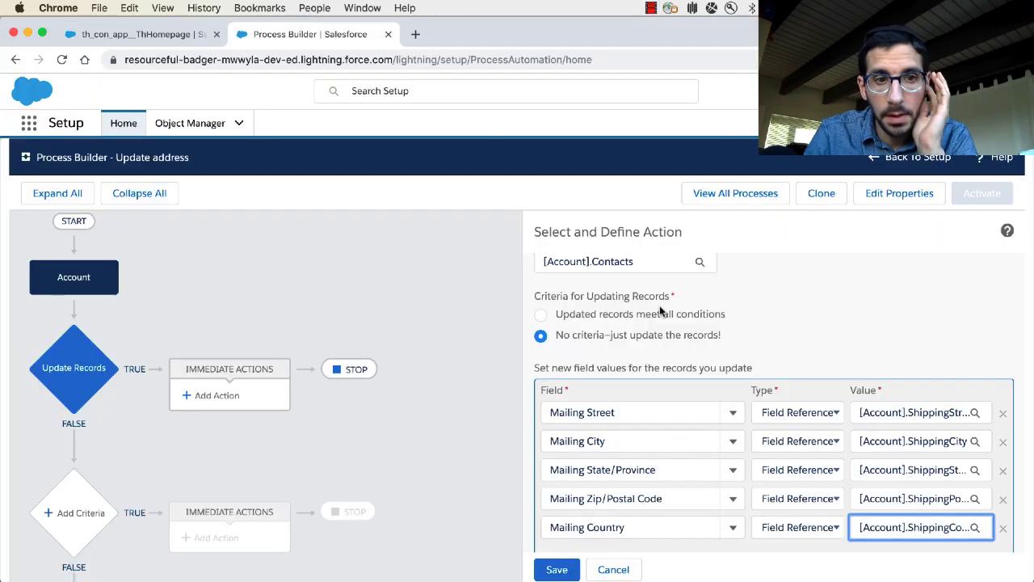
Save the Street action that updates the account's contacts in the Update address process, and open the Account object's start settings
scroll(660, 311, "up", 5)
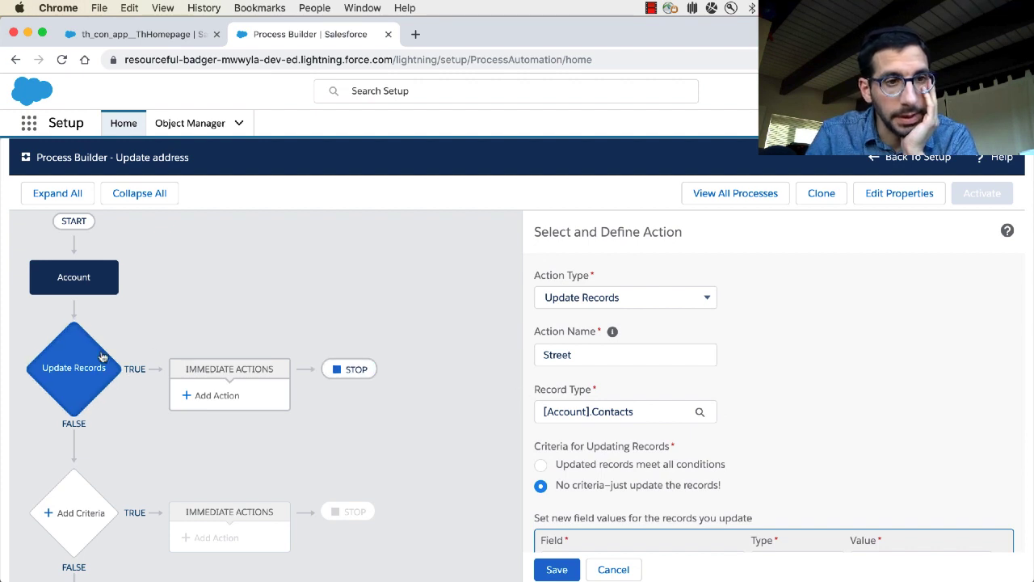
left_click(555, 571)
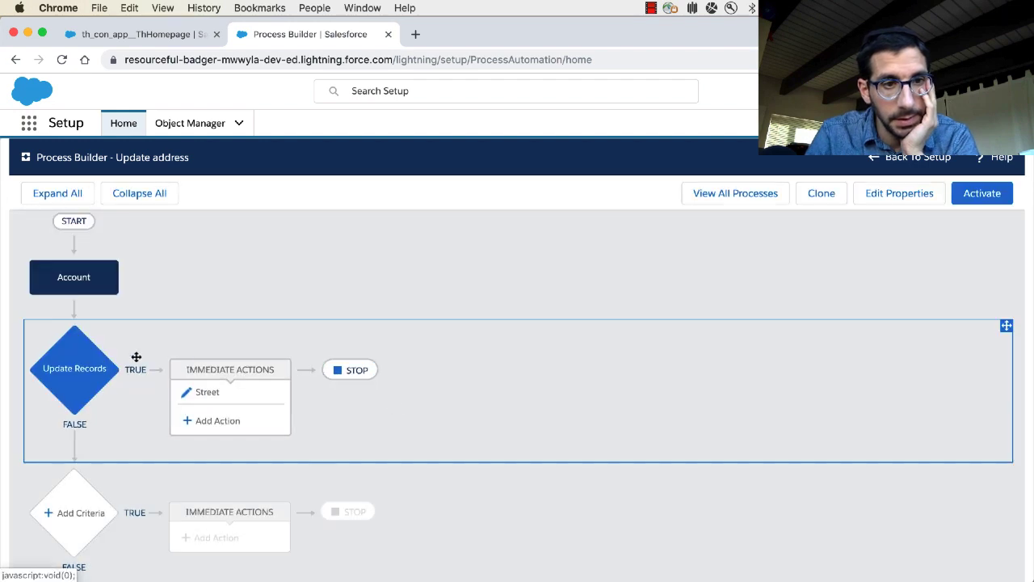
left_click(87, 286)
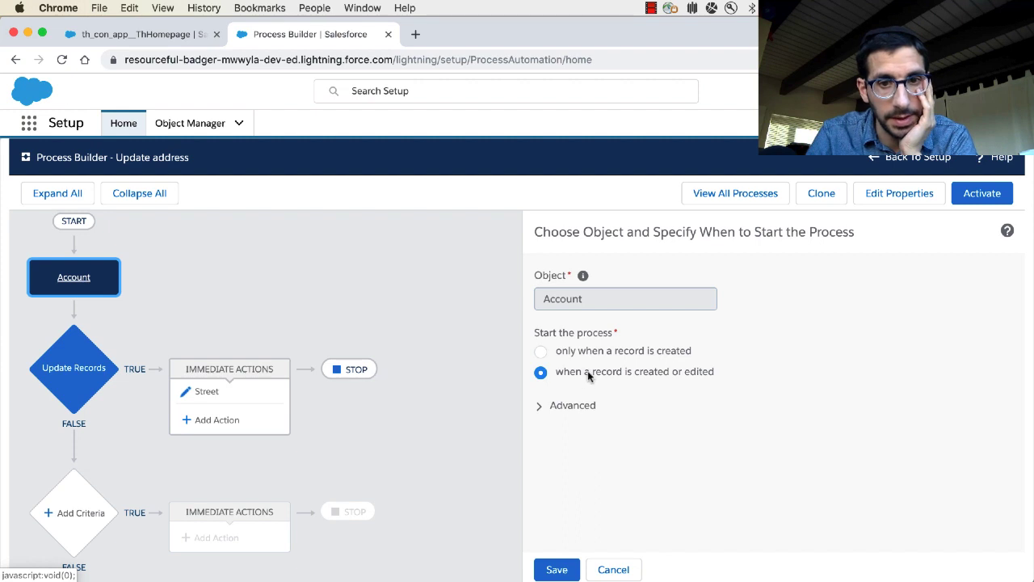
Save the Account start settings for when a record is created or edited, and the Update Records criteria with no conditions required
left_click(557, 569)
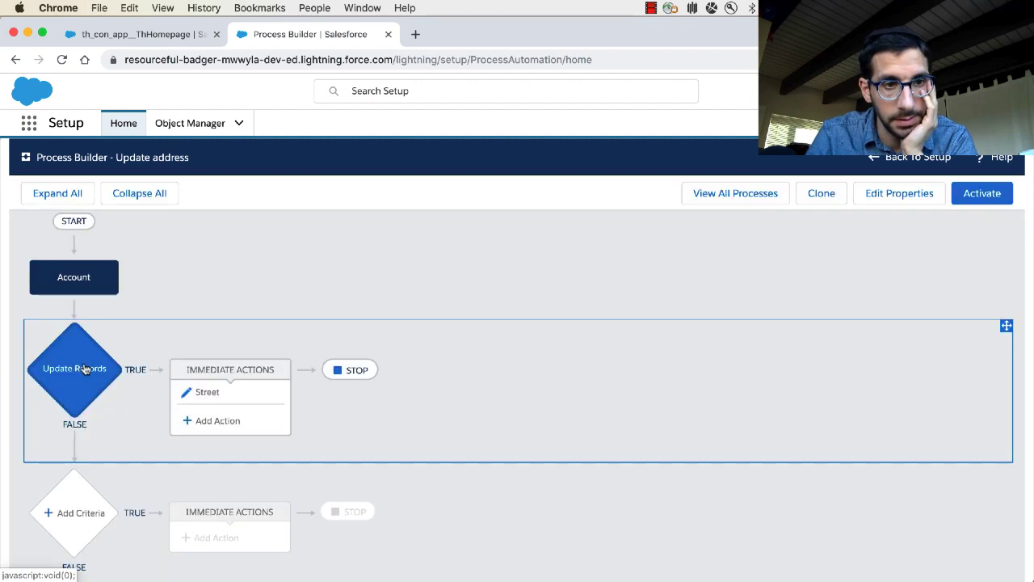
left_click(85, 368)
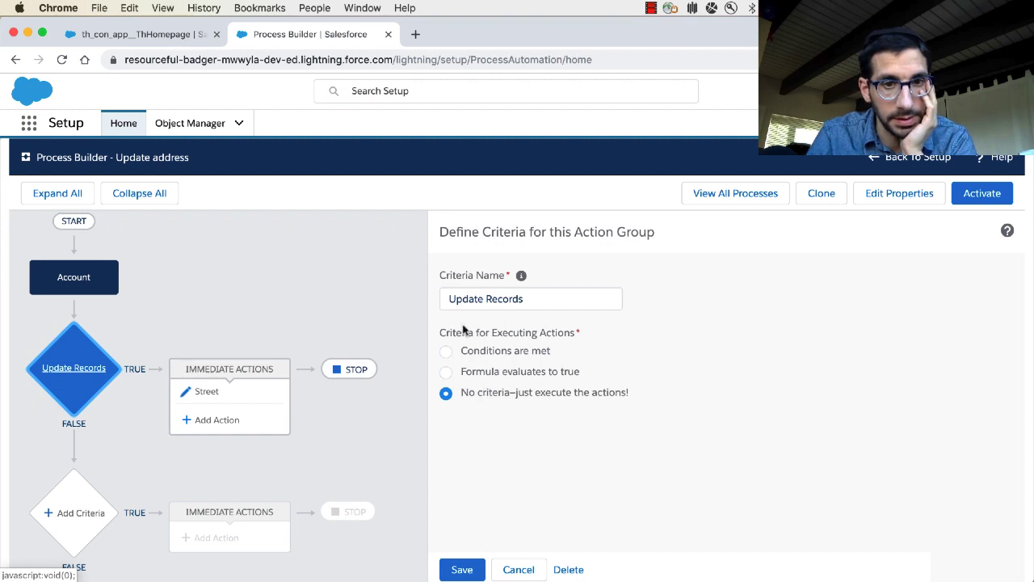
left_click(460, 570)
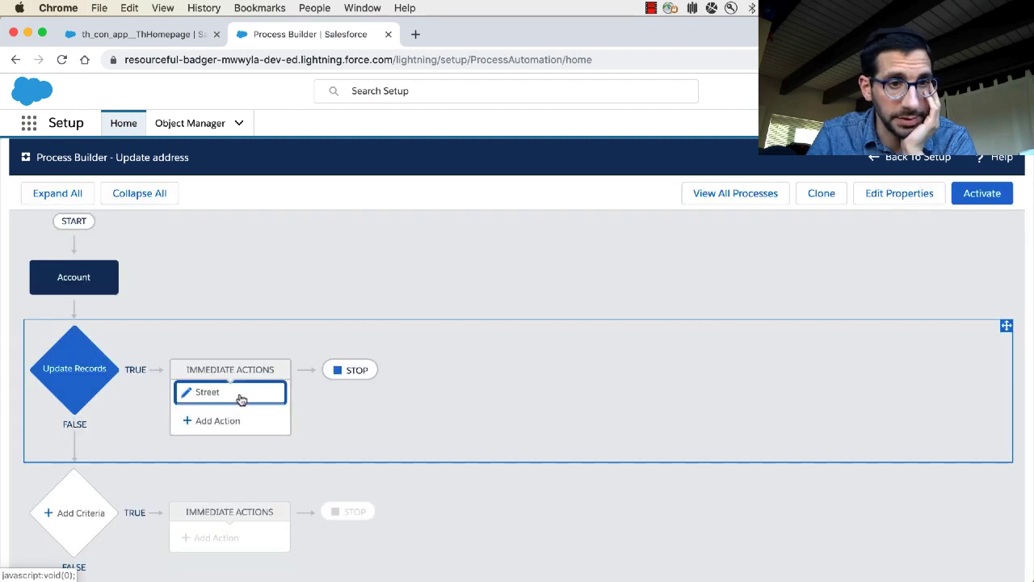
Rename the Street action to Update Records, copying the wording from the challenge requirements, and save the action
left_click(234, 398)
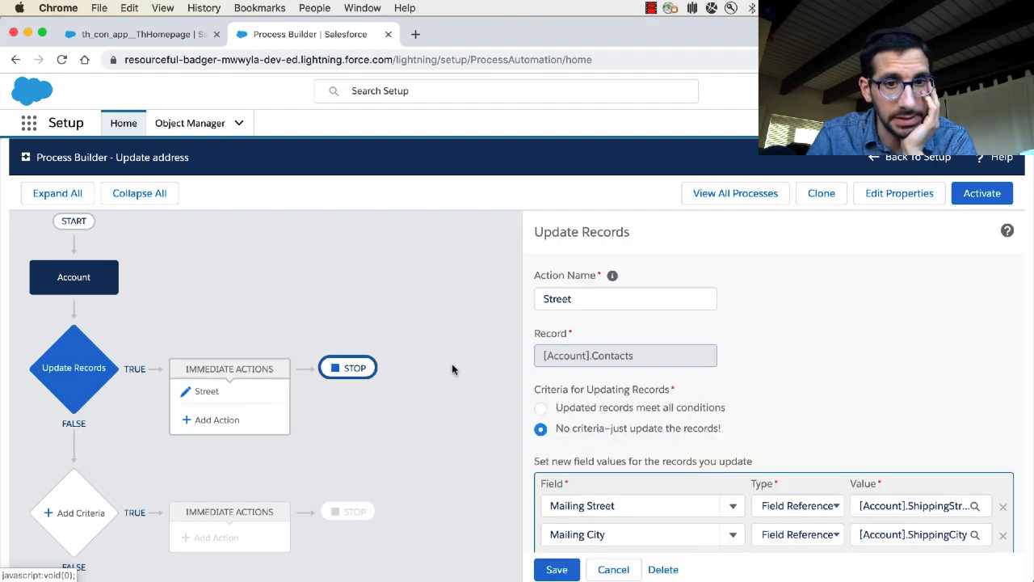
scroll(527, 348, "down", 2)
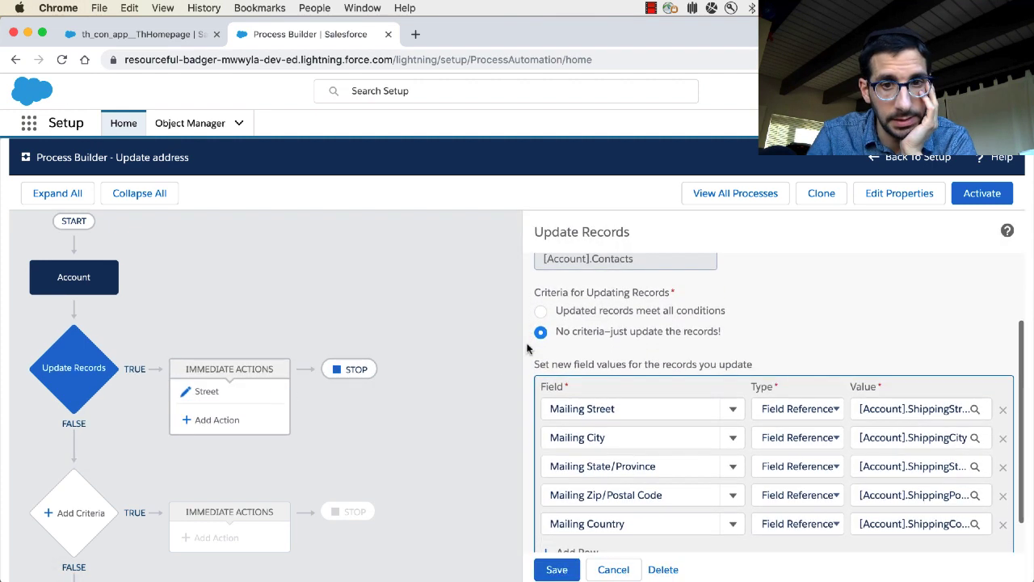
scroll(529, 344, "up", 2)
left_click(553, 304)
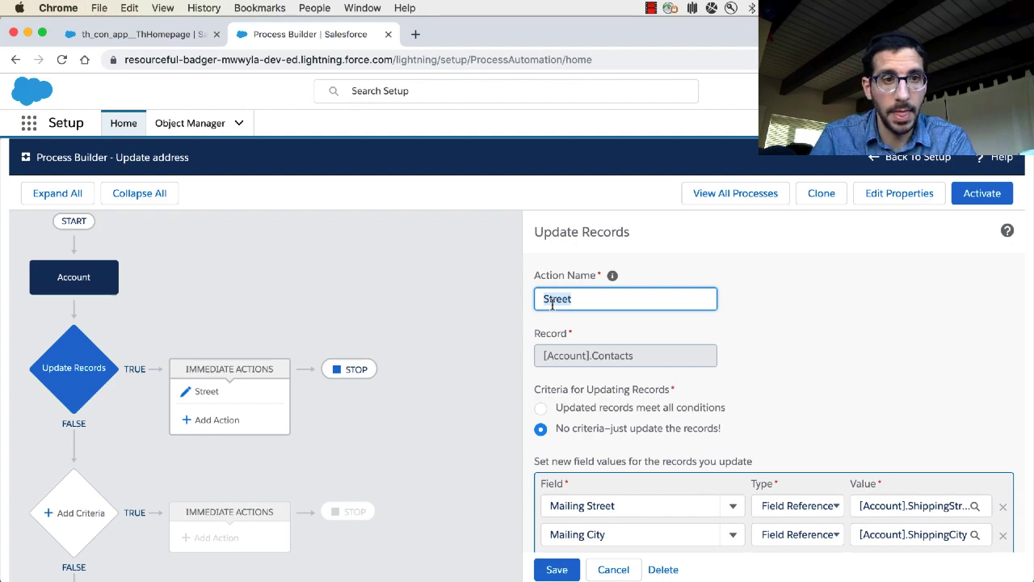
key("ctrl+Left")
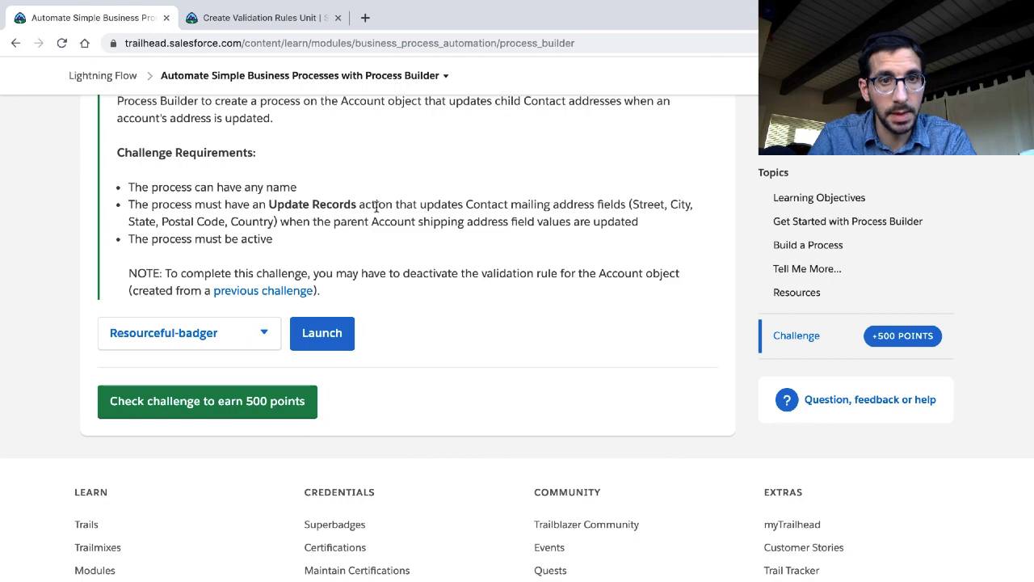
left_click_drag(358, 202, 269, 205)
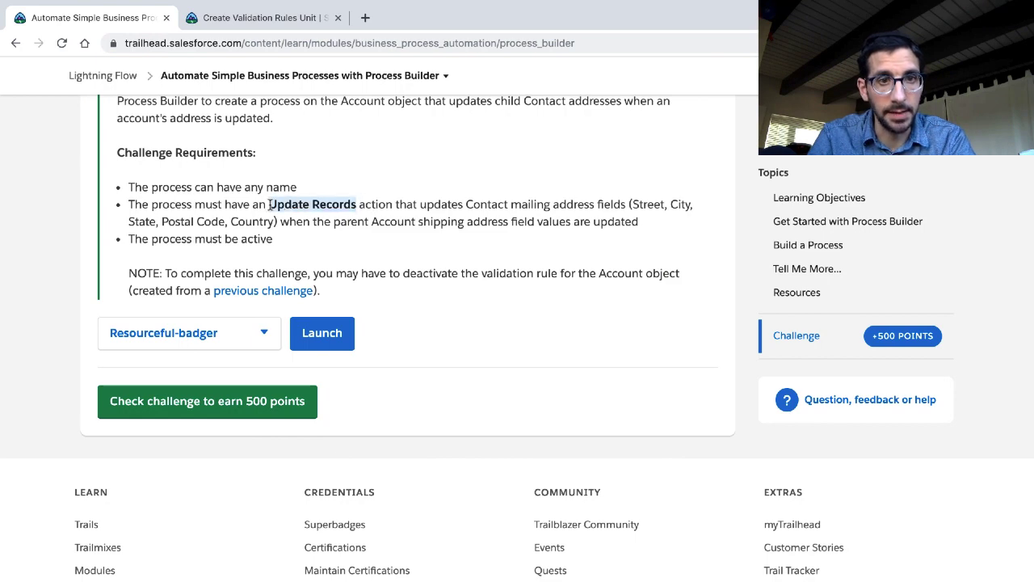
key("ctrl+c")
key("ctrl+Right")
key("ctrl+v")
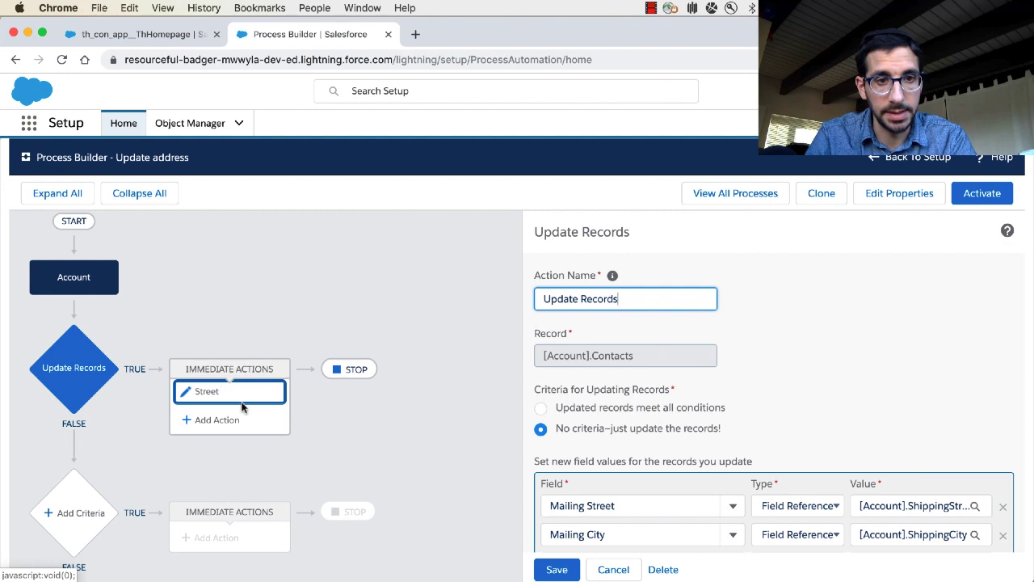
left_click(552, 568)
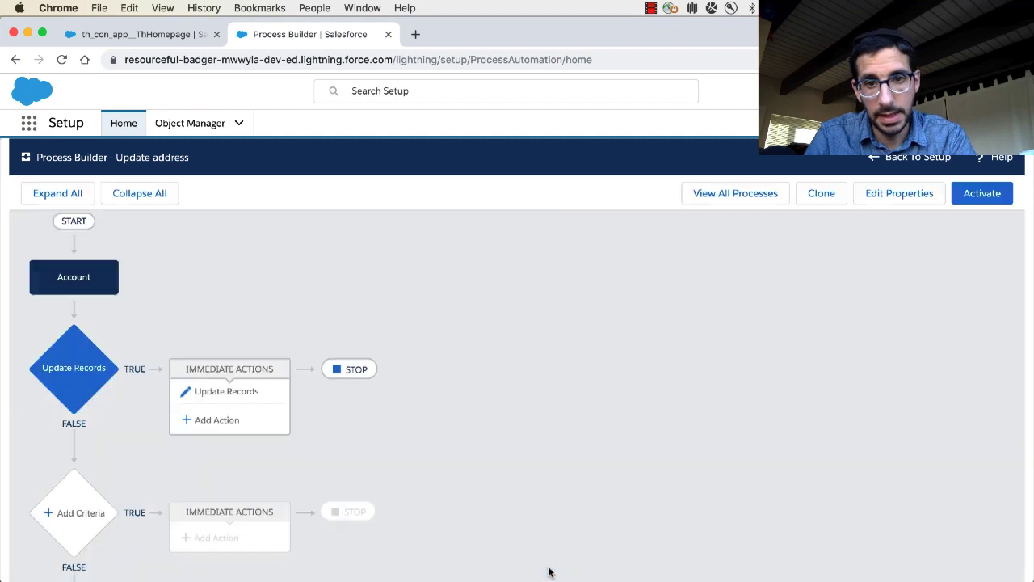
Examine the Update Records action's record, criteria and mailing-to-shipping field mappings, and save it as it is
left_click(251, 395)
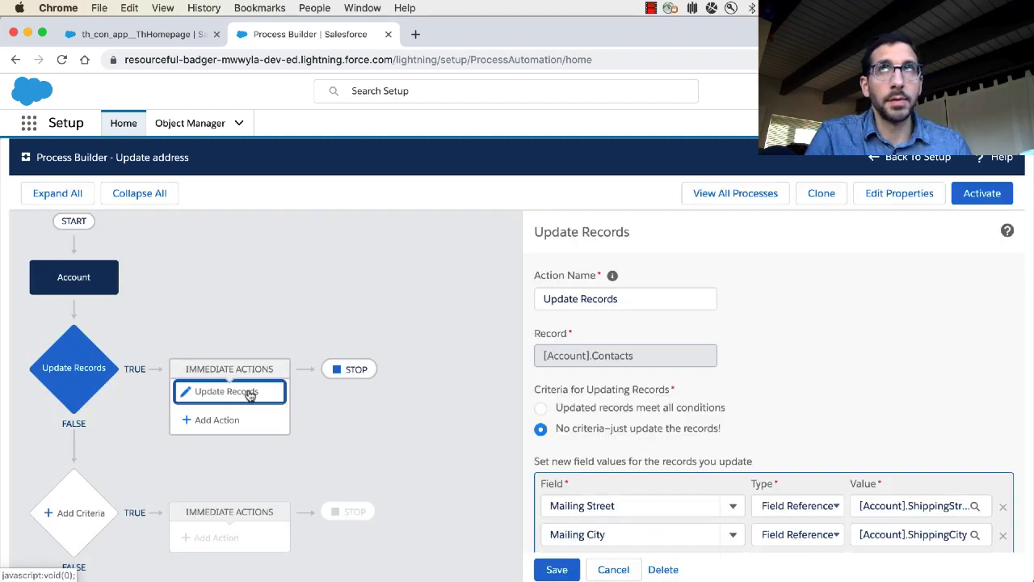
scroll(487, 339, "down", 1)
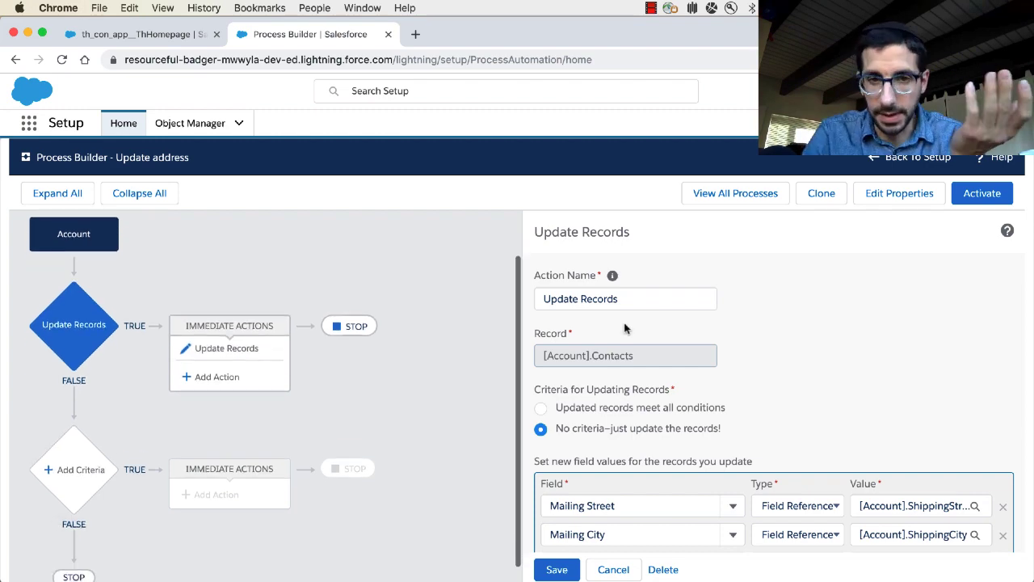
scroll(624, 327, "down", 2)
scroll(624, 327, "down", 2)
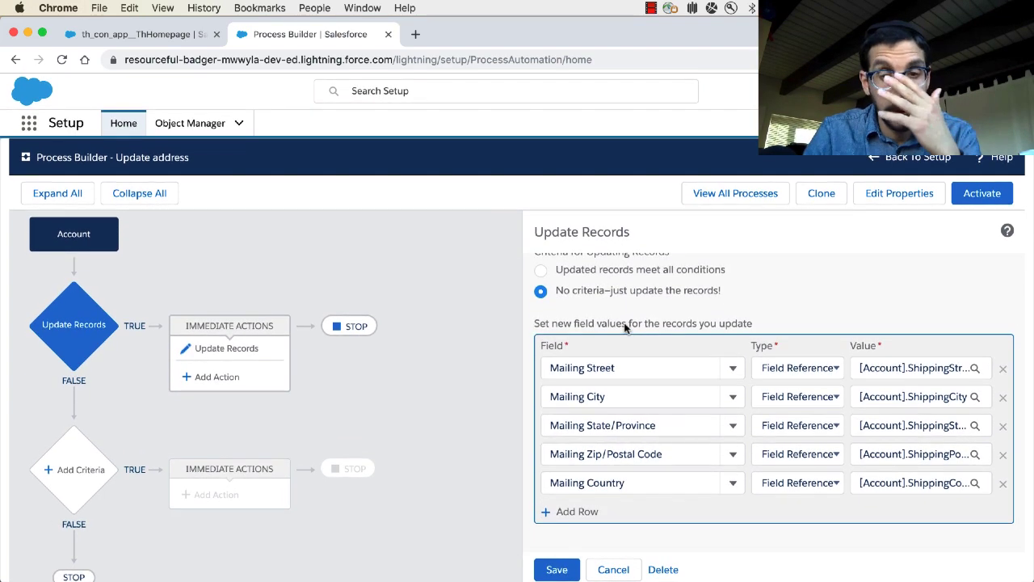
scroll(629, 368, "up", 4)
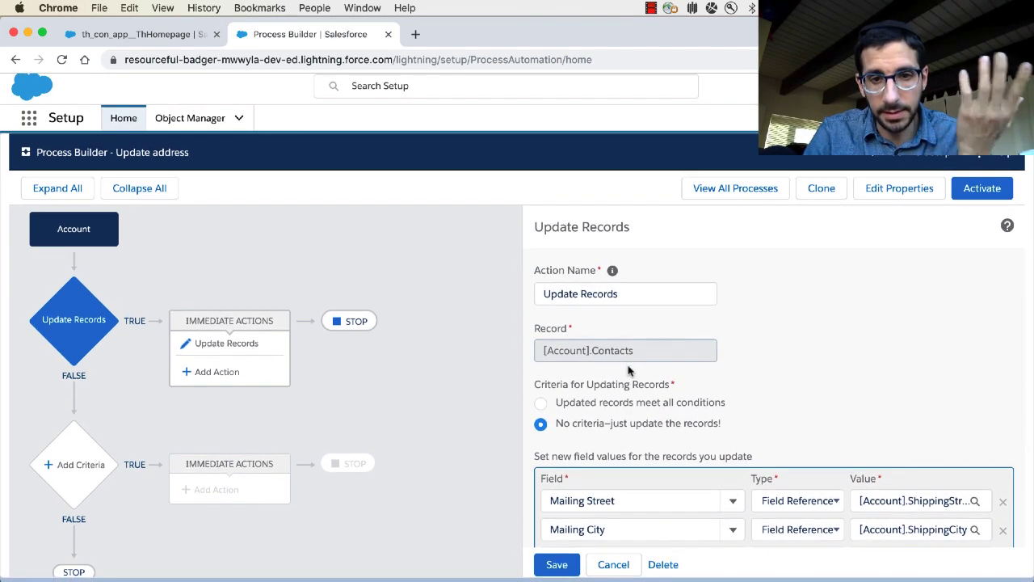
scroll(627, 371, "down", 2)
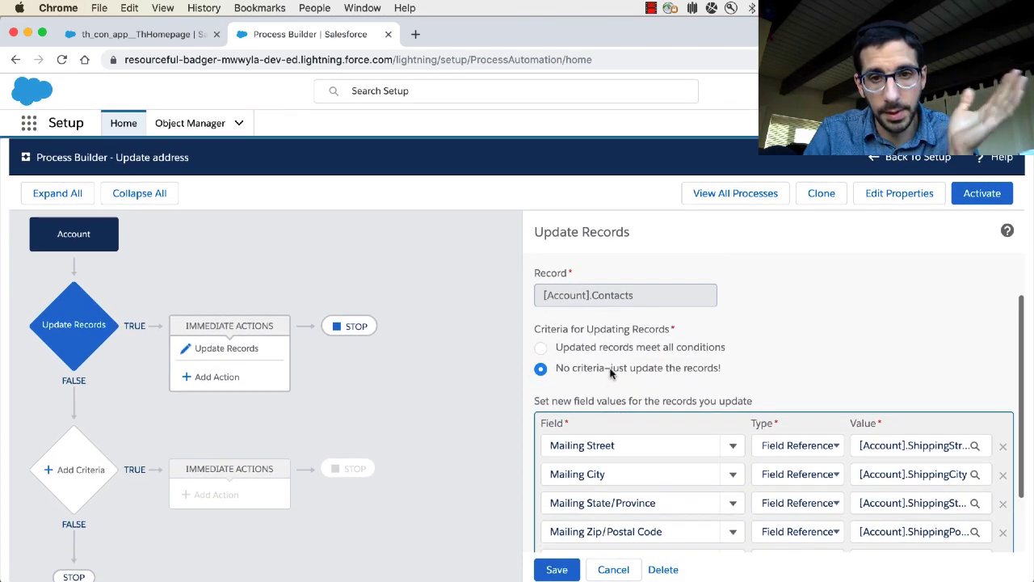
scroll(617, 402, "down", 3)
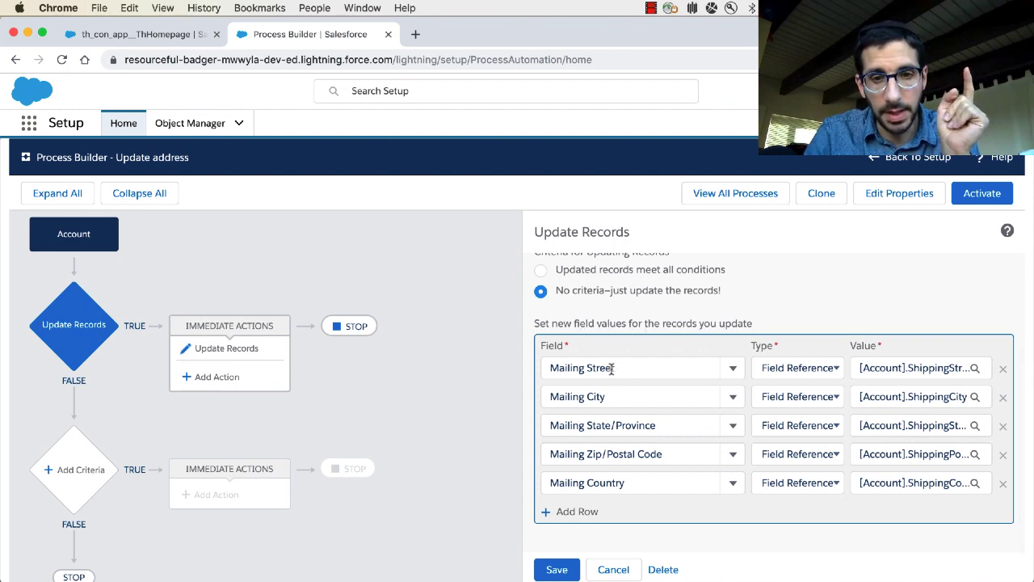
scroll(612, 368, "up", 5)
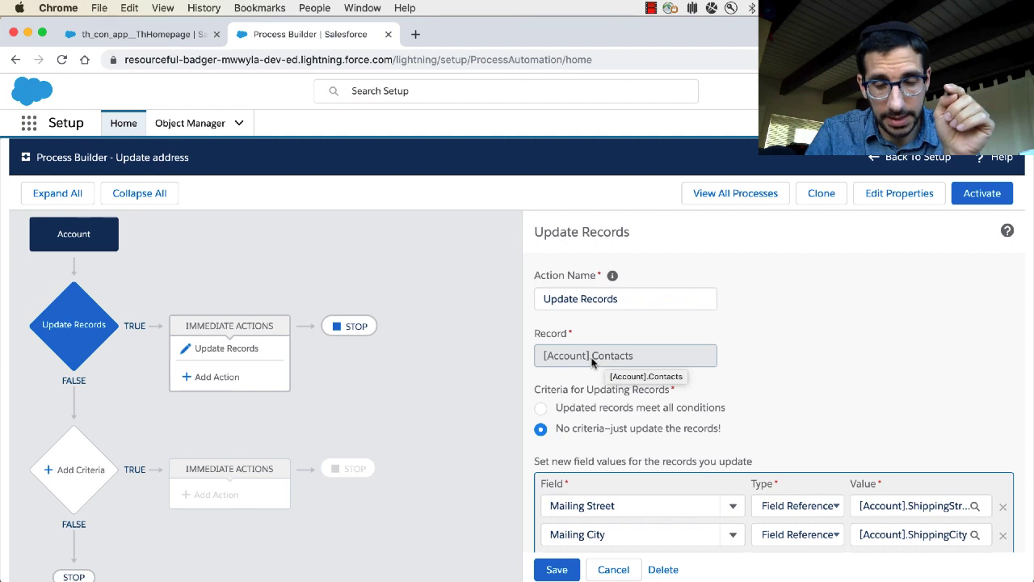
double_click(592, 359)
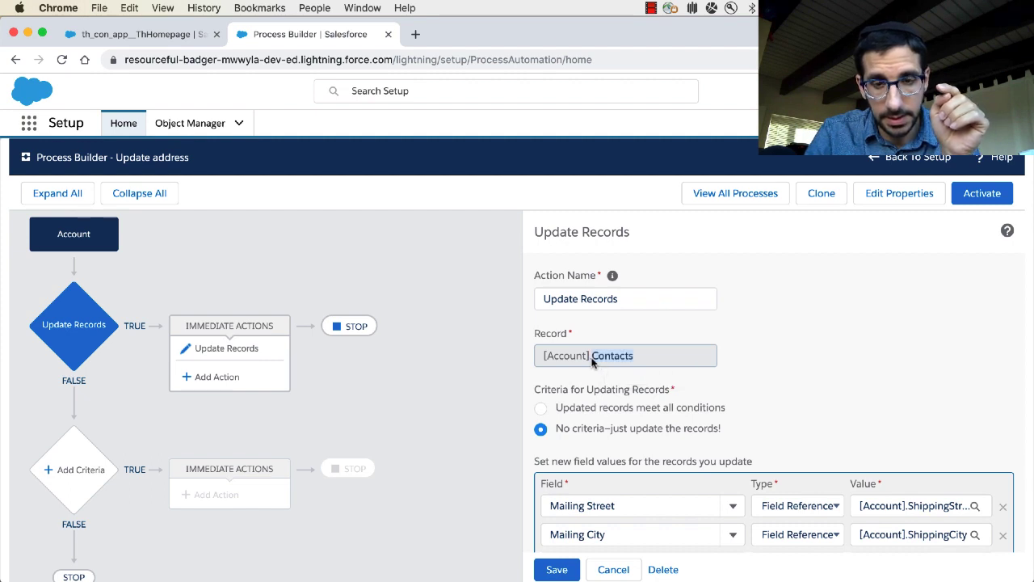
scroll(593, 362, "down", 4)
left_click(594, 368)
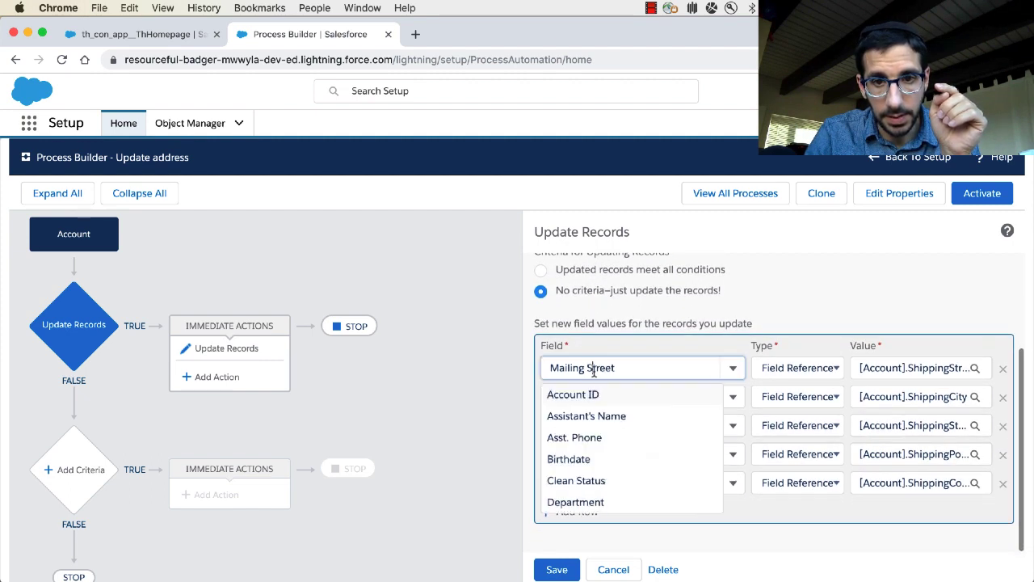
left_click(739, 278)
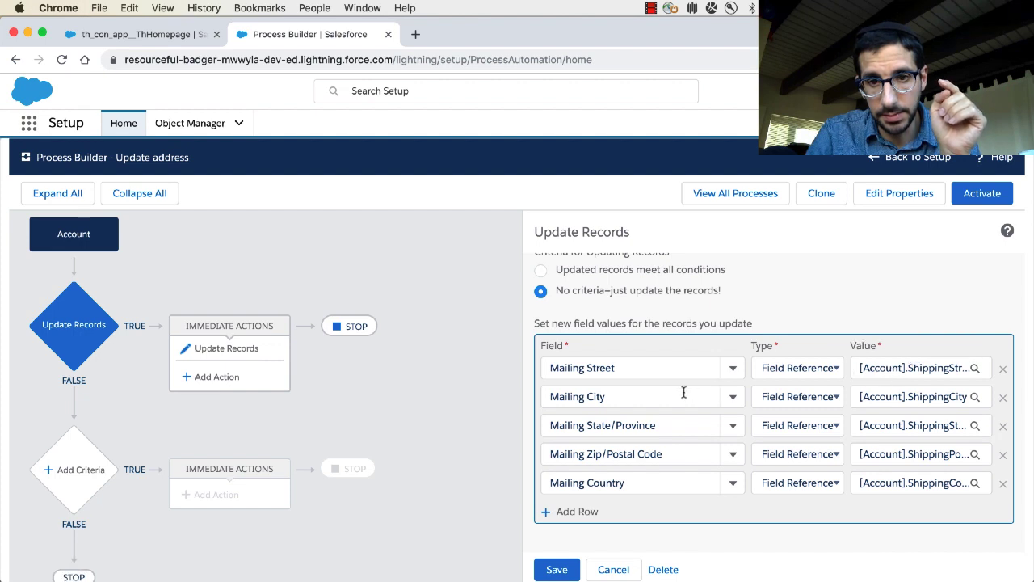
scroll(683, 397, "up", 2)
scroll(682, 396, "down", 2)
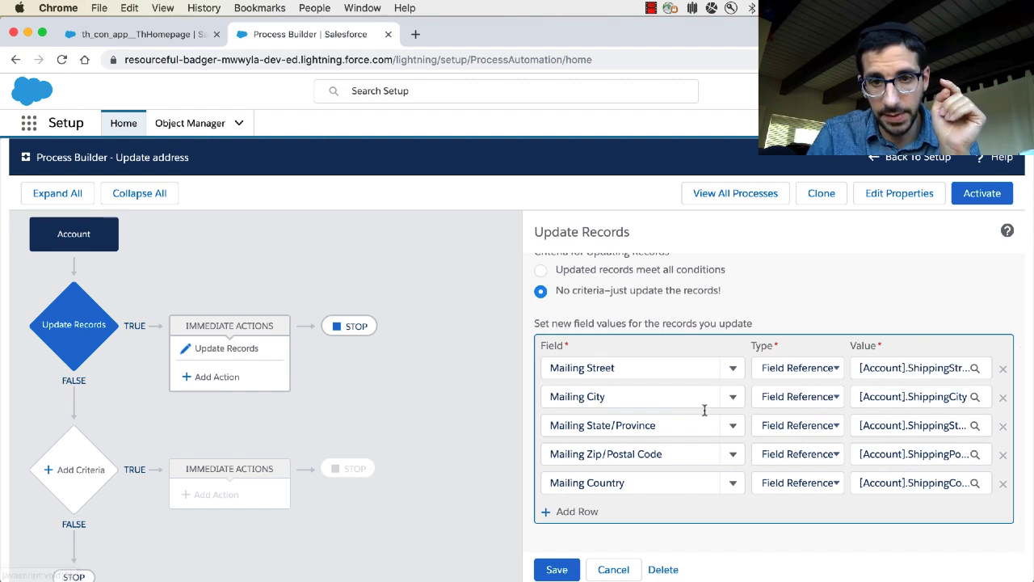
scroll(790, 466, "down", 1)
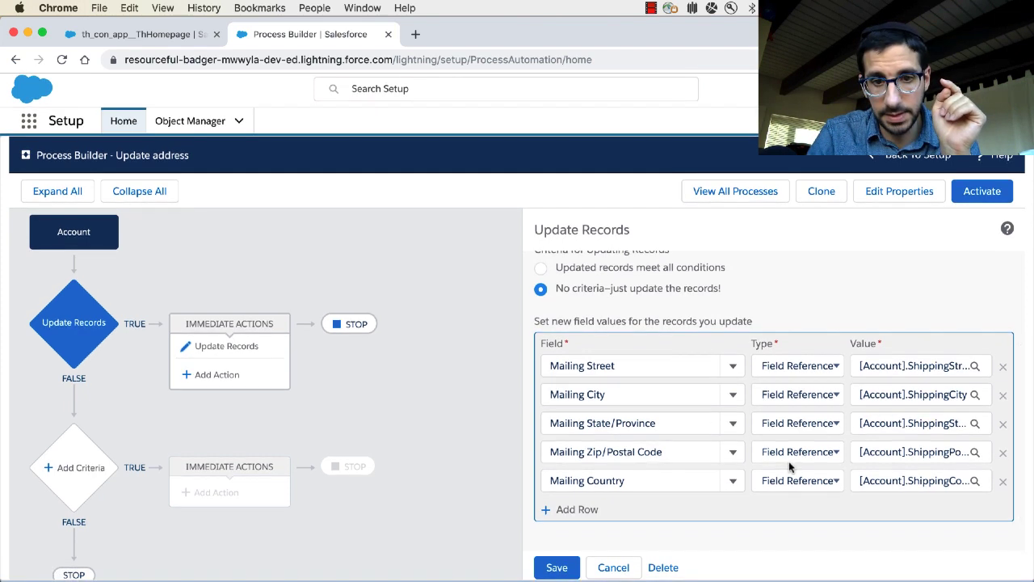
left_click(556, 568)
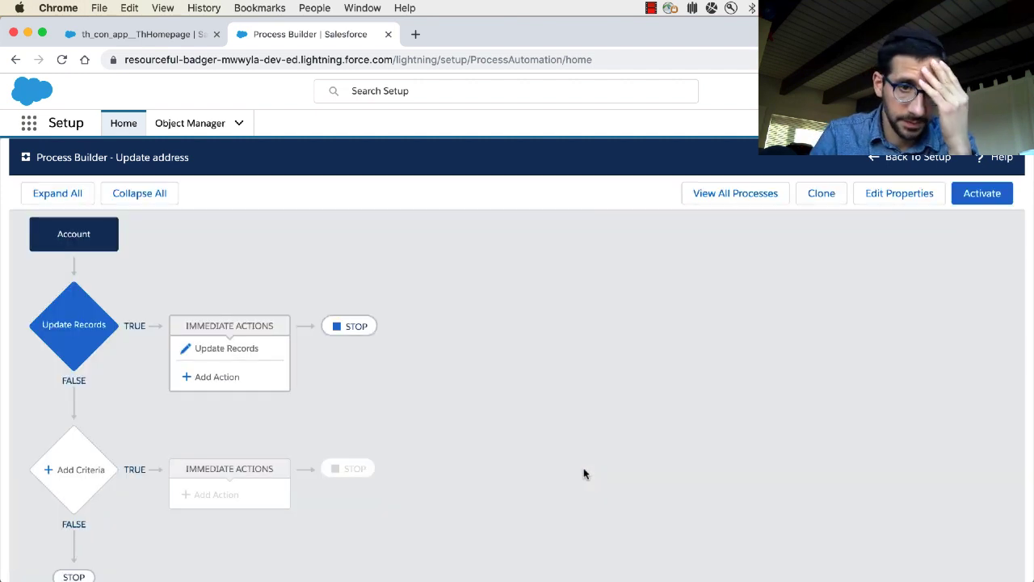
Activate the Update address process and submit the Trailhead Process Builder challenge for checking
left_click(981, 192)
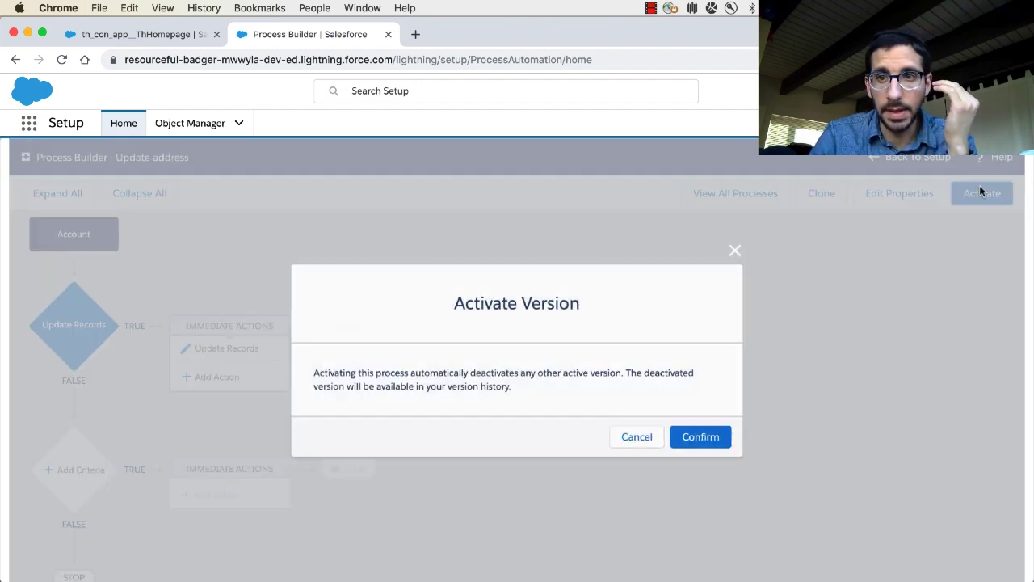
left_click(704, 437)
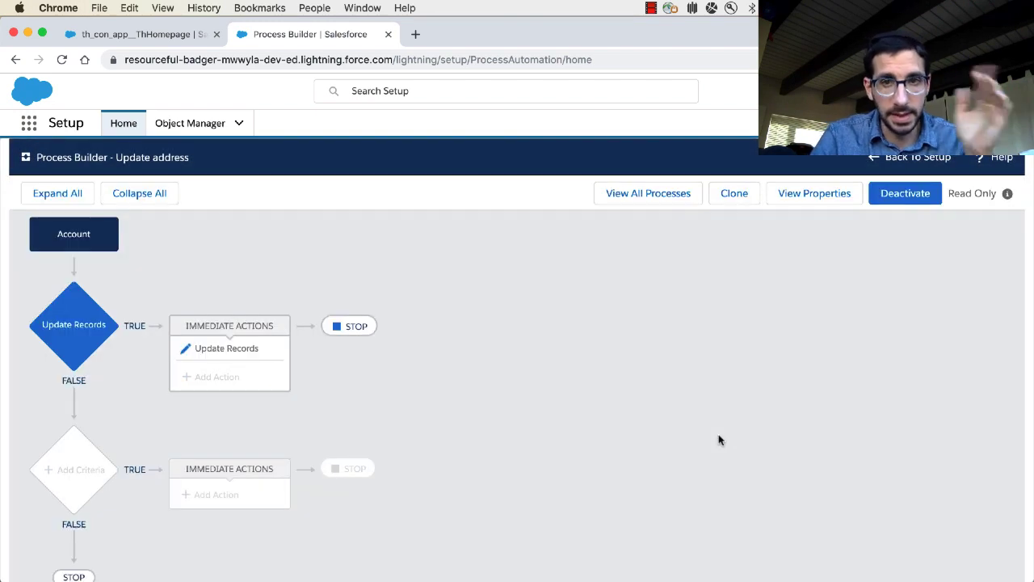
key("ctrl+Right")
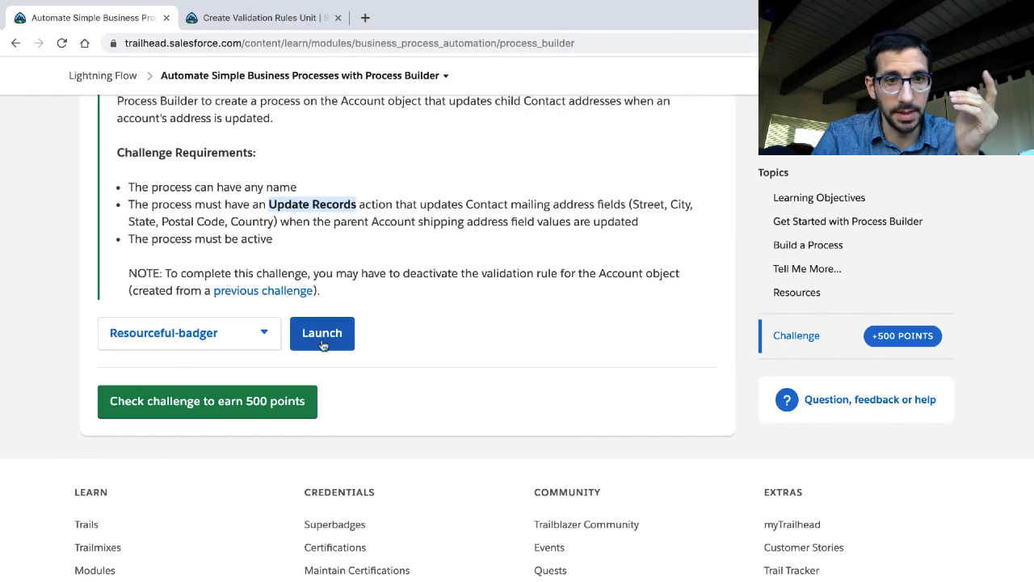
left_click(245, 401)
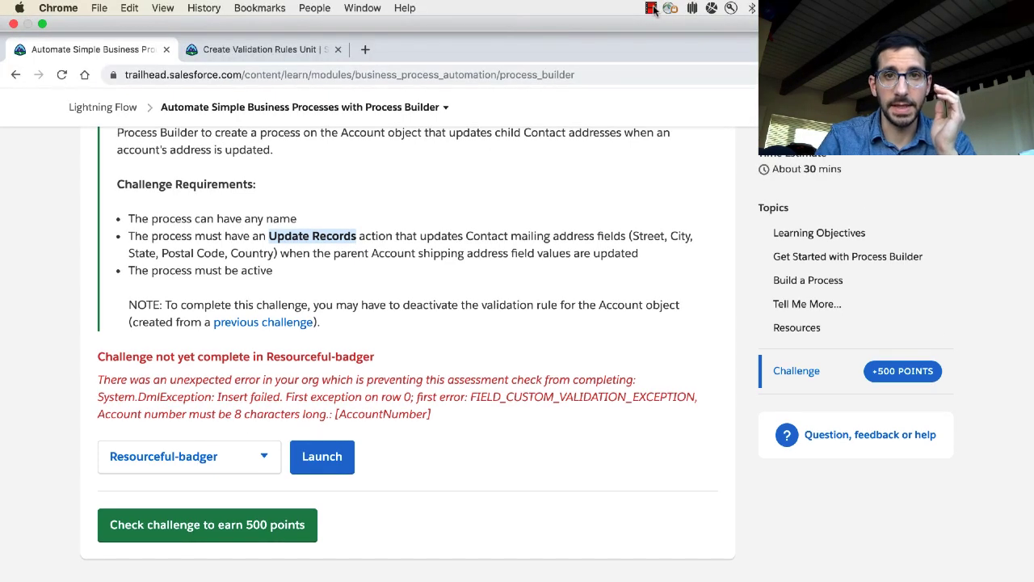
left_click(651, 8)
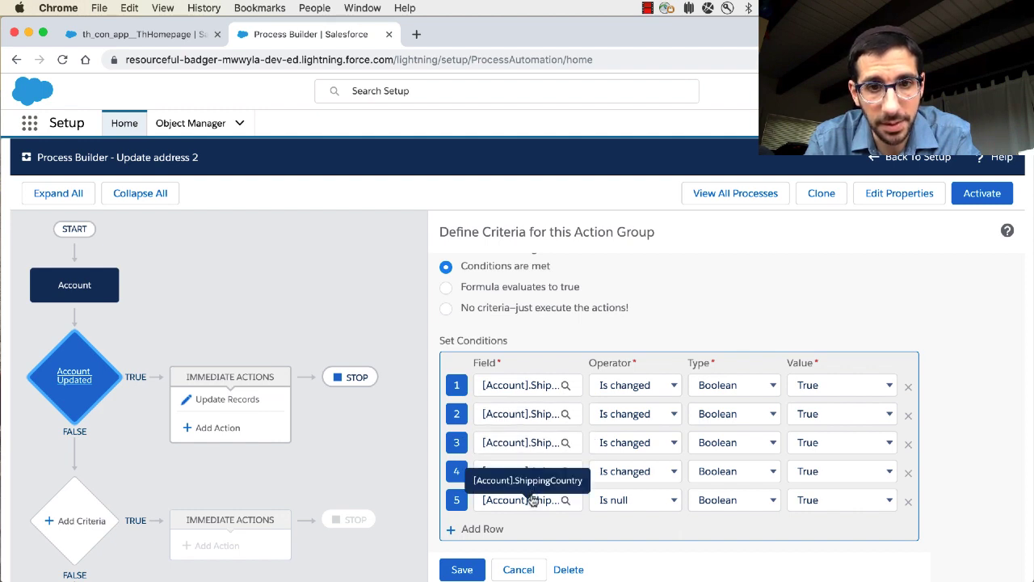
Try to set the Account Updated criteria's ShippingCountry condition to Is changed with value True, and open the Update Records action
left_click(636, 507)
left_click(636, 513)
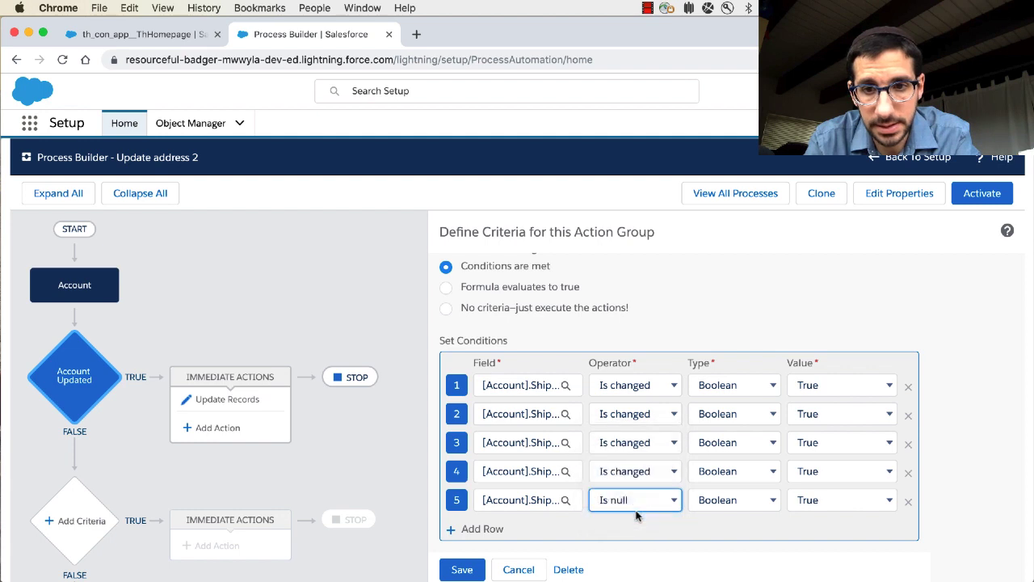
left_click(840, 501)
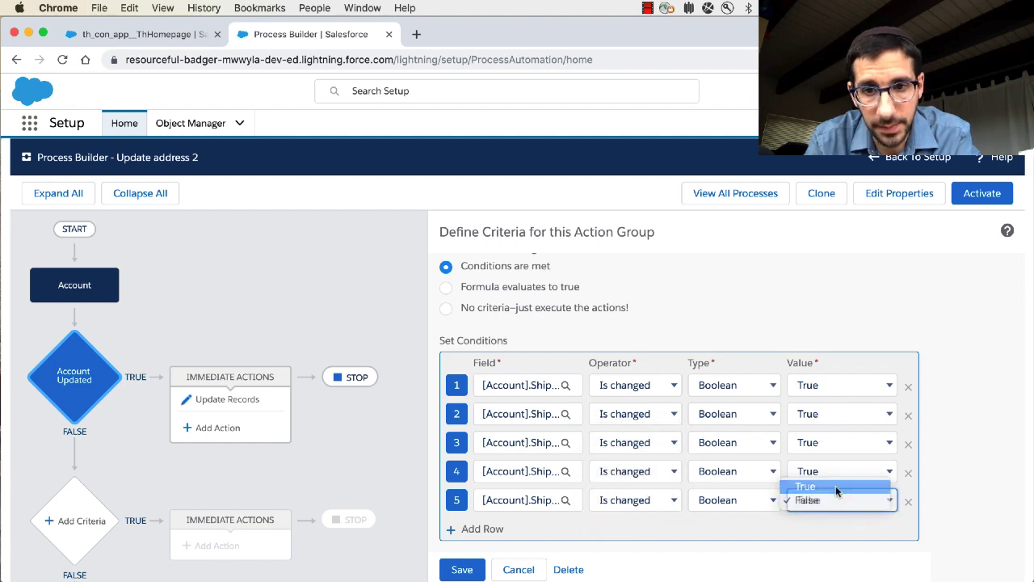
left_click(829, 526)
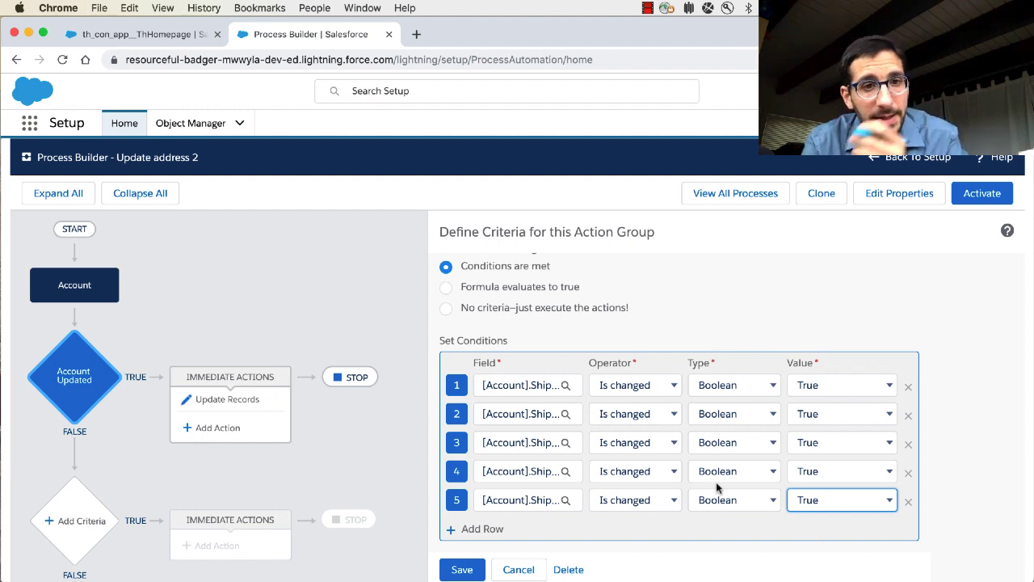
left_click(258, 400)
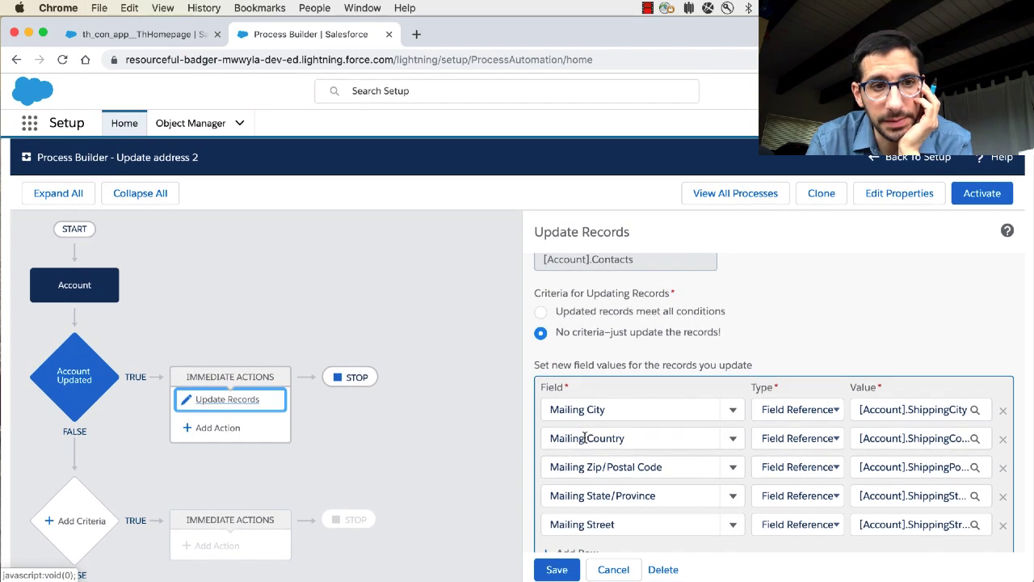
Reopen the Account Updated criteria and set its ShippingCountry condition to Is changed with the Boolean value True
left_click(69, 375)
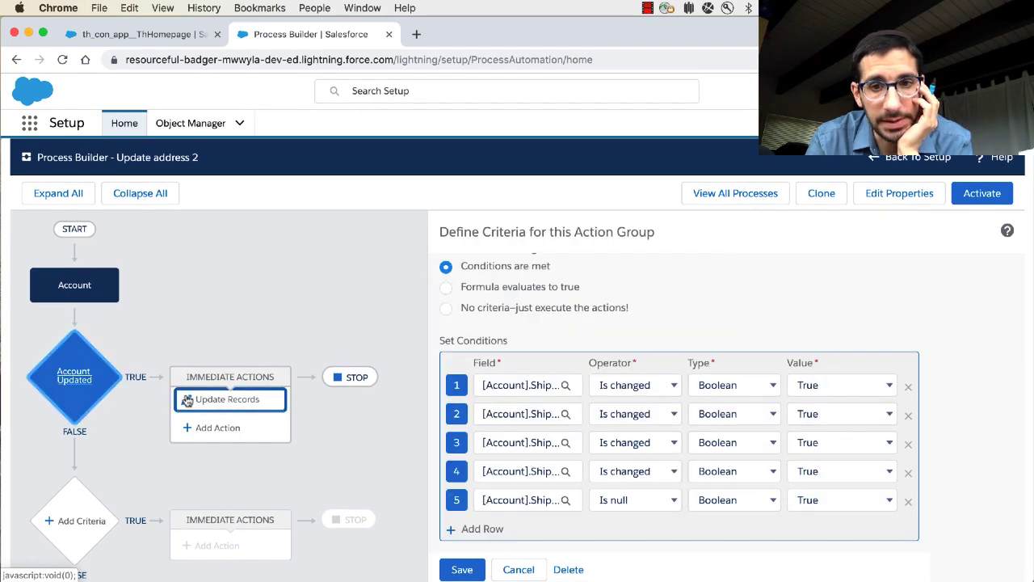
left_click(642, 502)
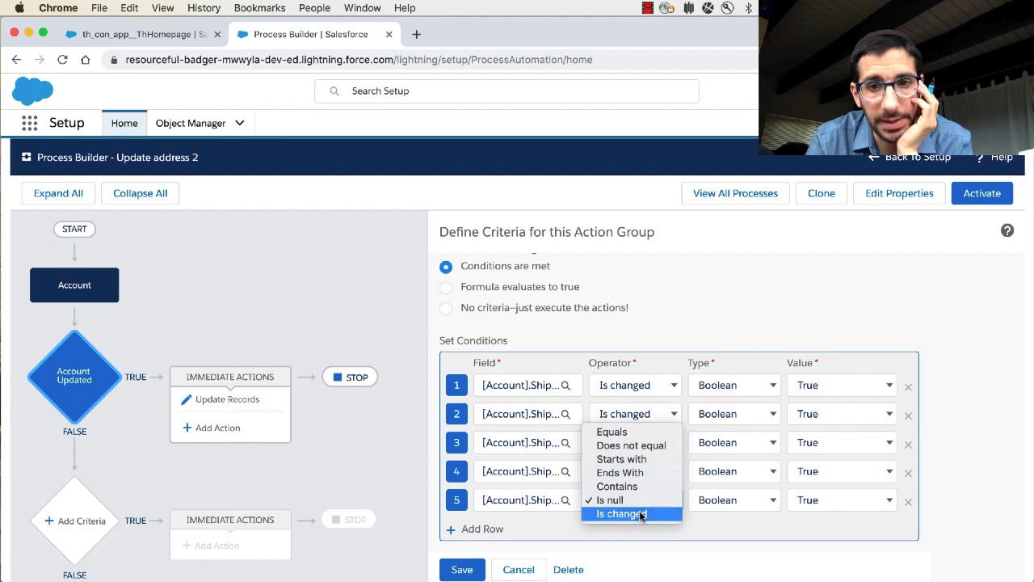
left_click(642, 515)
left_click(824, 502)
left_click(824, 501)
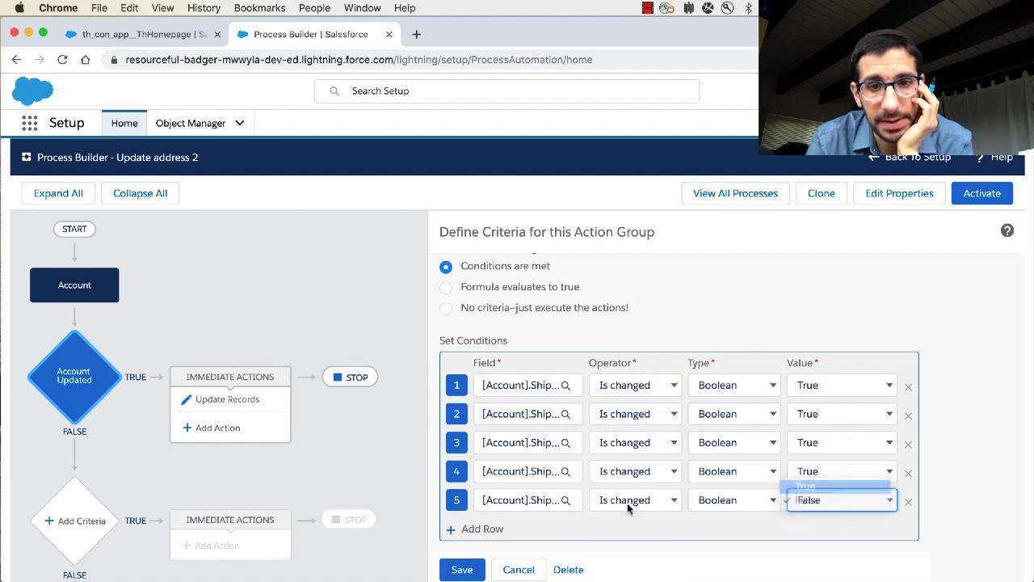
Save the Account Updated criteria, then review the Update Records action's record and mailing-to-shipping field mappings and save it as it is
left_click(445, 565)
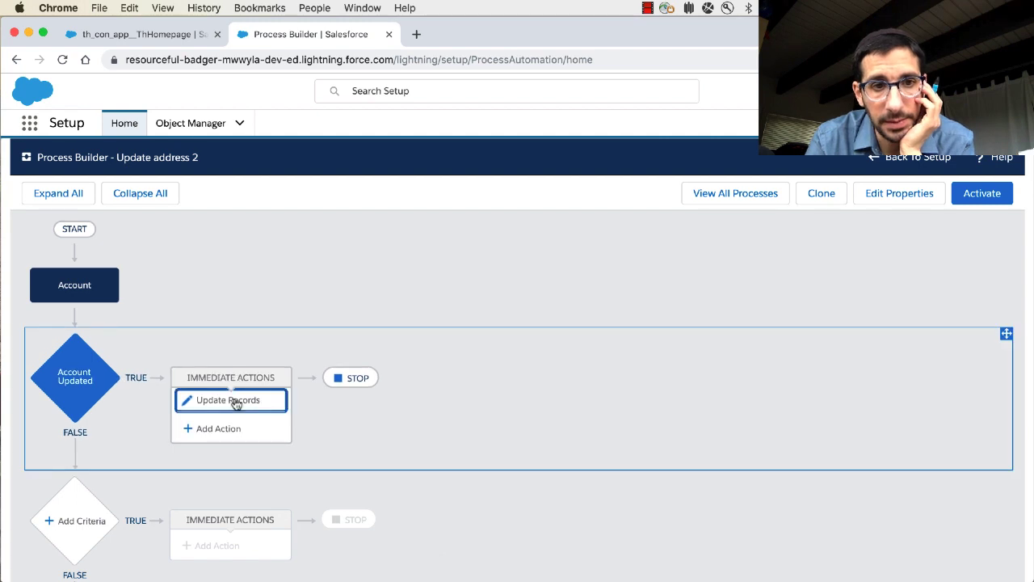
left_click(235, 402)
scroll(556, 406, "down", 1)
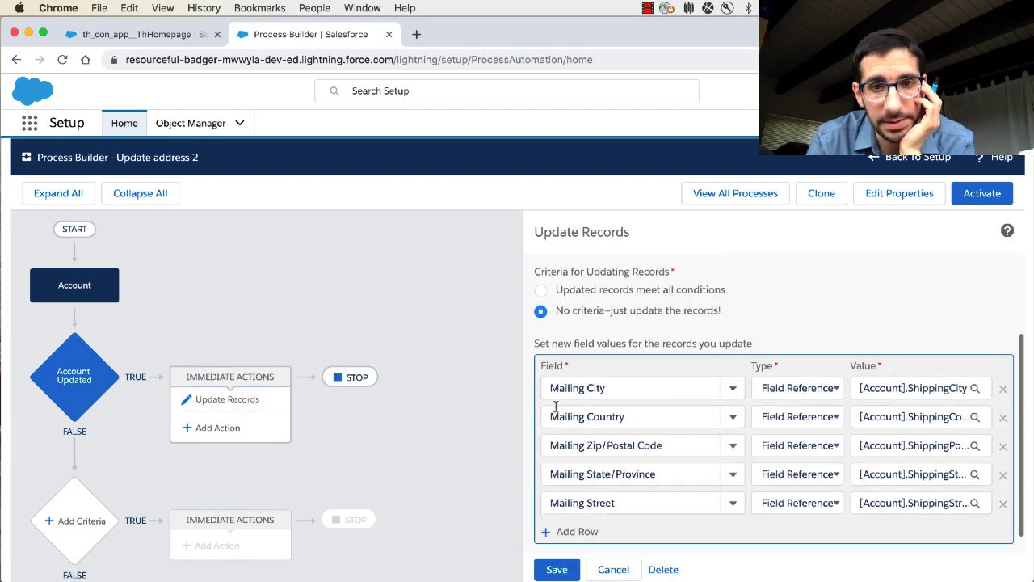
scroll(550, 405, "up", 2)
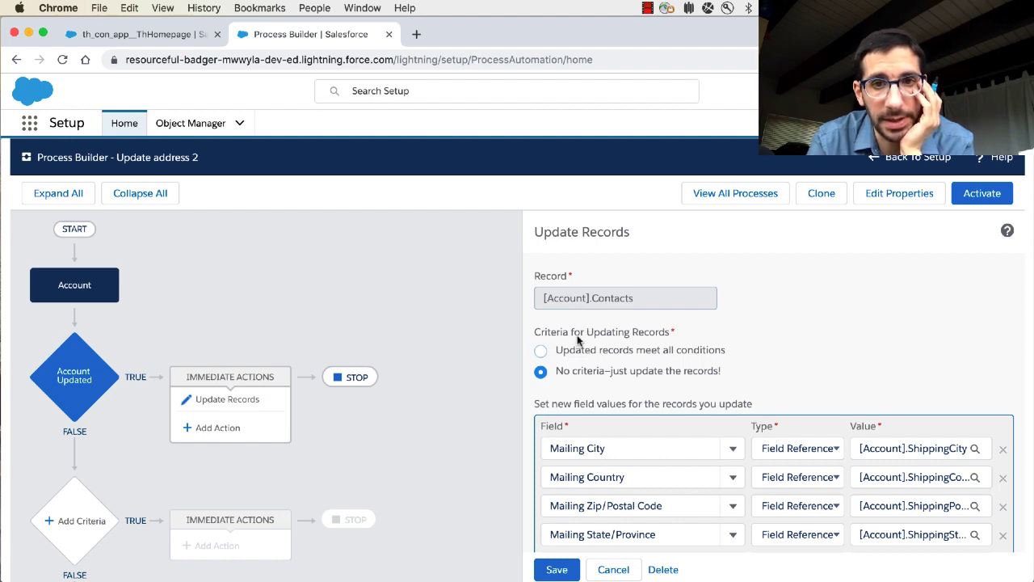
left_click(63, 372)
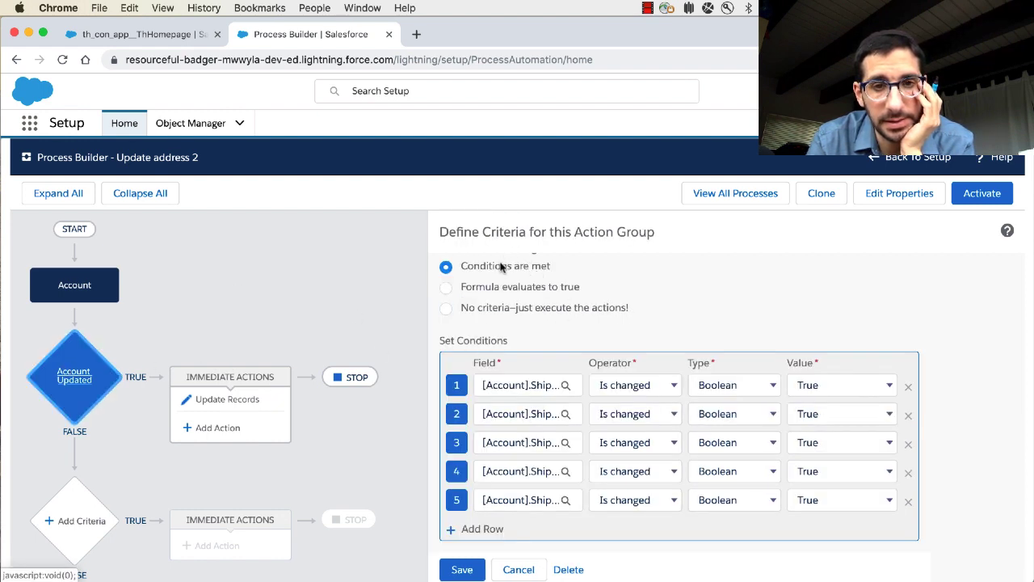
left_click(192, 399)
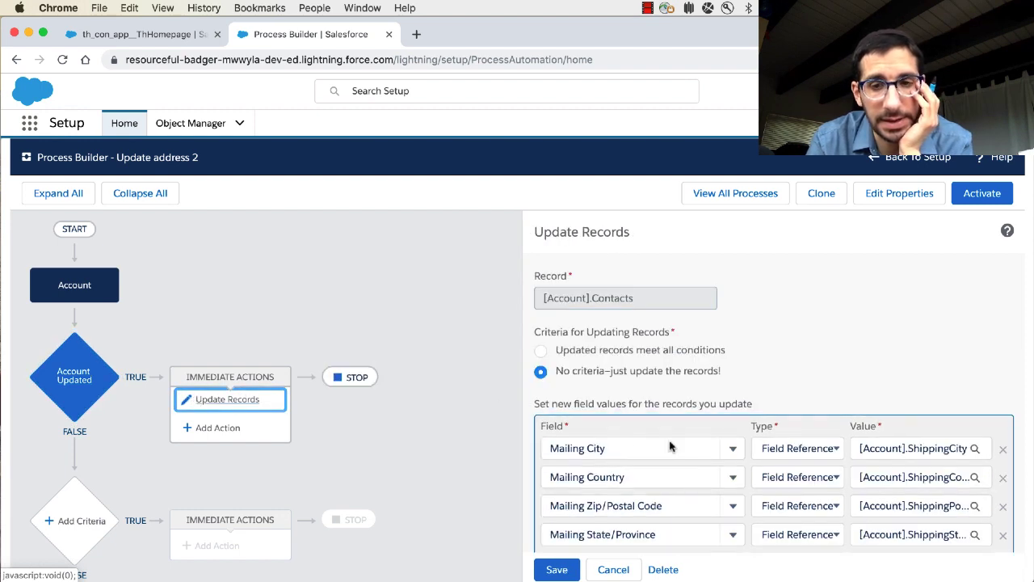
scroll(622, 478, "down", 2)
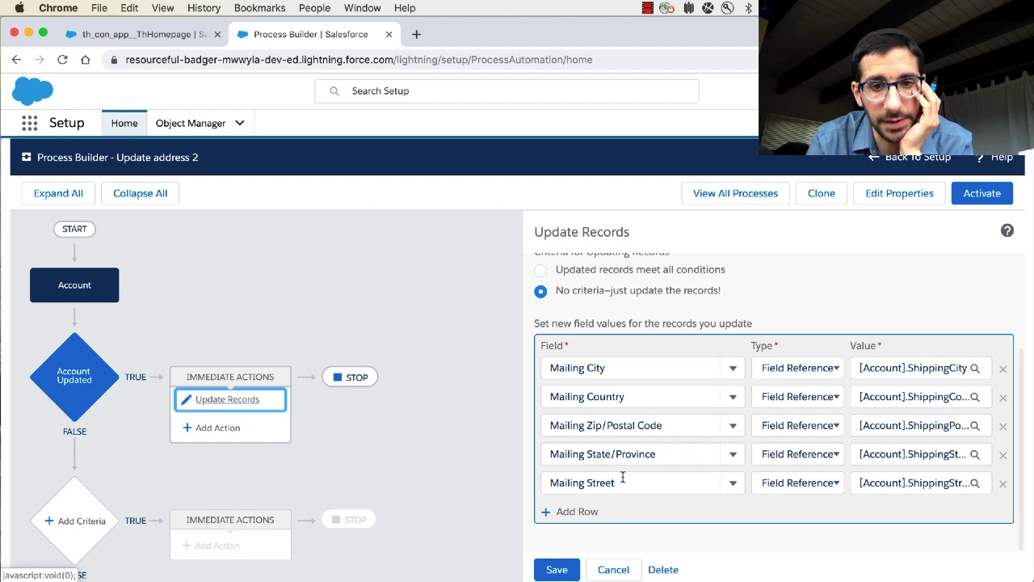
left_click(557, 570)
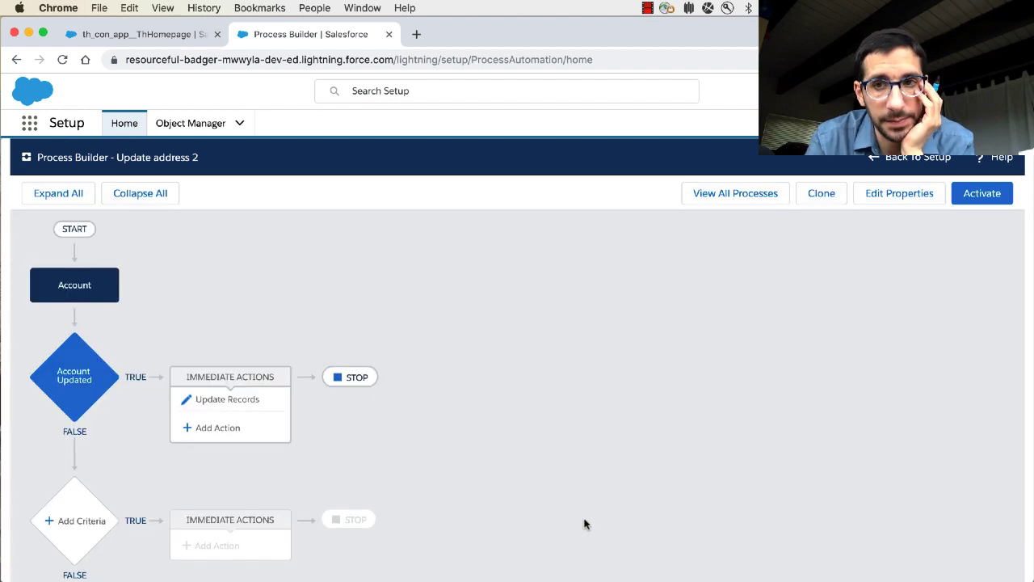
Activate the Update address 2 process and reopen it from the process list to check its status
left_click(970, 200)
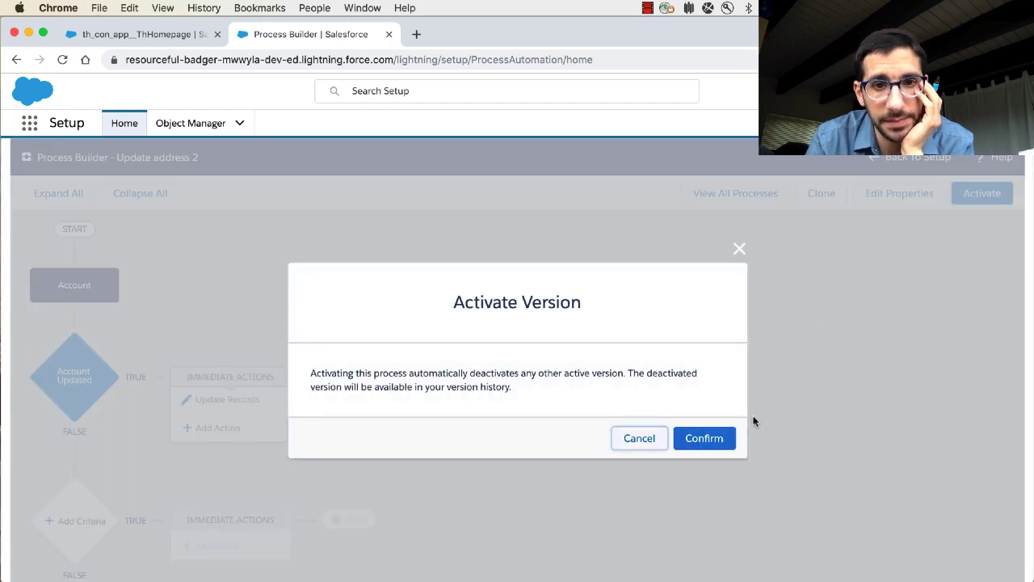
left_click(705, 438)
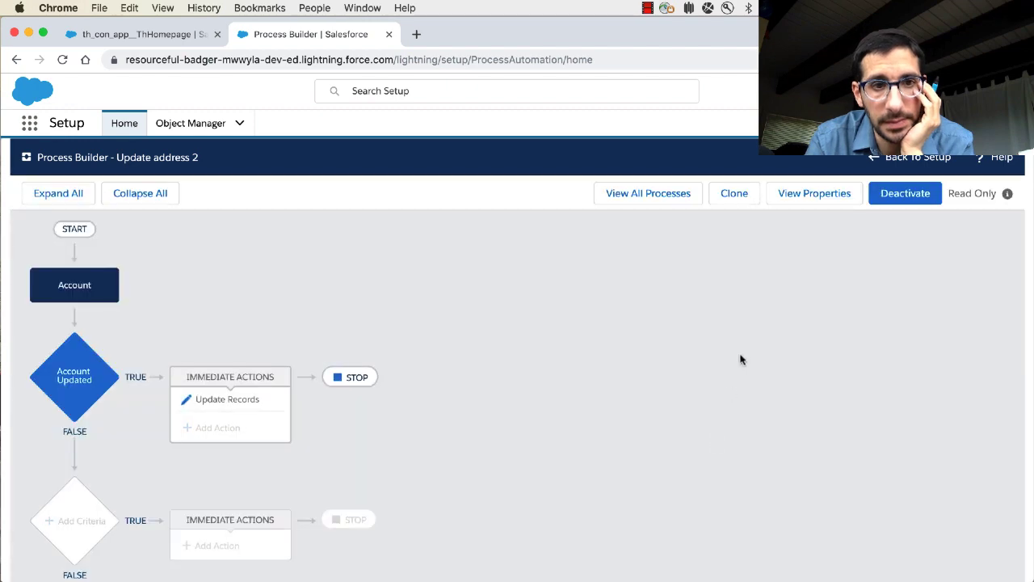
left_click(875, 163)
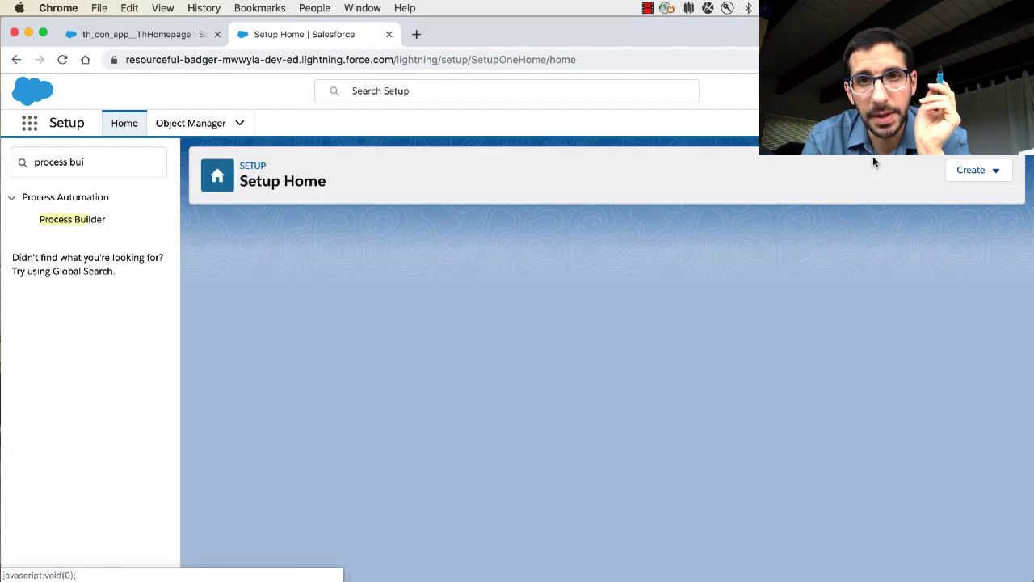
left_click(72, 220)
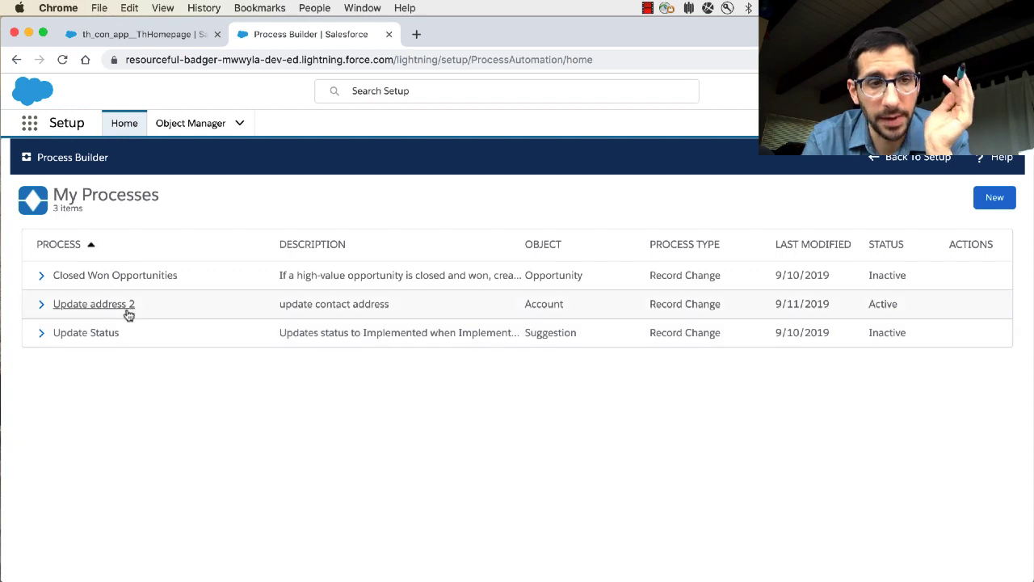
left_click(123, 306)
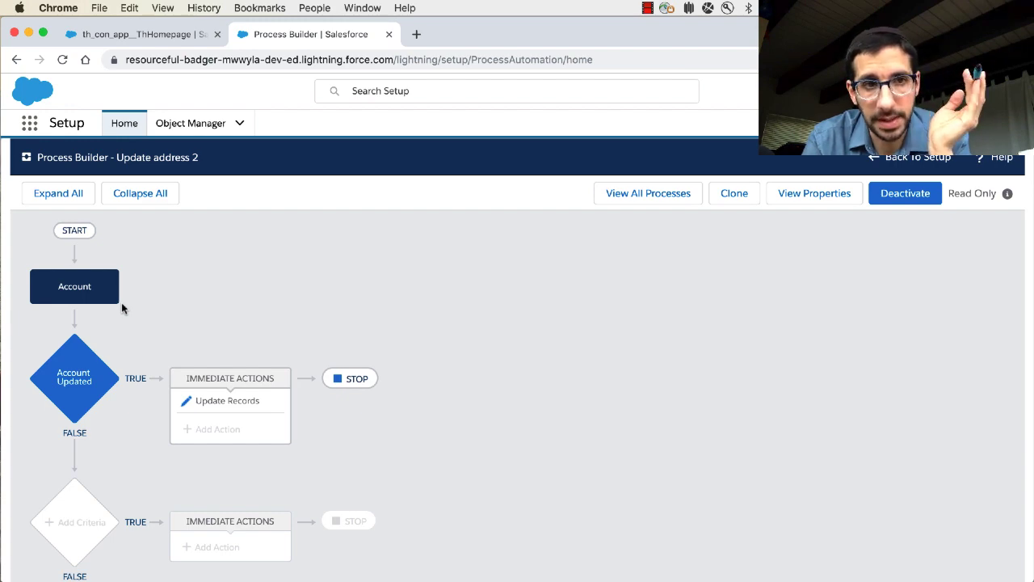
Switch to the Trailhead challenge page and submit the Process Builder challenge for checking
key("ctrl+Right")
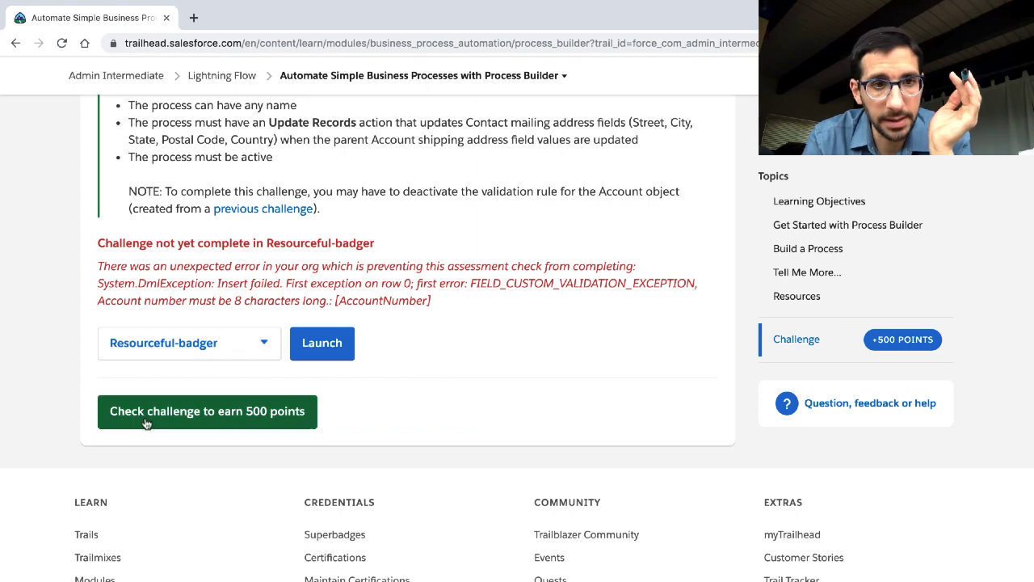
left_click(148, 421)
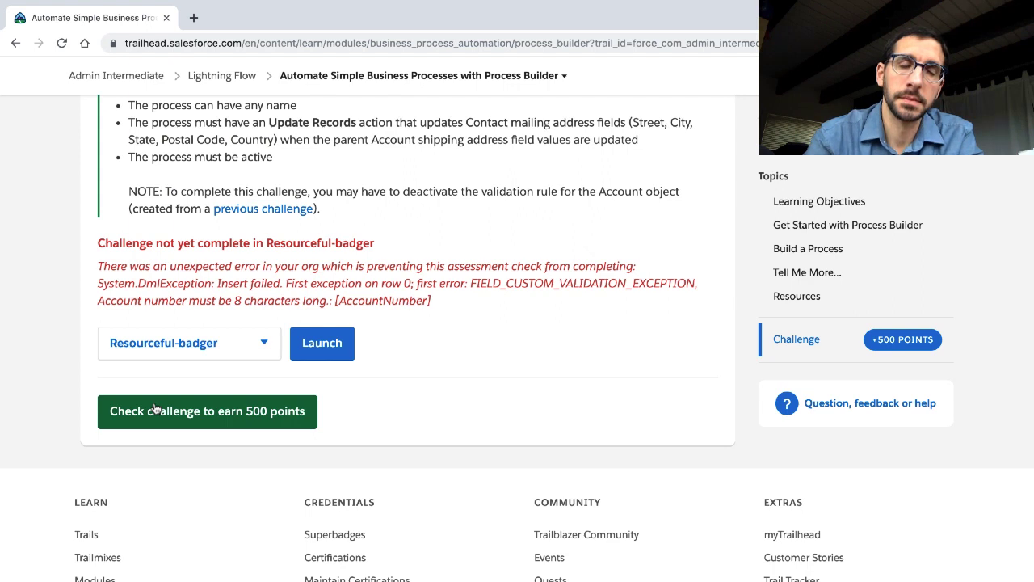
mouse_move(525, 6)
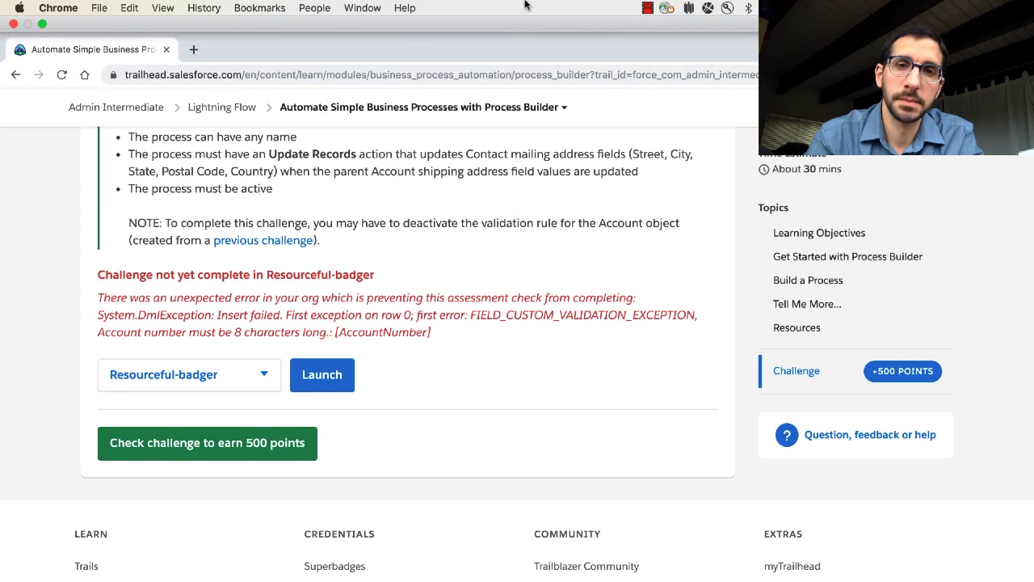
left_click(648, 8)
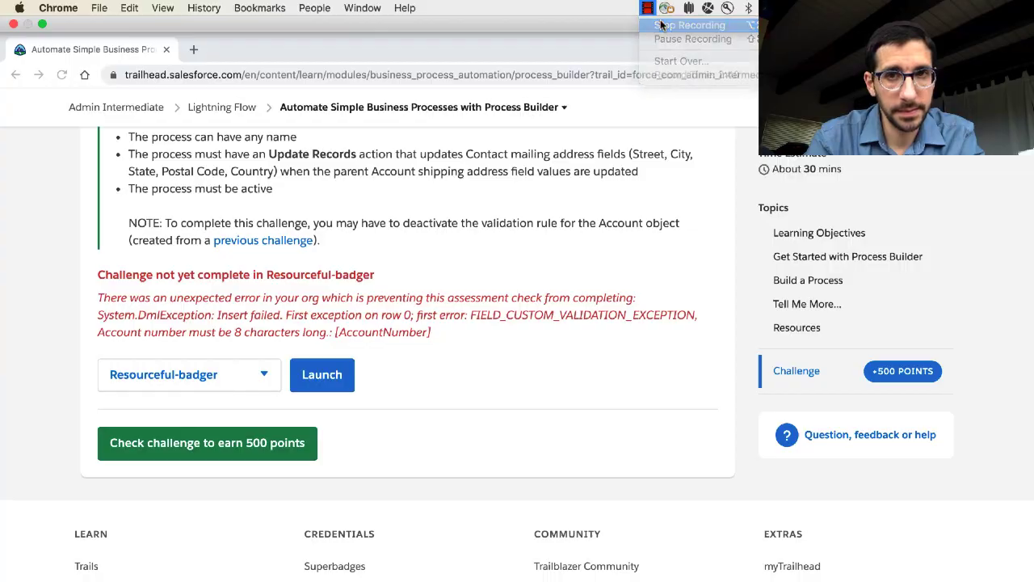
left_click(689, 25)
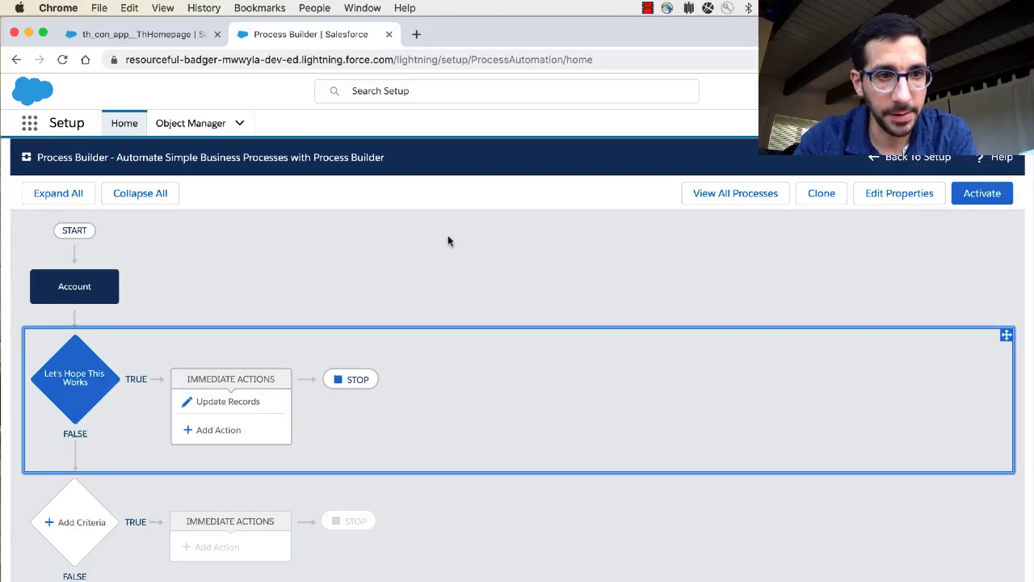
Examine the Let's Hope This Works criteria, including its five shipping field conditions and the logic that combines them
left_click(72, 365)
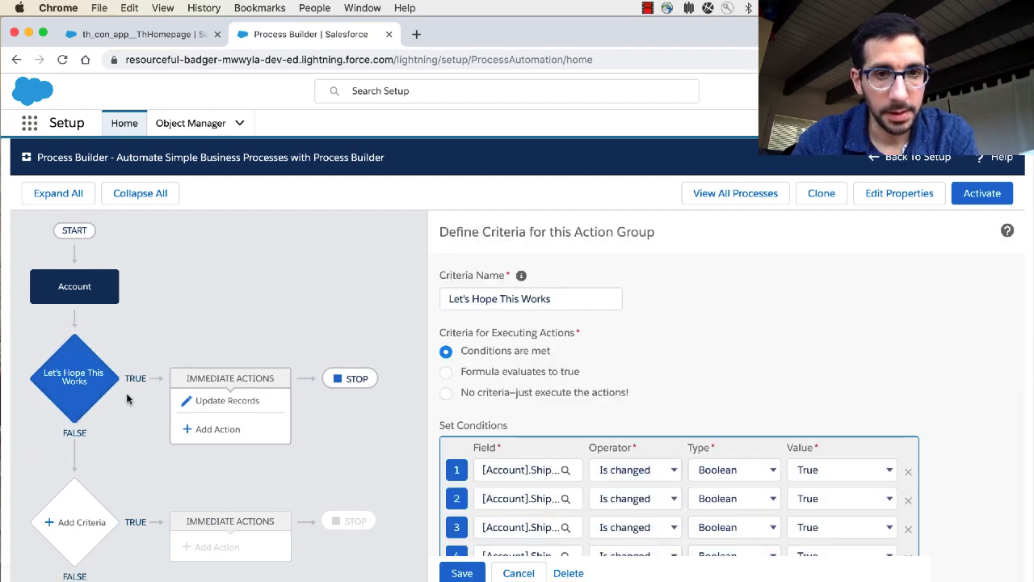
scroll(491, 396, "down", 2)
scroll(491, 397, "up", 1)
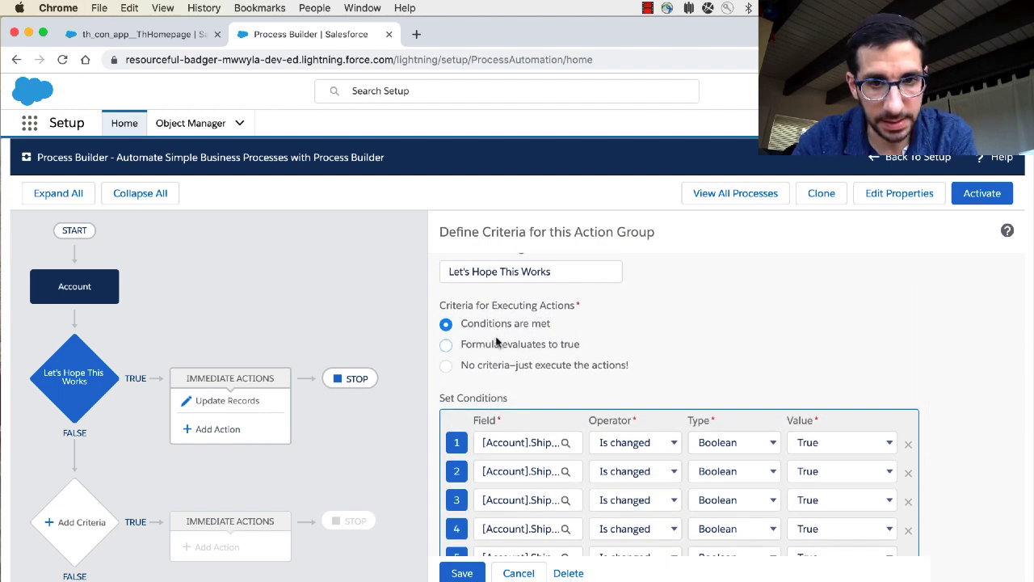
scroll(496, 340, "down", 4)
scroll(498, 343, "down", 1)
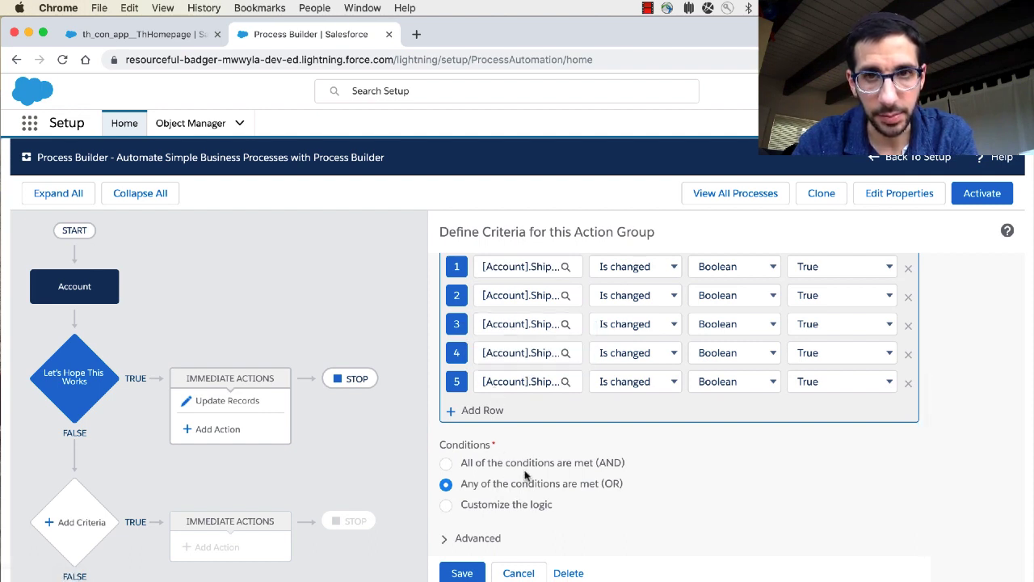
left_click(647, 8)
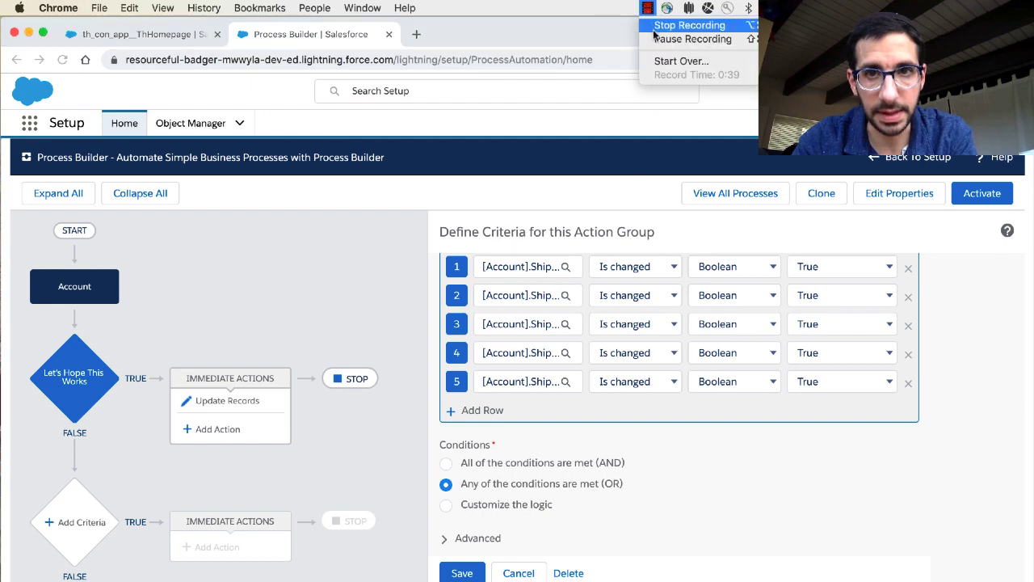
left_click(655, 40)
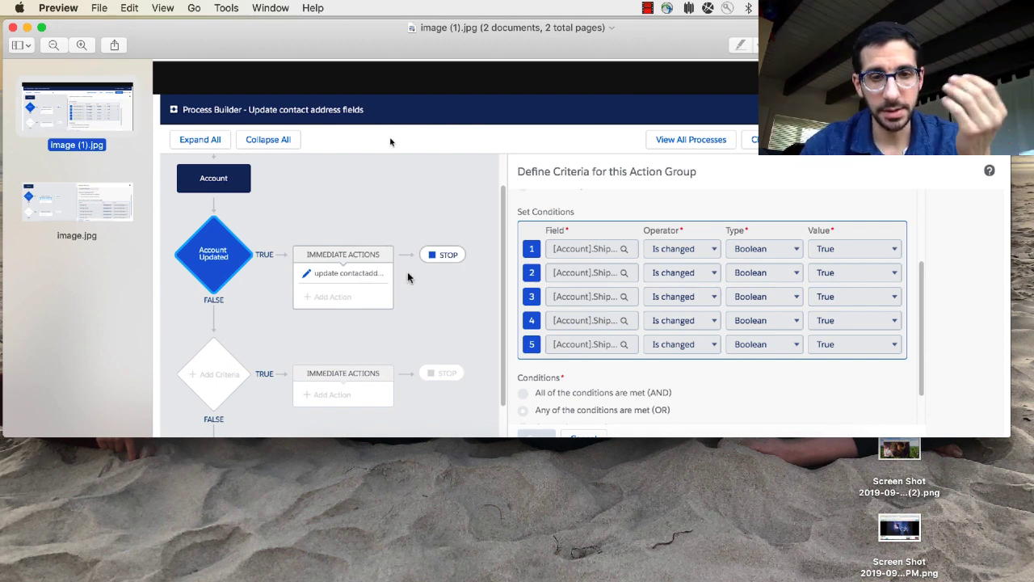
Compare the Let's Hope This Works conditions with the address fields in the Trailhead challenge requirements, and save the criteria as they are
key("ctrl+Right")
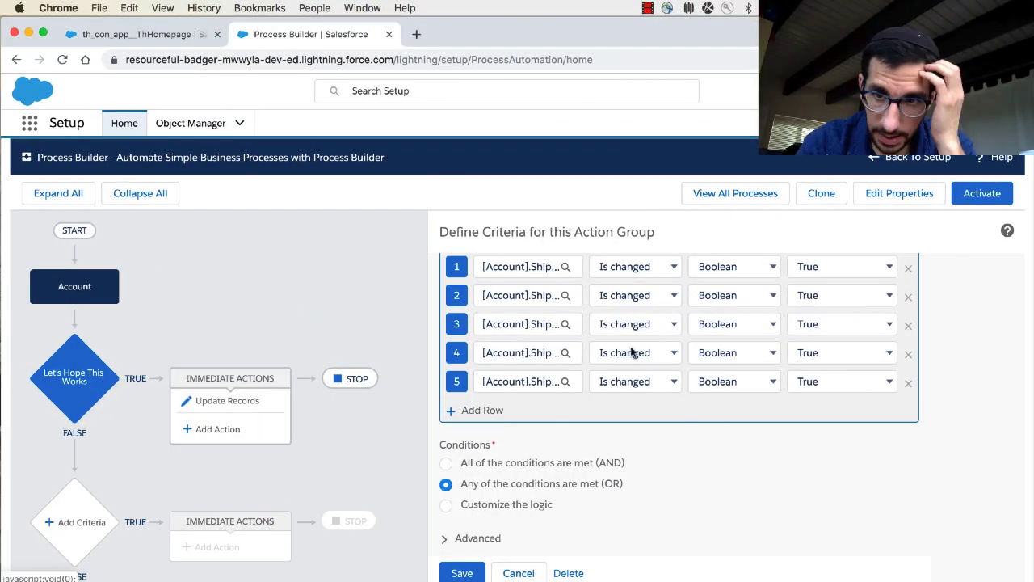
scroll(629, 349, "up", 5)
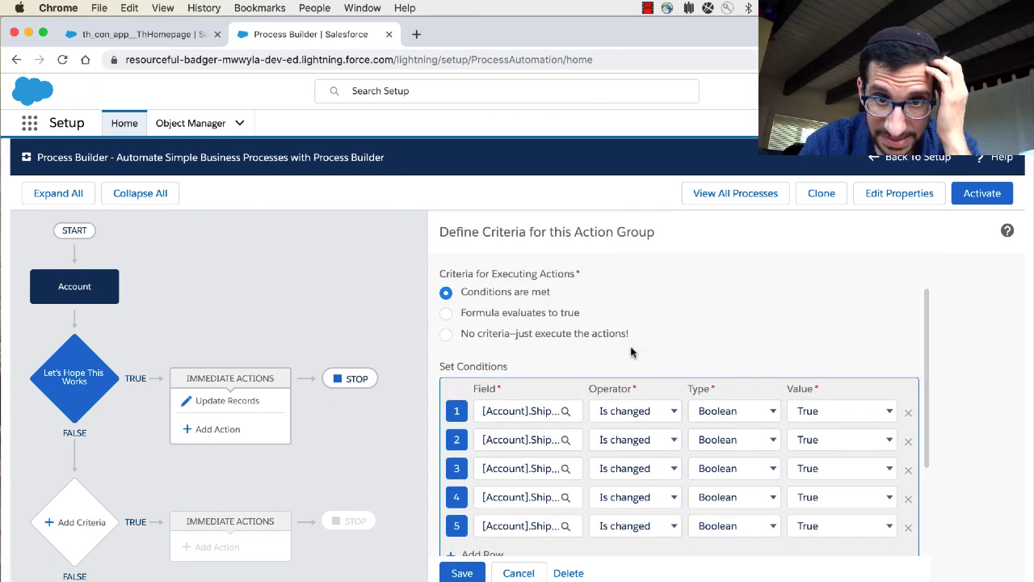
scroll(613, 317, "down", 4)
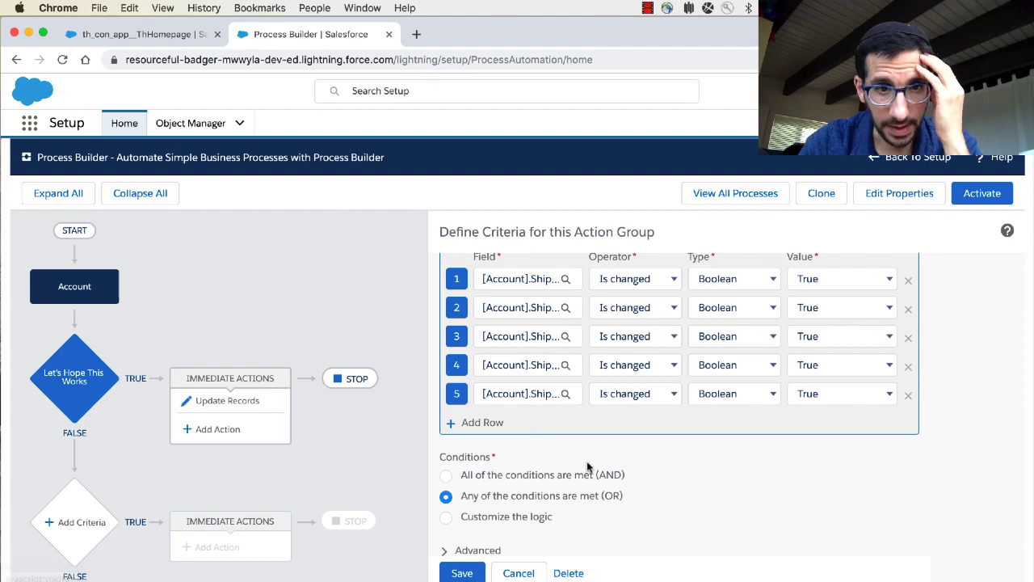
key("ctrl+Right")
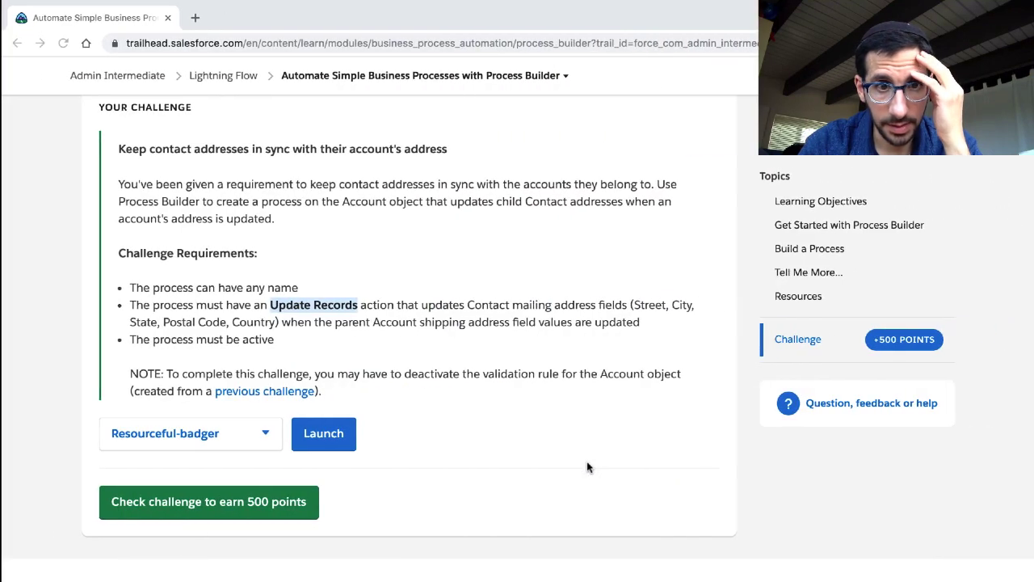
left_click(640, 305)
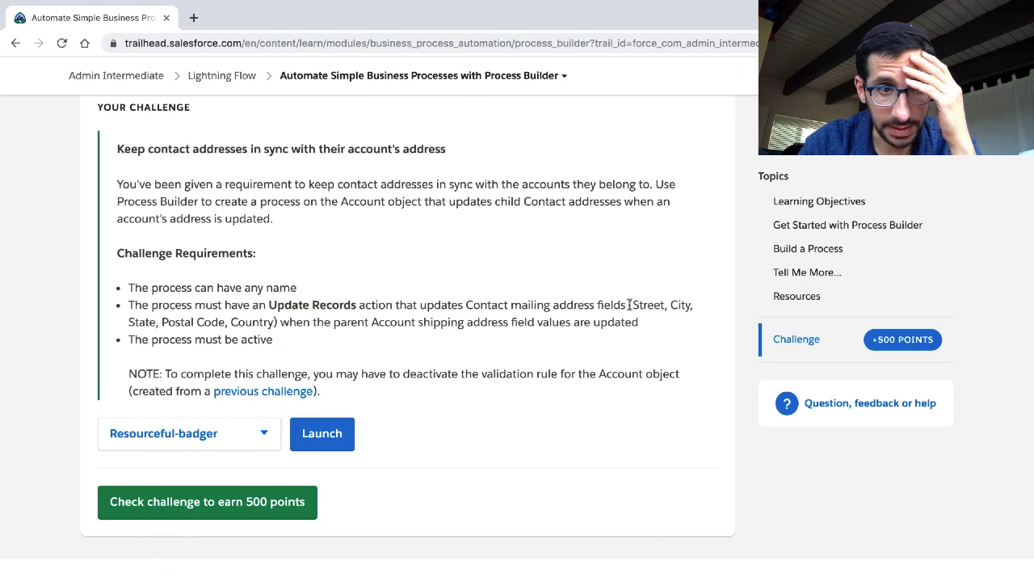
key("ctrl+Left")
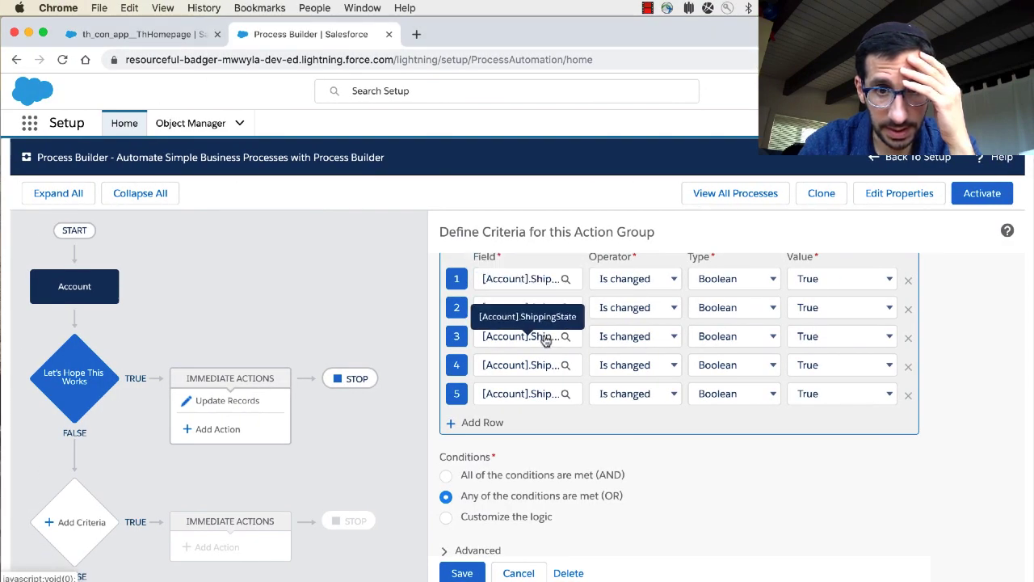
key("ctrl+Right")
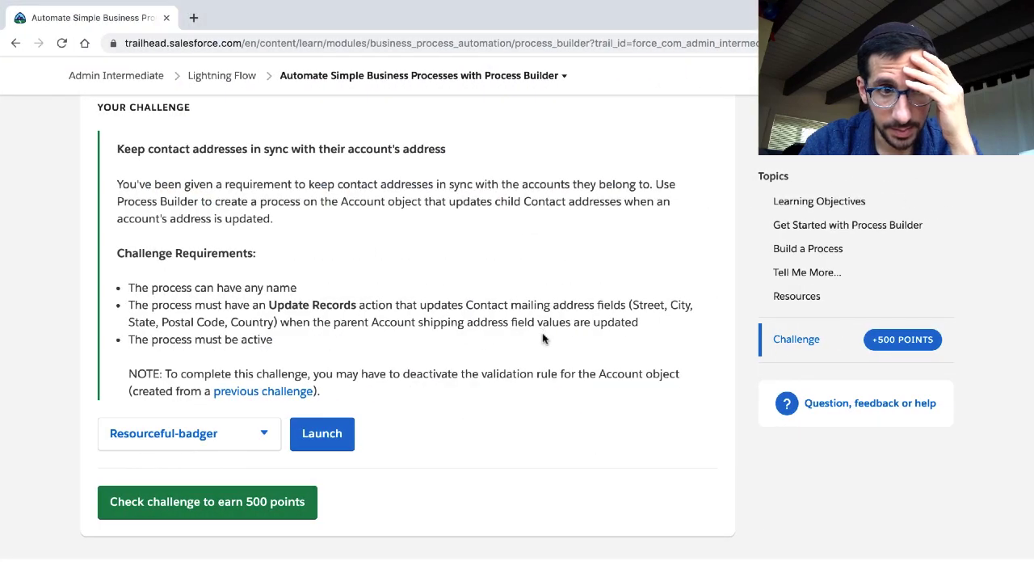
key("ctrl+Left")
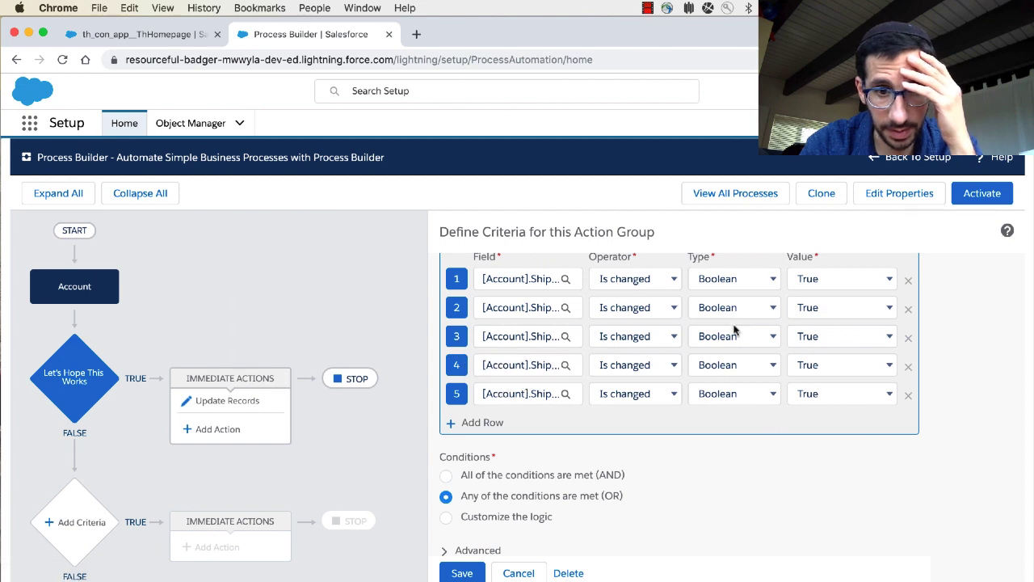
left_click(462, 573)
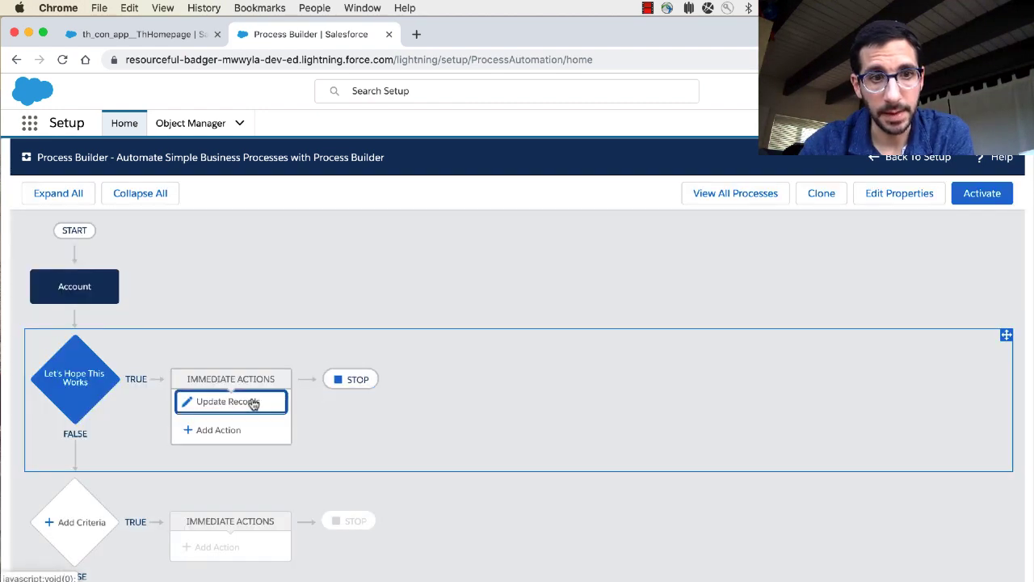
Open the Update Records action and compare its name with the action named in the Trailhead challenge requirements
left_click(252, 402)
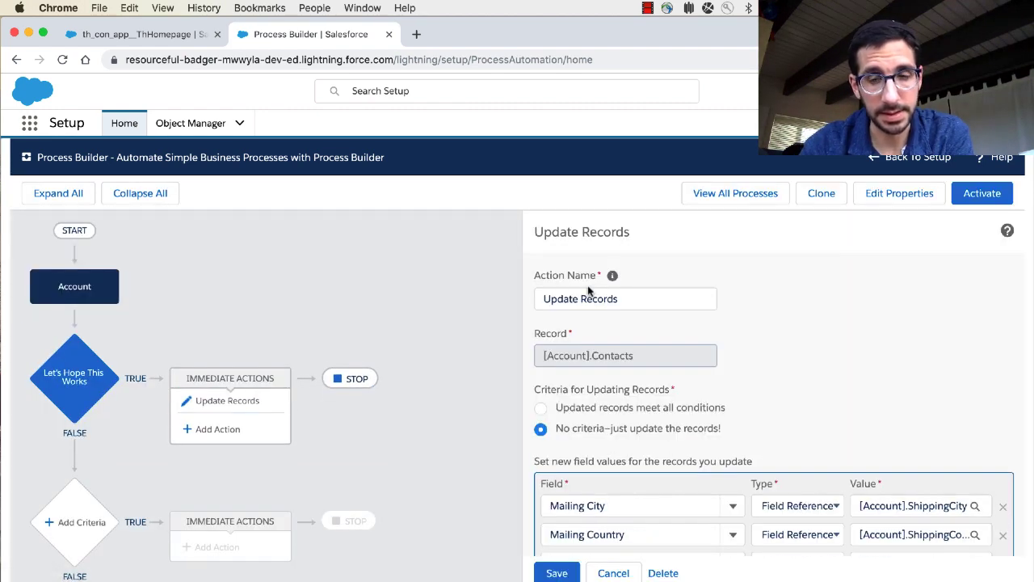
key("ctrl+Right")
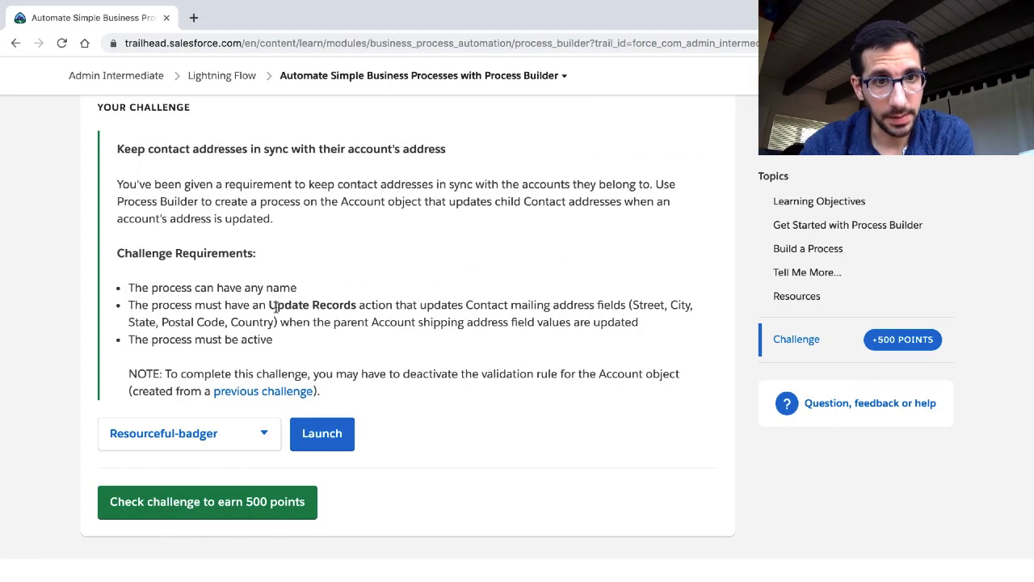
left_click_drag(270, 306, 357, 299)
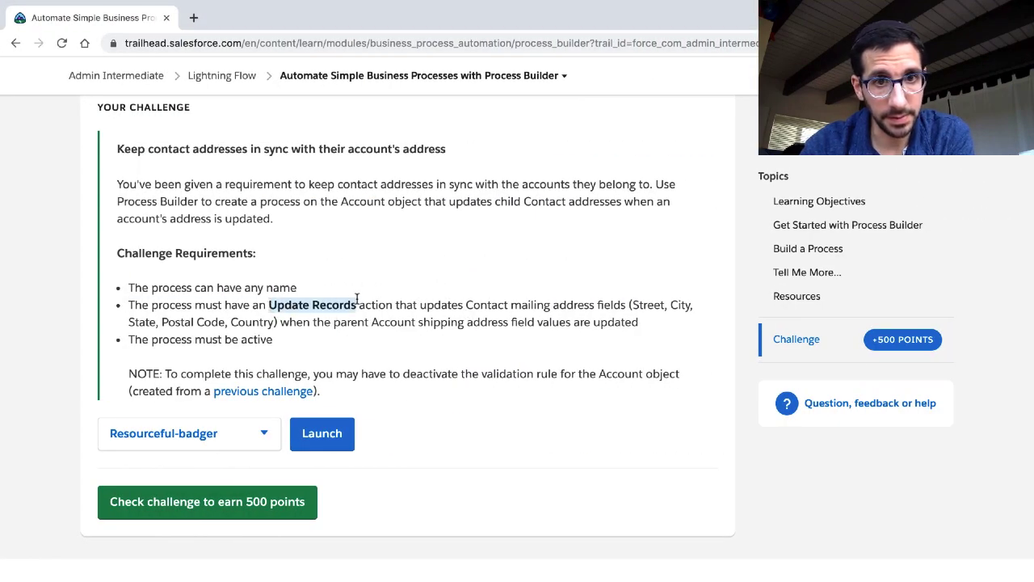
key("ctrl+Left")
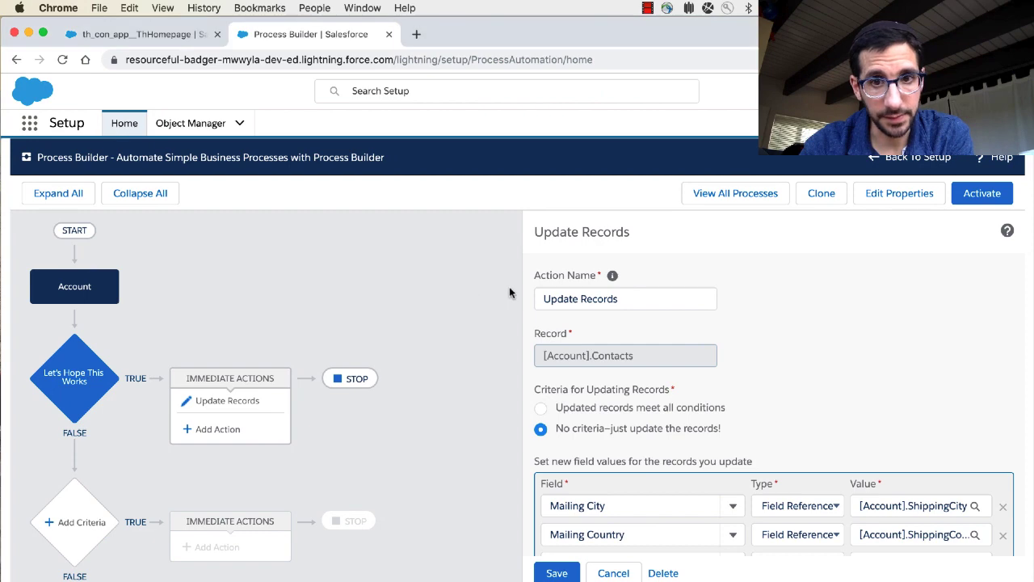
Compare the Update Records action's mailing field assignments with those shown in the reference screenshot image.jpg
scroll(509, 292, "down", 2)
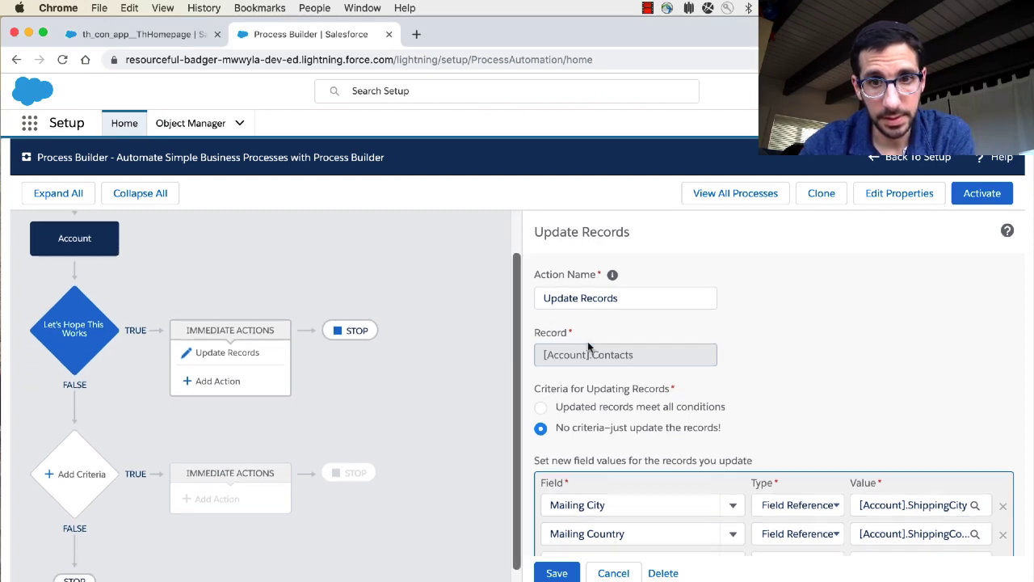
scroll(589, 346, "down", 3)
scroll(589, 346, "down", 2)
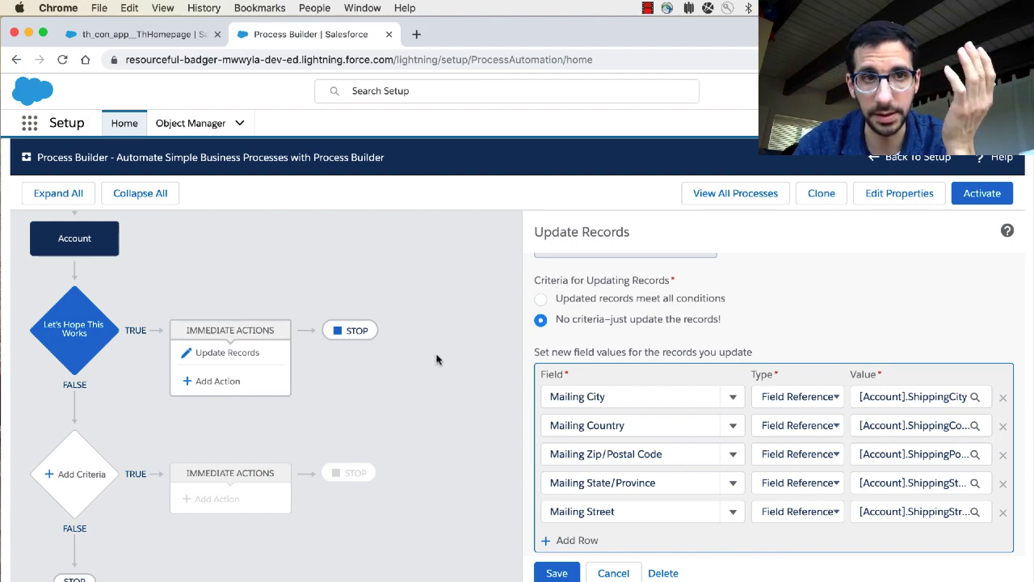
key("ctrl+Left")
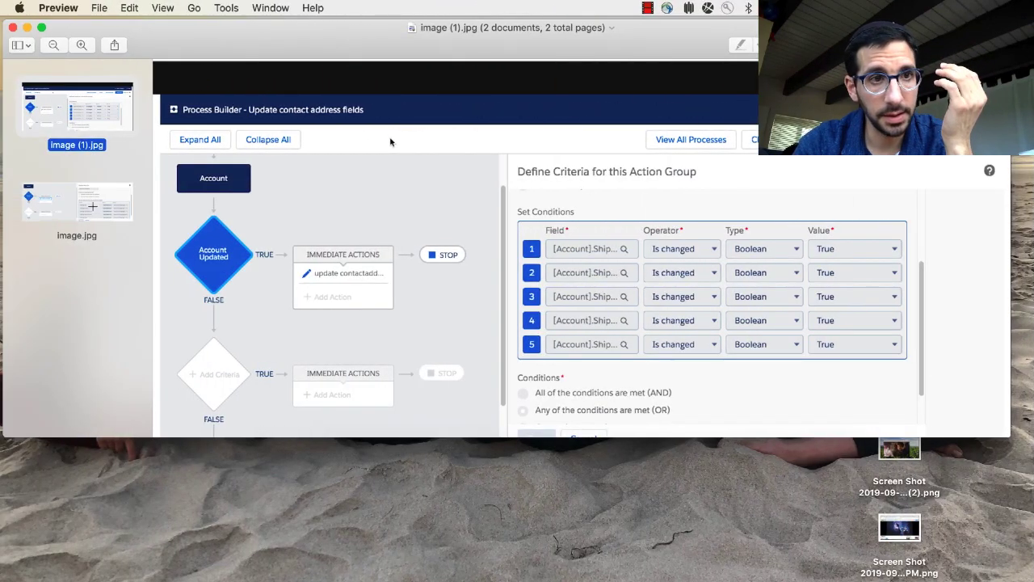
left_click(91, 201)
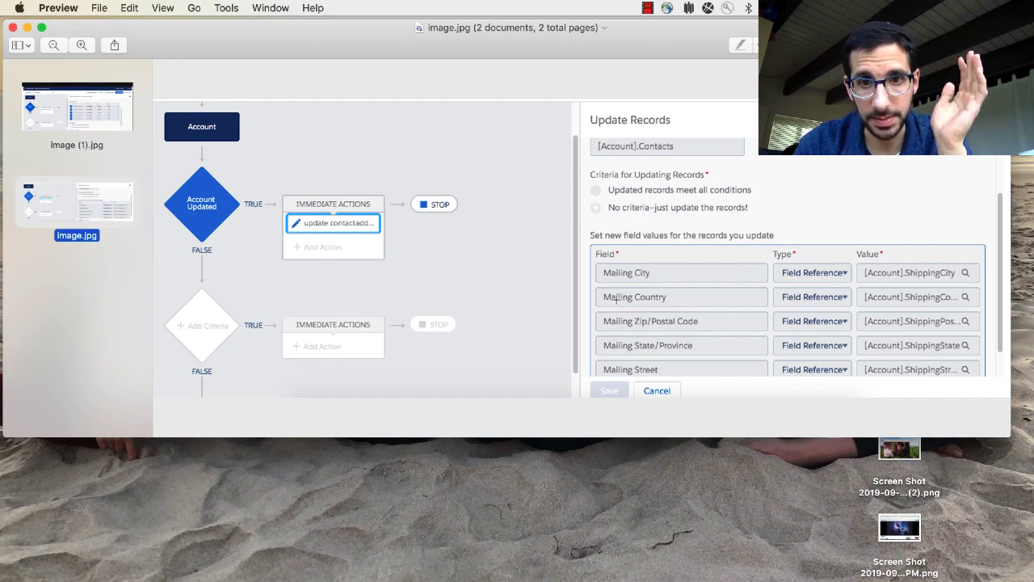
key("ctrl+Right")
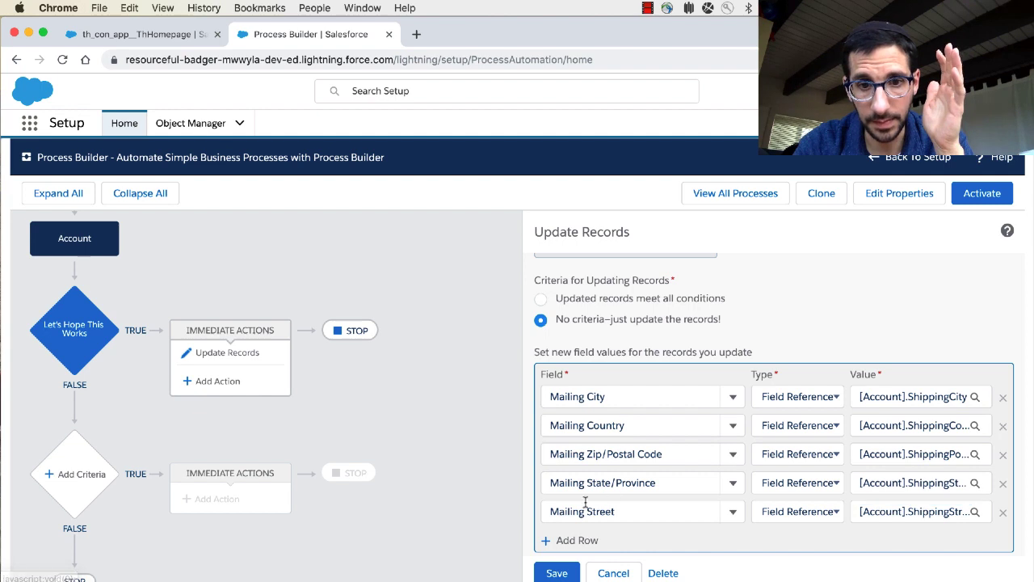
Save the Update Records action as it is and activate the Account process
left_click(563, 573)
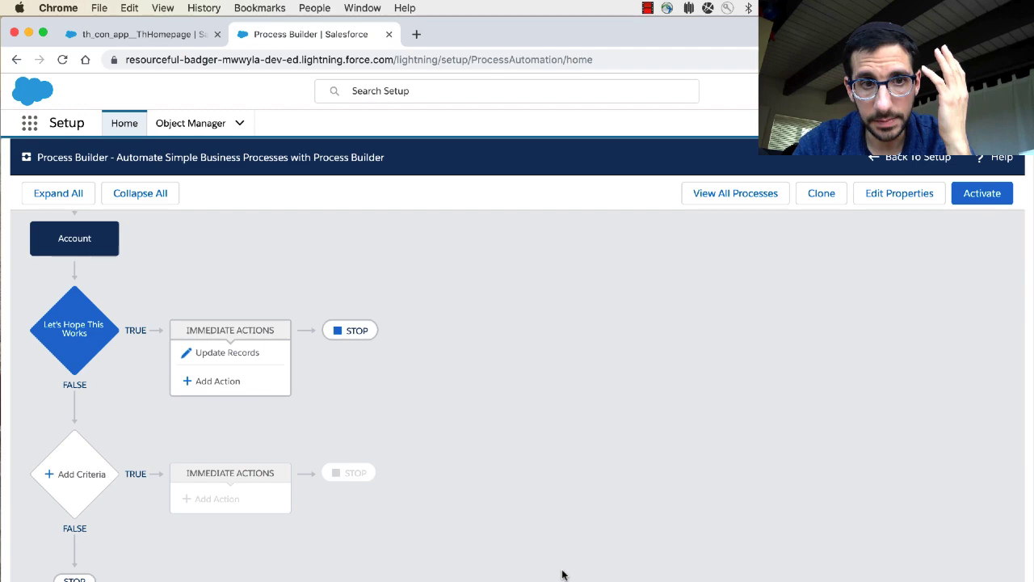
left_click(962, 194)
left_click(704, 440)
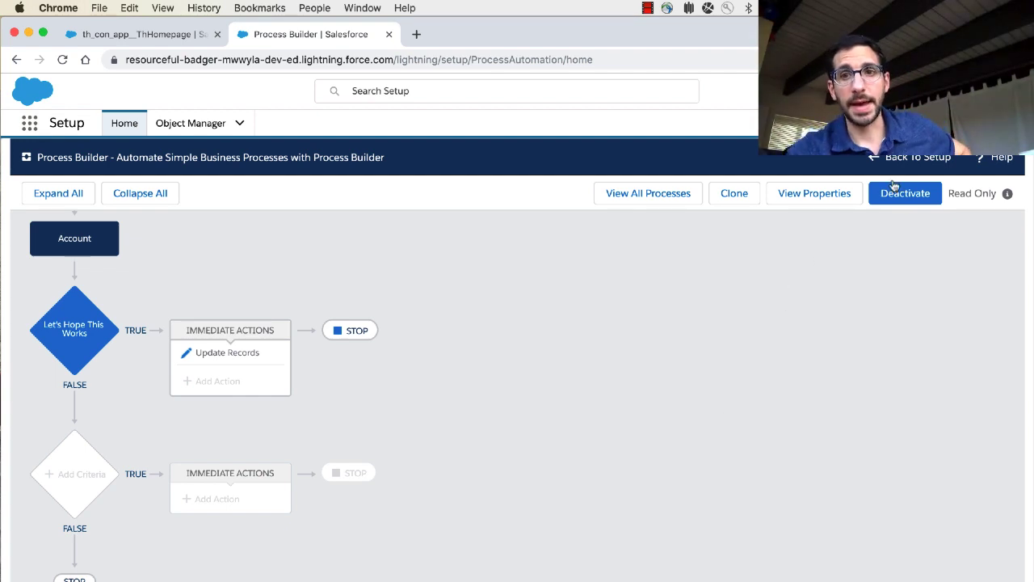
Return to Setup and reopen Process Builder's My Processes list to check the status of the Account process
left_click(911, 159)
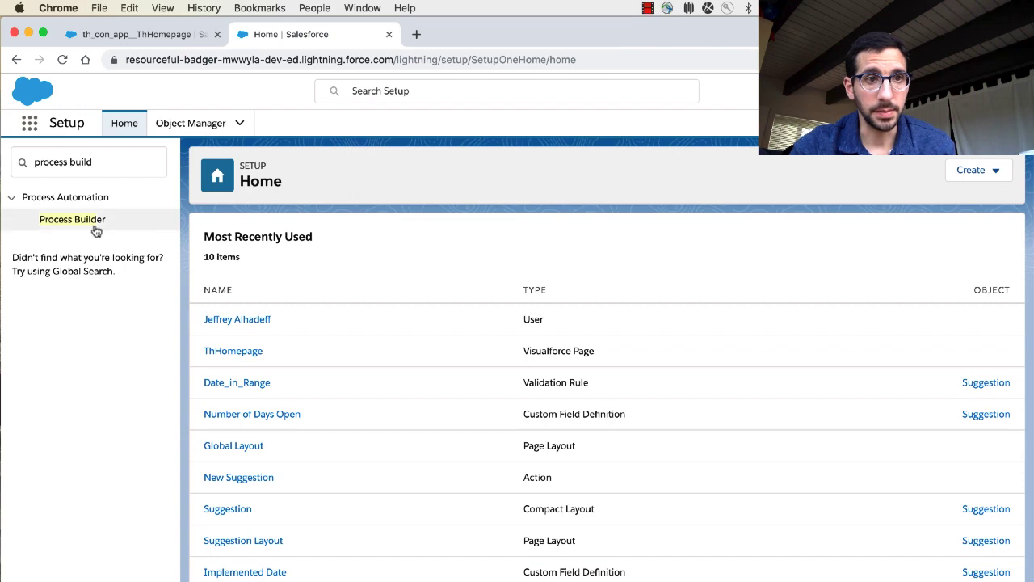
left_click(90, 223)
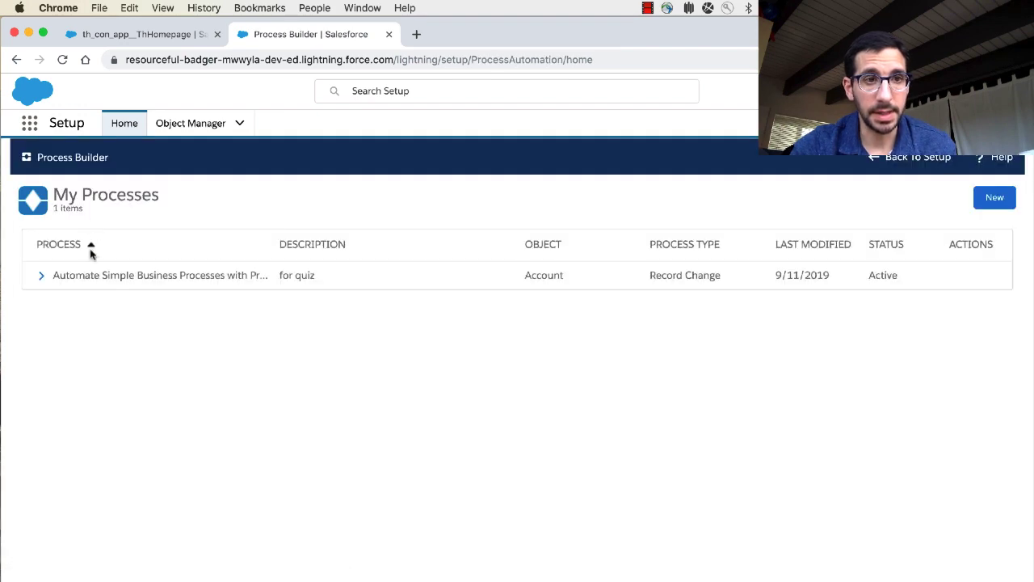
left_click(87, 277)
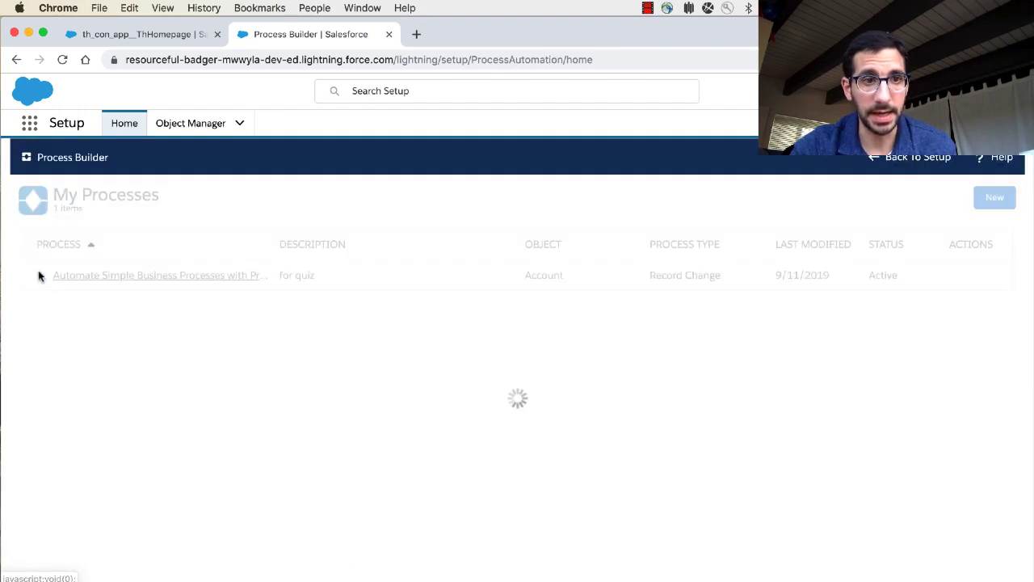
left_click(15, 59)
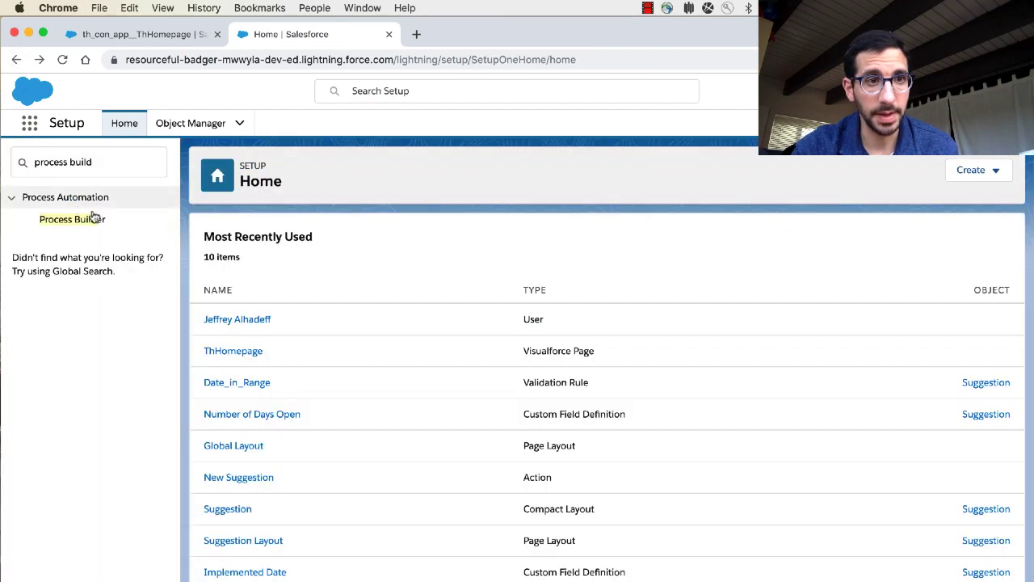
left_click(72, 220)
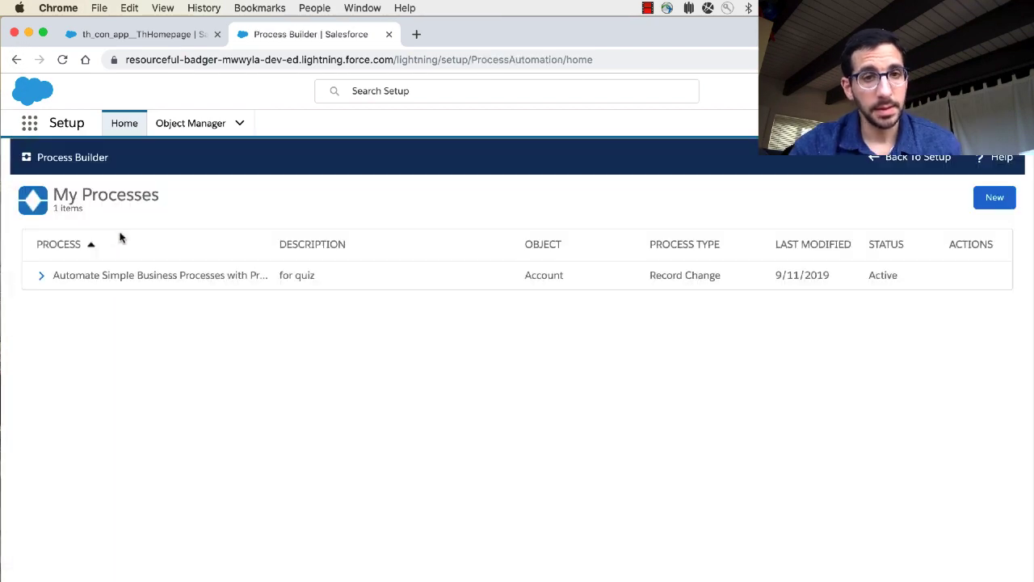
left_click(38, 276)
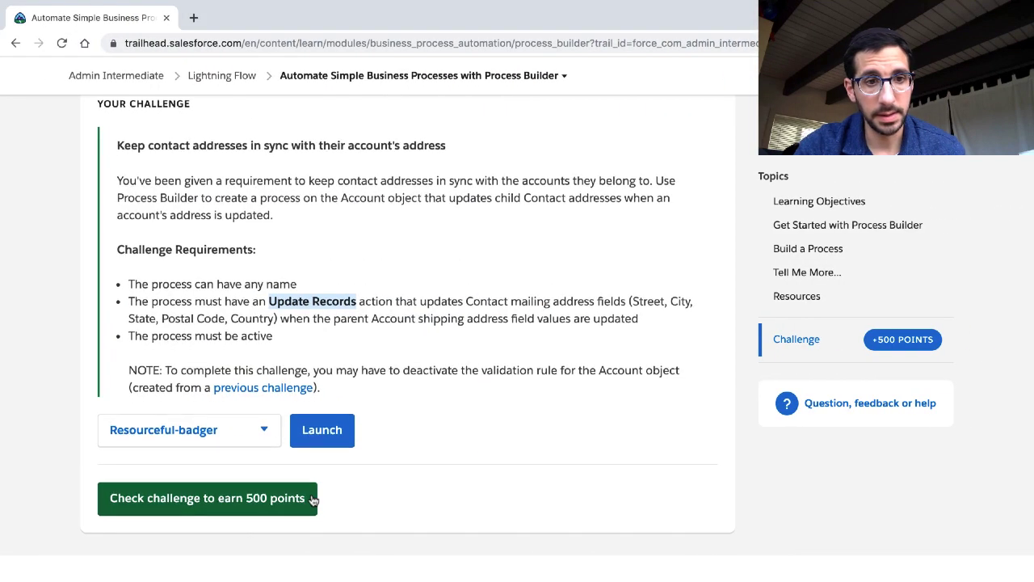
Switch to the Trailhead challenge page and submit the activated process for checking
scroll(313, 500, "down", 3)
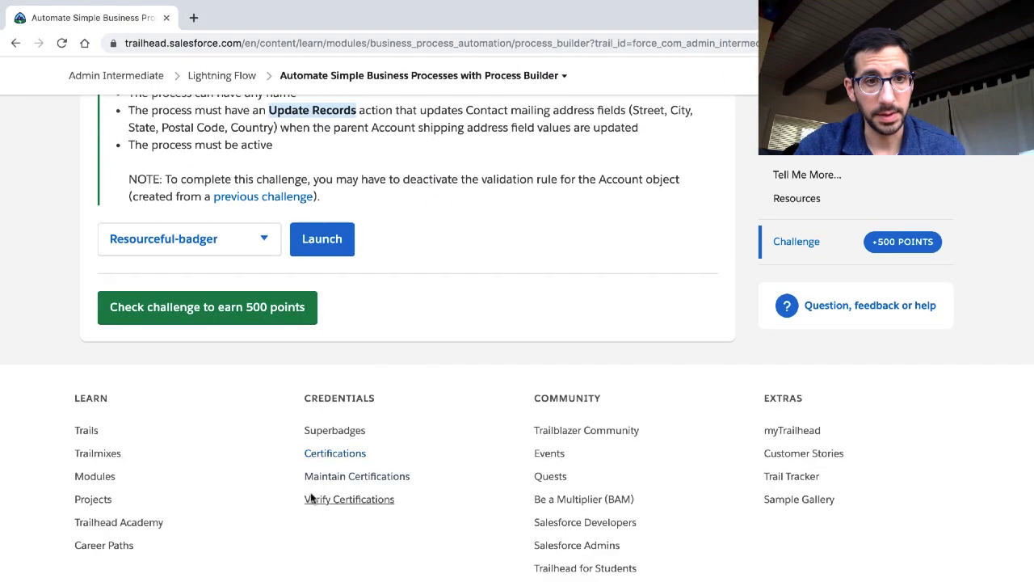
left_click(288, 304)
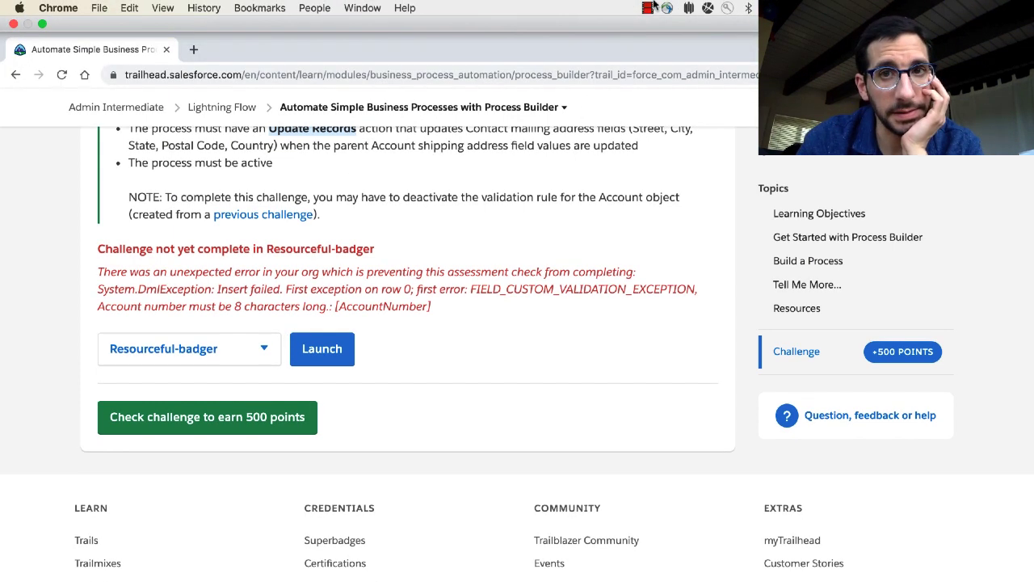
left_click(656, 7)
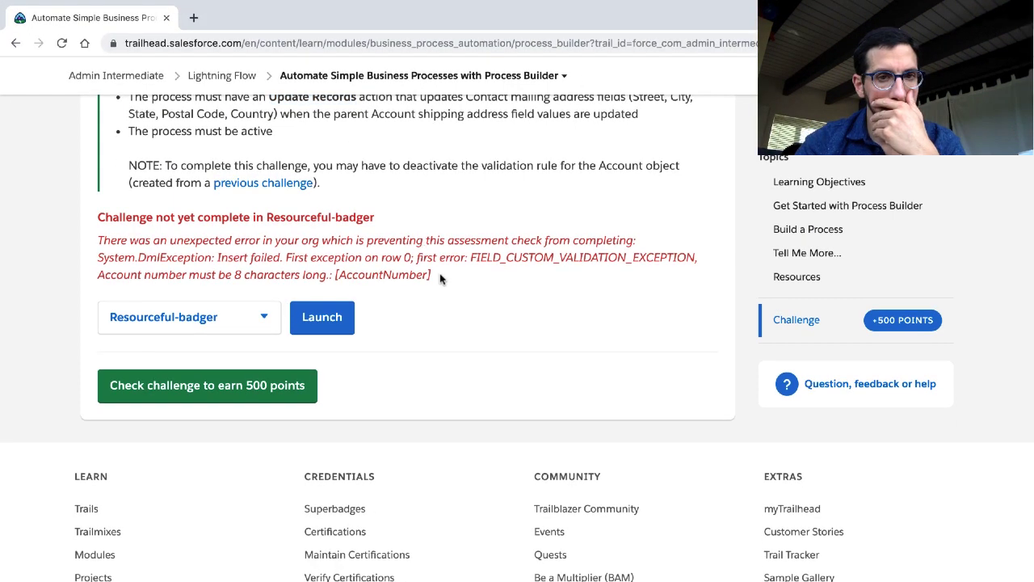
Examine the challenge's error message, the note about the Account validation rule, and the linked Create Validation Rules unit
left_click_drag(440, 279, 340, 278)
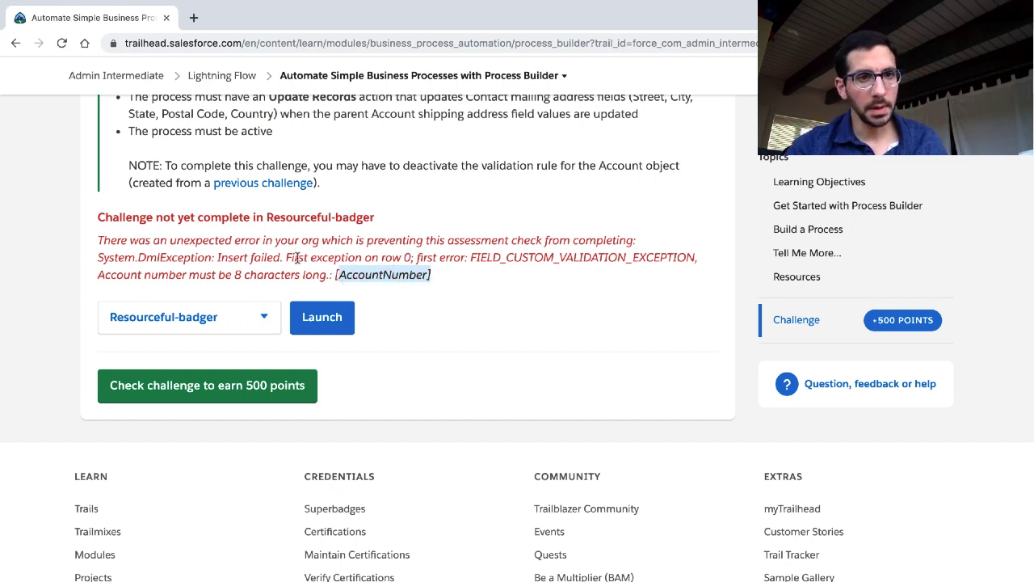
left_click_drag(339, 184, 128, 169)
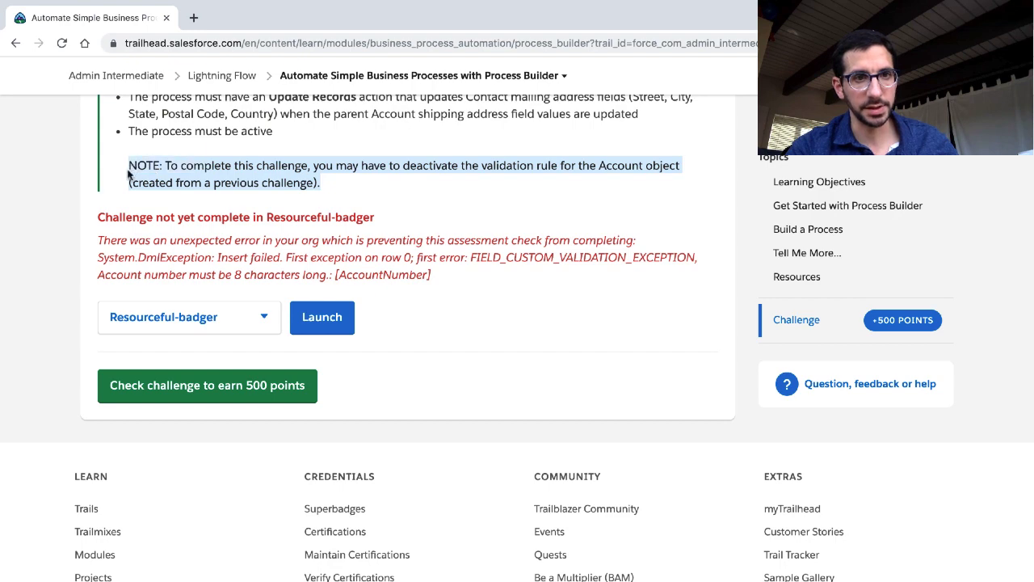
left_click(308, 184)
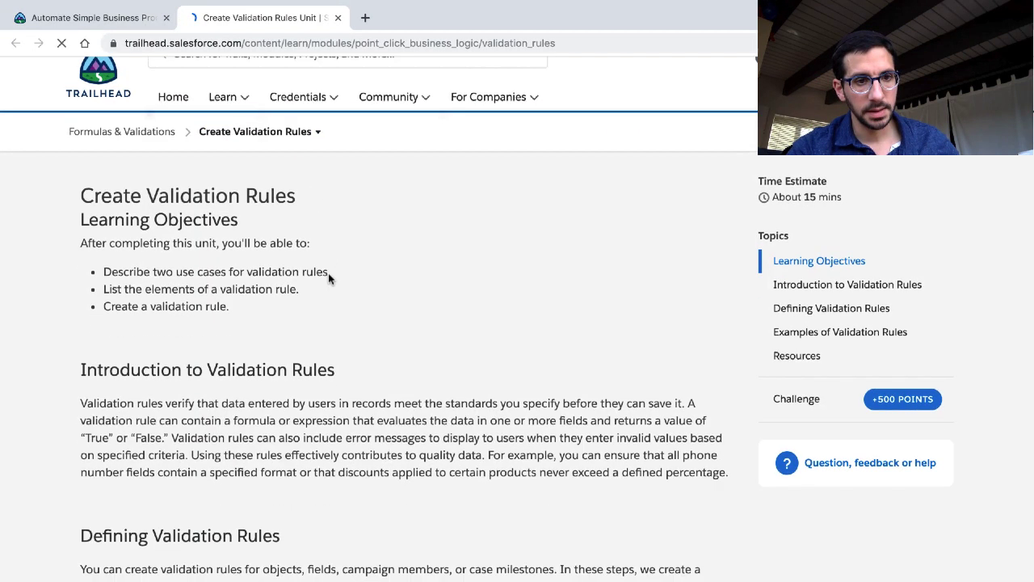
scroll(329, 274, "down", 6)
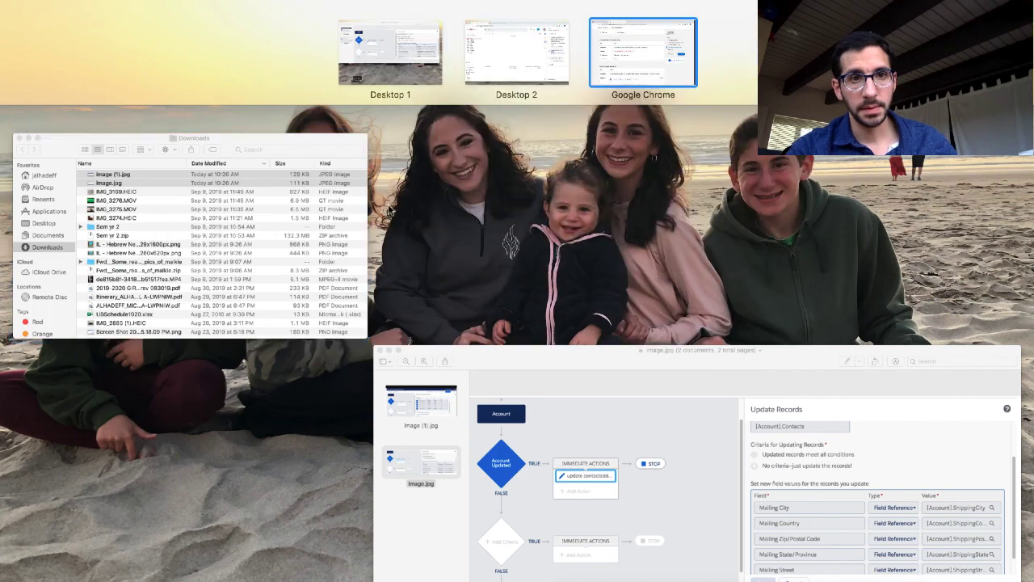
left_click(625, 70)
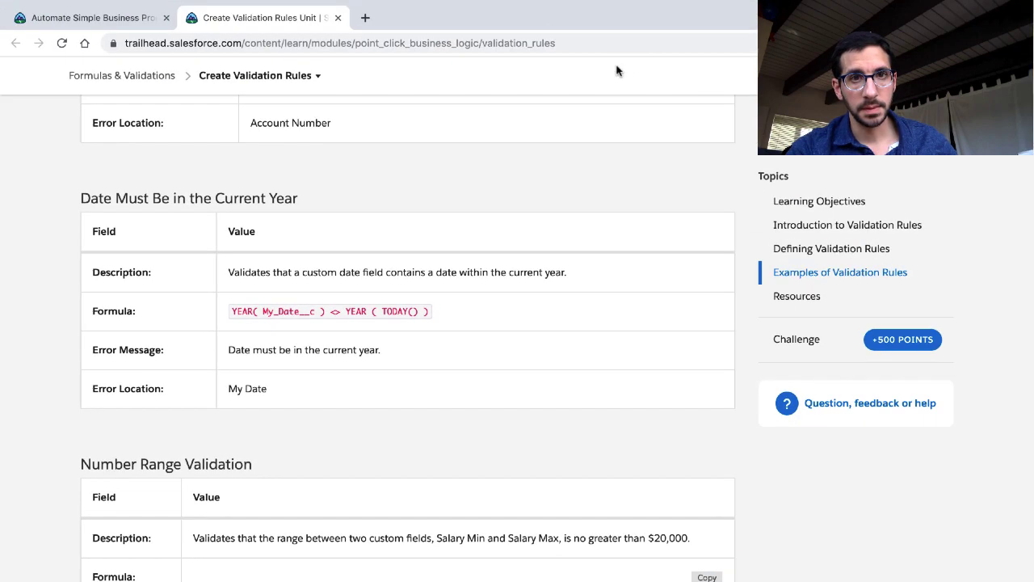
left_click(124, 22)
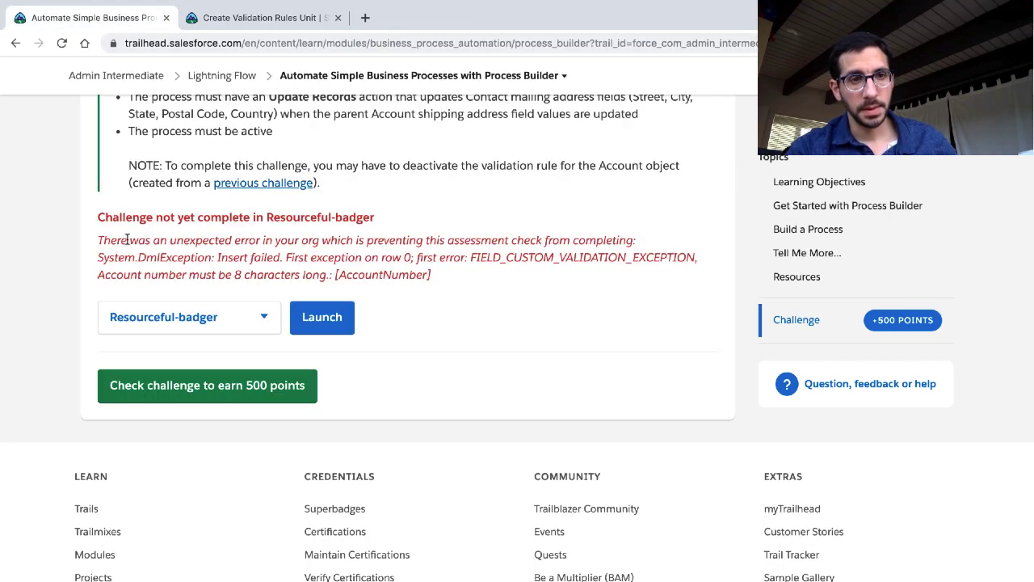
left_click_drag(98, 240, 440, 274)
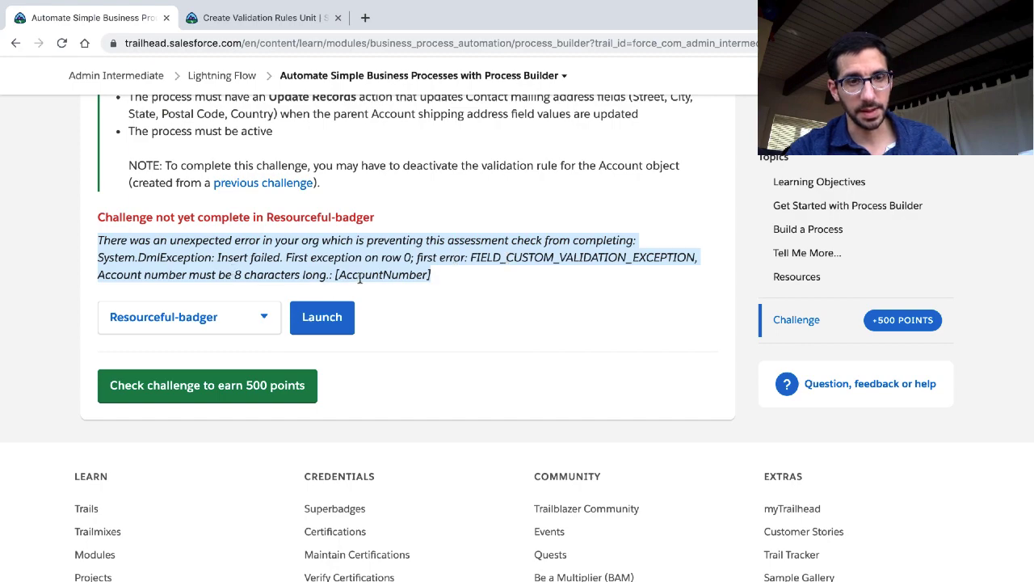
Switch to the Account Number field page in Salesforce Setup and delete the Account_Number_8_Characters validation rule
key("ctrl+Left")
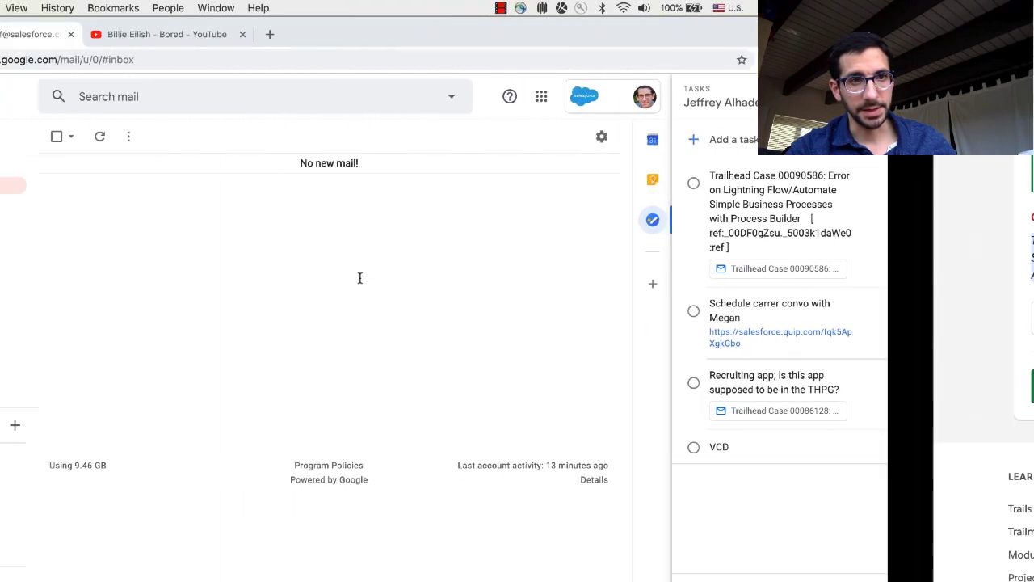
key("ctrl+Up")
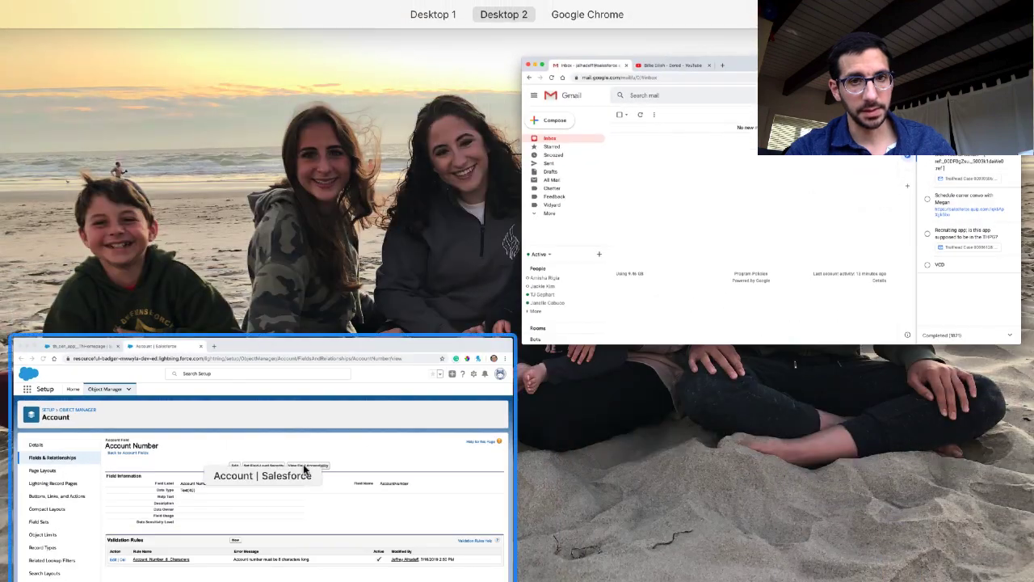
left_click(303, 469)
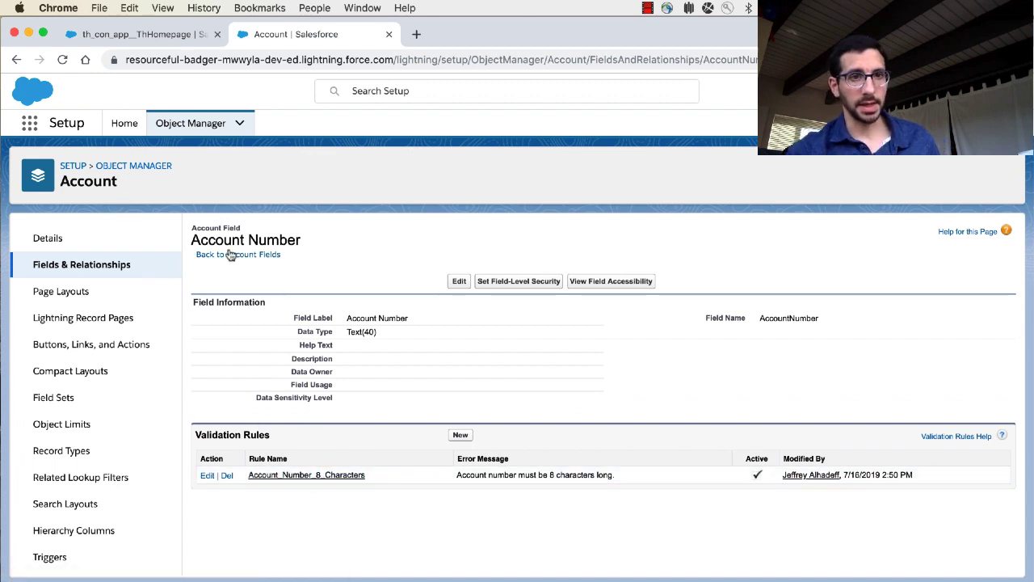
left_click(227, 477)
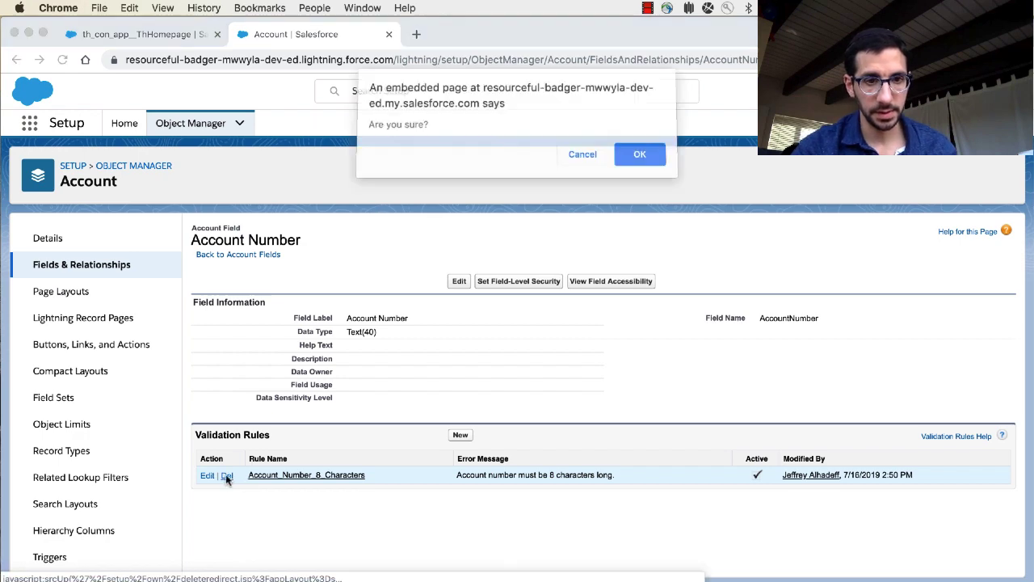
left_click(650, 148)
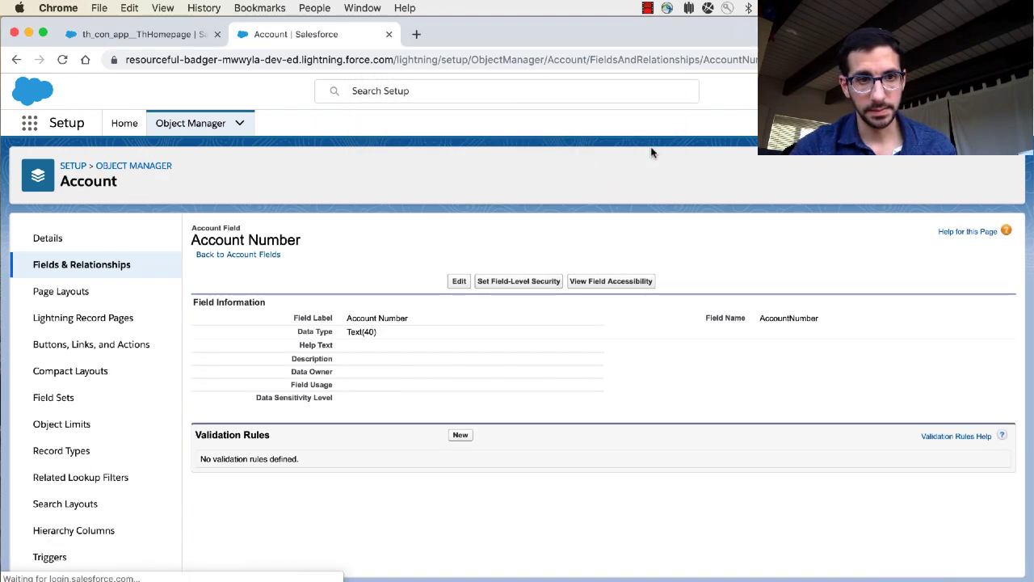
Return to the Trailhead challenge page and resubmit the Process Builder challenge for checking
key("super+grave")
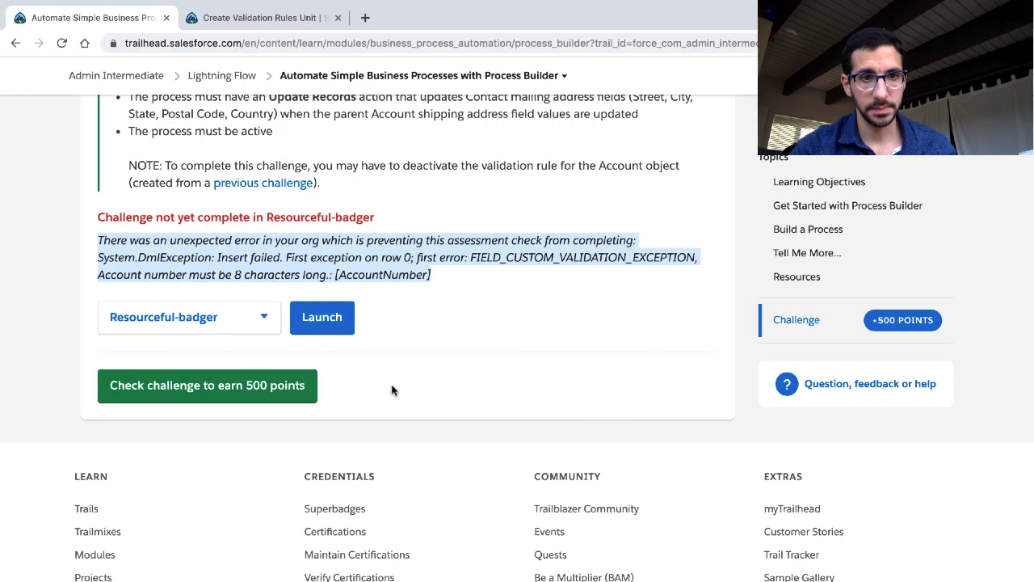
left_click(275, 386)
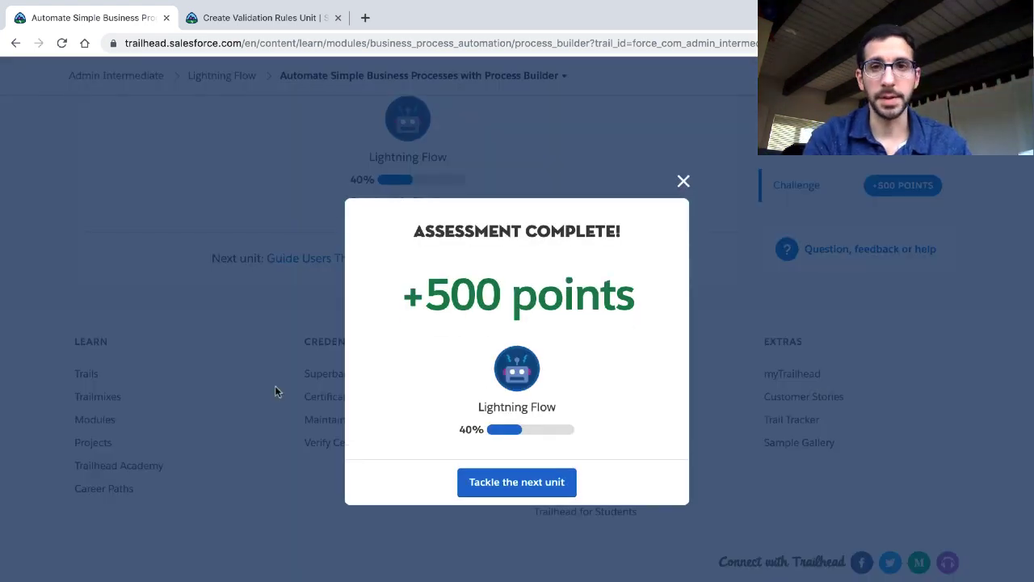
Go through Object Manager to the Account object's Account Number field to review its validation rules, and return to the Trailhead page
key("ctrl+Left")
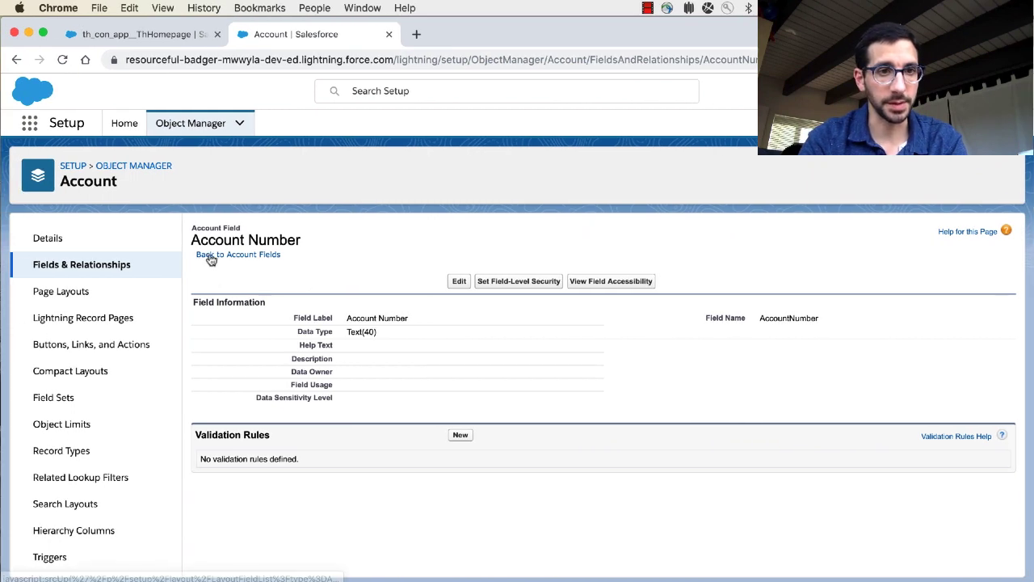
left_click(129, 167)
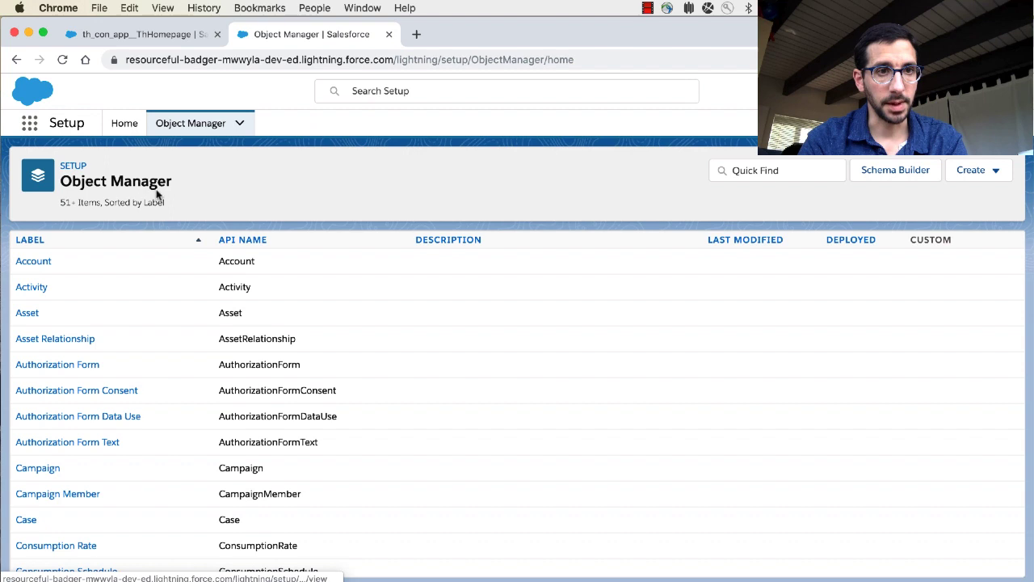
left_click(36, 262)
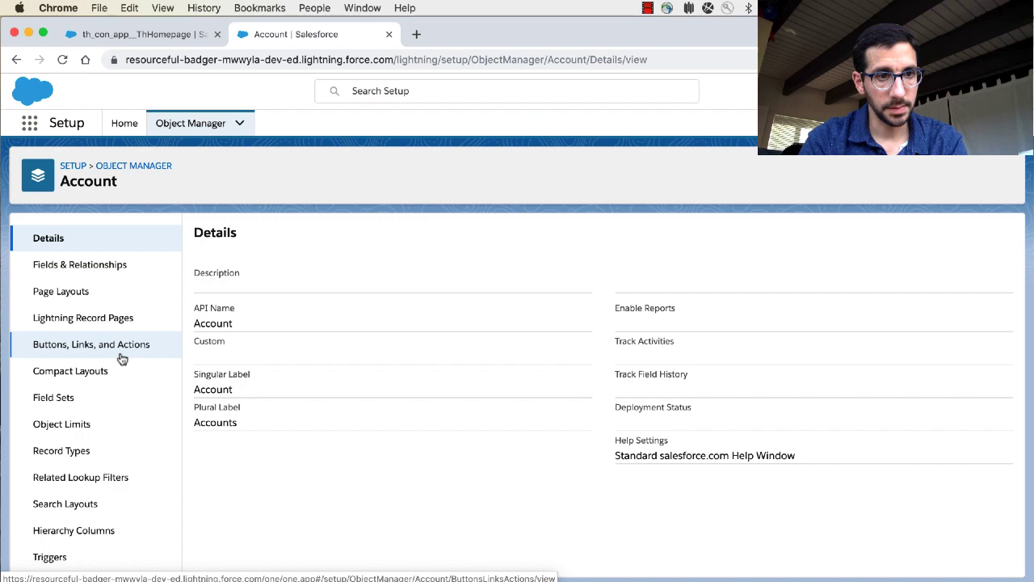
scroll(121, 358, "down", 1)
left_click(115, 423)
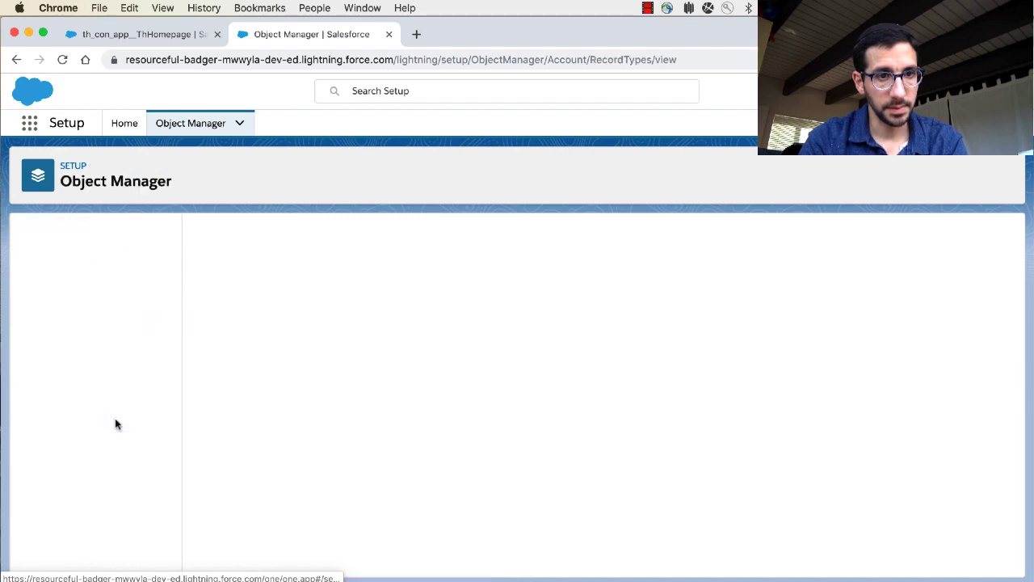
left_click(99, 276)
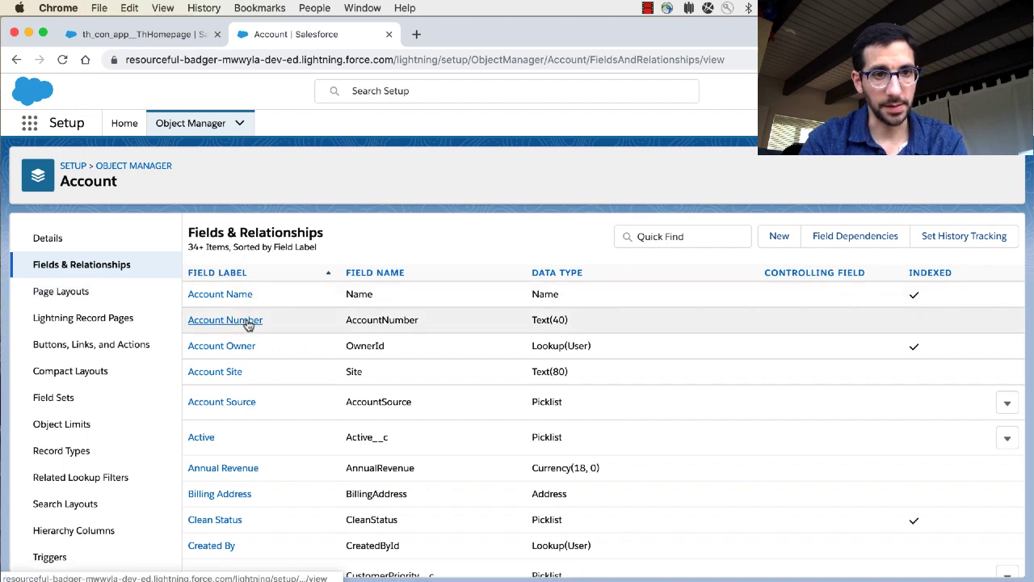
left_click(243, 321)
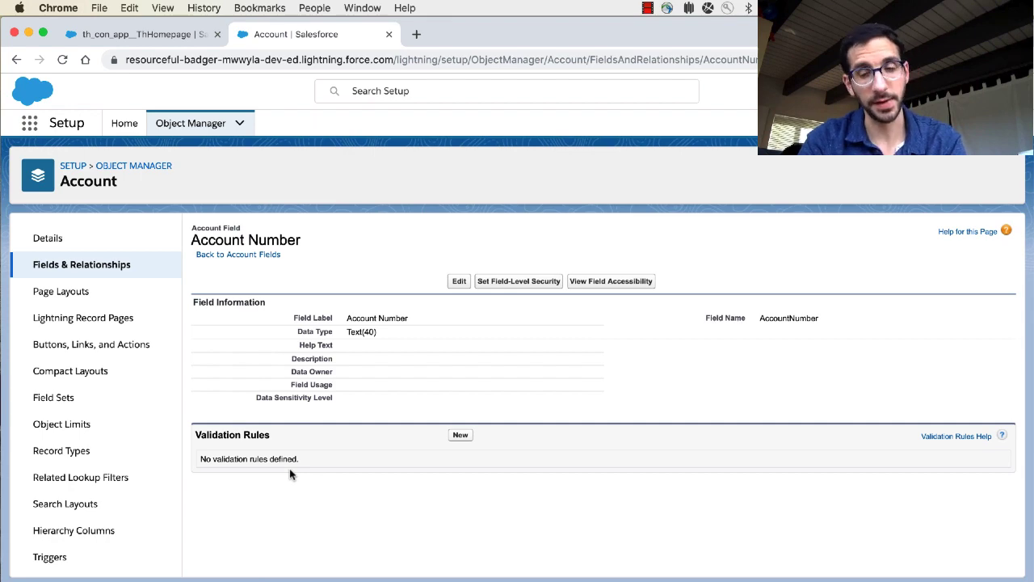
key("ctrl+Right")
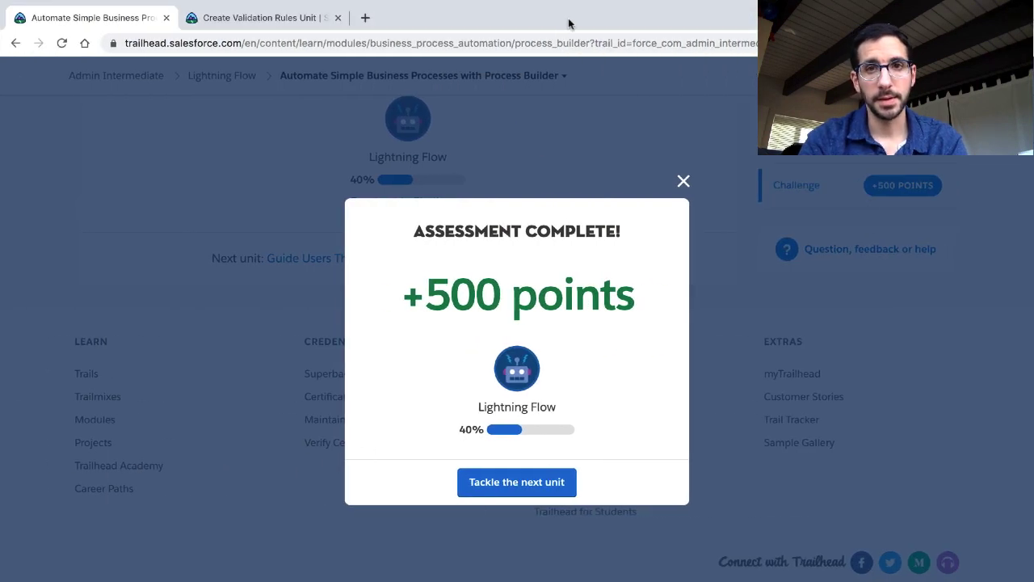
left_click(647, 7)
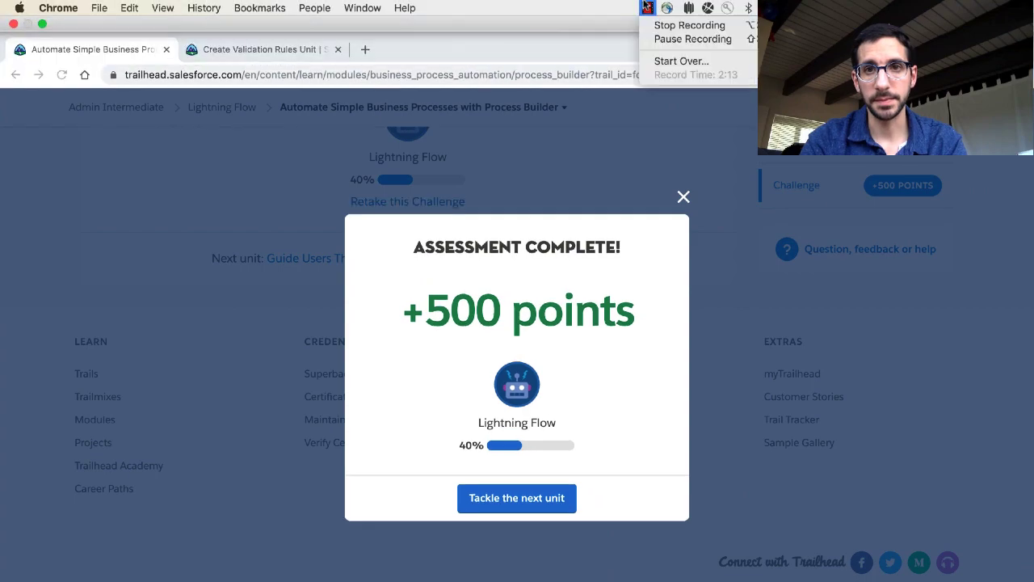